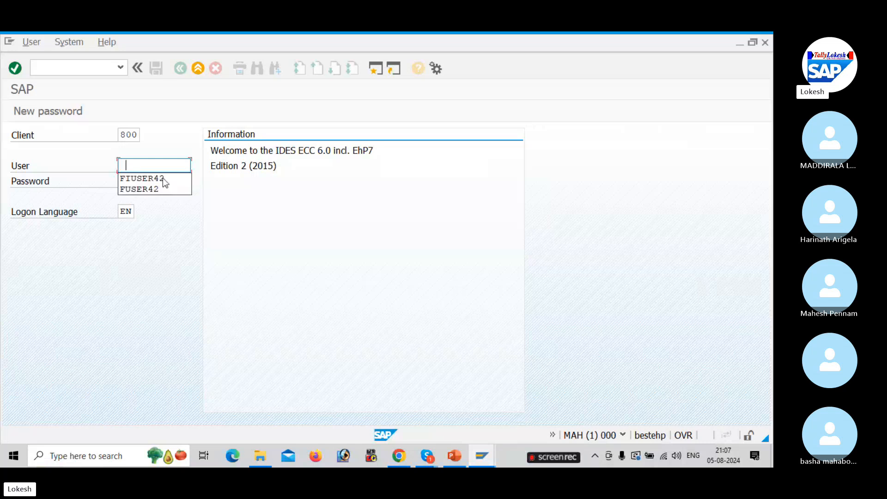
Step: Log on to SAP client 800 with the user ID and the account password
left_click(162, 178)
left_click(161, 179)
key("Right")
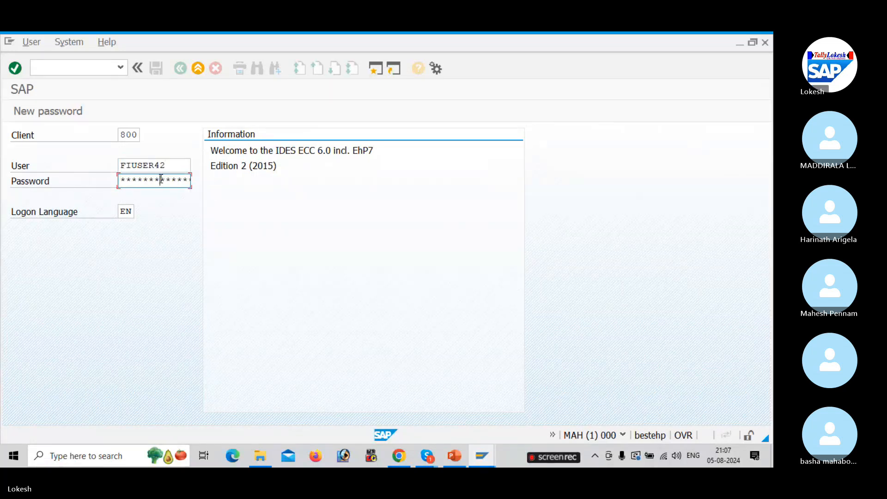
key("Return")
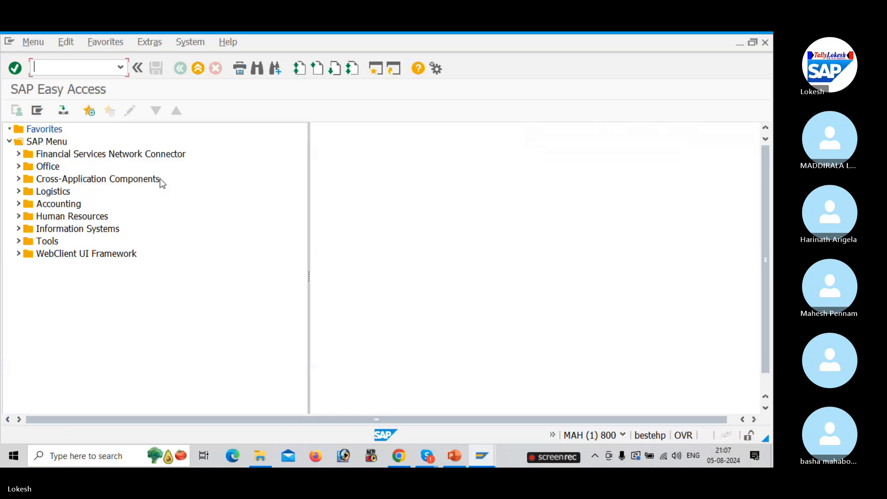
Step: Check the configuration steps slide in PowerPoint and start the cost center creation transaction KS01 in SAP
key("alt+Tab")
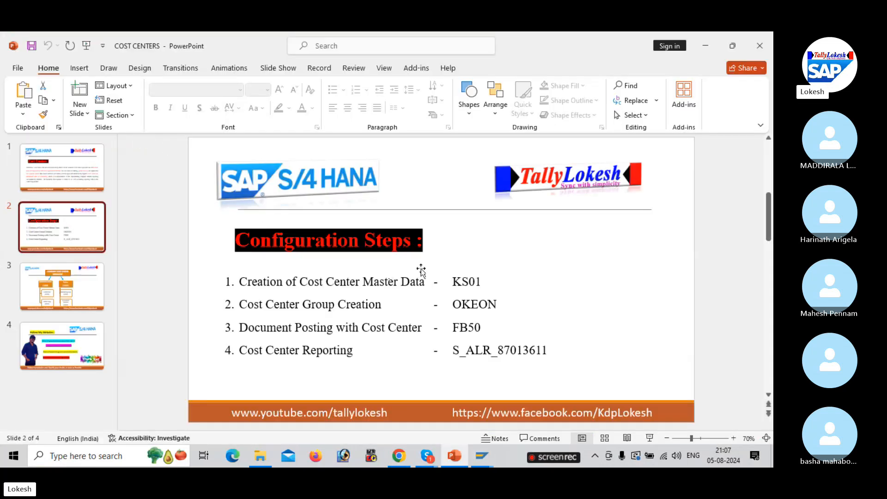
key("alt+Tab")
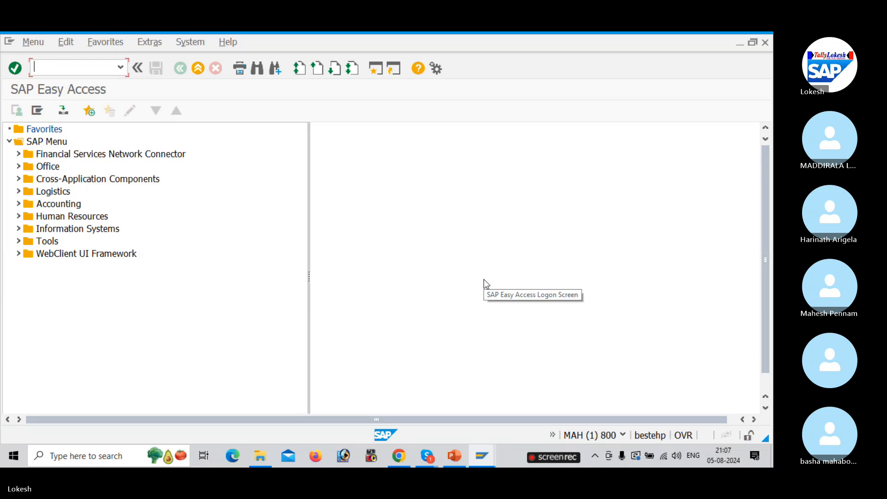
type("KS01")
key("Return")
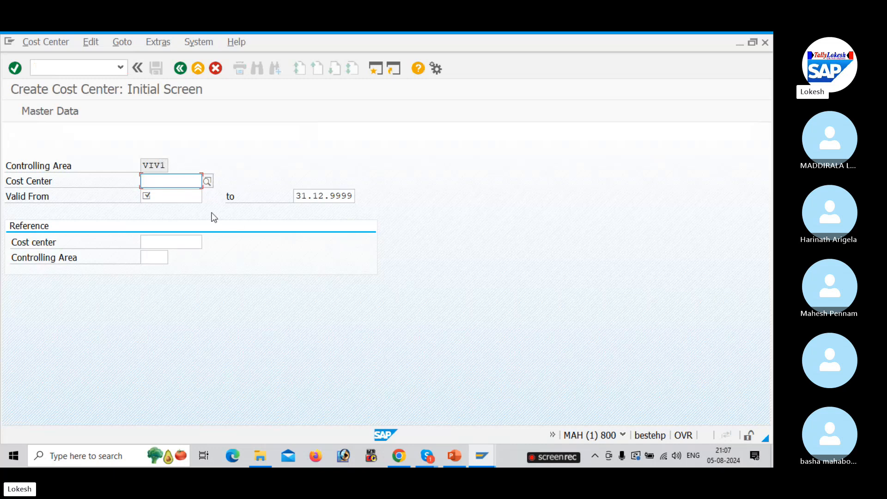
Step: Leave cost center creation and start the central G/L account transaction FS00
left_click(86, 66)
type("/")
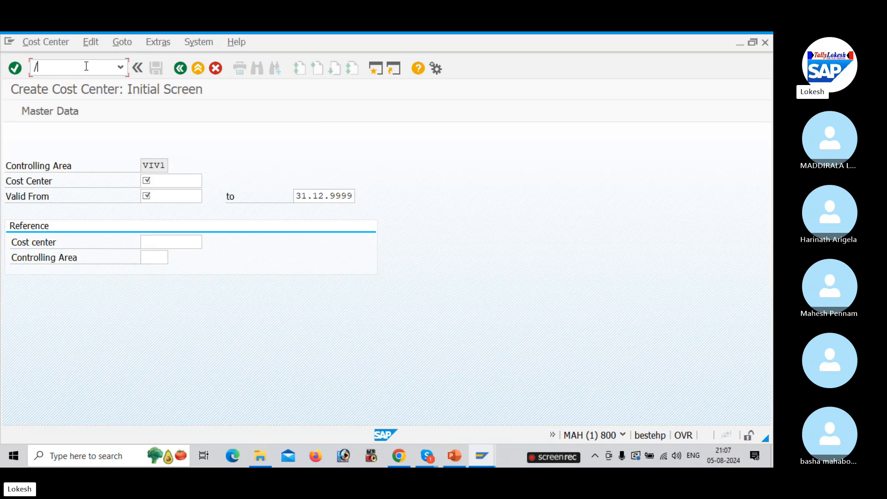
type("NFS00")
key("Return")
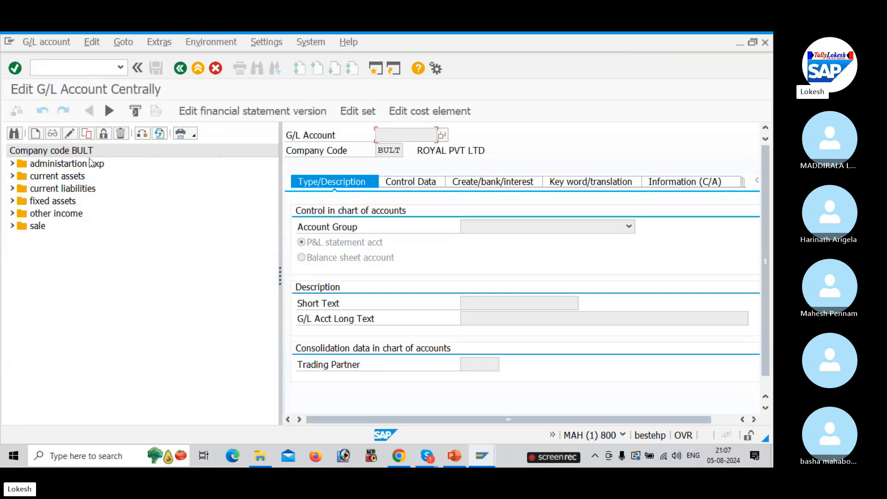
Step: Display G/L account 400001 Rent A/c from the administration expense group and open its cost element for editing
left_click(12, 163)
left_click(48, 177)
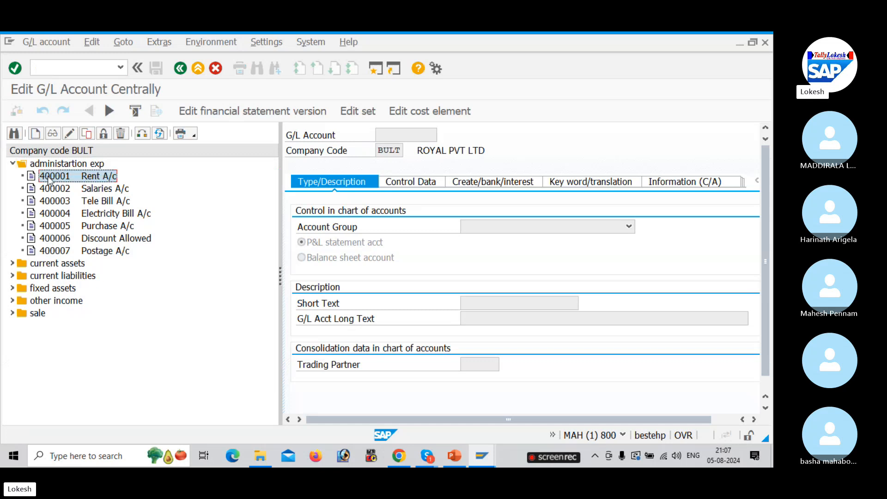
left_click(52, 135)
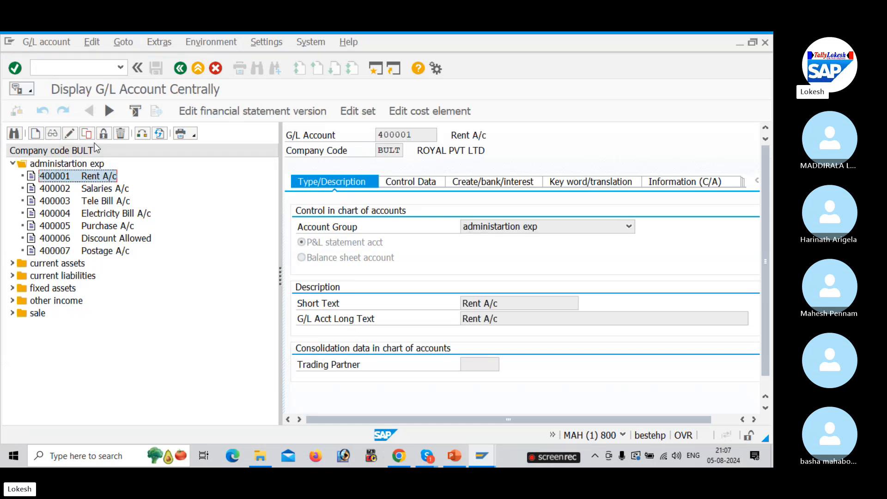
left_click(417, 111)
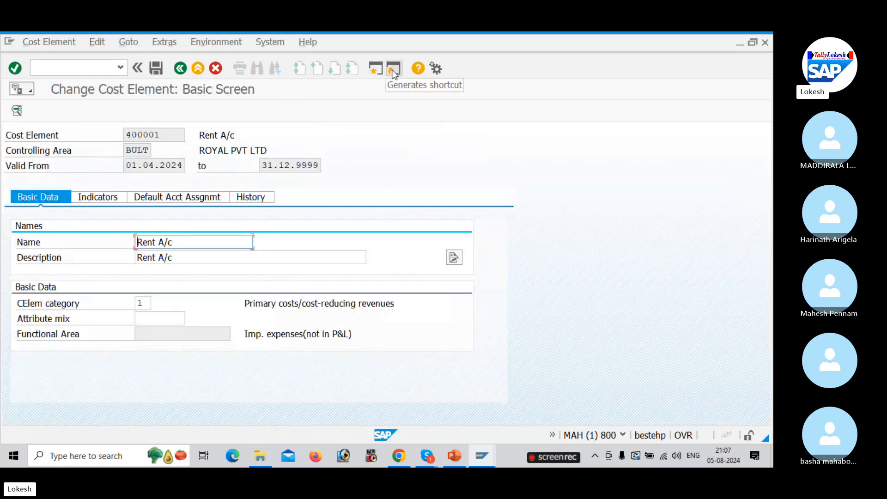
Step: Open a new SAP session and start the cost center creation transaction KS01 in it
left_click(376, 70)
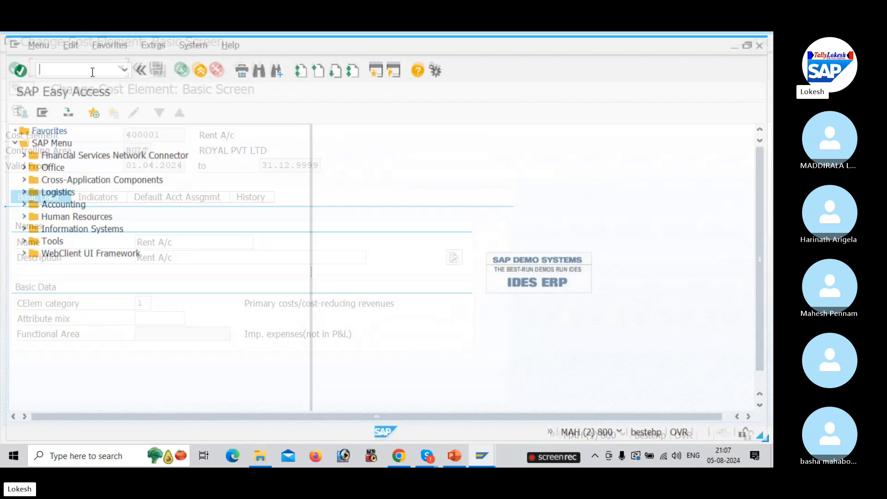
type("KS01")
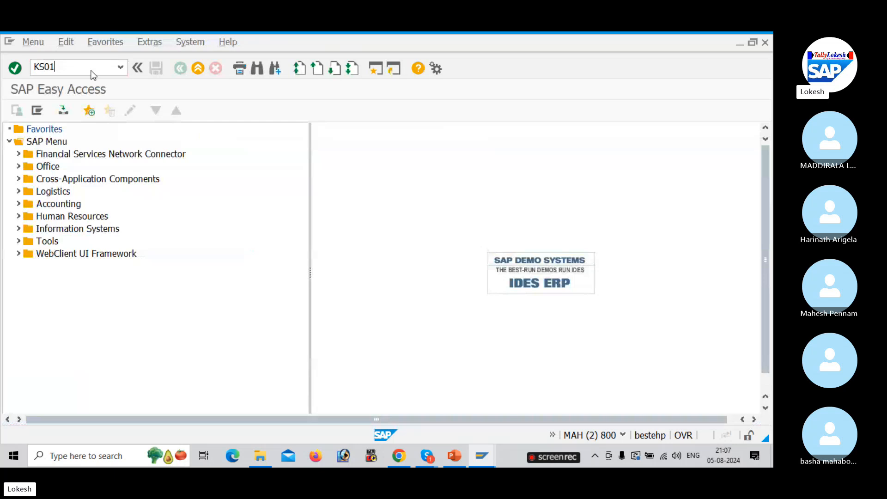
key("Return")
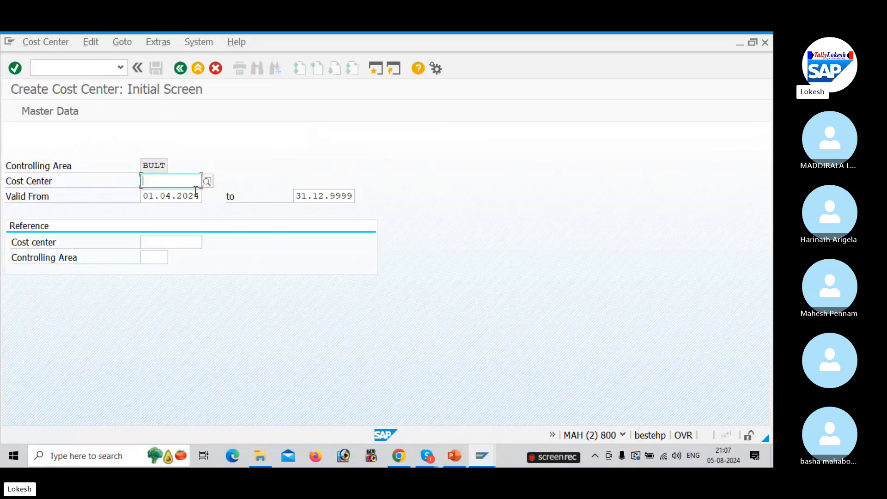
Step: Review the company cost center hierarchy slide in PowerPoint and return to the Create Cost Center screen in SAP
key("alt+Tab")
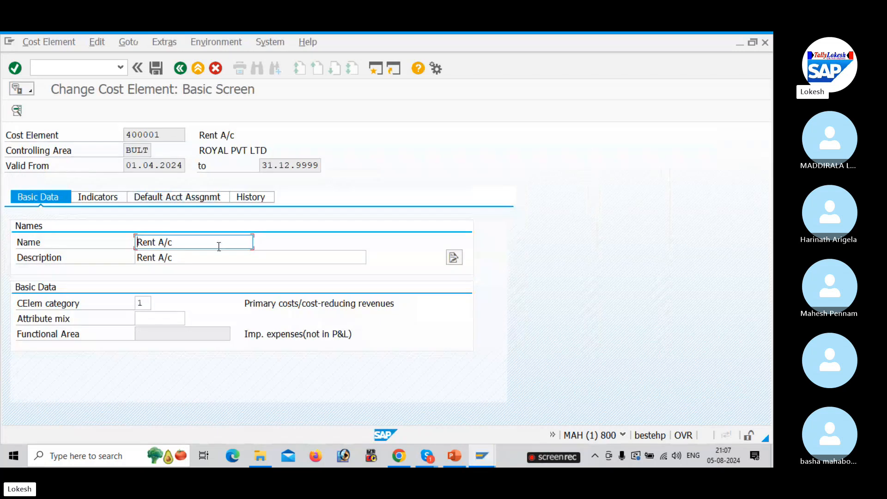
key("alt+Tab")
key("Down")
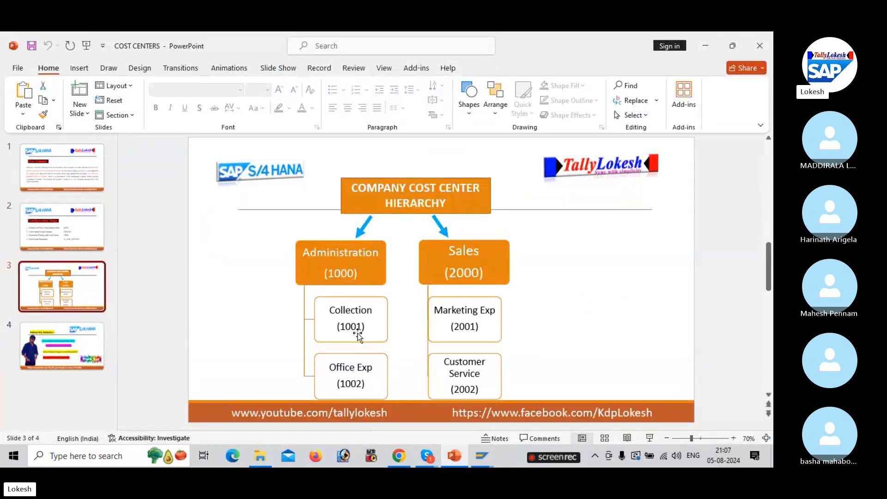
key("alt+Tab")
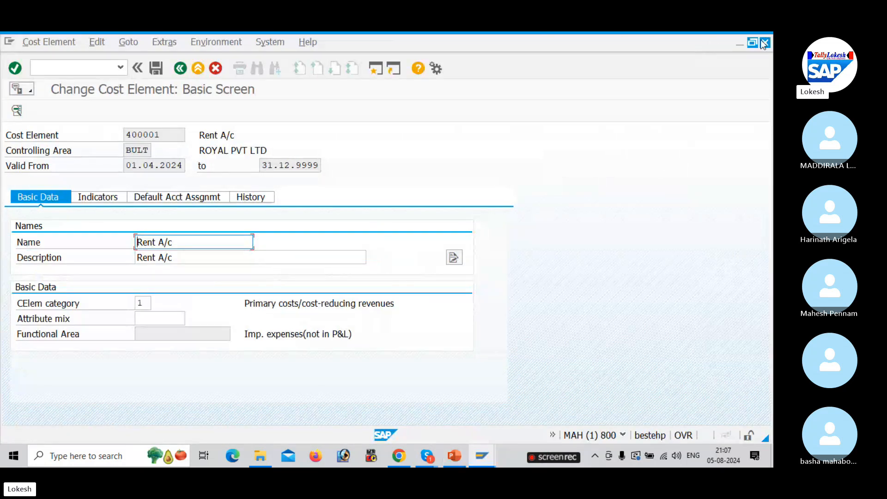
key("alt+Tab")
key("alt+Tab")
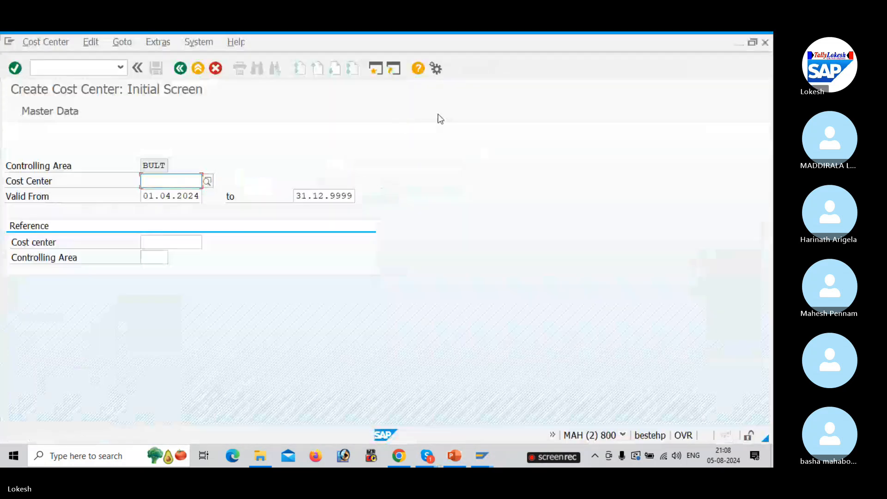
Step: Enter 1001 as the cost center number and open its master data
left_click(173, 180)
left_click(175, 204)
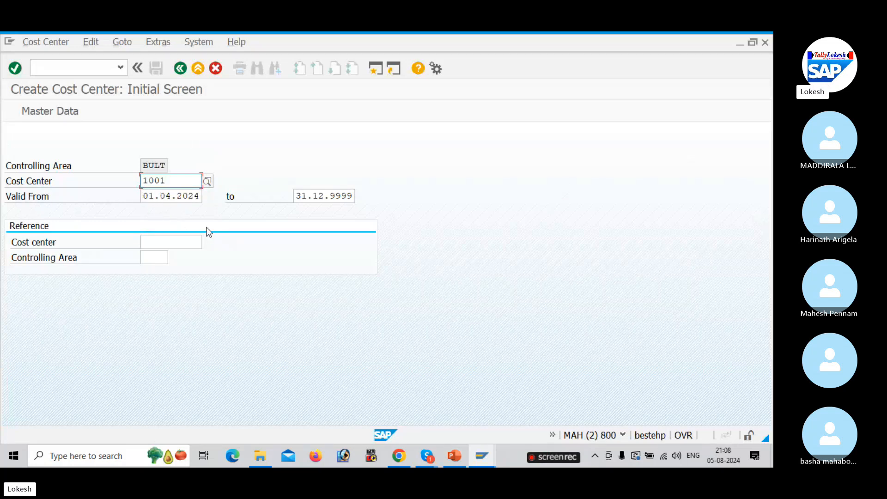
left_click(47, 112)
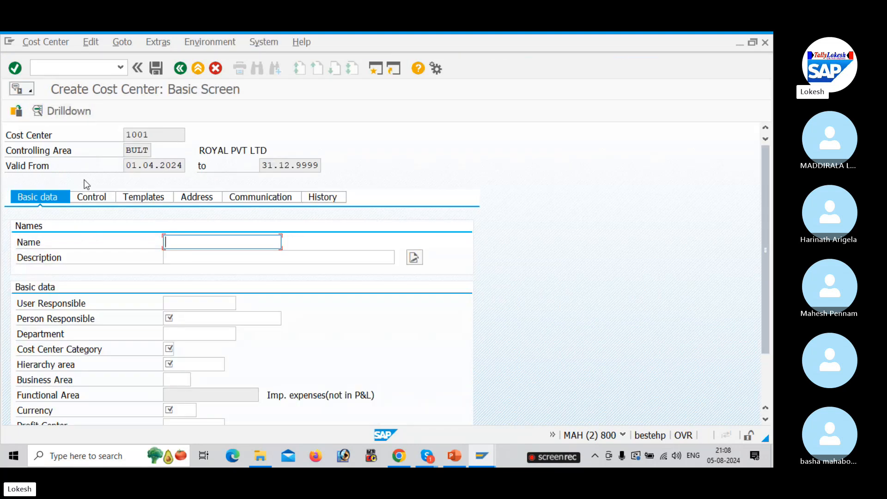
Step: Set both the name and the description of cost center 1001 to Collection Exp
key("space")
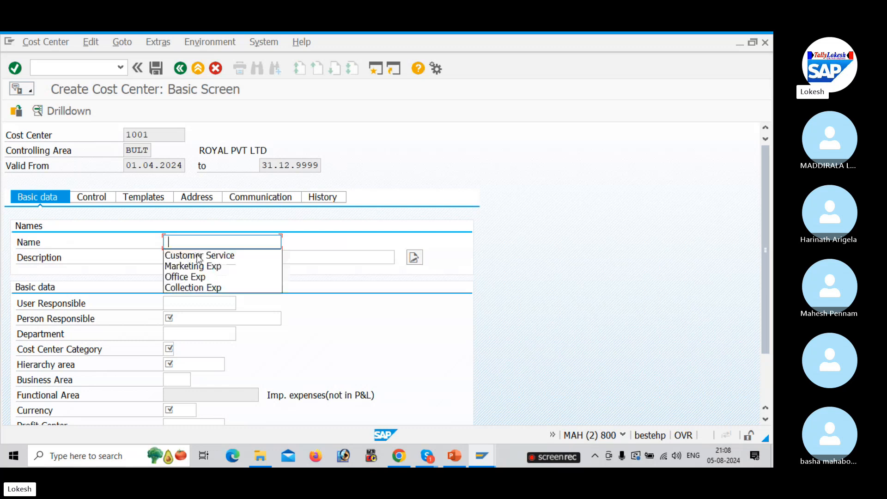
left_click(201, 287)
left_click(179, 256)
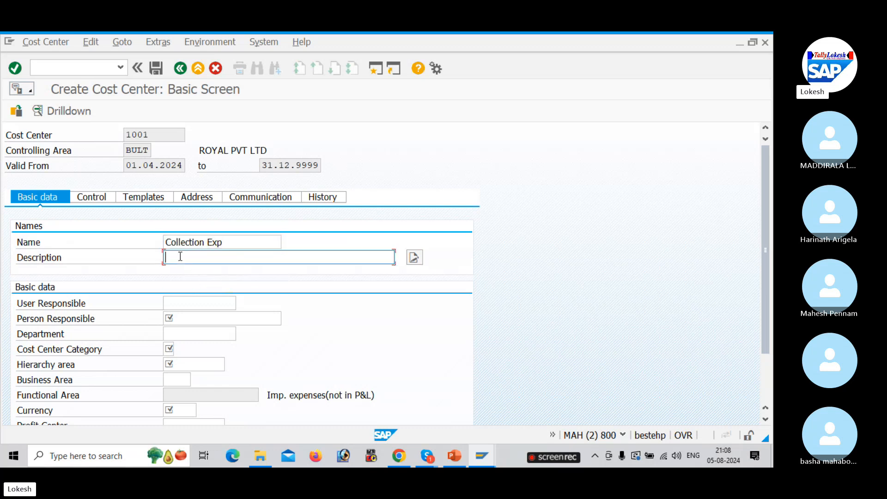
left_click(195, 302)
Step: Fill in the person responsible's name and set the department to Admin
left_click(187, 319)
left_click(183, 313)
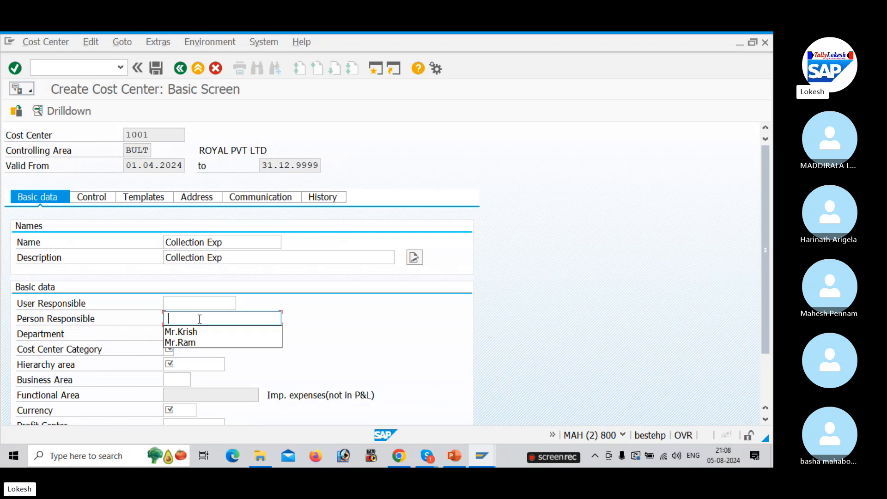
left_click(204, 332)
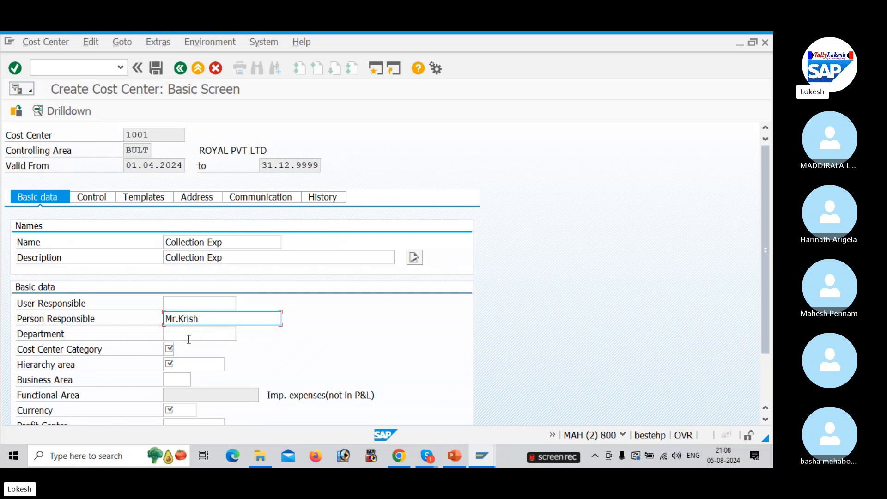
left_click(180, 334)
left_click(180, 334)
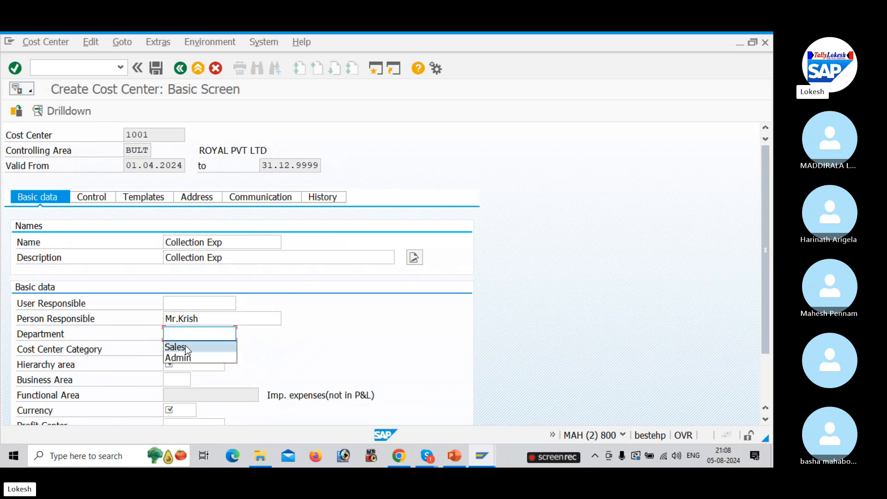
left_click(188, 357)
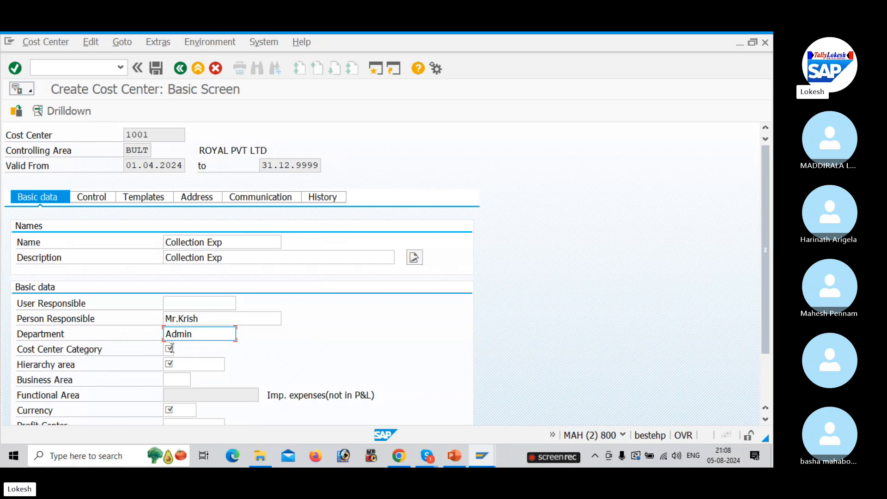
Step: Assign cost center category 4 (Administration) and hierarchy area CCSH_BULT to the cost center
left_click(169, 349)
left_click(178, 350)
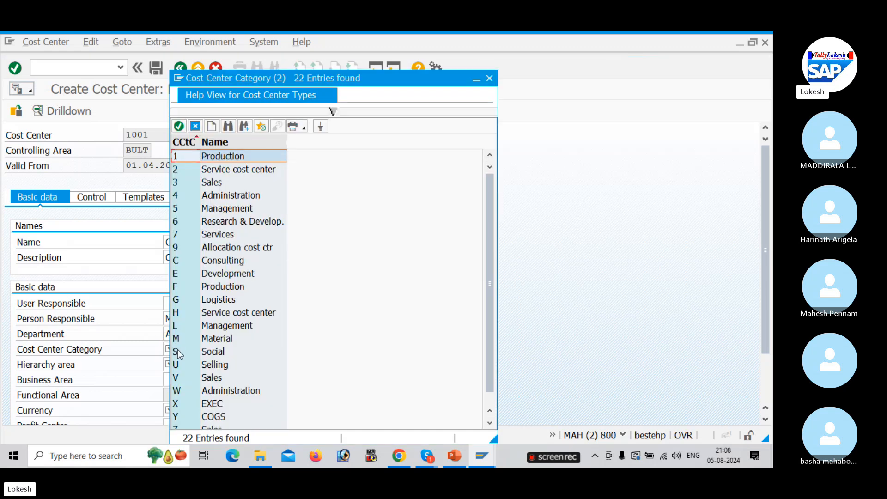
left_click(218, 196)
double_click(218, 198)
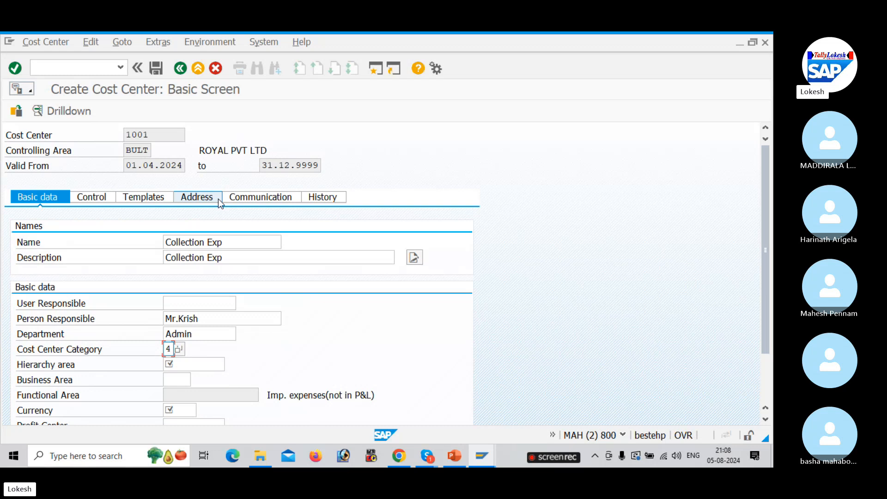
left_click(191, 366)
left_click(229, 365)
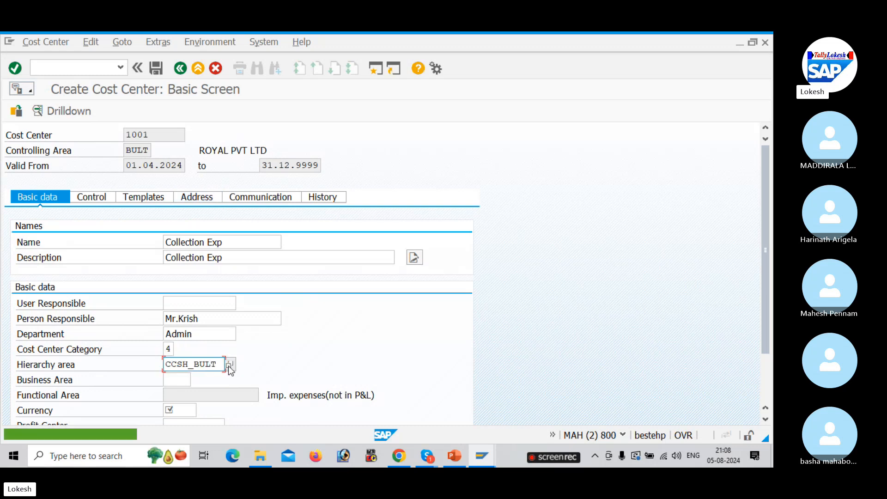
Step: Set the currency to INR and save cost center 1001 without a profit center
left_click(180, 410)
left_click(188, 423)
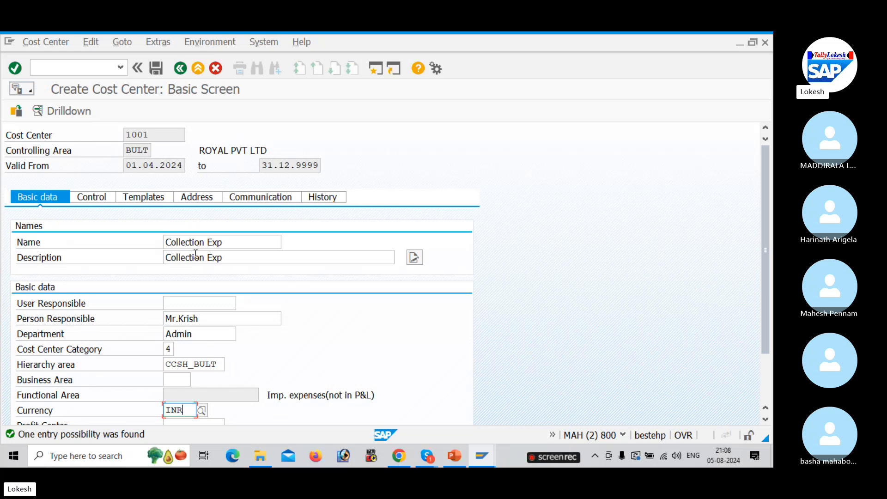
key("Return")
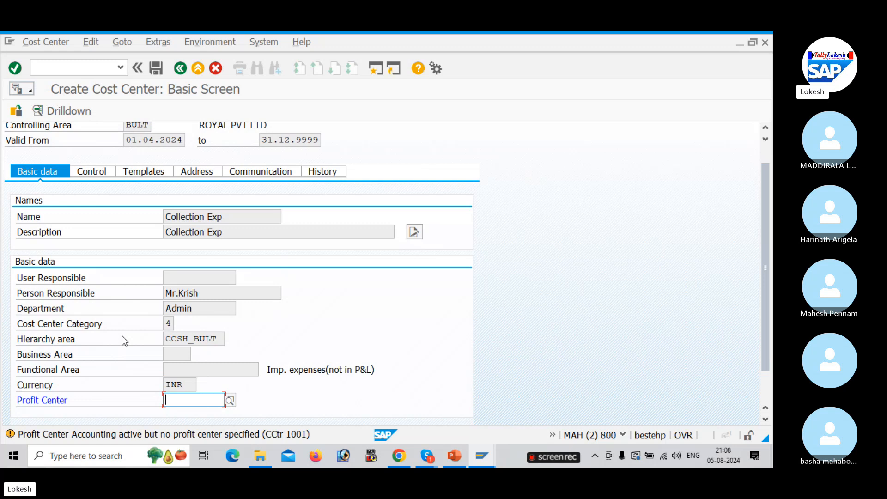
key("ctrl+s")
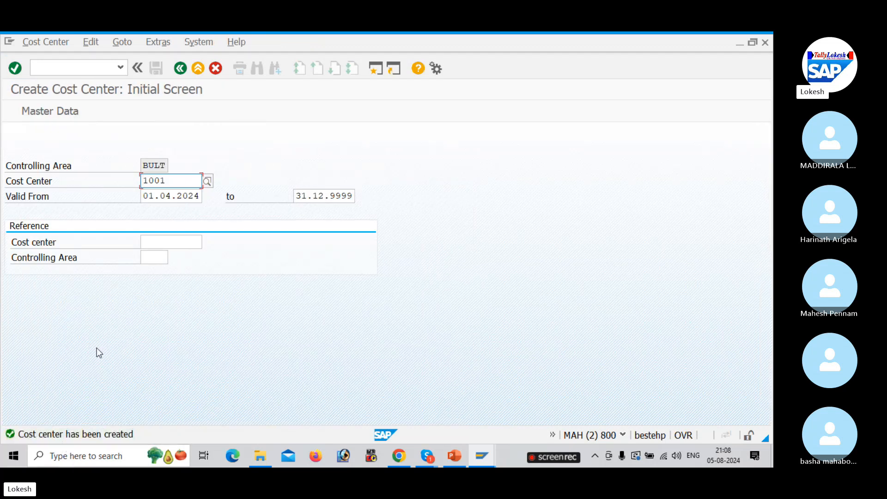
Step: Consult the cost center hierarchy slide in PowerPoint and open the master data for new cost center 1002 in SAP
key("alt+Tab")
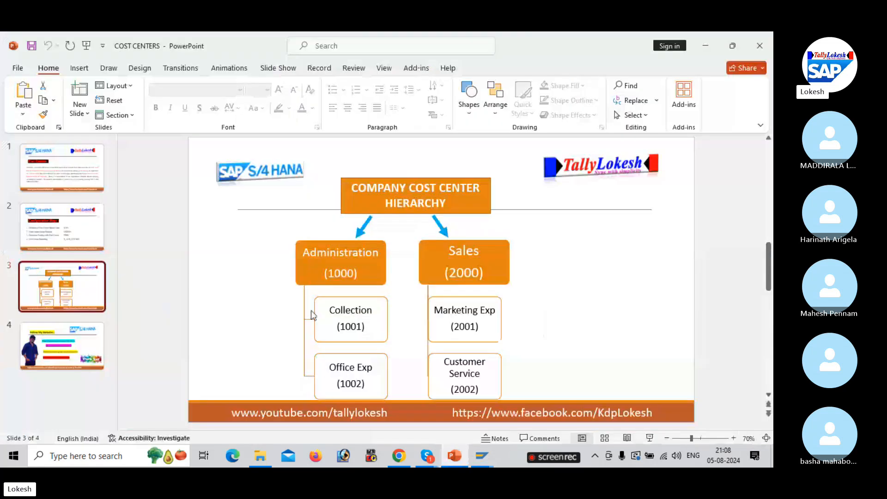
key("alt+Tab")
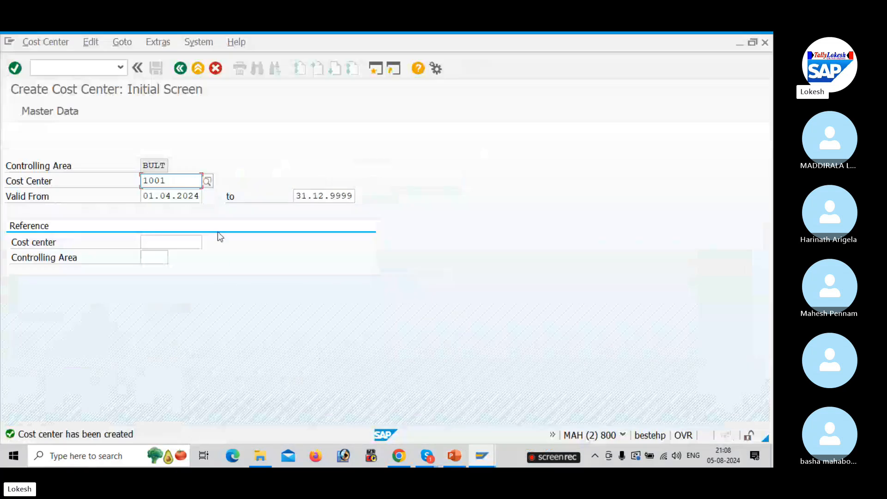
left_click(175, 181)
key("BackSpace")
key("BackSpace")
key("BackSpace")
key("BackSpace")
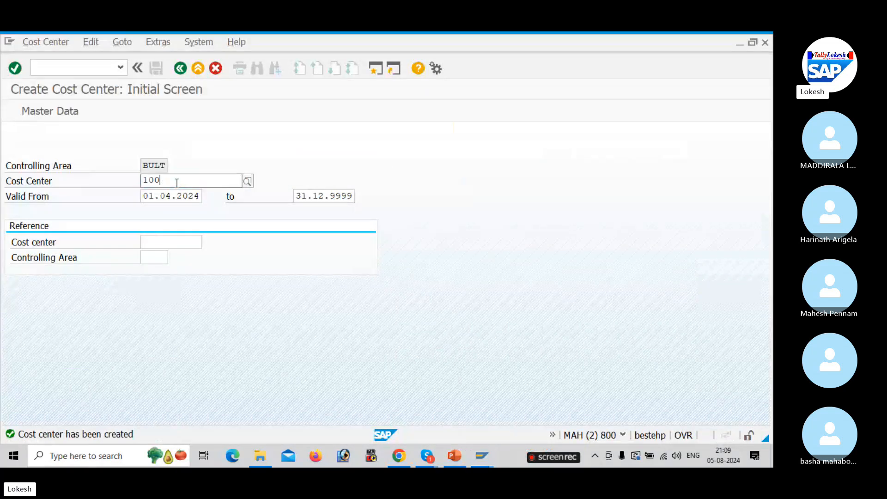
left_click(176, 183)
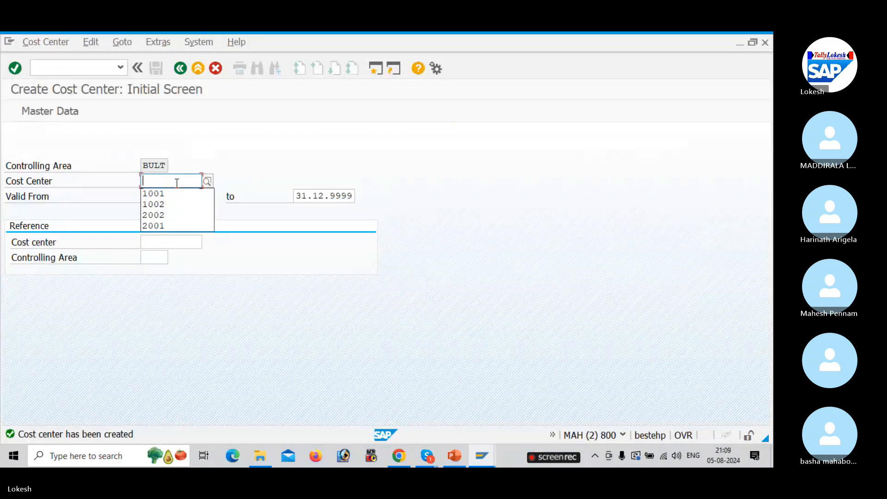
left_click(179, 210)
left_click(42, 111)
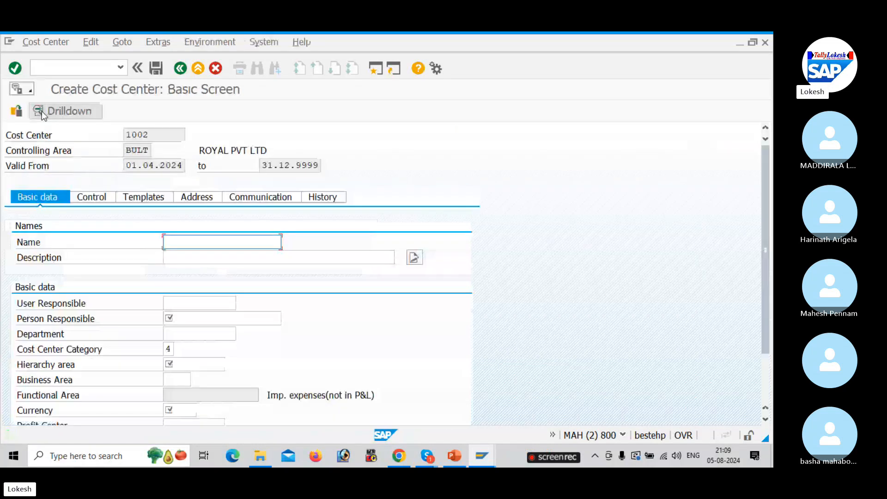
Step: Set both the name and the description of cost center 1002 to Office Exp
left_click(217, 242)
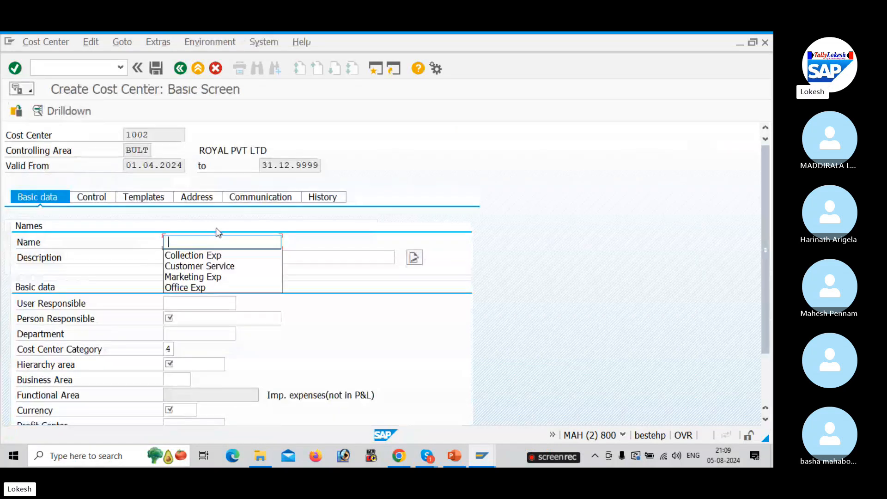
left_click(211, 288)
left_click(211, 258)
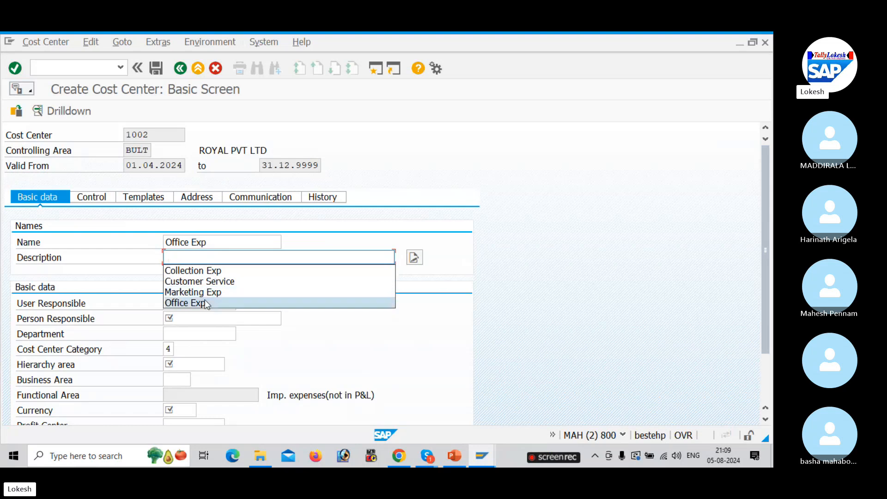
left_click(205, 303)
Step: Fill in the person responsible for cost center 1002 and set its department to Admin
left_click(201, 313)
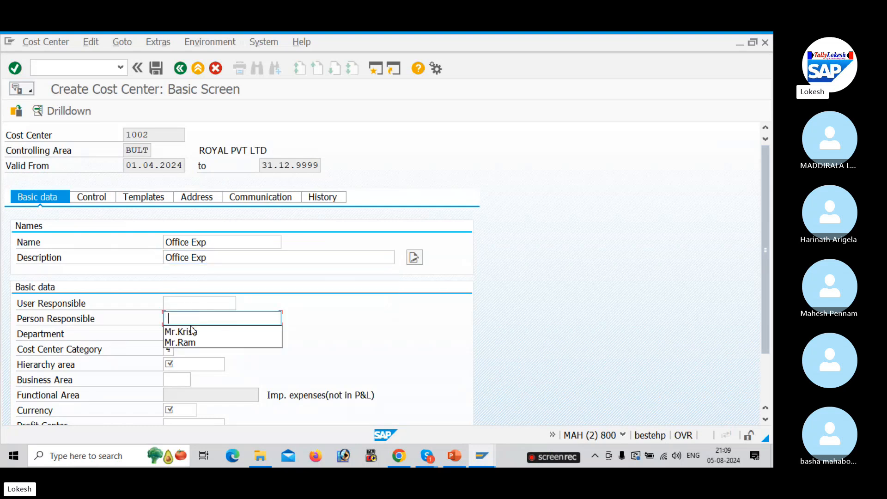
left_click(193, 331)
left_click(188, 335)
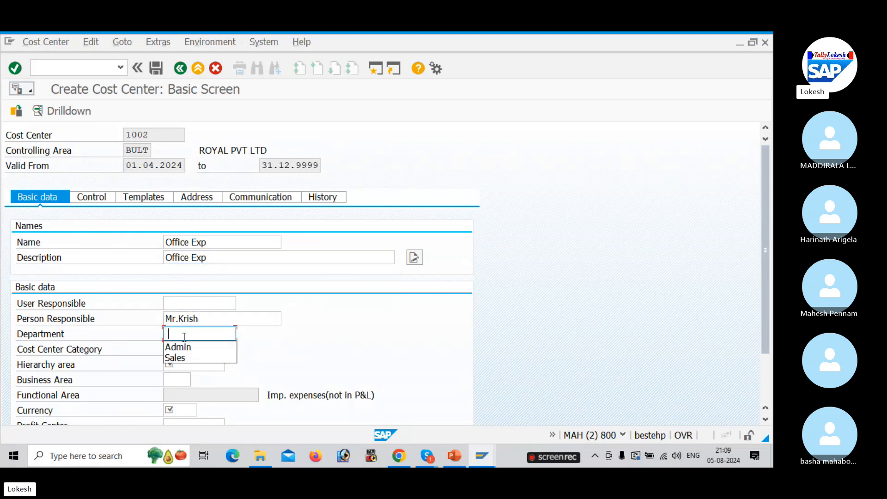
left_click(182, 346)
Step: Keep cost center category 4 for cost center 1002 and assign hierarchy area CCSH_BULT
left_click(168, 349)
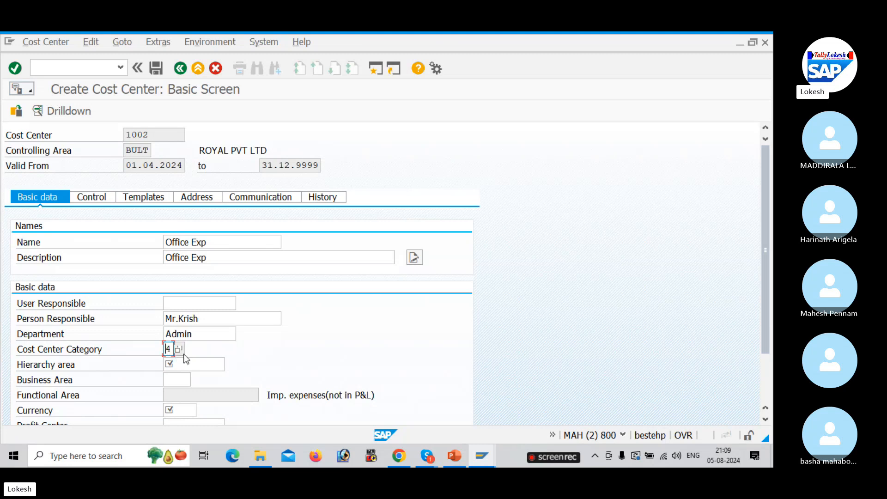
left_click(182, 363)
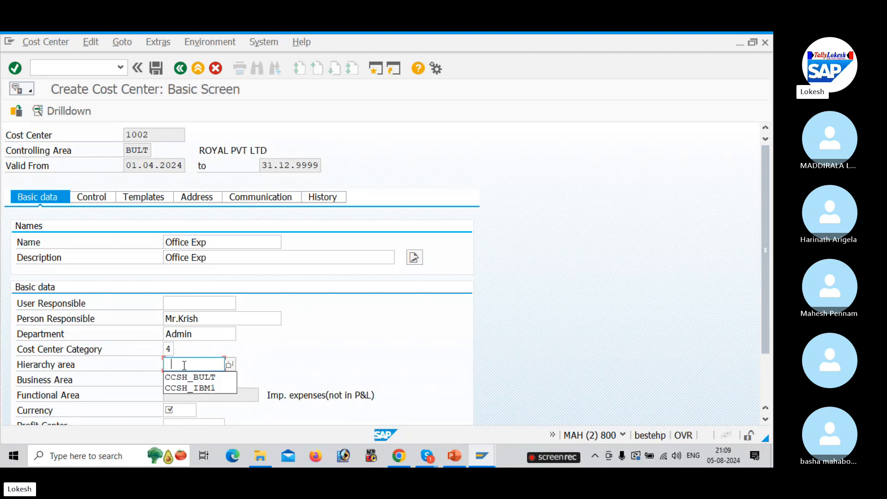
left_click(218, 377)
Step: Set the currency to INR and save cost center 1002 without a profit center
left_click(188, 411)
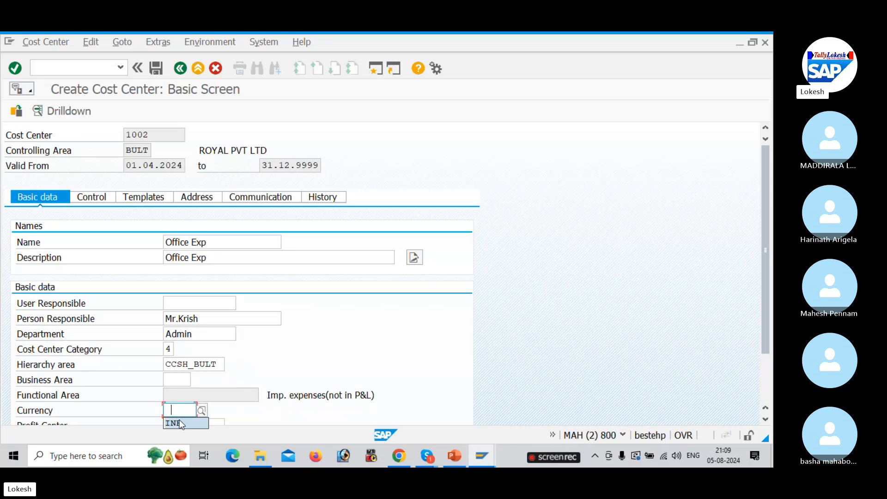
left_click(178, 420)
left_click(157, 71)
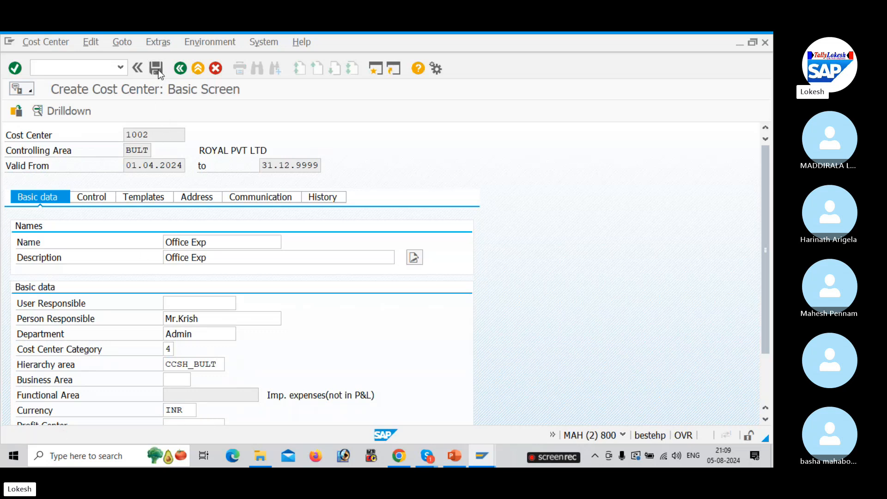
left_click(158, 69)
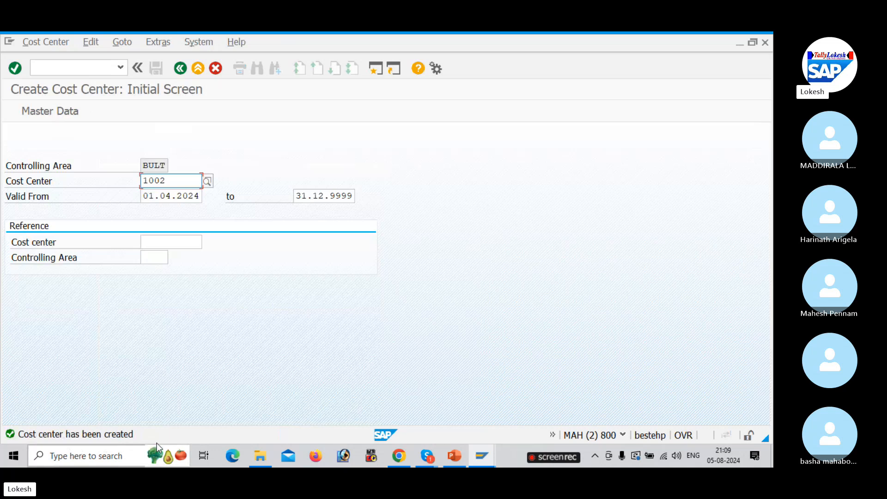
Step: Check the Sales branch on the PowerPoint hierarchy slide and open the master data for new cost center 2001 in SAP
key("alt+Tab")
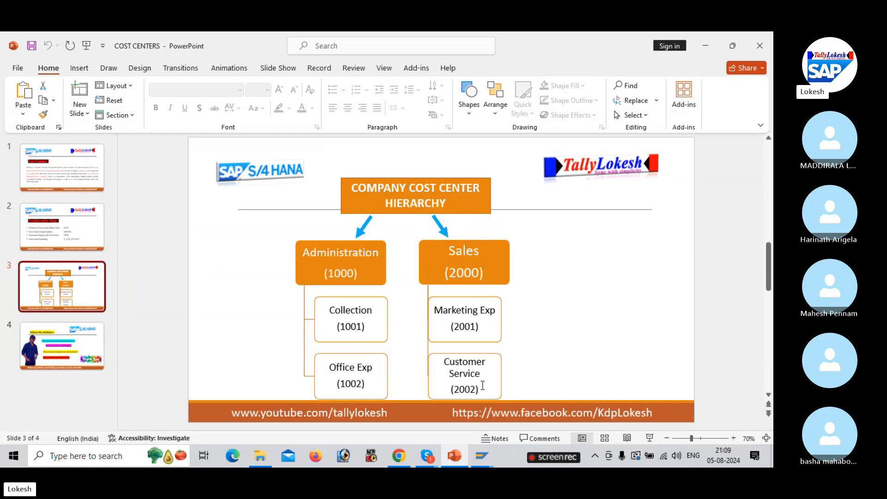
left_click(482, 456)
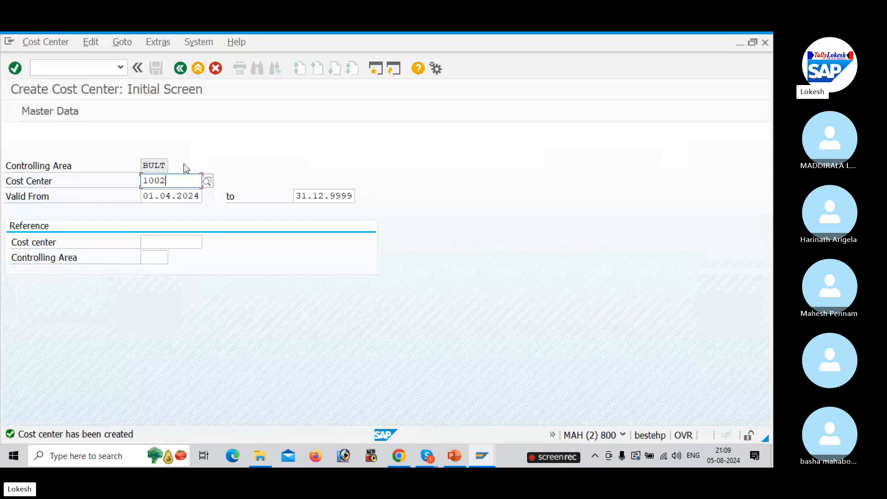
key("BackSpace")
key("BackSpace")
key("BackSpace")
key("BackSpace")
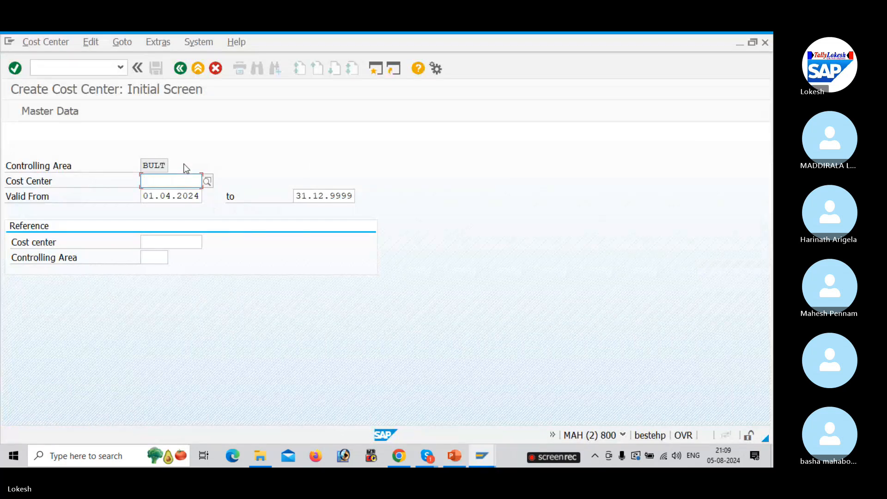
key("alt+Tab")
key("alt+Tab")
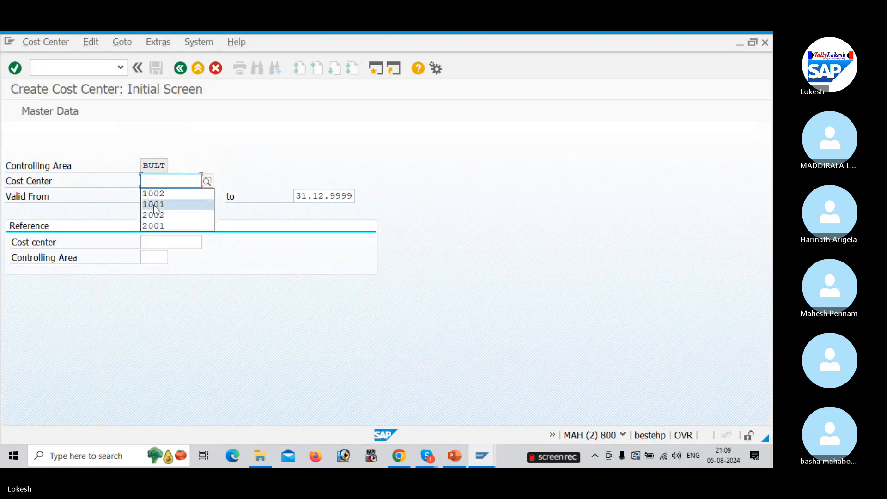
left_click(157, 225)
left_click(58, 113)
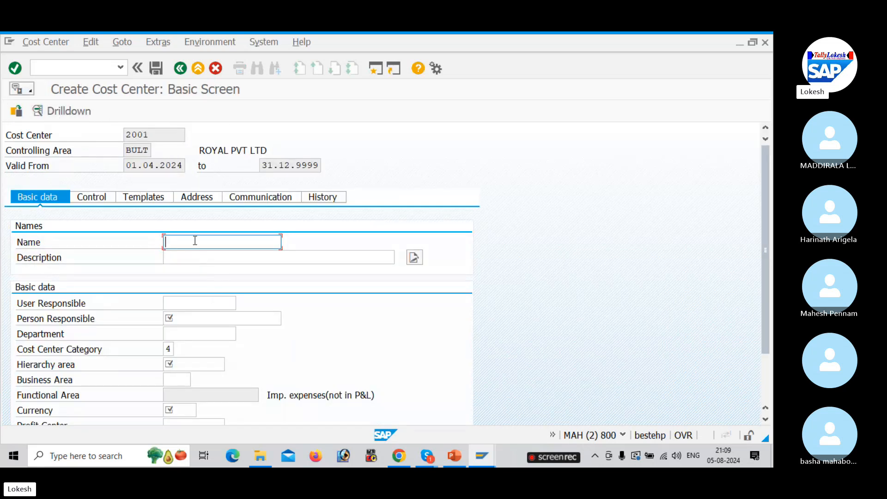
Step: Set both the name and the description of cost center 2001 to Marketing Exp, as listed on the hierarchy slide
key("alt+Tab")
key("alt+Tab")
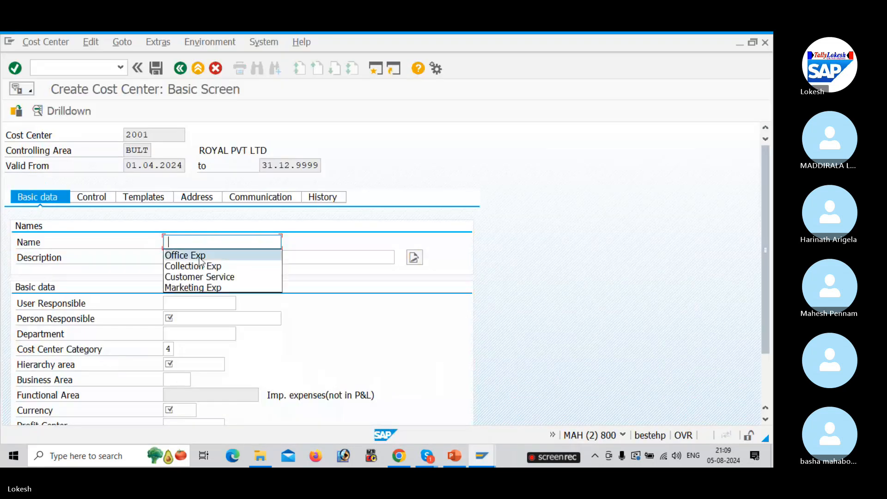
left_click(199, 287)
left_click(186, 258)
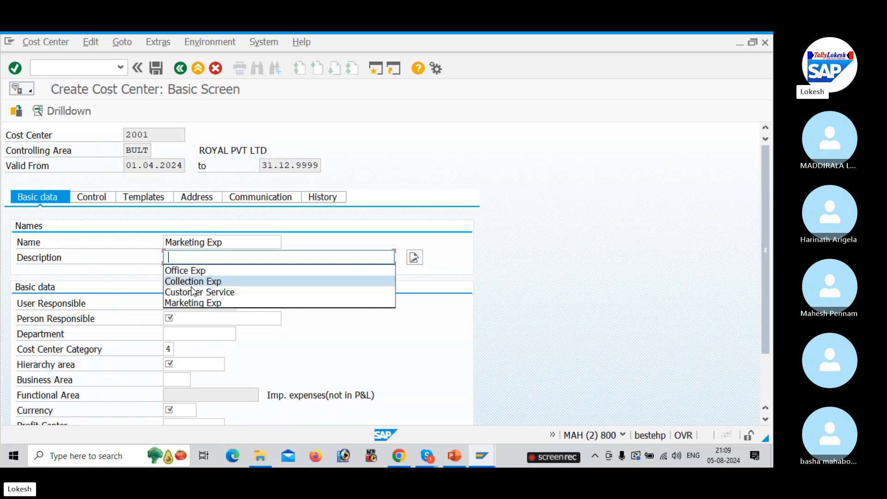
left_click(194, 303)
Step: Fill in the person responsible for cost center 2001 and set its department to Sales
left_click(183, 318)
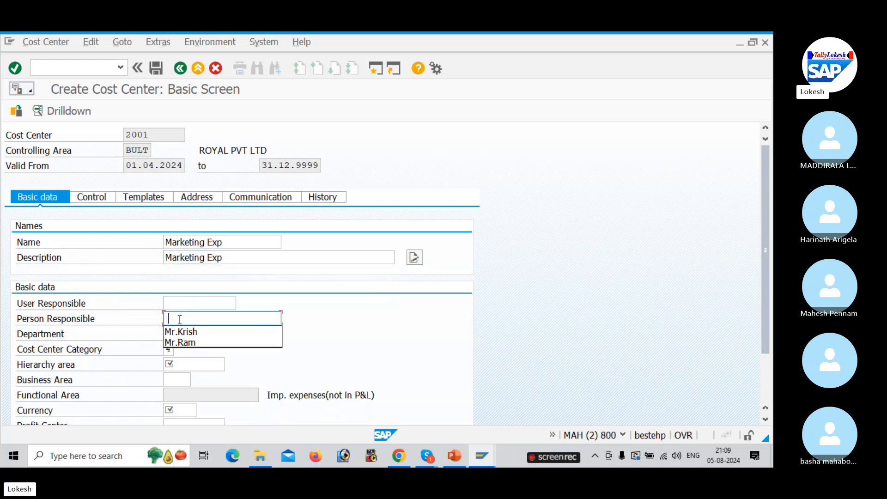
left_click(185, 344)
left_click(183, 333)
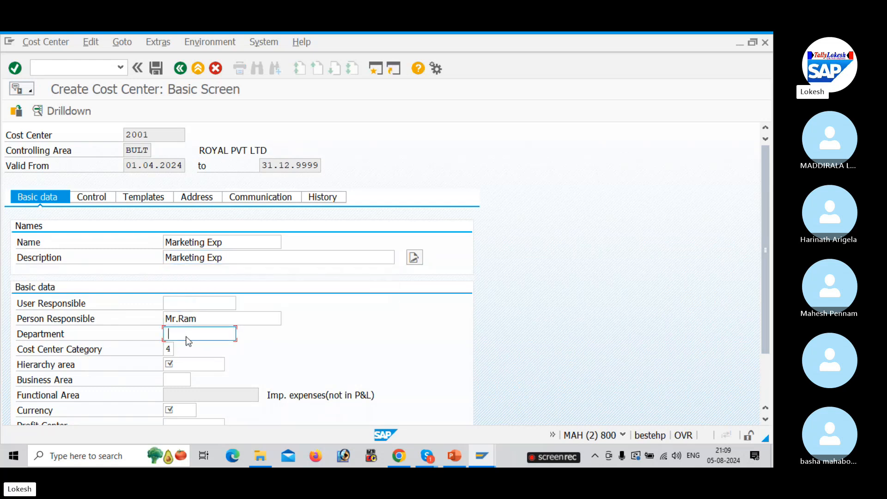
left_click(187, 357)
Step: Assign cost center category 3 (Sales) and hierarchy area CCSH_BULT to cost center 2001
left_click(181, 350)
left_click(180, 350)
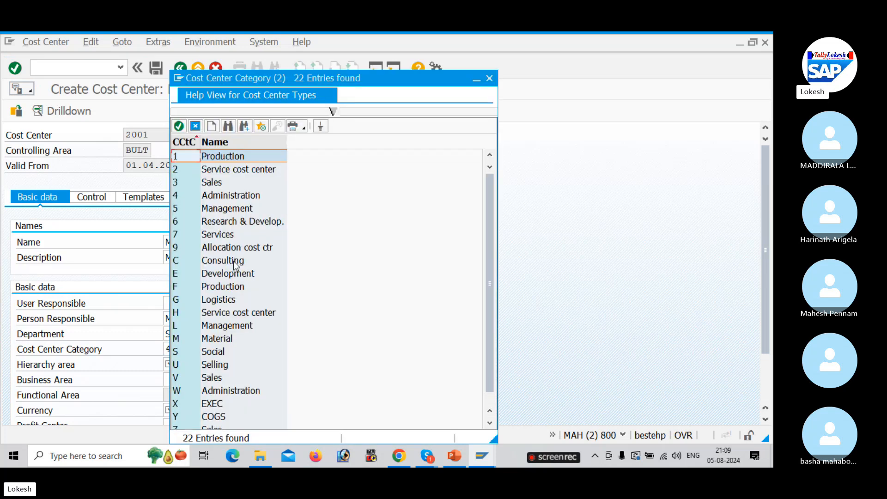
left_click(212, 185)
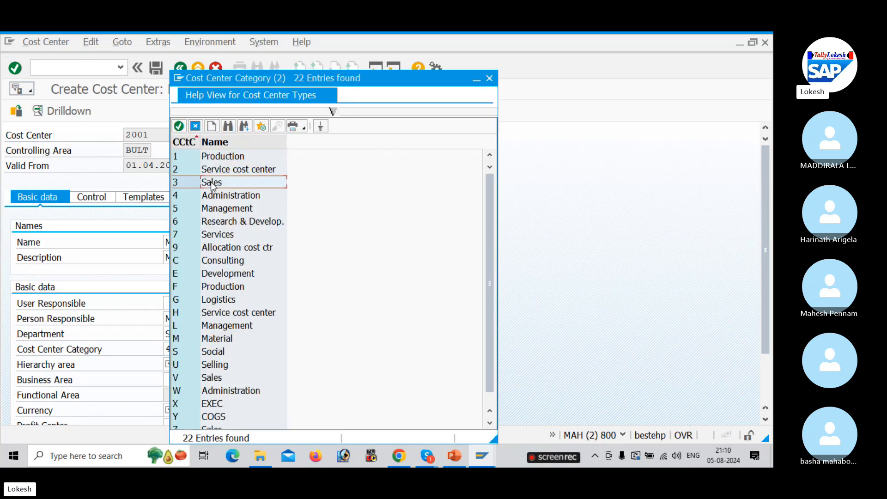
double_click(212, 183)
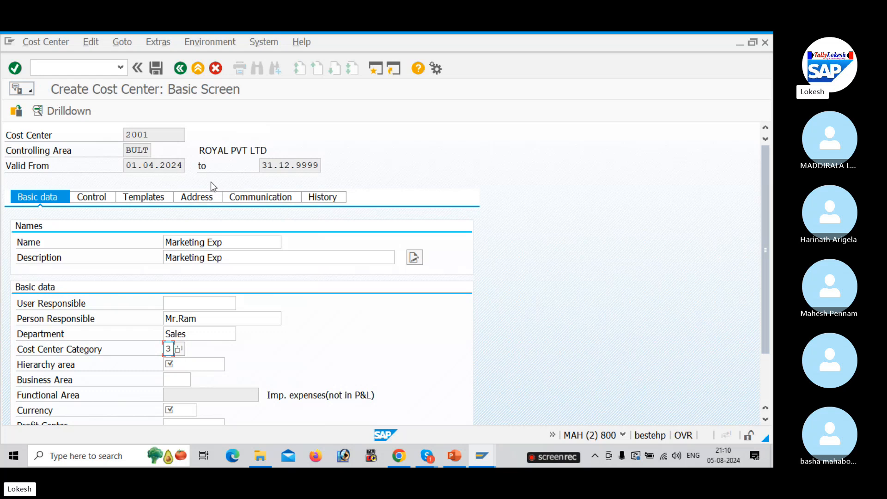
left_click(190, 363)
left_click(230, 365)
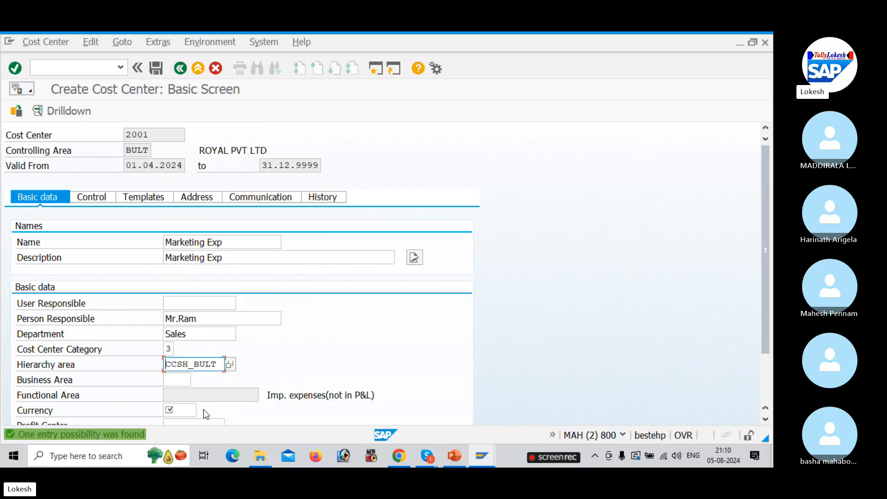
Step: Set the currency to INR and save cost center 2001 without a profit center
left_click(188, 411)
left_click(186, 422)
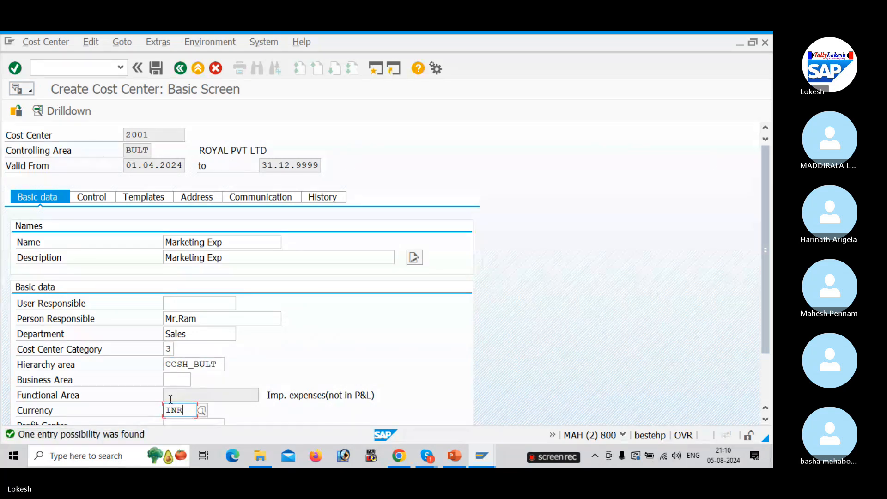
left_click(157, 71)
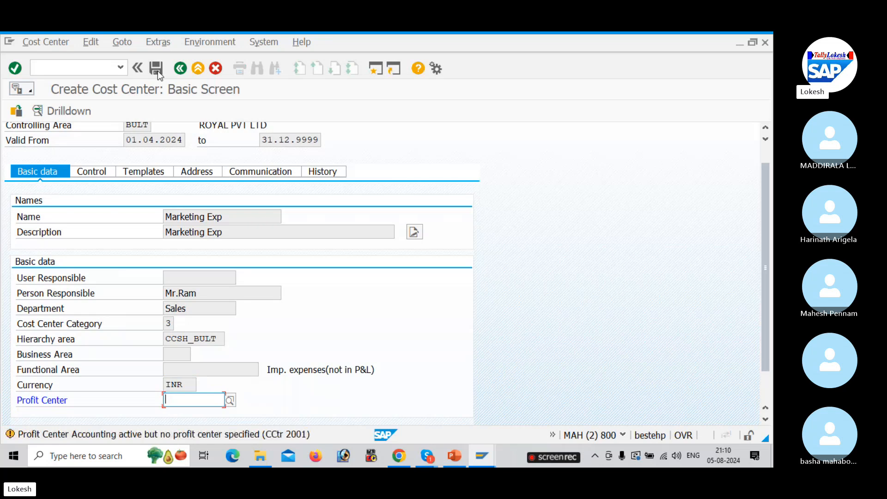
left_click(157, 70)
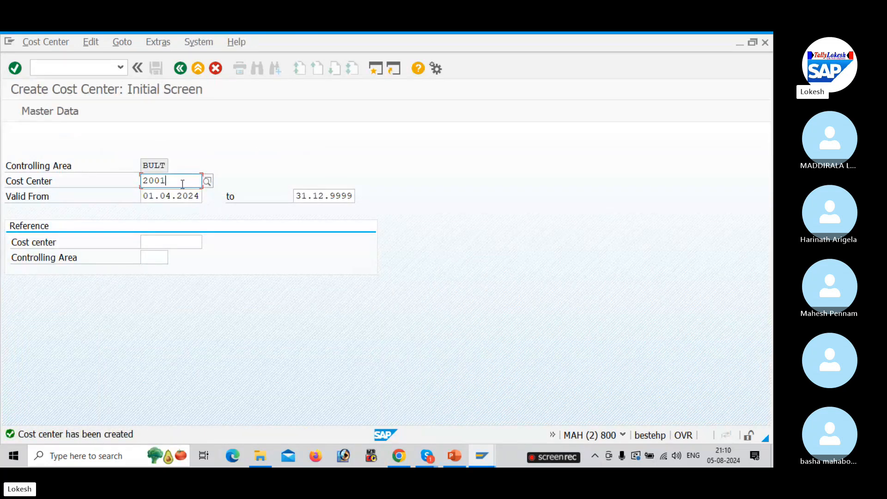
Step: Replace the cost center number with 2002 and open the master data for this new cost center
key("BackSpace")
key("BackSpace")
key("BackSpace")
key("BackSpace")
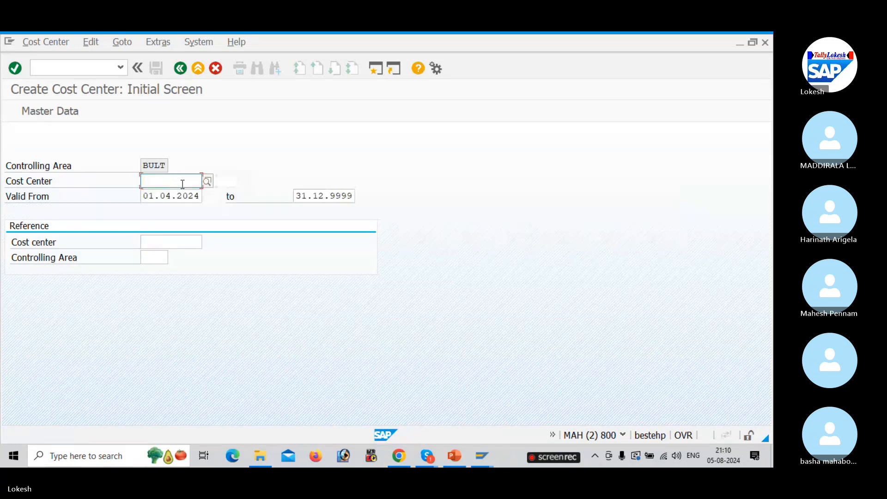
key("BackSpace")
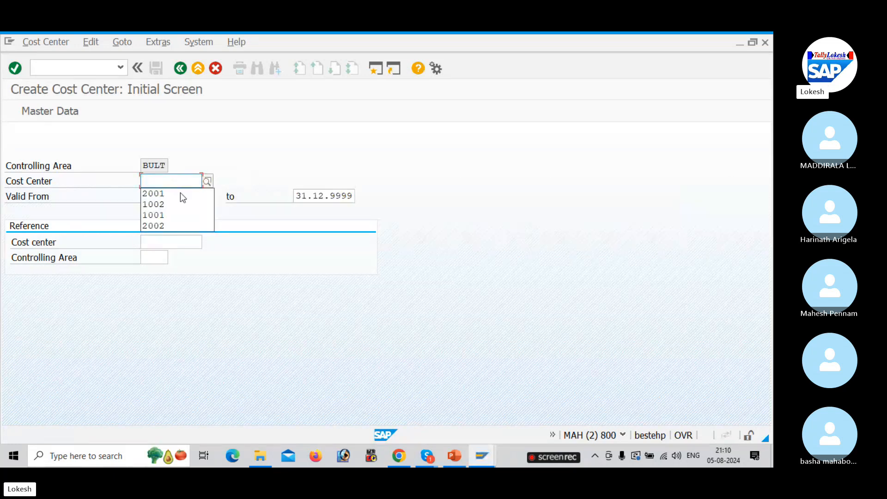
left_click(173, 227)
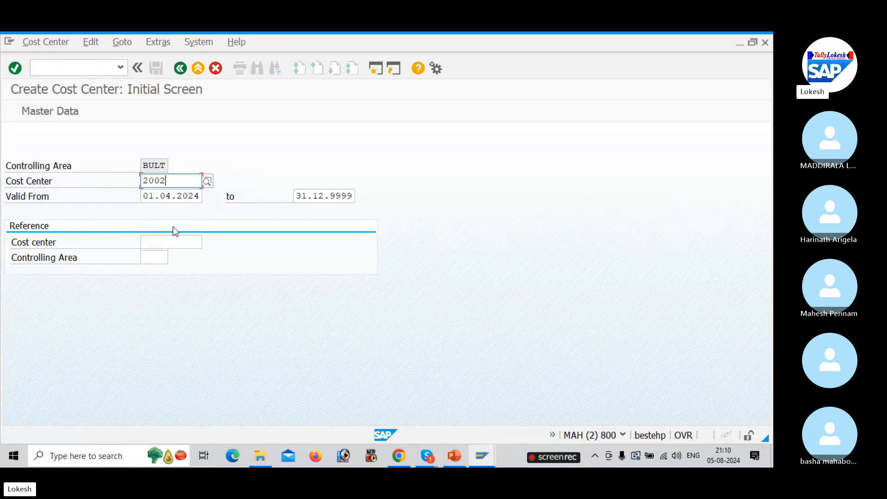
left_click(39, 113)
Step: Enter Customer Service as both the name and the description of cost center 2002
left_click(196, 242)
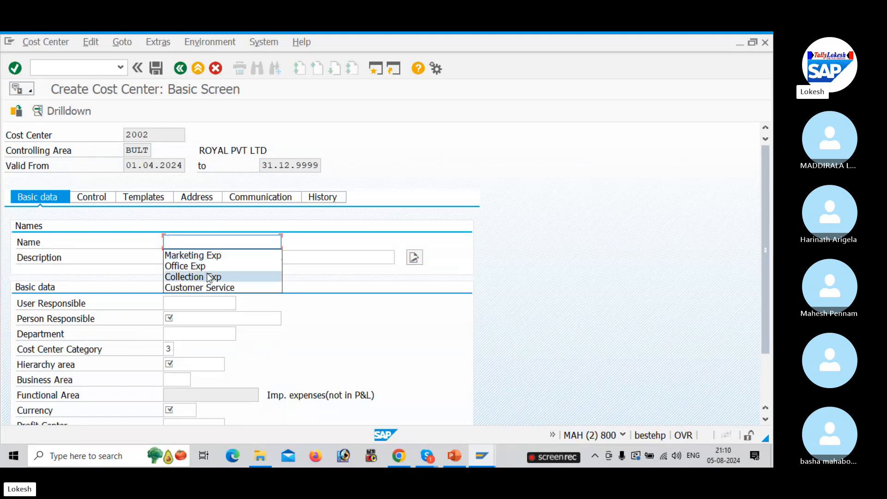
left_click(208, 288)
left_click(196, 260)
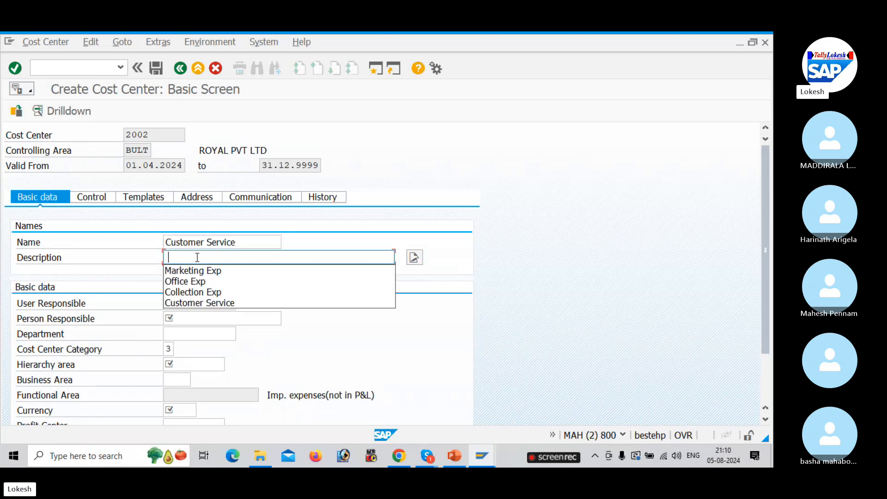
left_click(203, 303)
Step: Fill in the person responsible for cost center 2002 and set its department to Sales
left_click(193, 319)
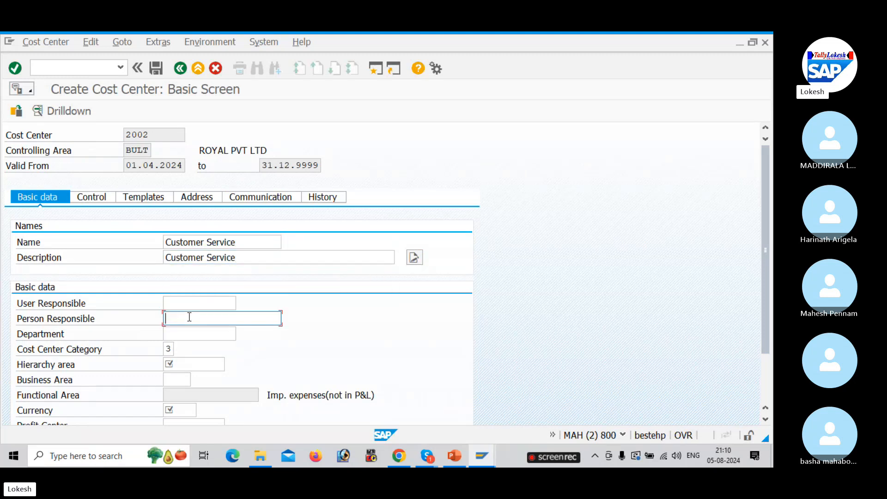
left_click(197, 332)
left_click(182, 332)
left_click(187, 347)
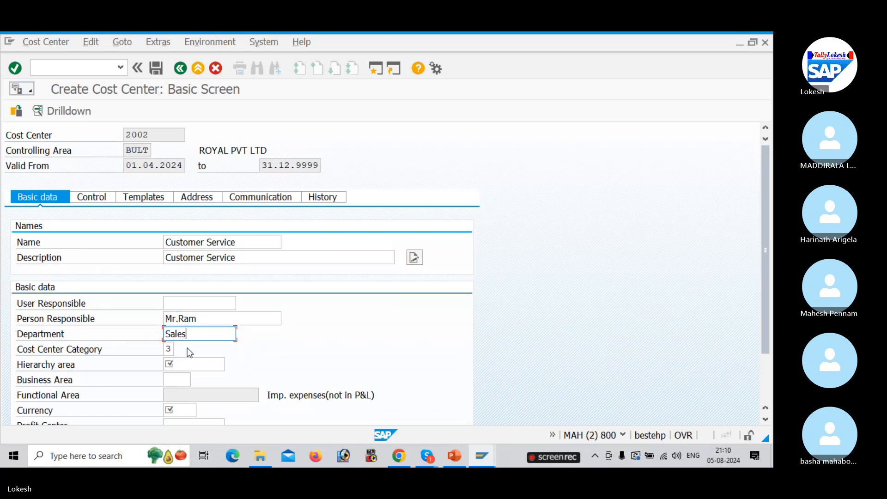
Step: Assign hierarchy area CCSH_BULT and currency INR to cost center 2002, and save it without a profit center
left_click(187, 364)
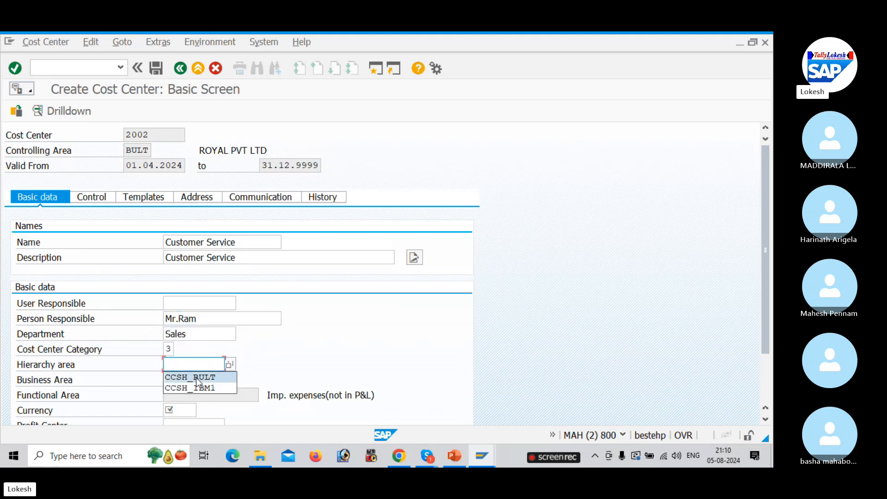
left_click(196, 378)
left_click(178, 410)
left_click(174, 421)
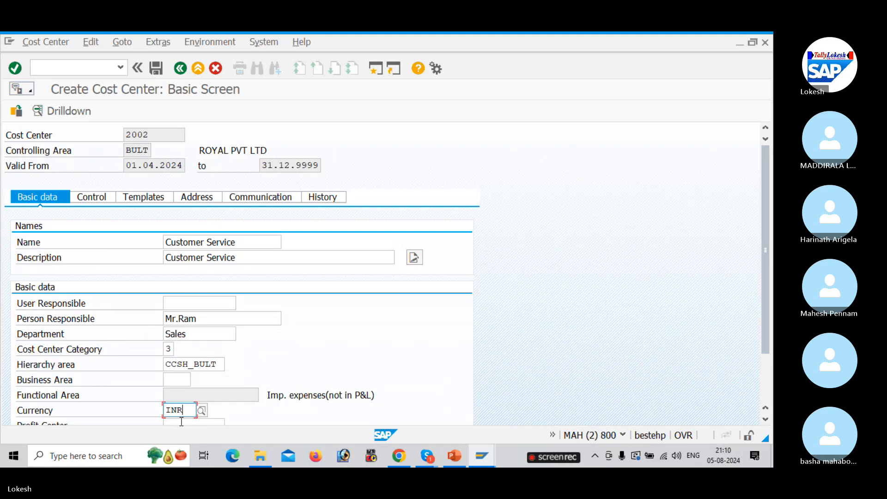
key("Return")
key("Return")
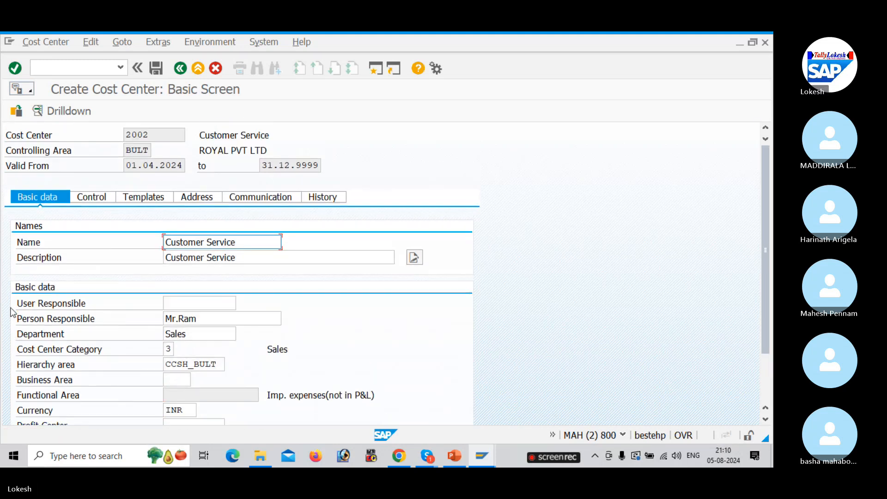
left_click(155, 72)
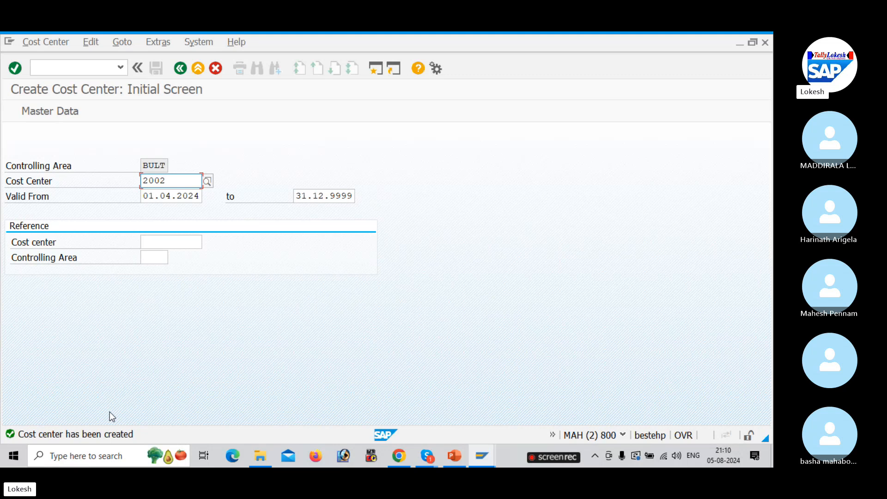
Step: Look up the cost center group transaction on the configuration steps slide in PowerPoint, and open transaction OKEON in SAP
key("alt+Tab")
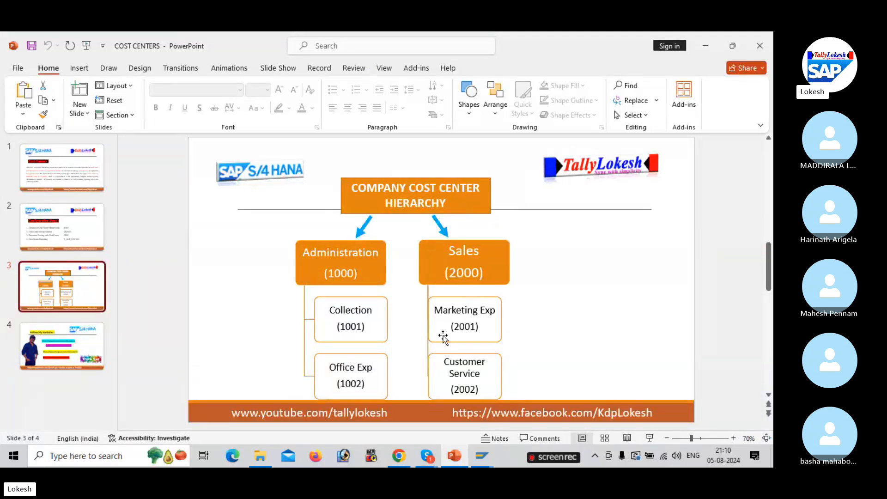
scroll(353, 295, "up", 1)
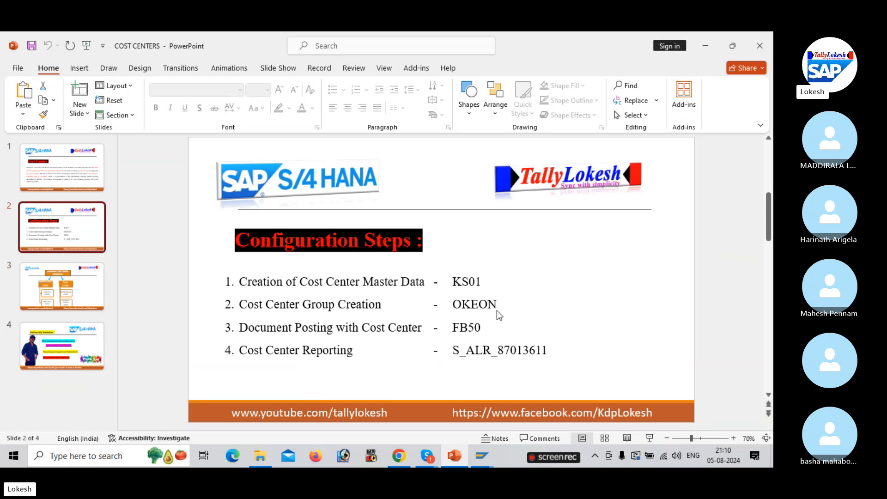
key("alt+Tab")
left_click(68, 68)
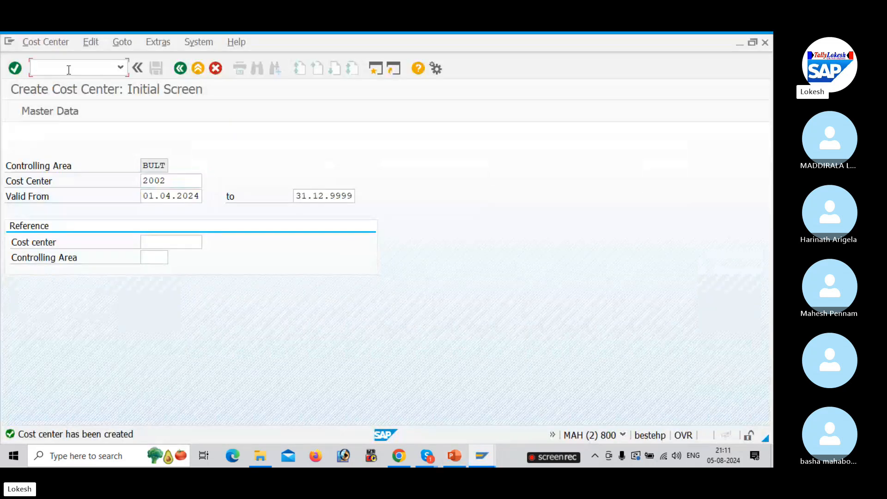
type("/N")
key("BackSpace")
type("NOKEON")
key("Return")
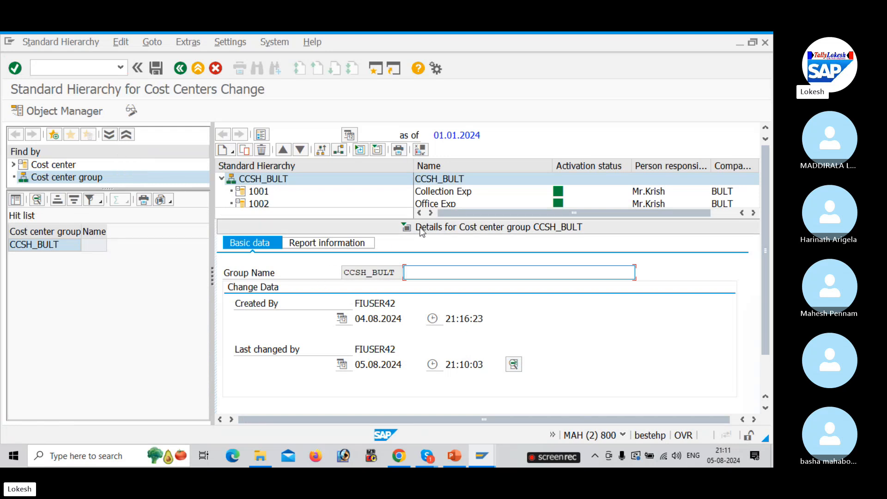
Step: Hide the group details and examine the cost centers listed under CCSH_BULT in the standard hierarchy
left_click(403, 226)
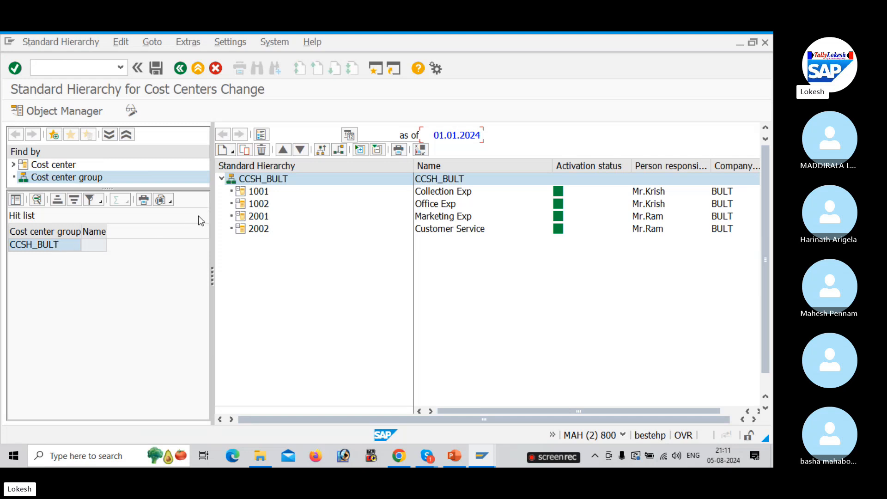
left_click(221, 178)
left_click(222, 179)
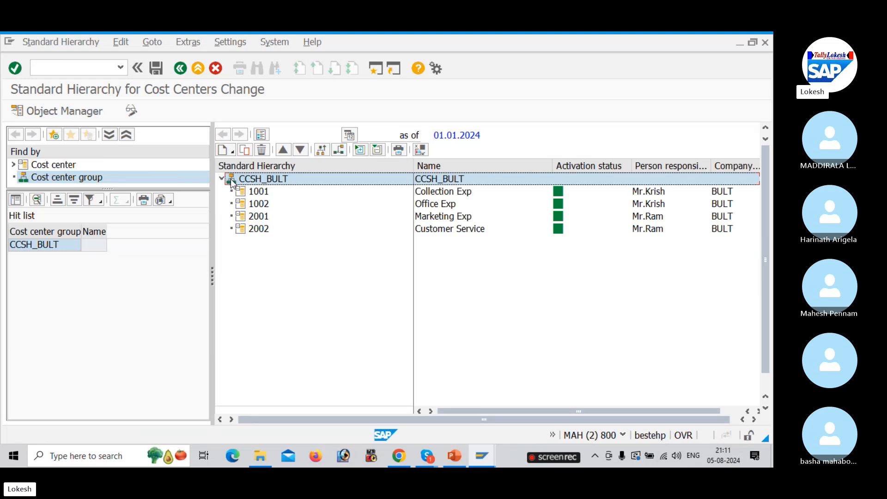
left_click(300, 150)
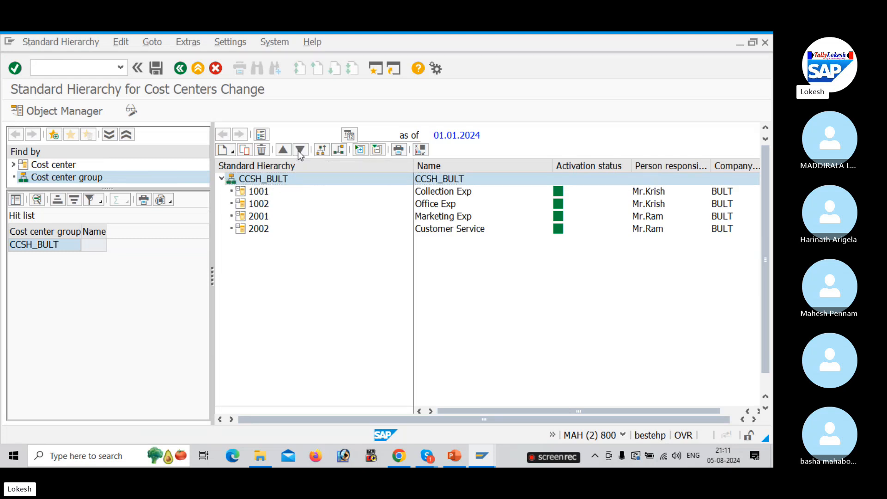
left_click(403, 327)
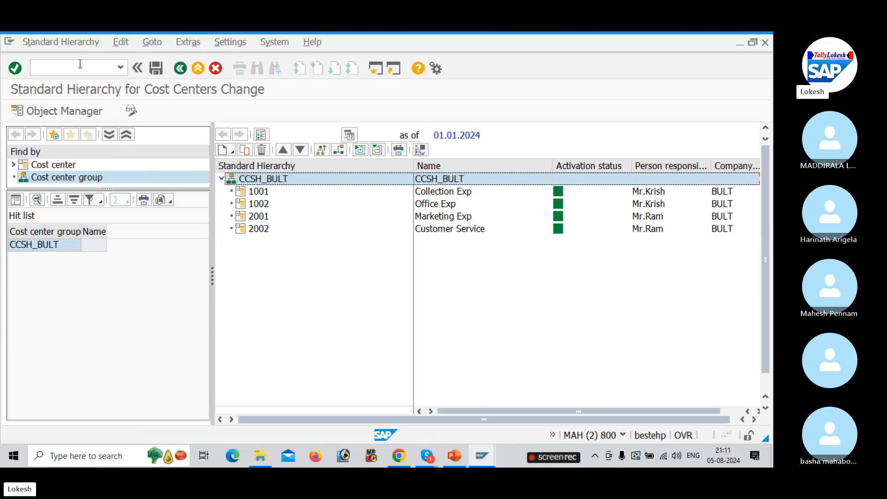
Step: Restart transaction OKEON to reload the standard hierarchy with the details of group CCSH_BULT
left_click(54, 67)
type("/")
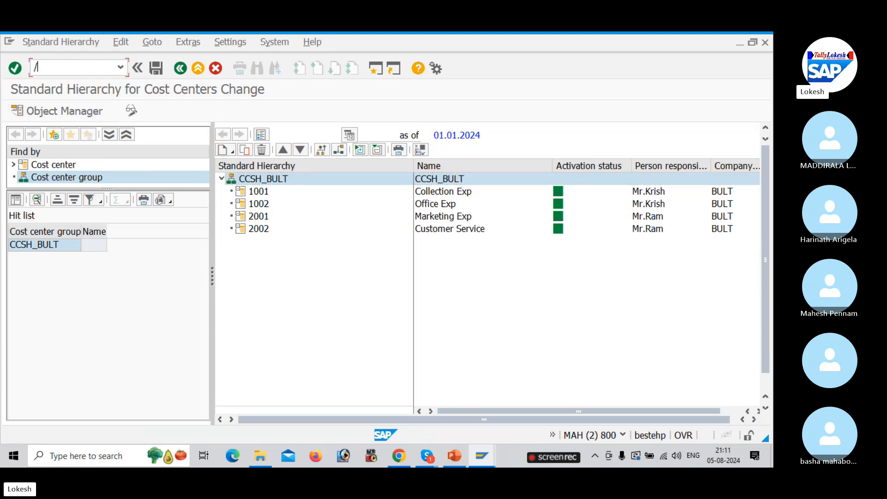
type("NOKON")
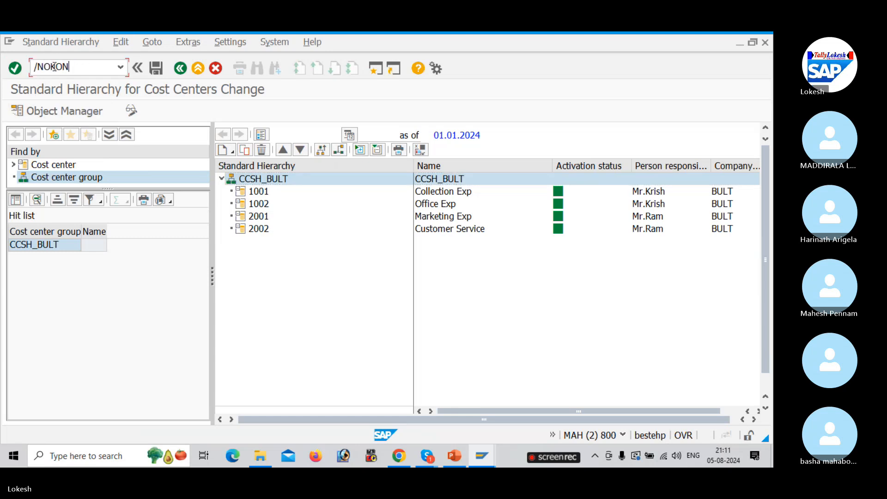
key("BackSpace")
key("BackSpace")
type("EON")
key("Return")
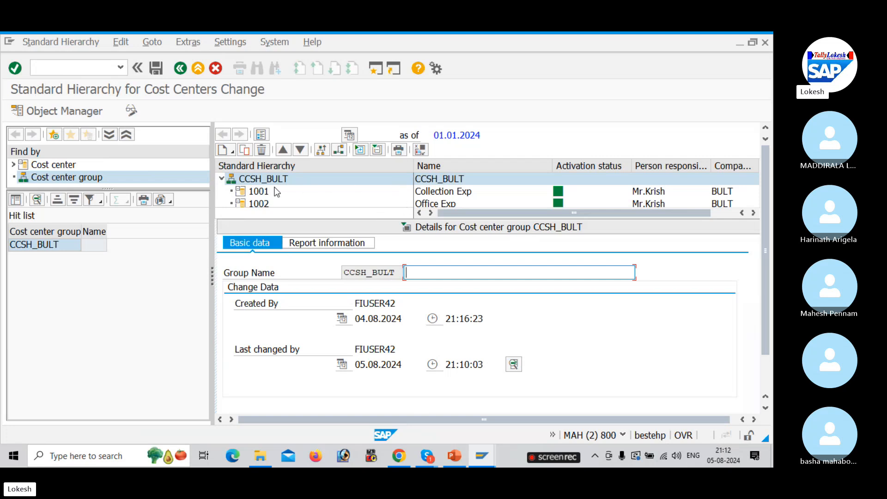
Step: Check the company cost center hierarchy slide in PowerPoint, and add a lower-level group under CCSH_BULT in SAP
key("alt+Tab")
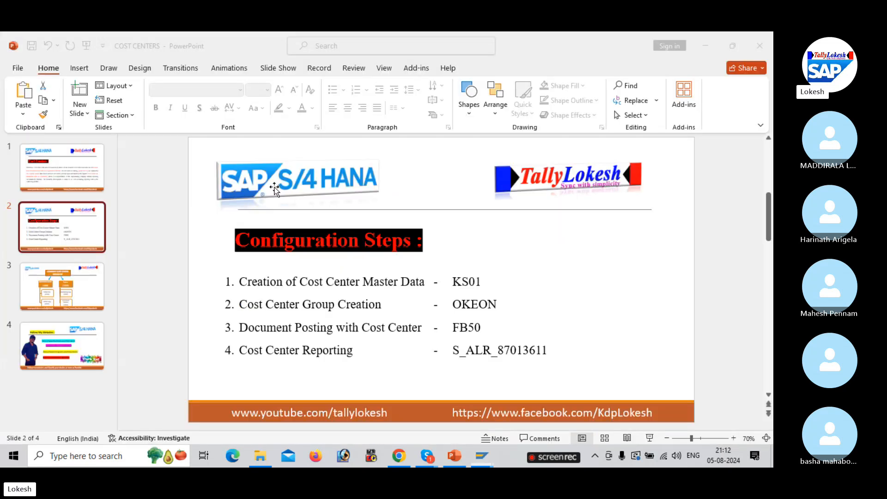
left_click(95, 284)
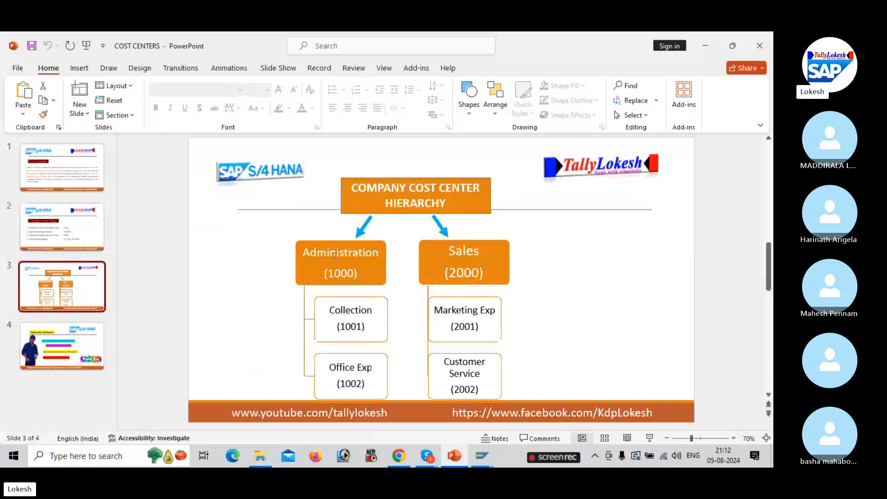
key("alt+Tab")
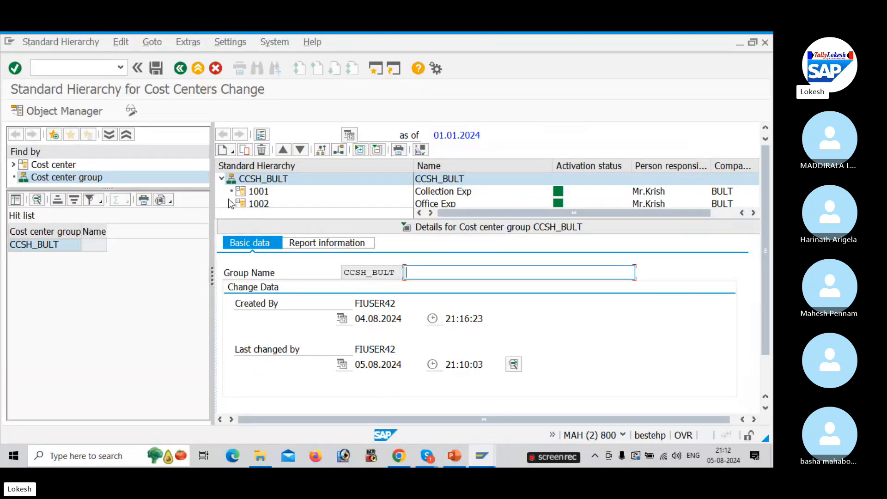
left_click(230, 152)
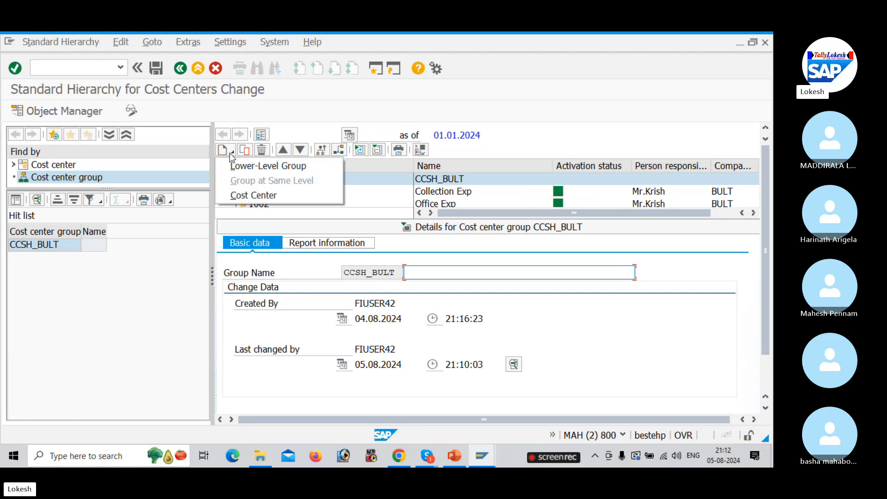
left_click(253, 168)
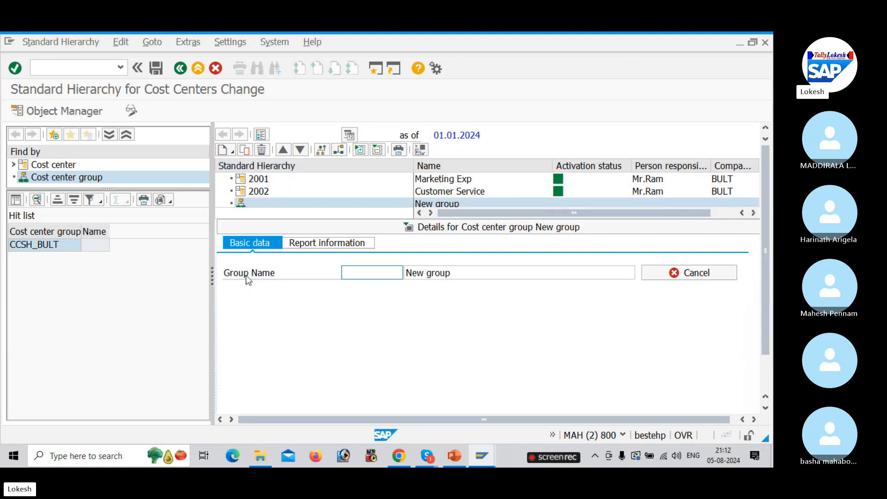
Step: Name the new cost center group 1000 with the description Administration and save it
left_click(353, 274)
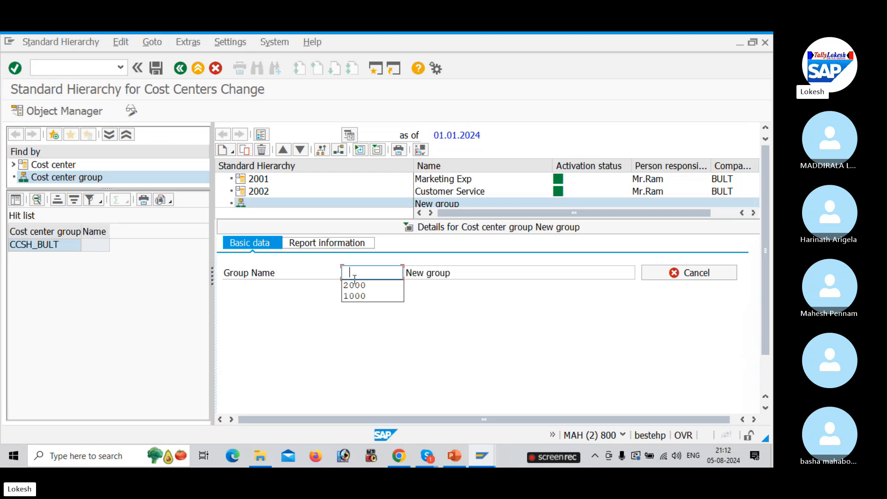
left_click(359, 294)
left_click_drag(485, 274, 344, 274)
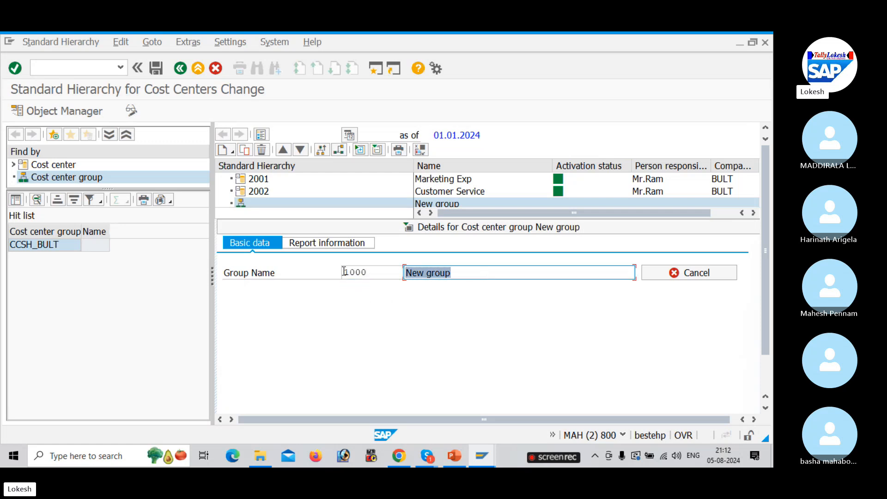
type("A")
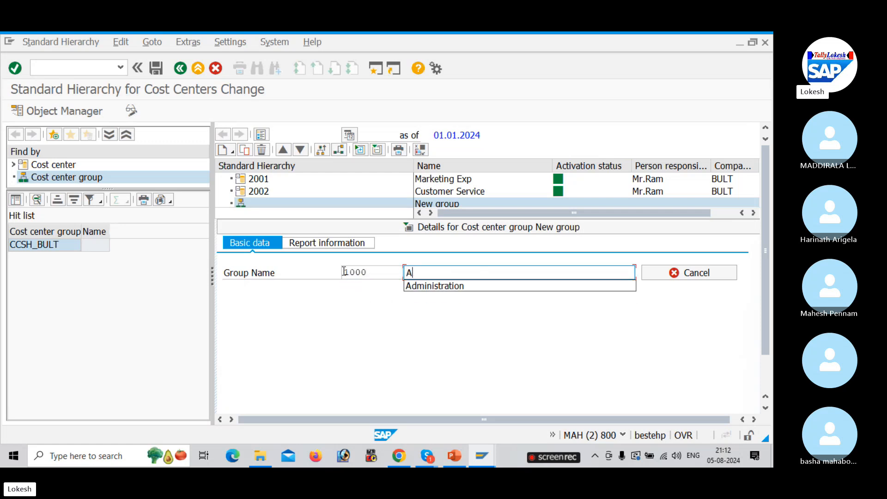
left_click(423, 284)
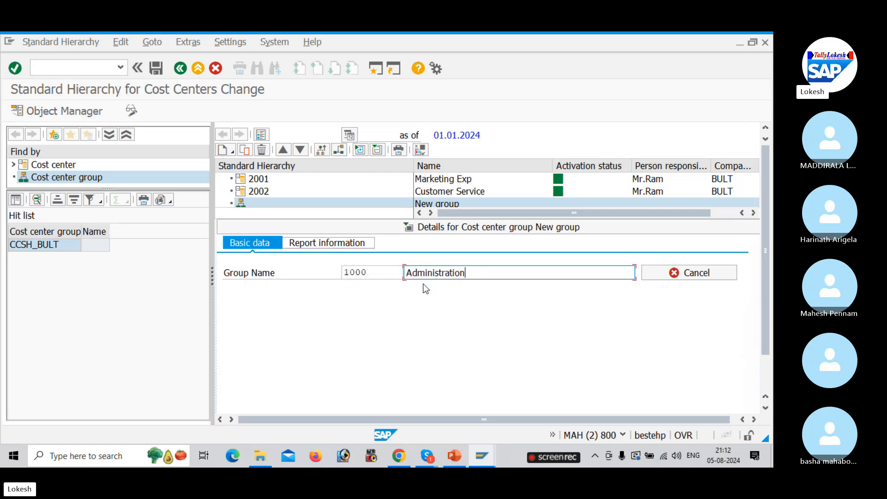
left_click(157, 69)
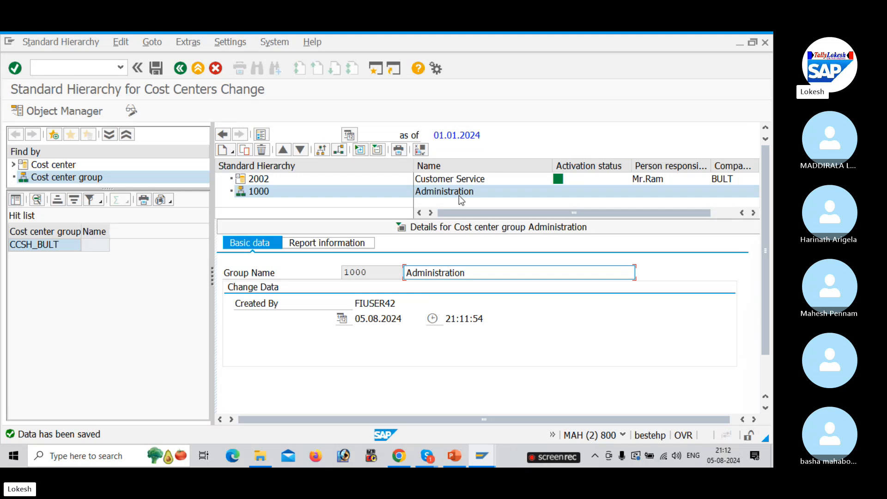
Step: Create cost center group 2000 with the description Sales at the same level as group 1000 and save it
right_click(240, 192)
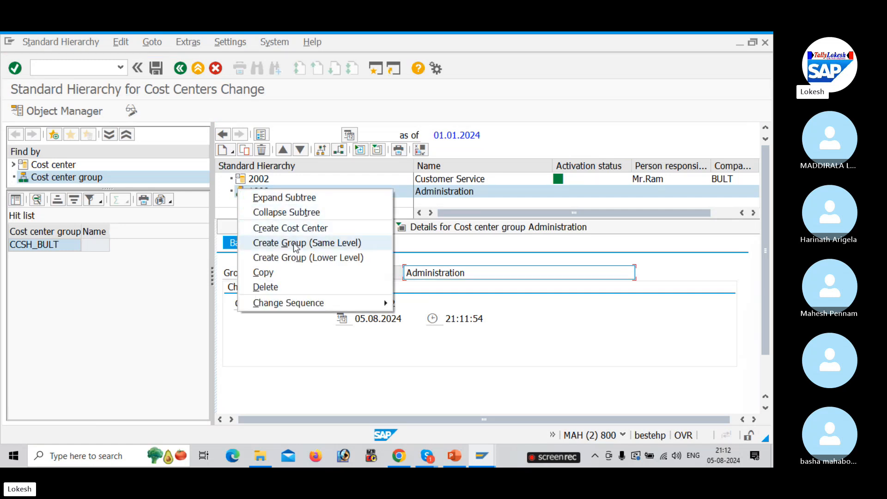
left_click(300, 248)
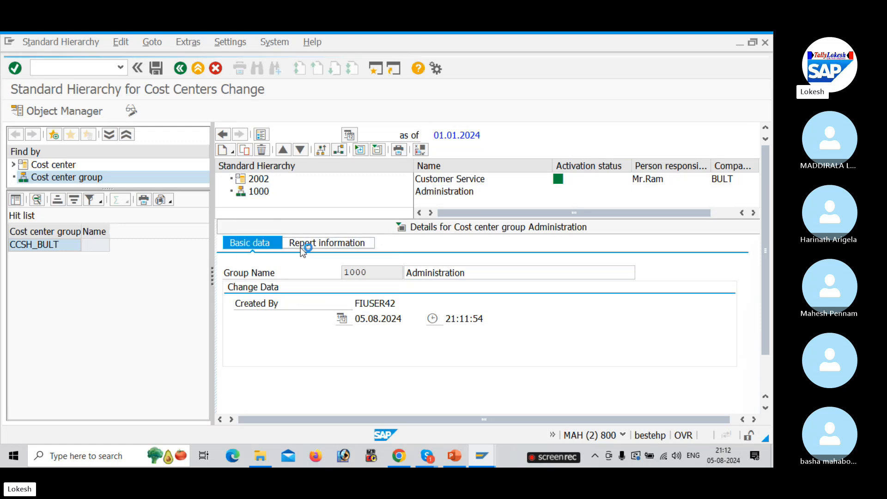
left_click(361, 272)
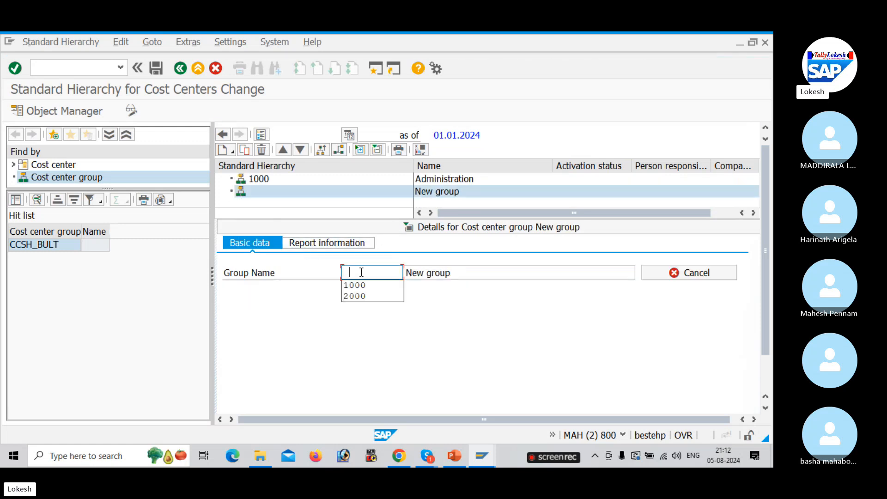
left_click(387, 295)
left_click_drag(471, 276, 276, 255)
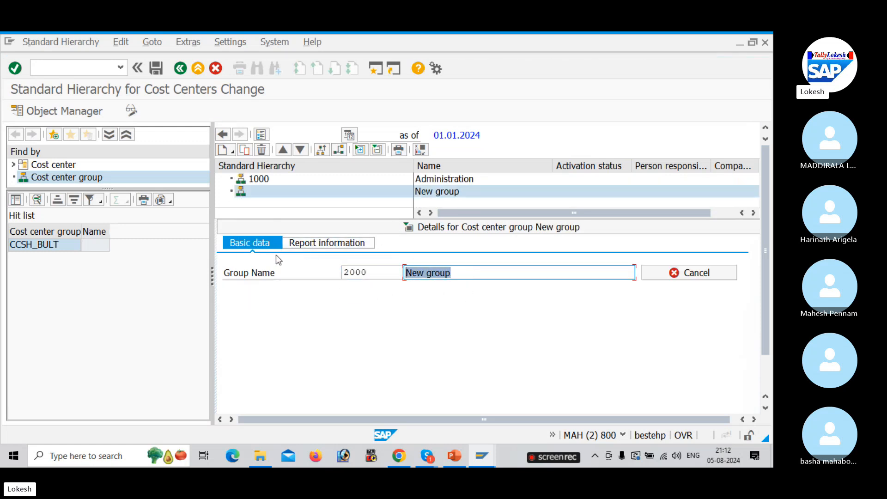
key("BackSpace")
left_click(420, 293)
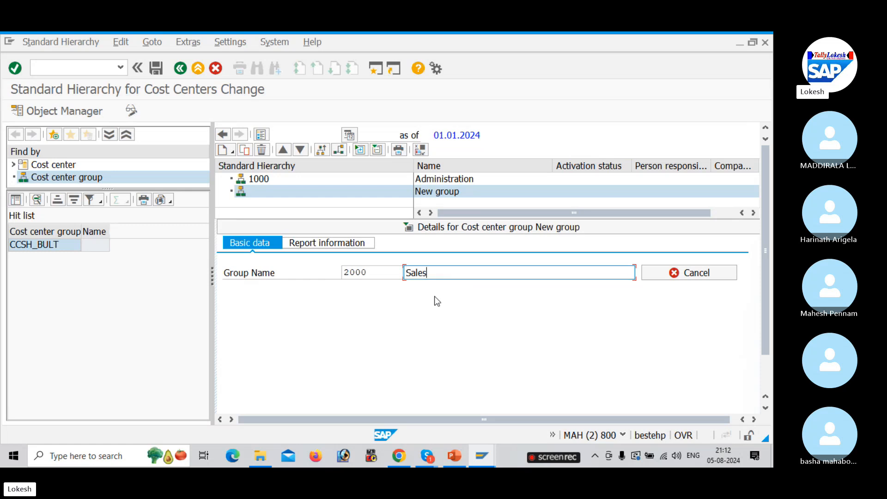
left_click(156, 68)
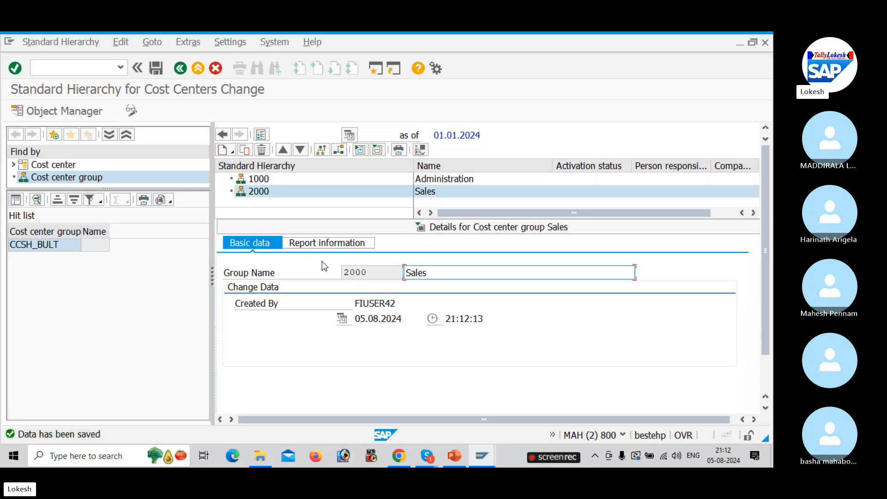
Step: Hide the Sales group details to show the full hierarchy, and compare it with the company cost center hierarchy slide in PowerPoint
key("alt+Tab")
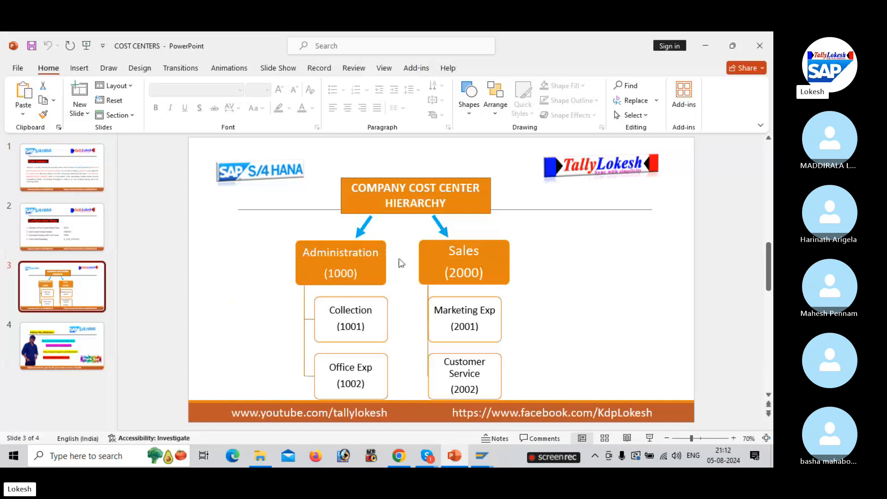
key("alt+Tab")
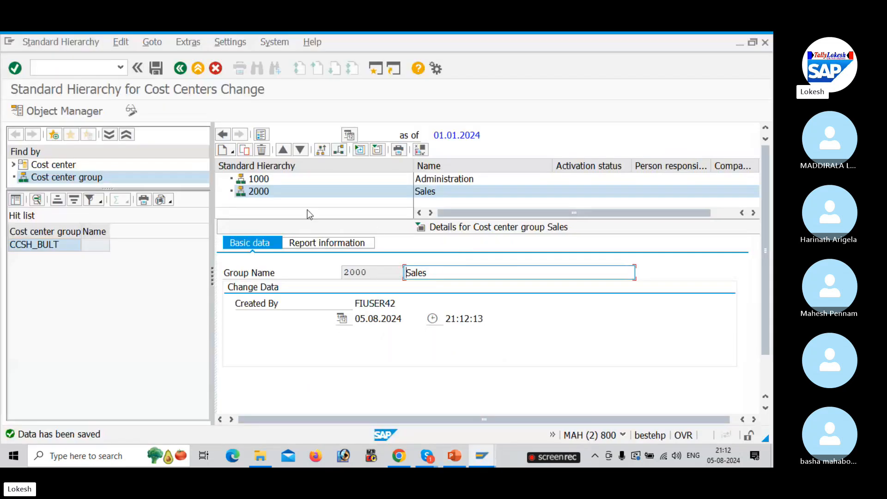
left_click(419, 227)
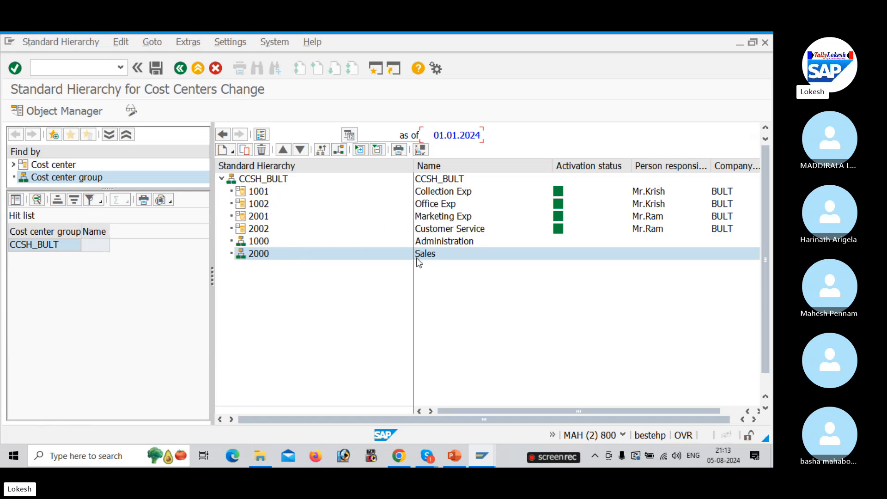
key("alt+Tab")
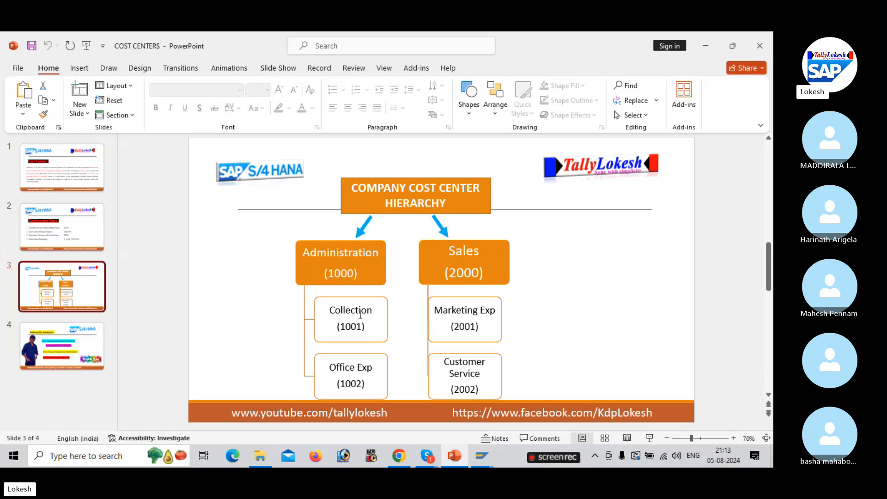
key("alt+Tab")
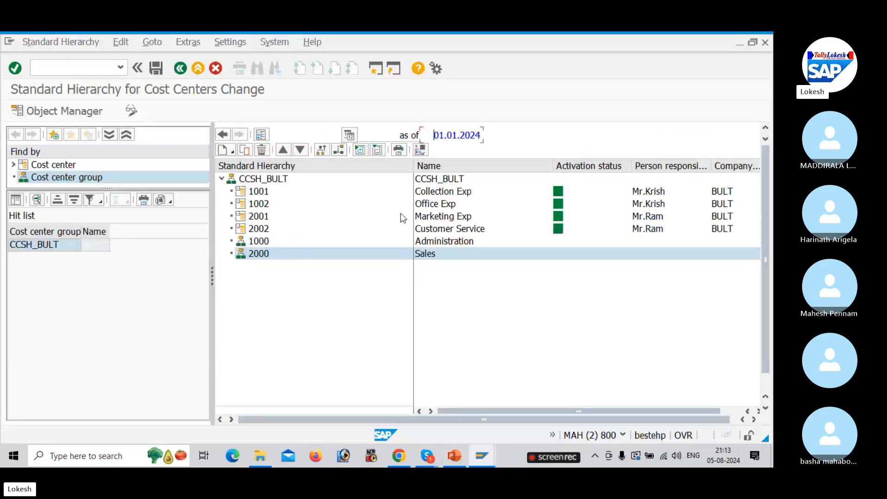
Step: Move cost centers 1001 and 1002 into group 1000 Administration in the SAP standard hierarchy
left_click(255, 191)
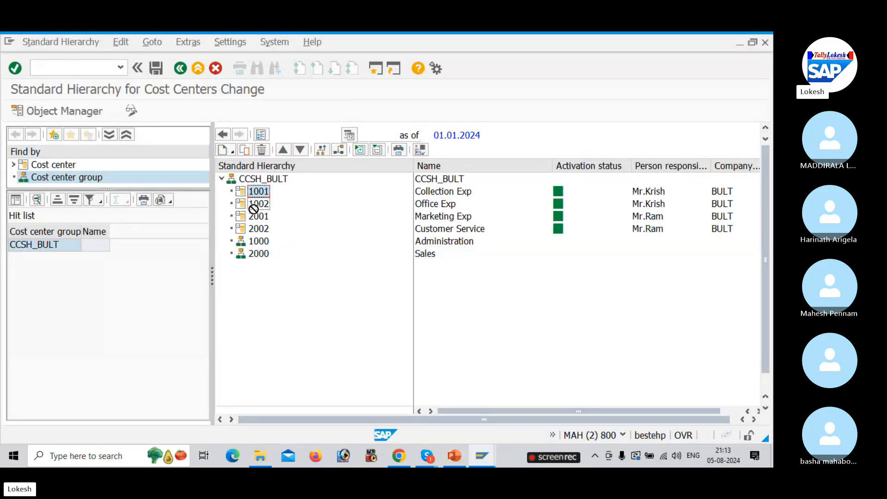
left_click_drag(254, 245, 254, 242)
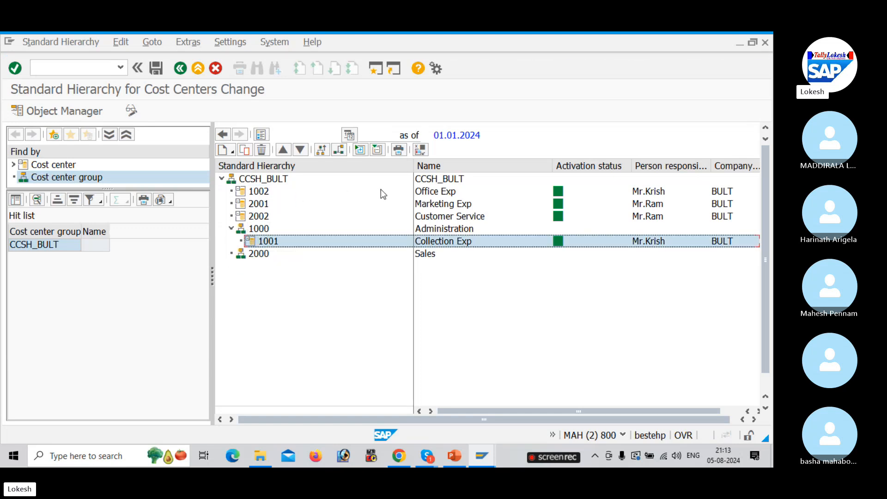
left_click(256, 192)
left_click_drag(256, 195, 249, 229)
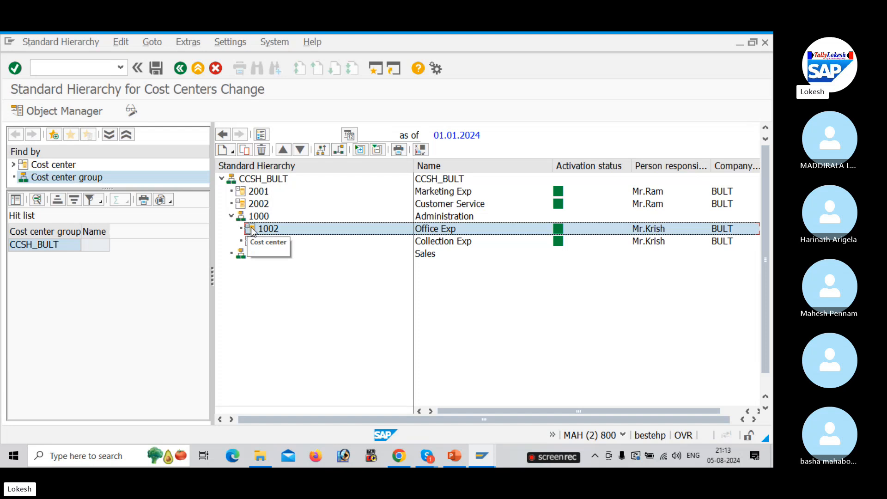
Step: Move cost centers 2001 and 2002 into group 2000 Sales and save the standard hierarchy
left_click(257, 192)
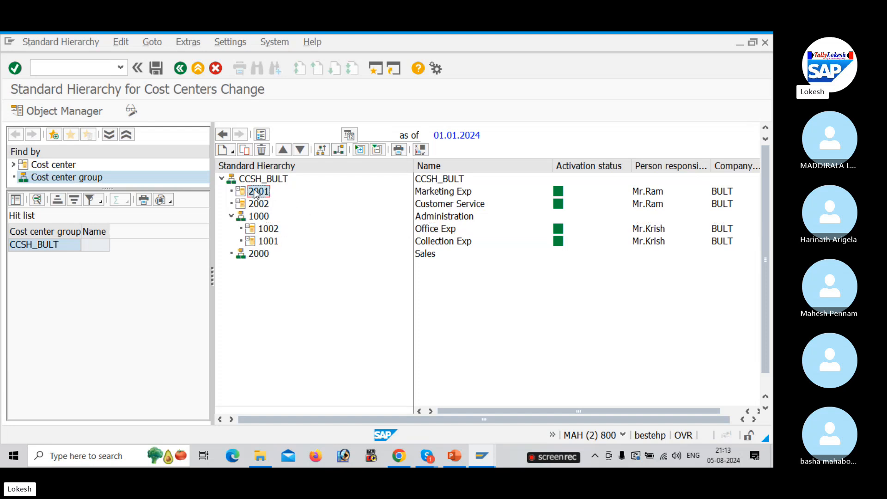
left_click_drag(256, 194, 252, 255)
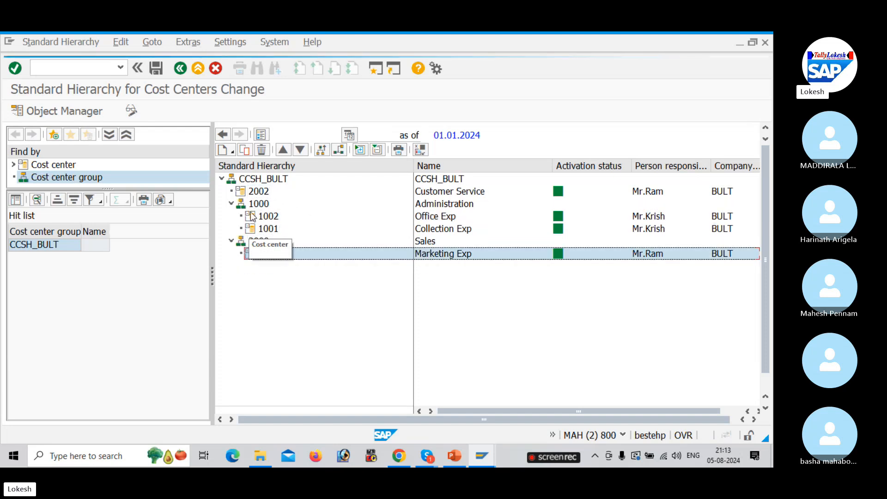
left_click(257, 191)
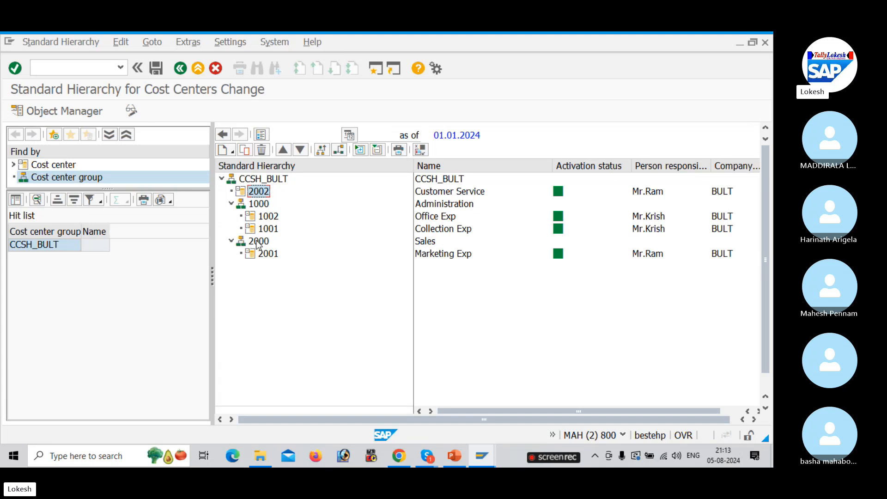
left_click(253, 193)
left_click_drag(253, 193, 257, 240)
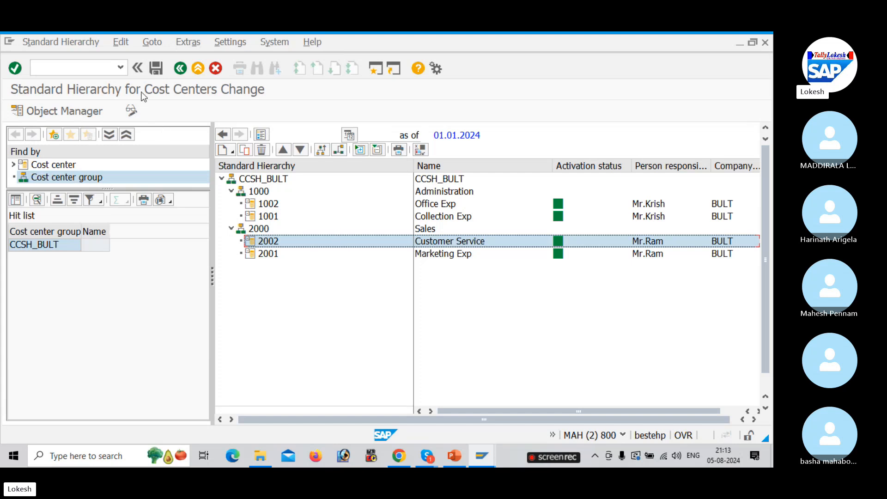
left_click(156, 69)
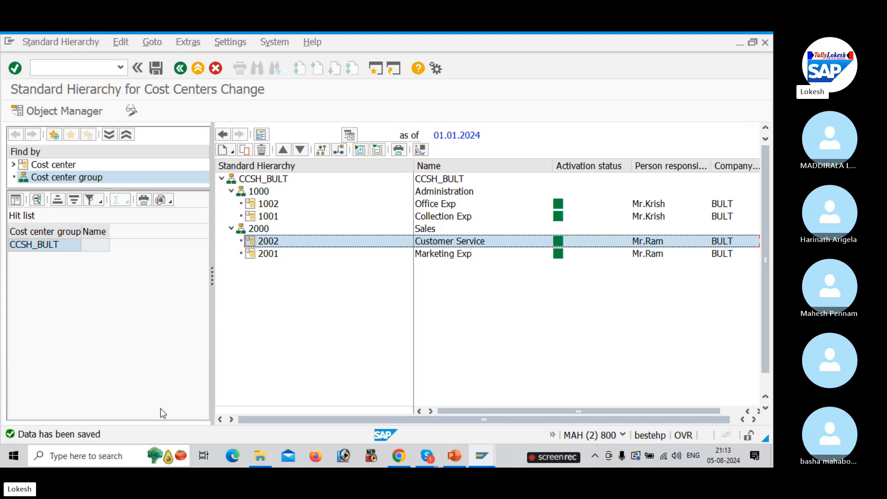
Step: Check the configuration steps slide in PowerPoint for the document posting transaction, and start transaction FB50 in SAP
key("alt+Tab")
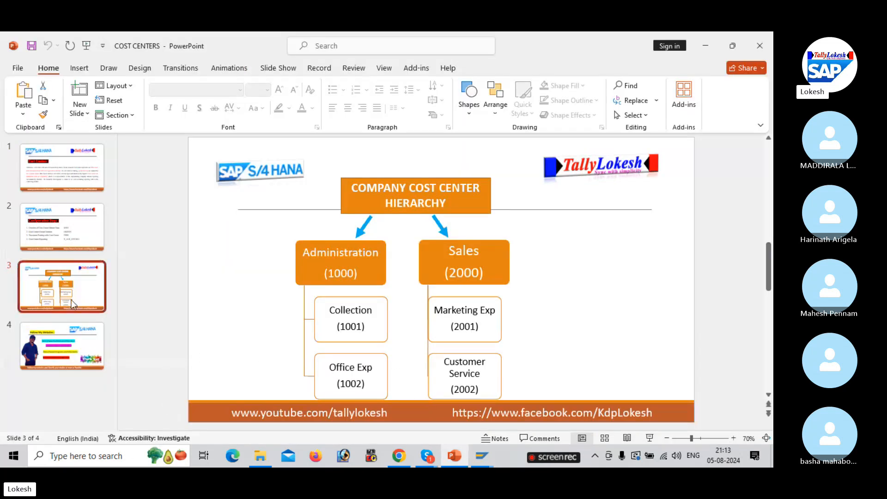
left_click(72, 228)
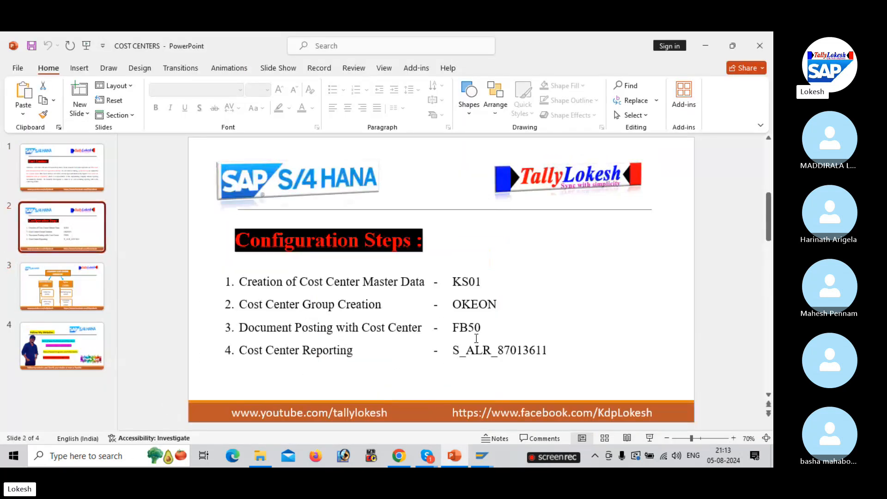
key("alt+Tab")
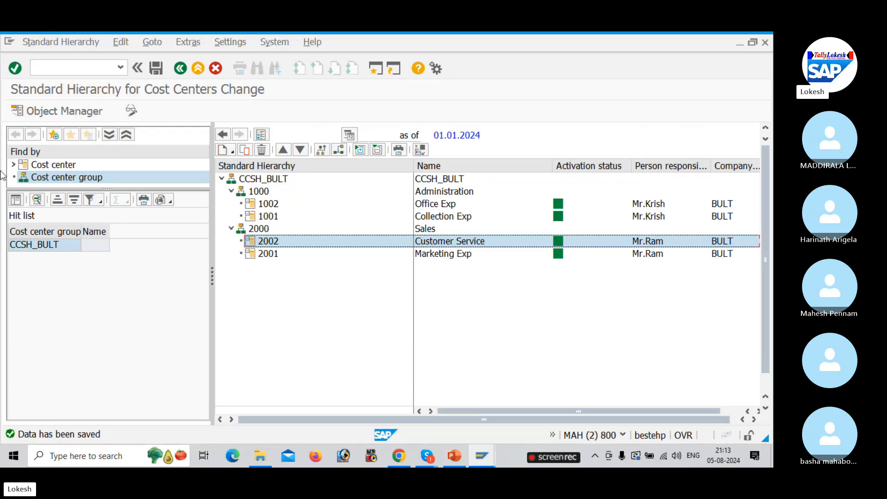
left_click(88, 69)
type("/")
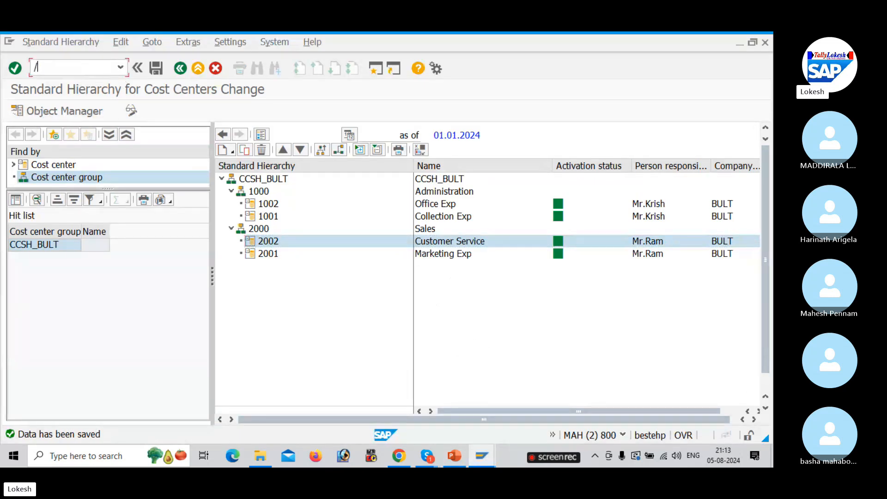
type("NFB5")
key("Return")
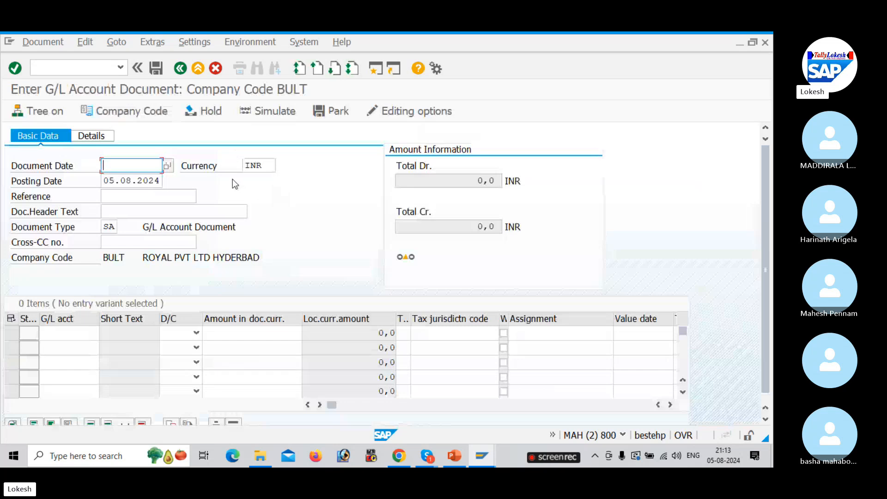
Step: Fill the document header with date 05.08.2024, reference BULT-12 and header text RENT A/C
left_click(169, 167)
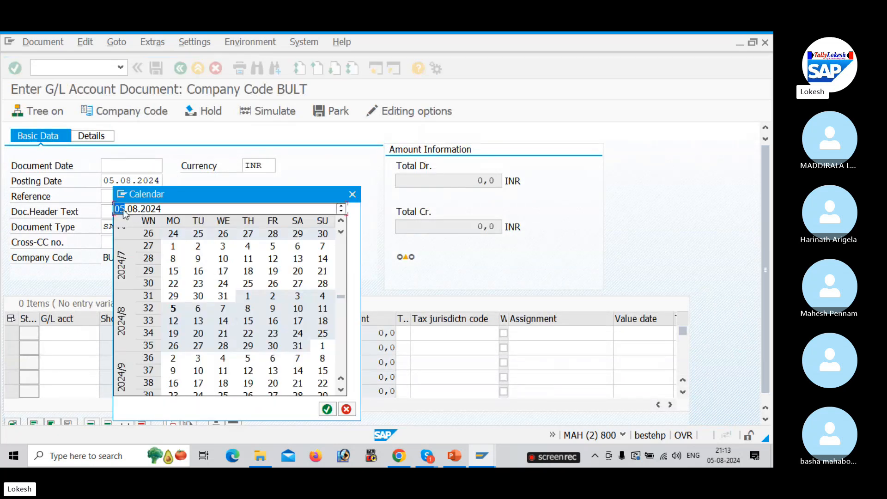
left_click(326, 409)
left_click(107, 195)
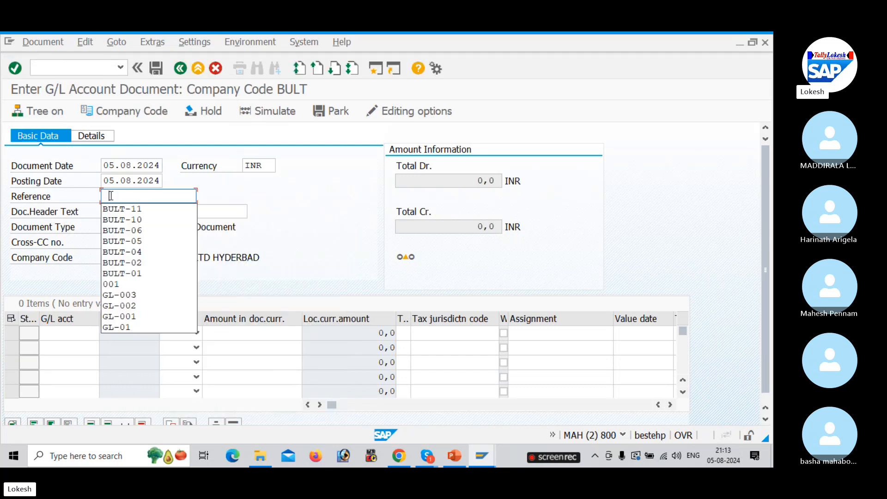
left_click(129, 210)
key("BackSpace")
type("2")
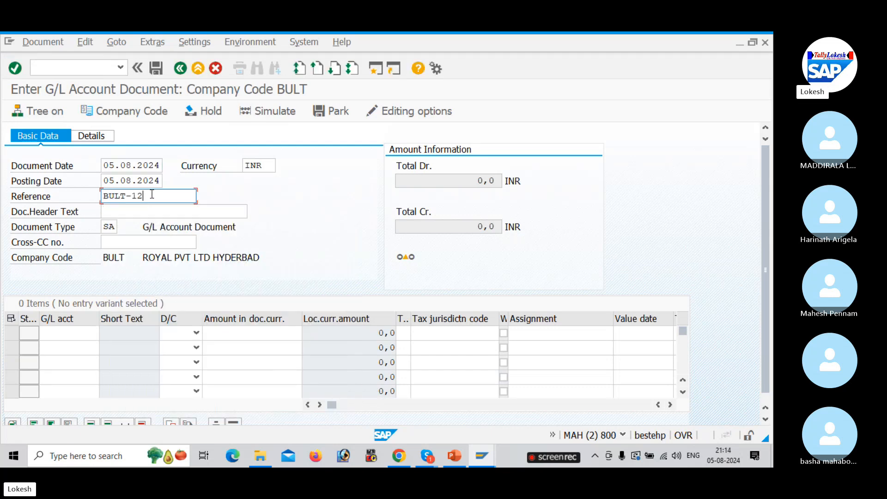
left_click(139, 211)
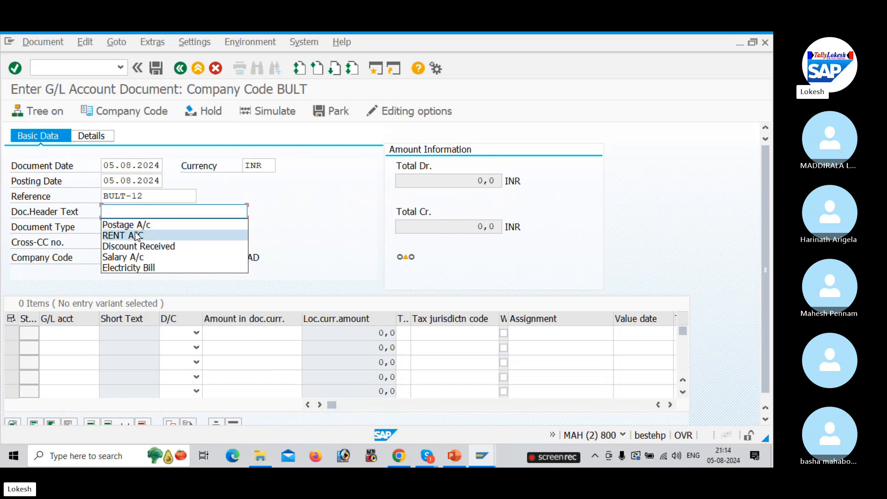
left_click(137, 236)
Step: Enter the Rent A/c G/L account 400001 on the first line item and set it to Debit
left_click(65, 333)
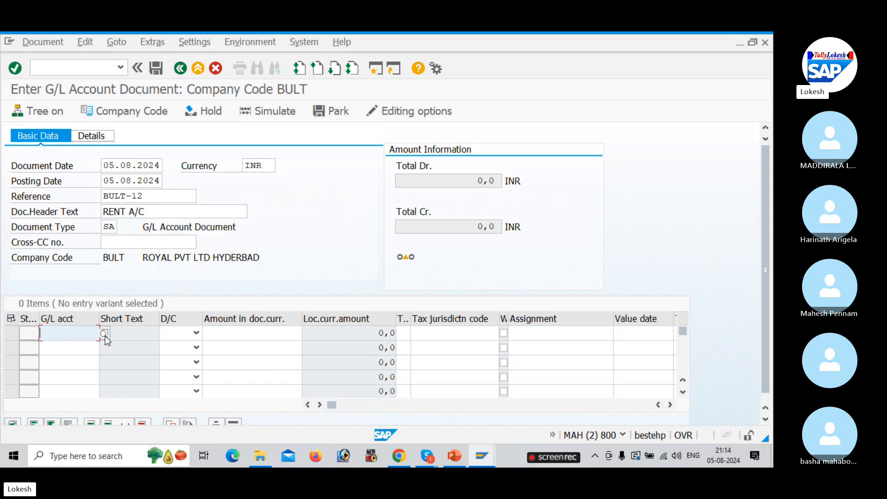
left_click(105, 333)
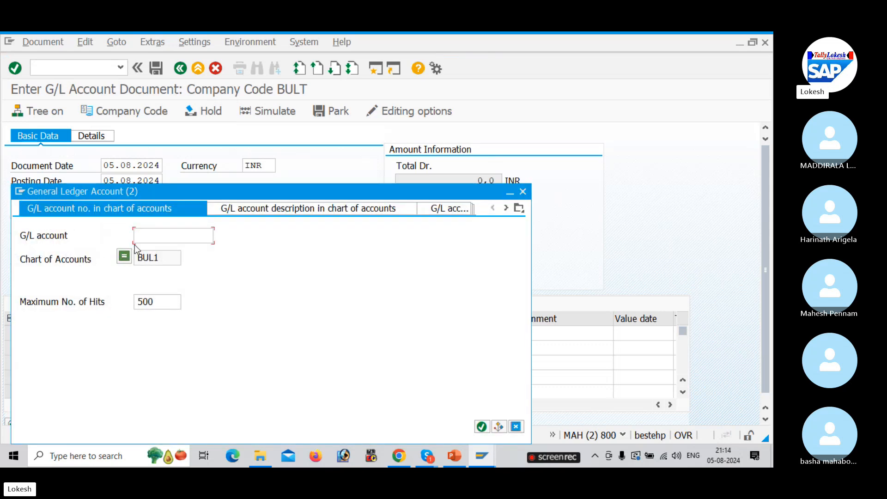
scroll(118, 344, "down", 3)
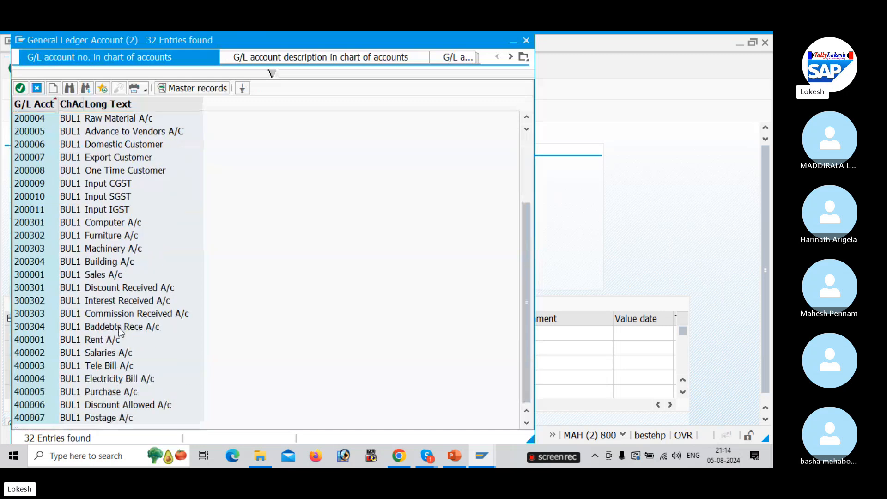
double_click(117, 341)
key("Tab")
key("Tab")
key("Down")
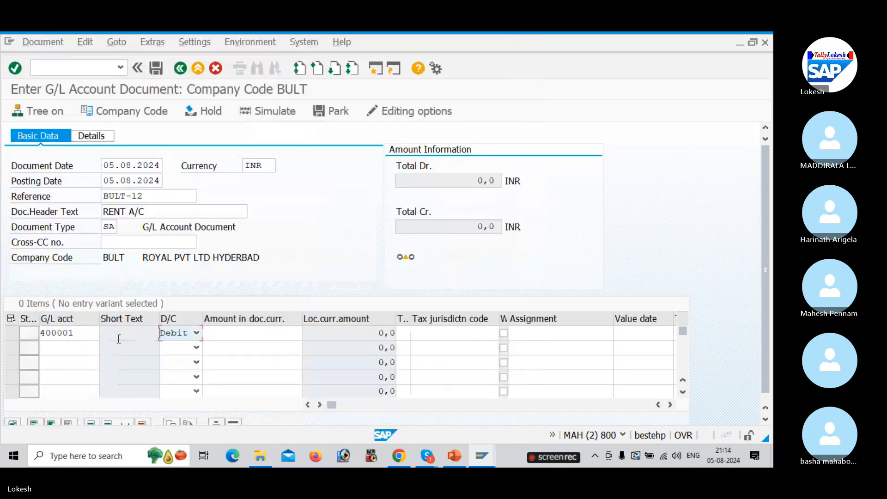
Step: Set the first line item's amount in document currency to 10000
key("Tab")
key("Down")
key("Down")
key("Down")
key("Down")
key("Down")
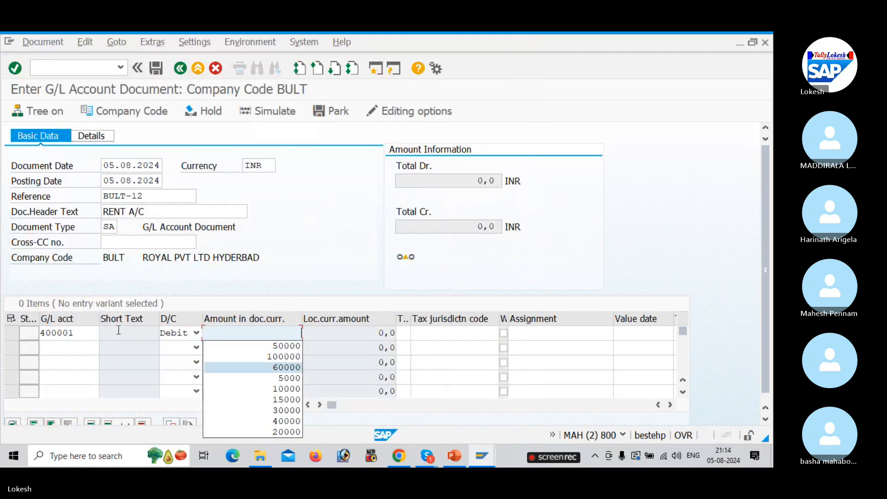
key("Tab")
key("Tab")
key("Tab")
key("Tab")
key("Tab")
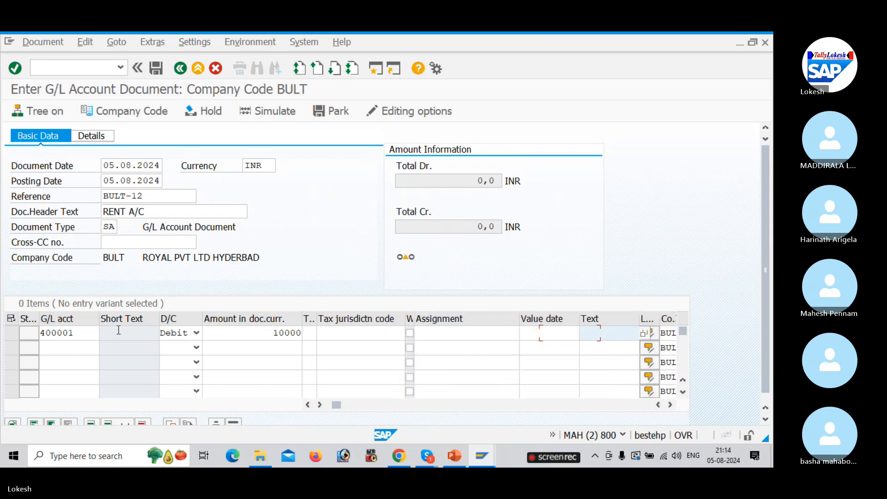
Step: Set the first line item's value date to 05.08.2024 and its text to Rent A/c
left_click(526, 332)
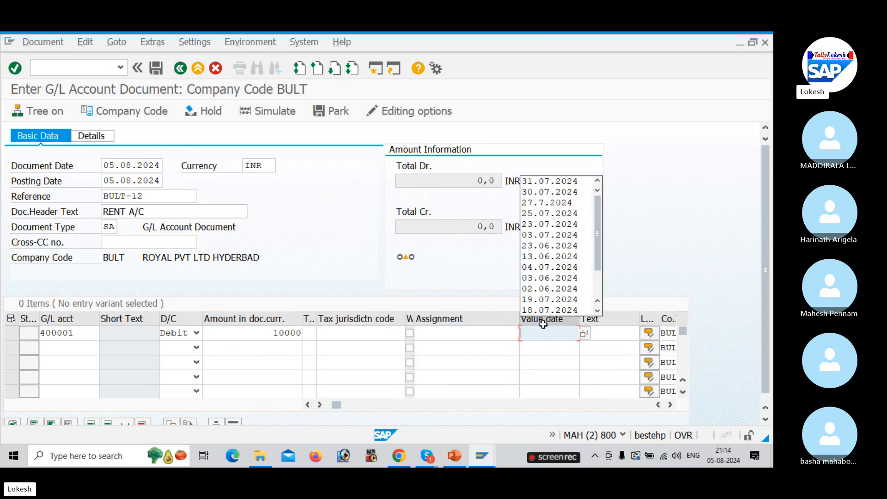
type("05.08")
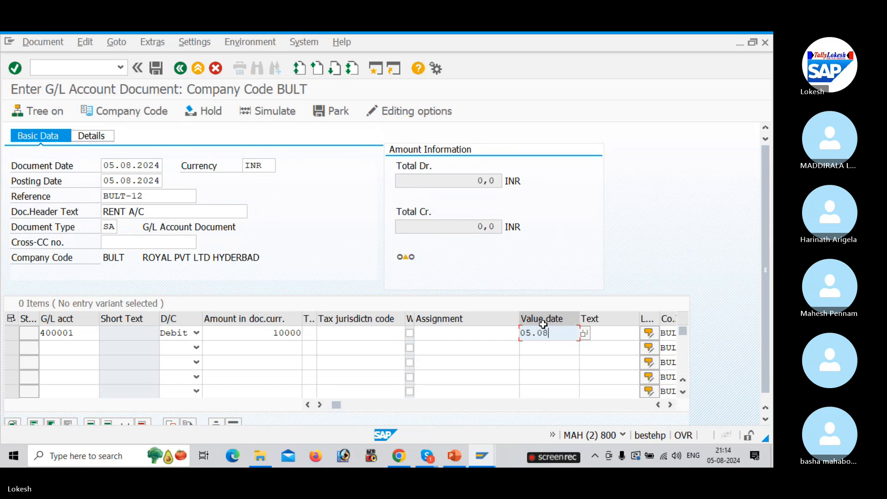
type(".2024")
key("Tab")
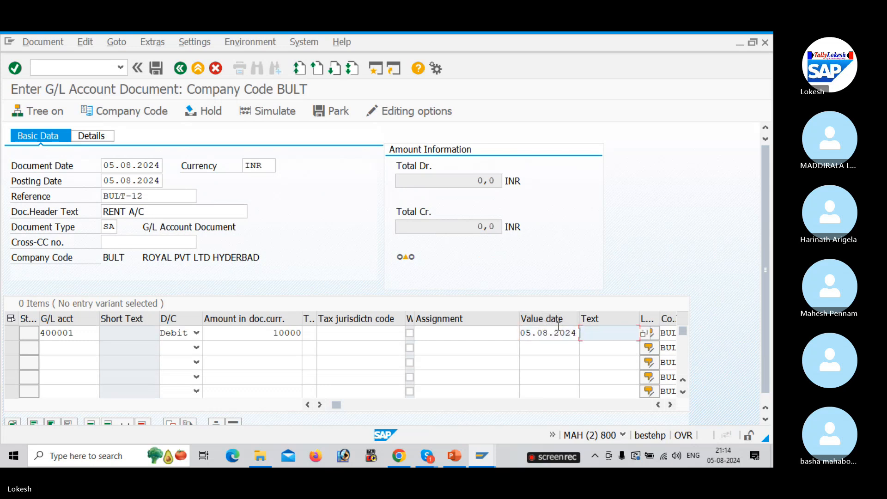
left_click(590, 334)
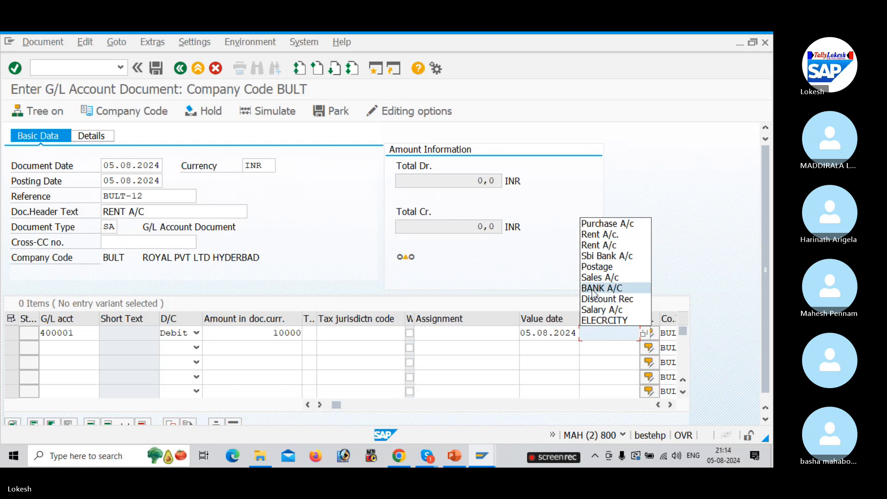
left_click(607, 246)
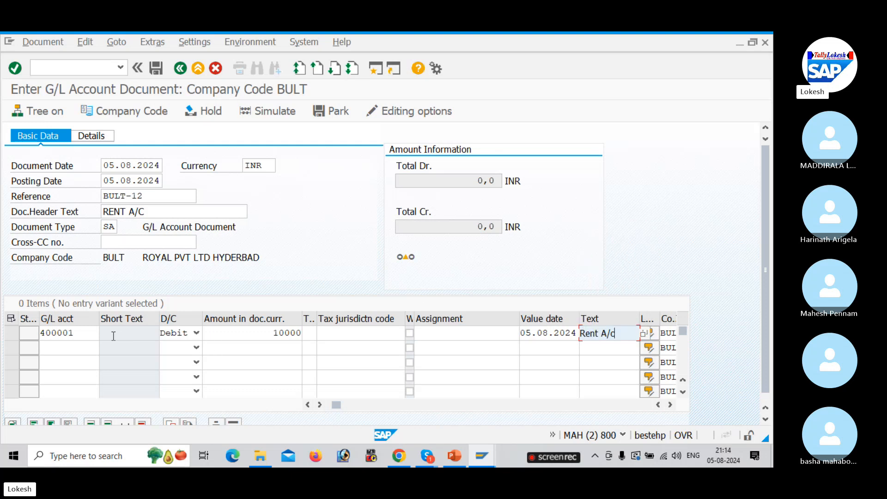
Step: Enter G/L account 400001 on the second line item and set it to Debit
left_click(71, 347)
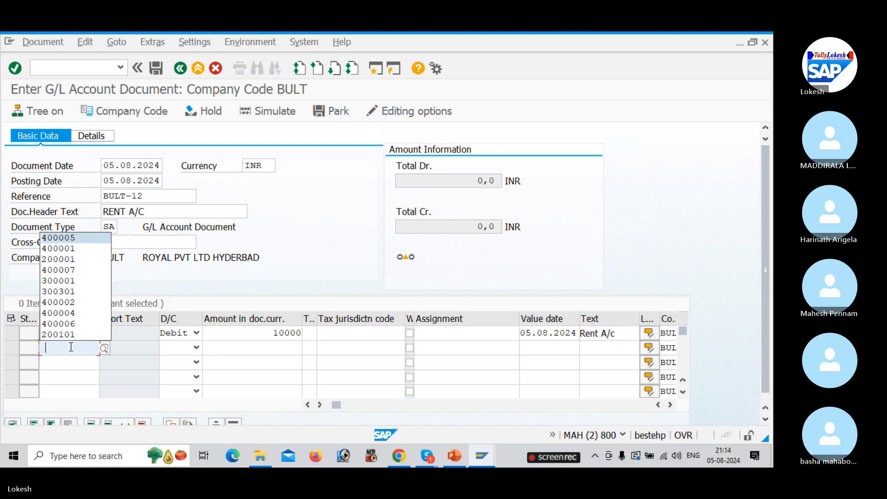
key("Down")
key("Tab")
key("Down")
key("Tab")
Step: Set the second line item's amount in document currency to 10000
key("Down")
key("Down")
key("Down")
key("Down")
key("Down")
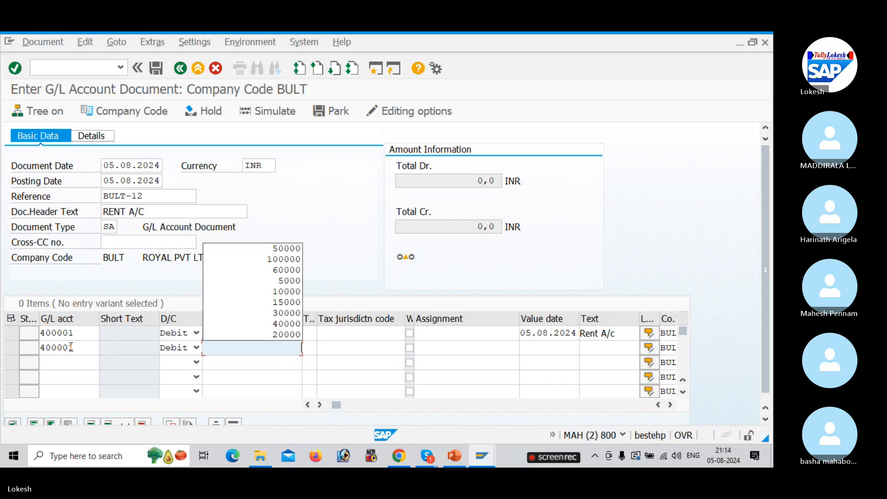
key("Down")
key("Return")
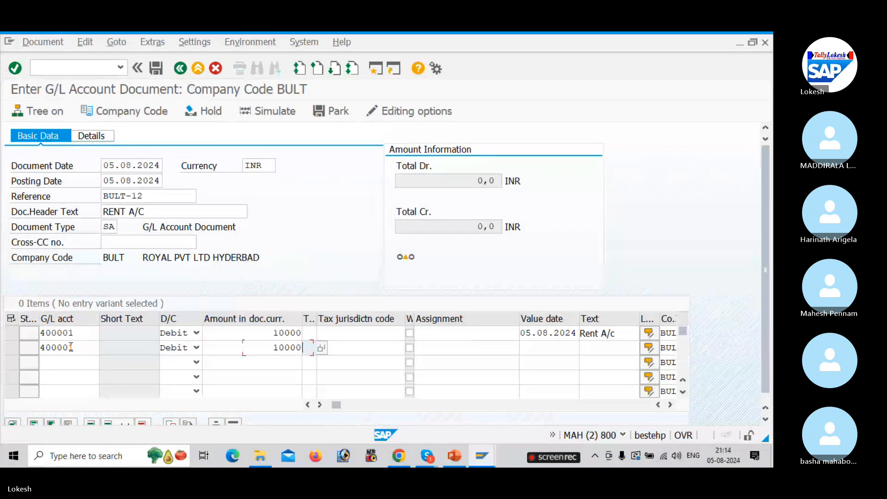
Step: Set the second line item's value date to 05.08.2024 and its text to Rent A/c
key("Tab")
key("Tab")
key("Tab")
key("Tab")
key("Tab")
type("05")
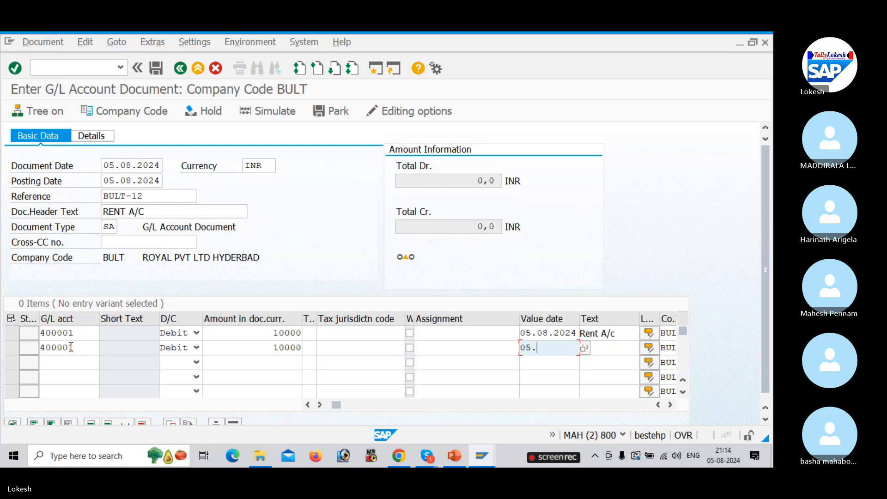
type(".08.2024")
key("Tab")
key("Down")
key("Down")
key("Tab")
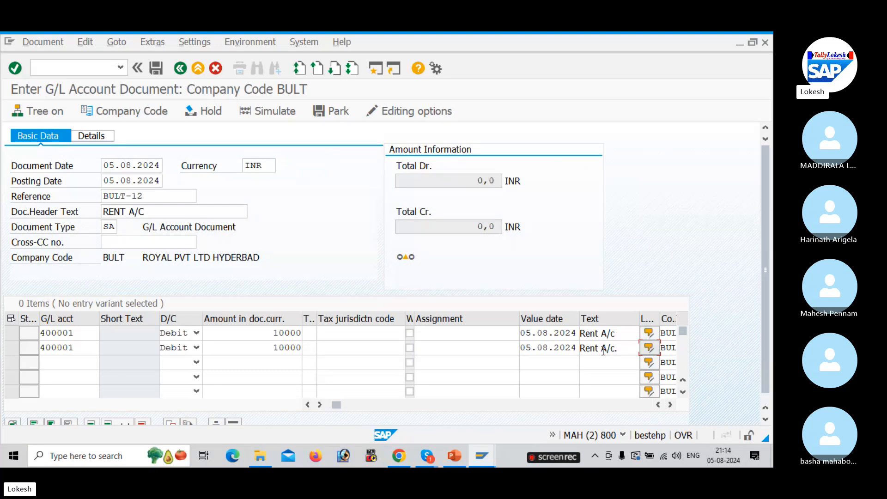
left_click(619, 352)
key("BackSpace")
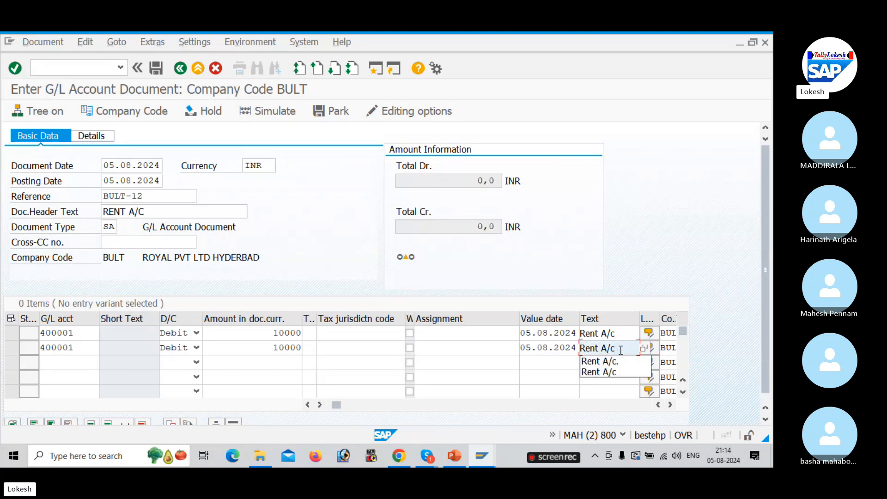
Step: Enter G/L account 200001 on the third line item and set it to Credit
left_click(76, 363)
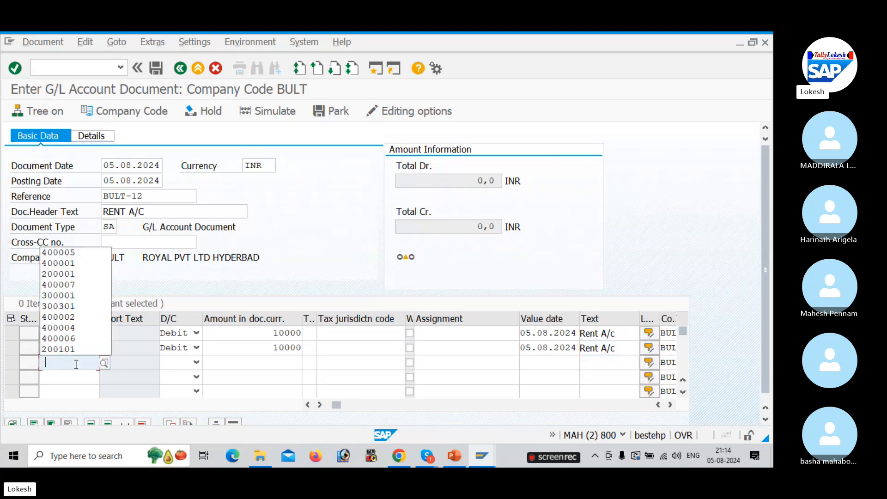
key("Down")
key("Down")
key("Down")
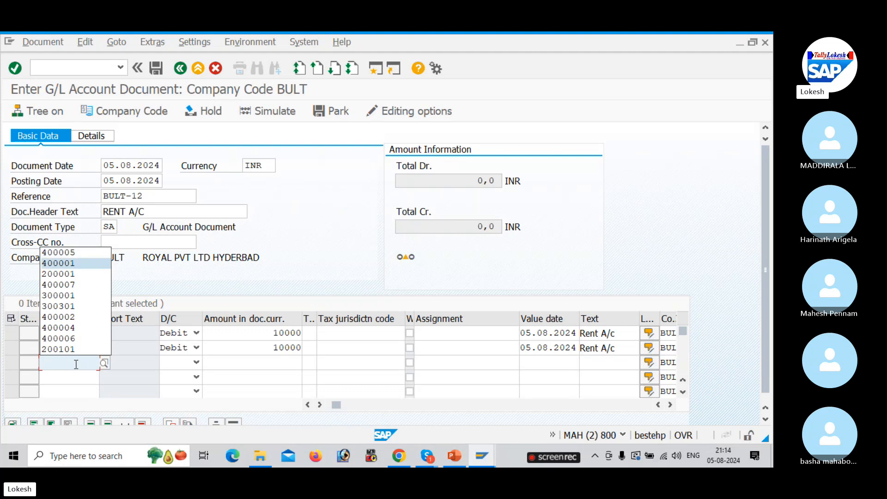
key("Tab")
key("Tab")
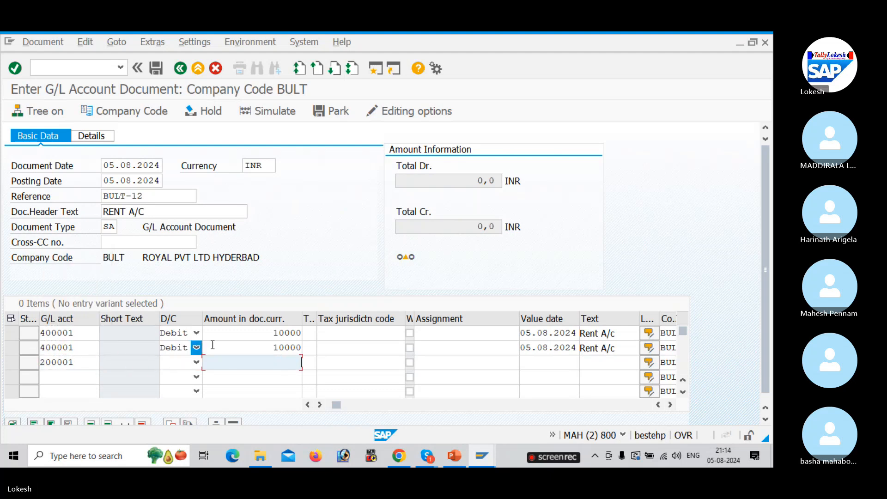
left_click(173, 367)
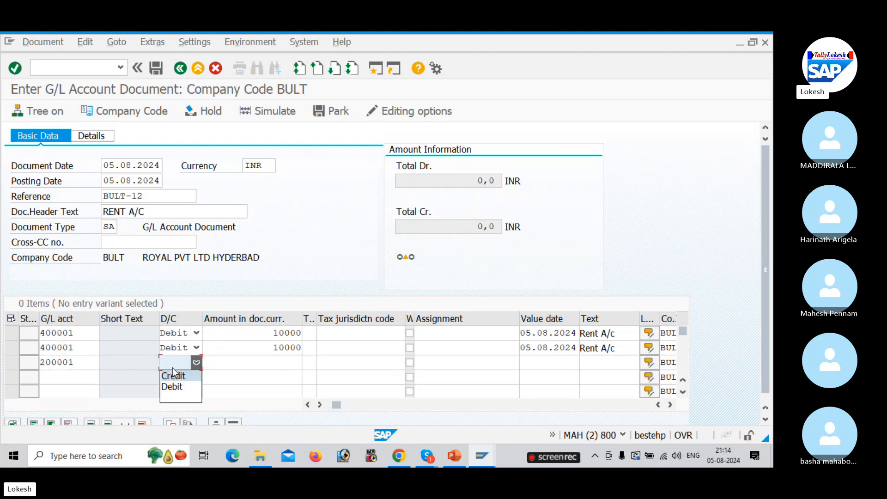
key("Tab")
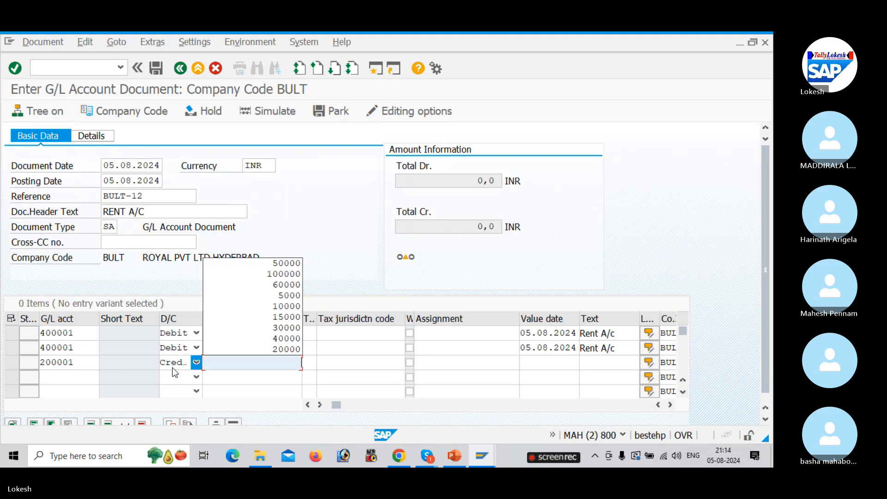
Step: Set the third line item's amount in document currency to 20000
key("Down")
key("Down")
key("Down")
key("Down")
key("Down")
key("Down")
key("Down")
key("Down")
key("Down")
key("Return")
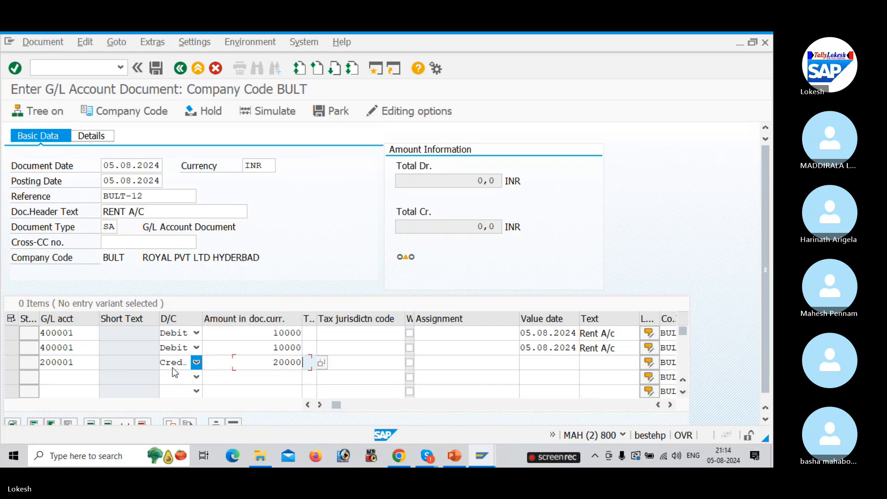
Step: Set the third line item's value date to 05.08.2024
key("Tab")
key("Tab")
key("Tab")
key("Tab")
key("Tab")
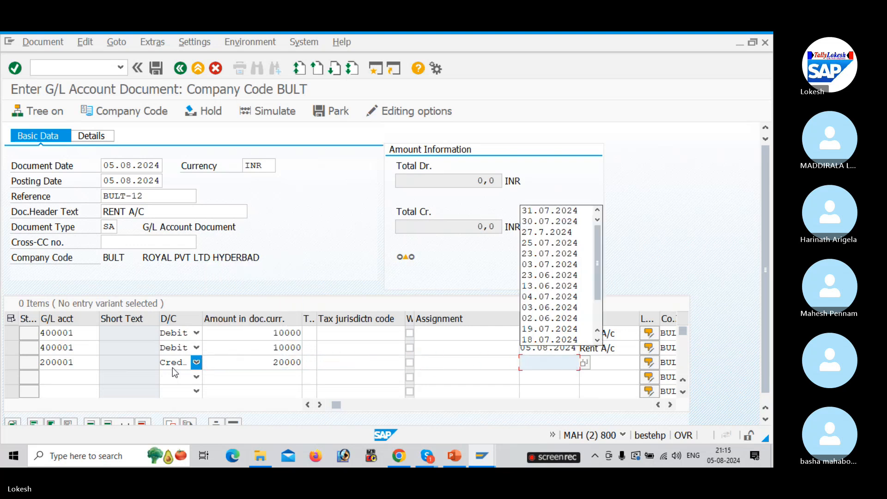
type("05")
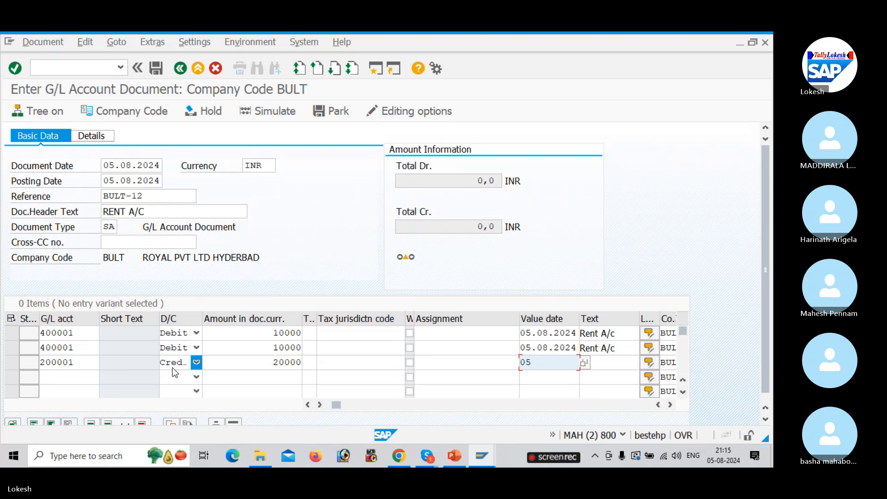
type(".08.2024")
Step: Set the third line item's text to BANK A/C
key("Tab")
key("Down")
key("Down")
key("Down")
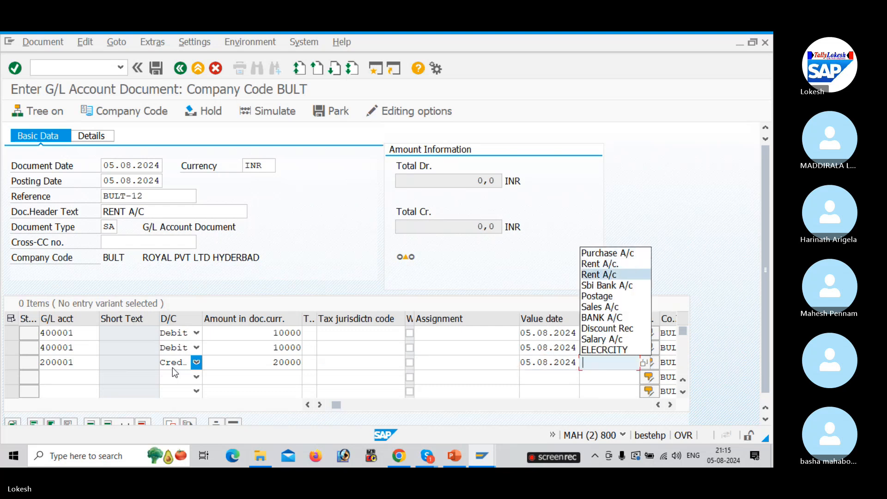
key("Down")
key("Down")
key("Down")
key("Down")
key("Return")
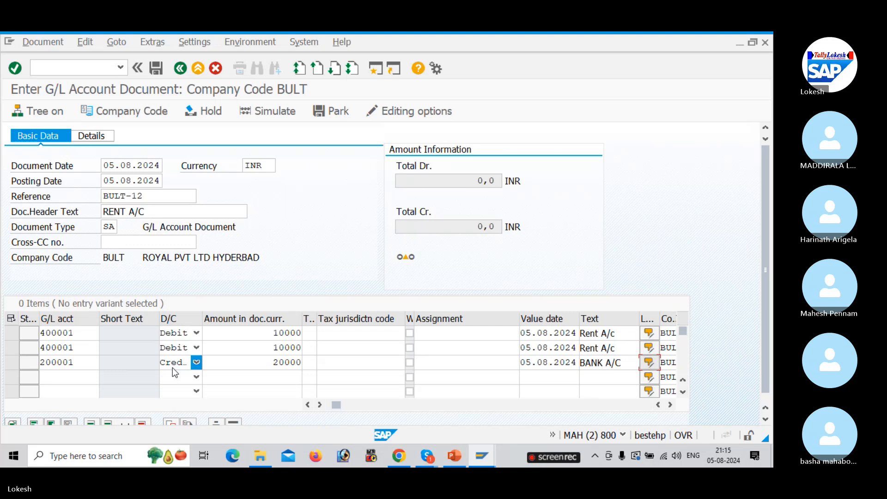
Step: Validate the entered line items, then examine and close the detailed explanation of the status message
key("Return")
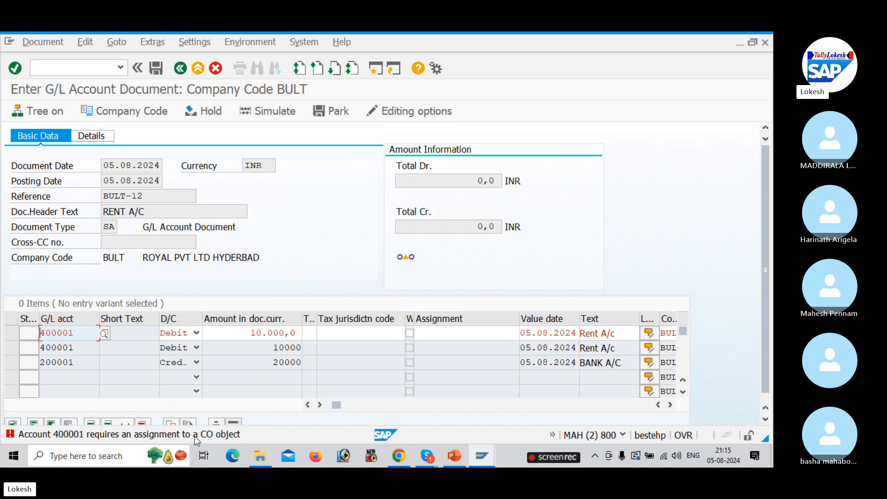
double_click(147, 436)
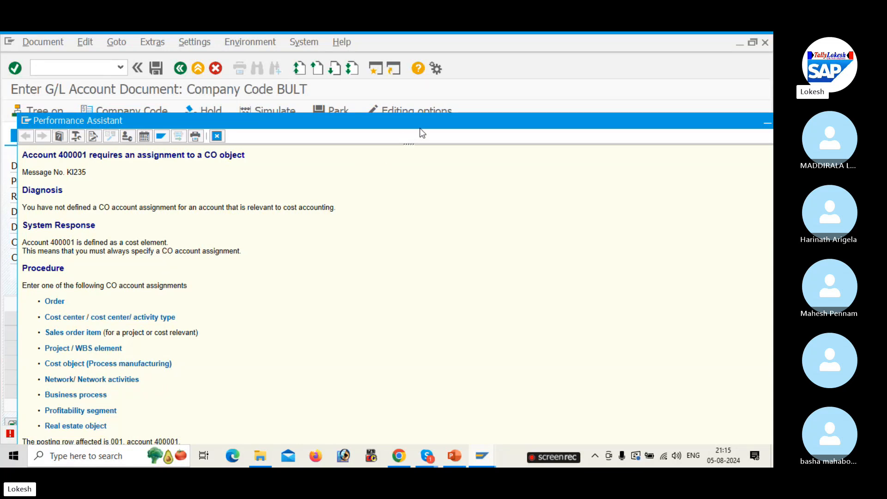
left_click_drag(420, 125, 327, 148)
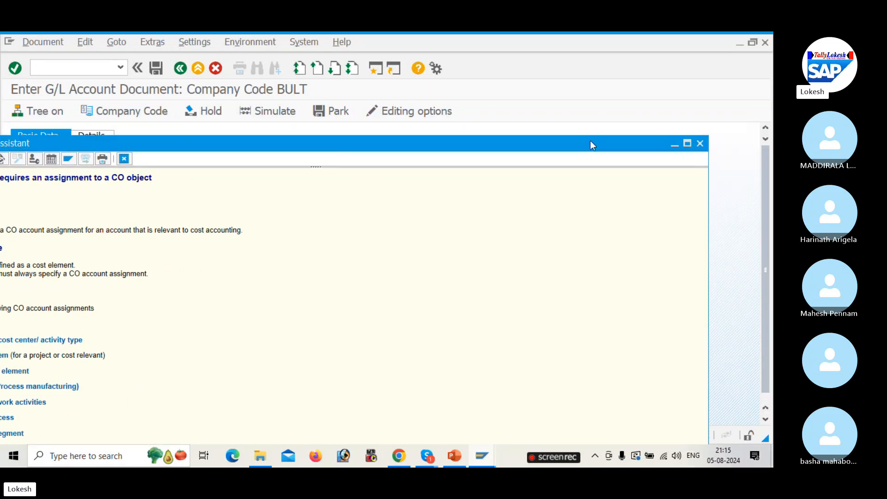
left_click(700, 144)
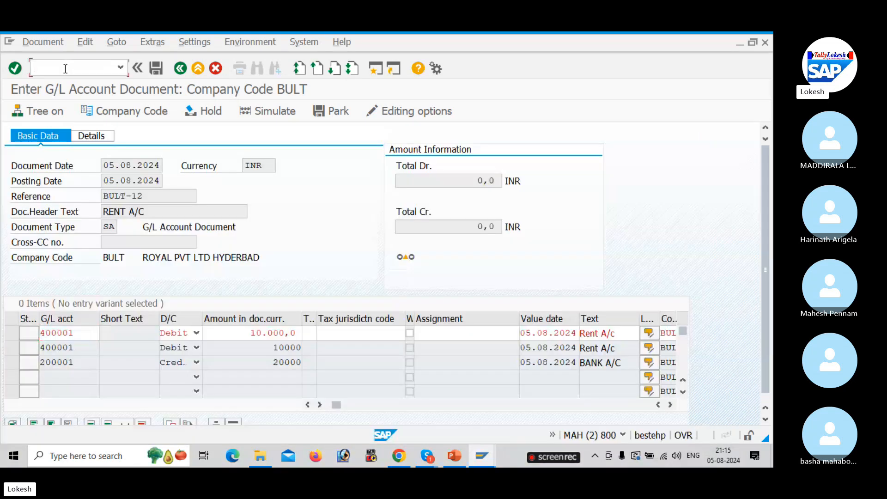
Step: Go to transaction FS00 and open G/L account 400001 Rent A/c under administartion exp for changing
type("NFS00")
key("Return")
left_click(12, 164)
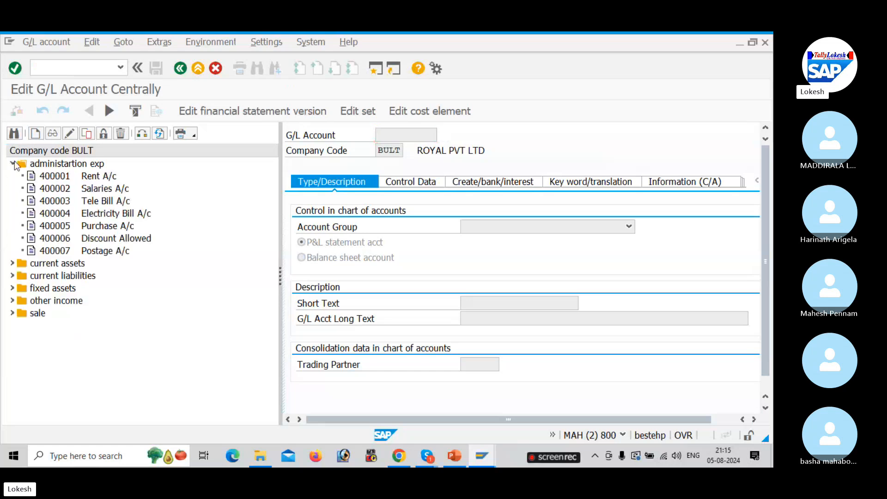
left_click(51, 177)
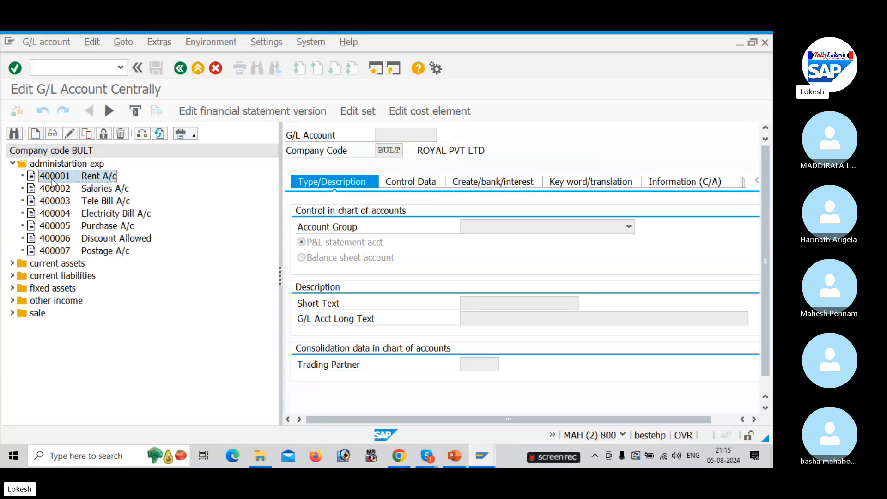
left_click(68, 135)
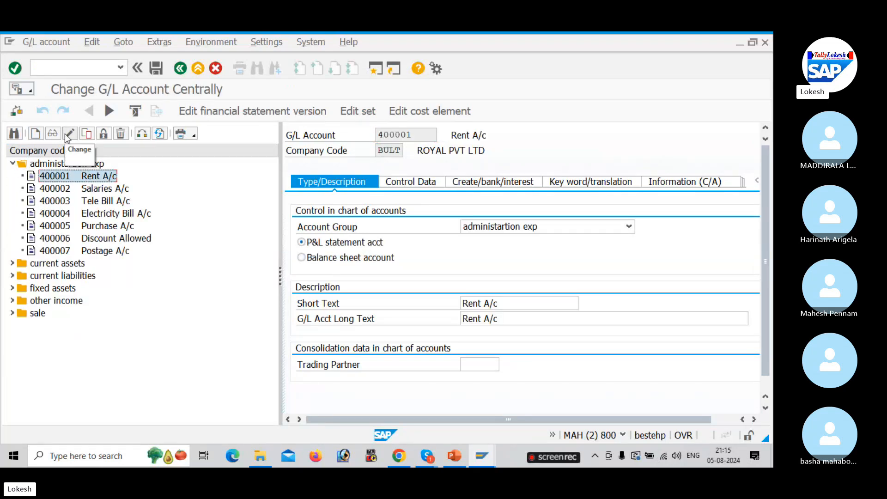
Step: Set the field status group of account 400001 to G004 (Cost accounts) and save the account
left_click(464, 182)
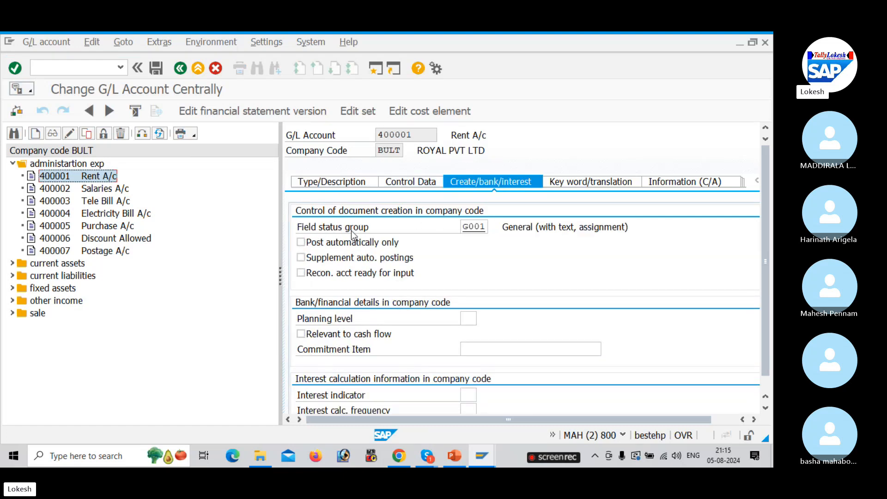
left_click(476, 227)
left_click(497, 229)
left_click(407, 174)
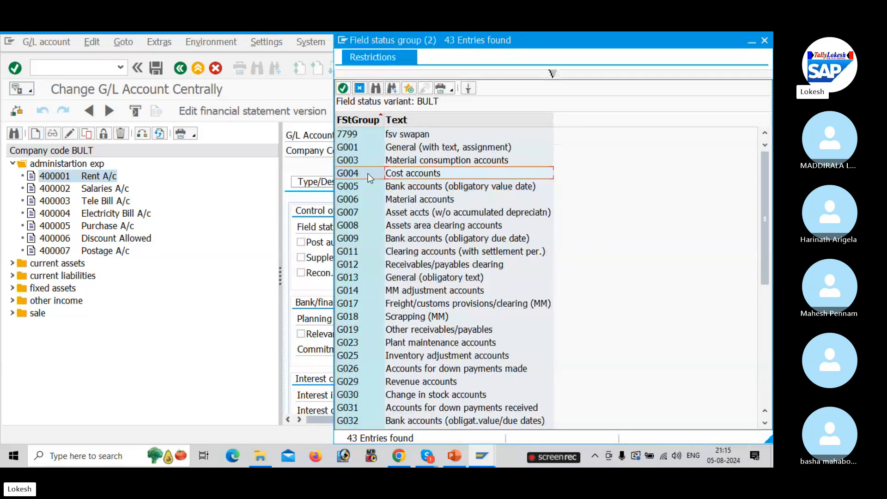
double_click(407, 178)
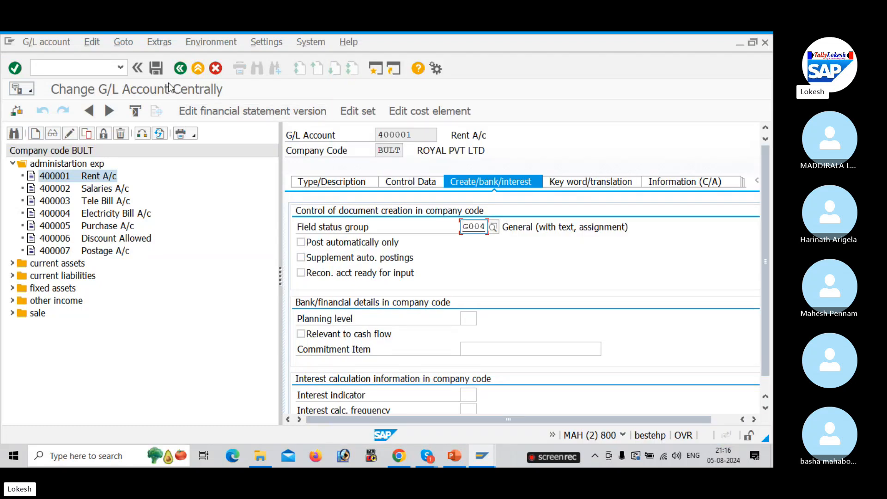
left_click(156, 69)
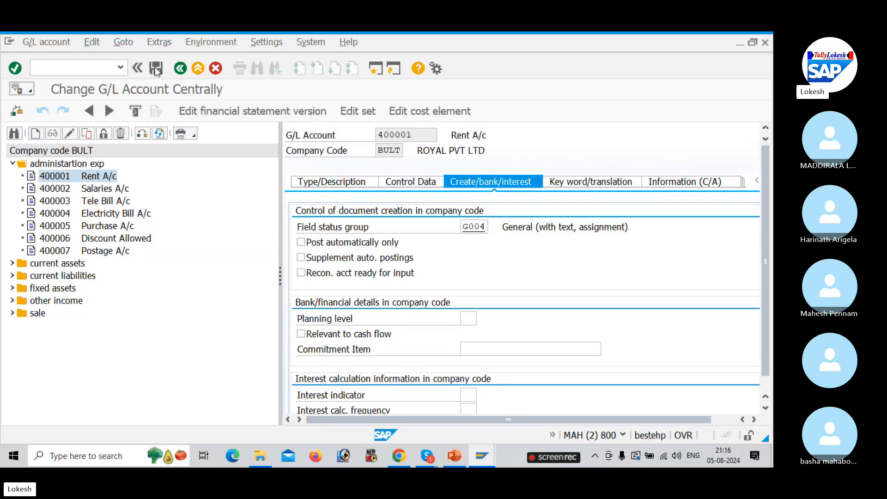
Step: Change the field status group of account 400002 Salaries A/c to G004 (Cost accounts) and save the account
left_click(63, 189)
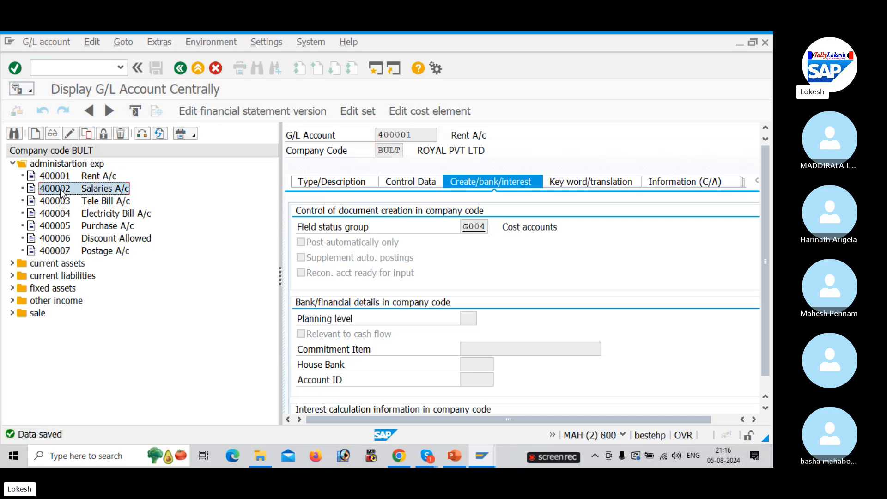
left_click(70, 134)
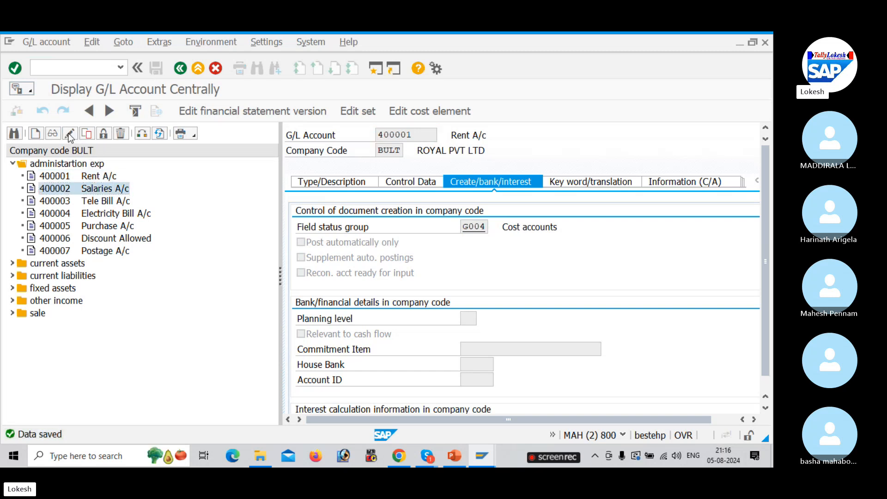
left_click(484, 227)
left_click(494, 227)
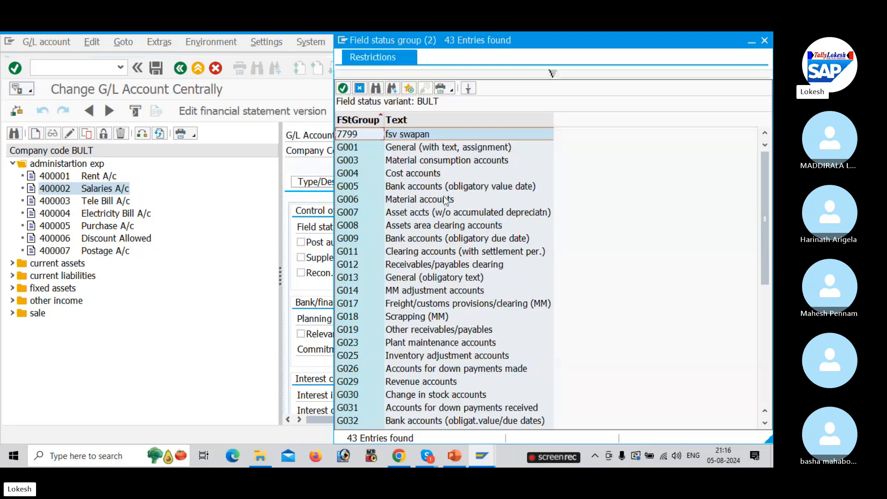
double_click(411, 176)
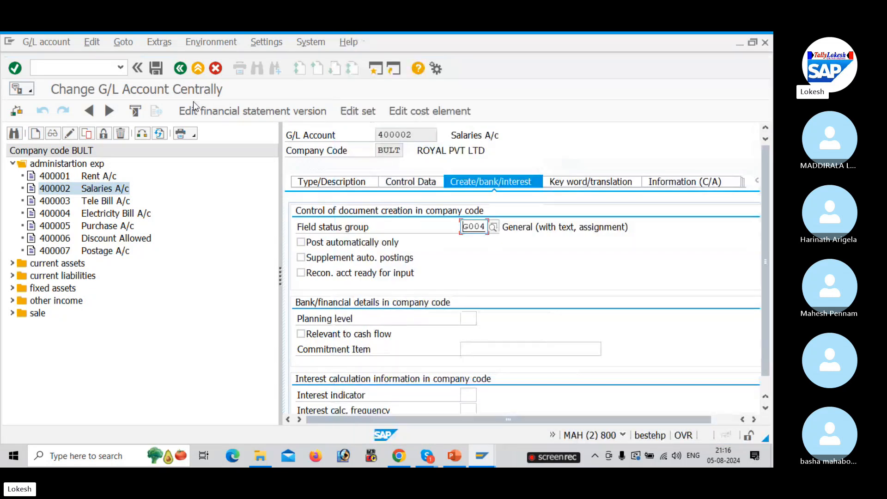
left_click(157, 69)
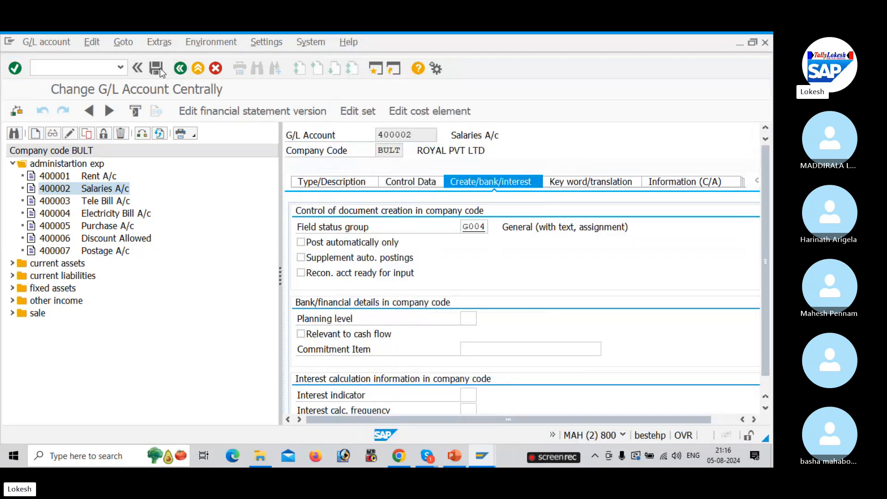
Step: Start a new G/L account document with transaction FB50 and set its document date to 05.08.2024
left_click(93, 67)
type("/NFB")
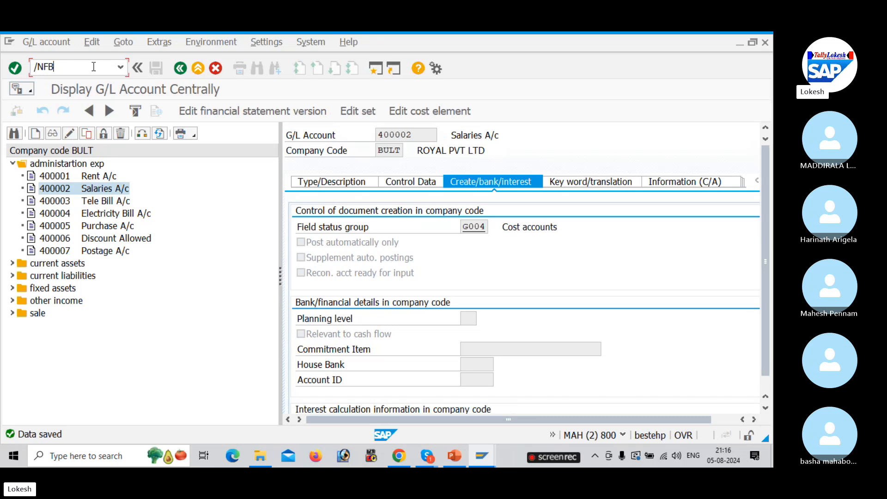
type("50")
key("Return")
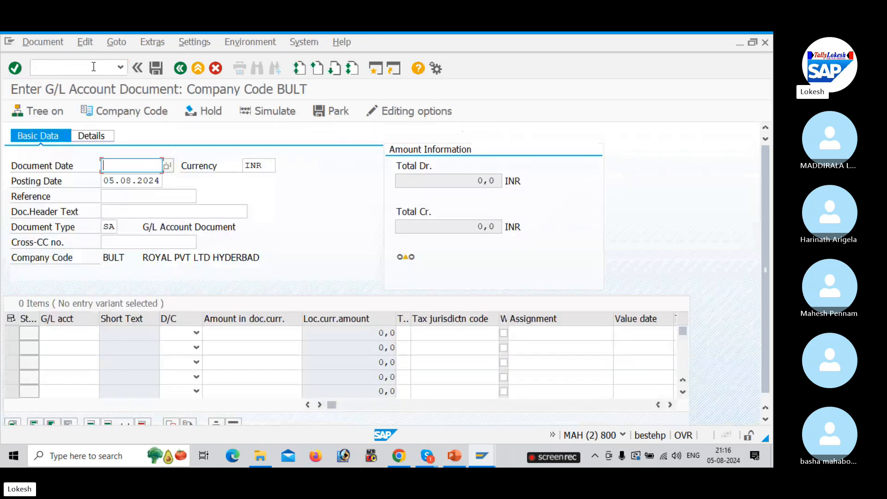
key("Down")
key("Tab")
key("Tab")
key("Tab")
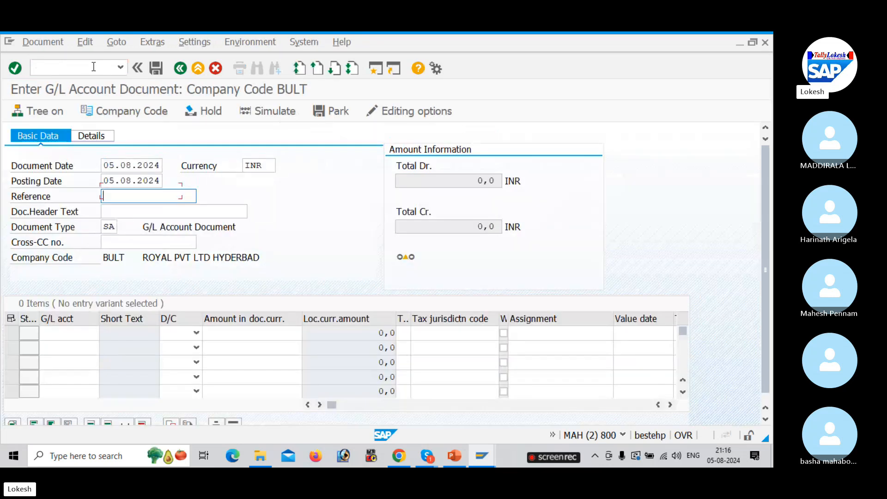
Step: Fill in the document header with reference BULT-12 and header text RENT A/C
key("Down")
key("Tab")
key("Down")
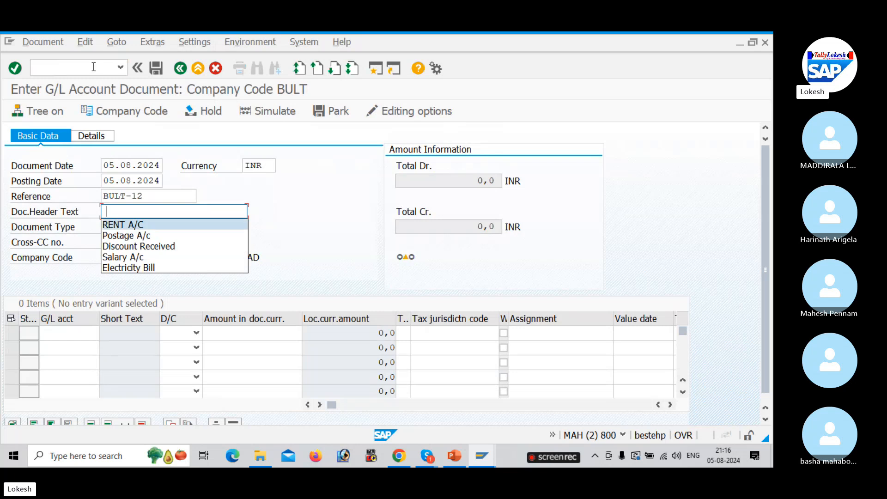
key("Tab")
key("Tab")
key("Tab")
key("Tab")
Step: Enter G/L account 400001 as a debit of 10000 in the first line item
key("Down")
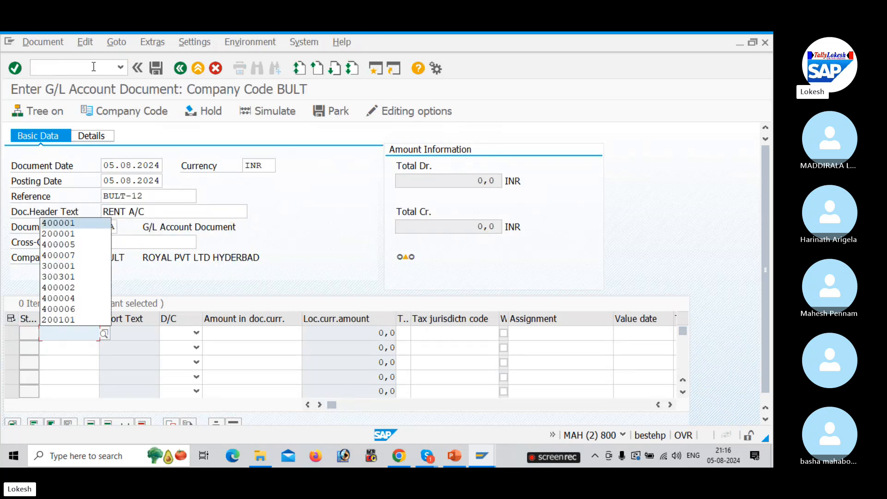
key("Tab")
key("Down")
key("Tab")
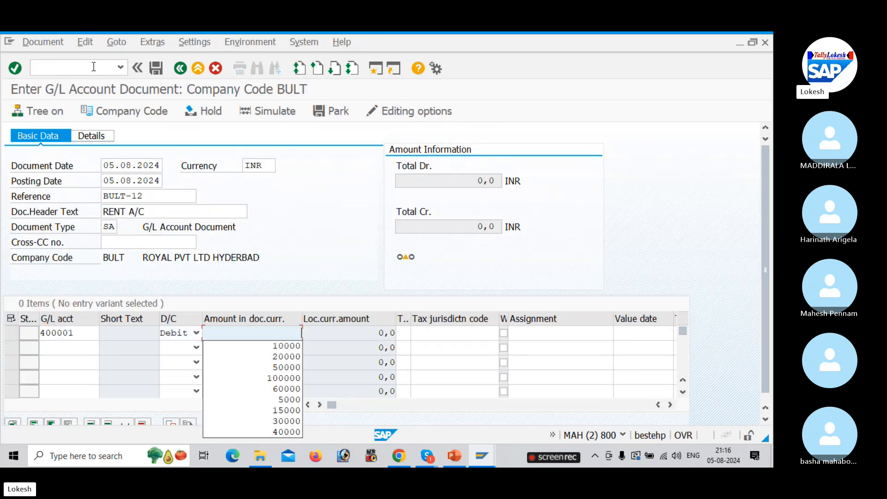
key("Down")
key("Tab")
Step: Give the first line item the value date 05.08.2024 and the text Rent A/c
key("Tab")
key("Tab")
key("Tab")
key("Tab")
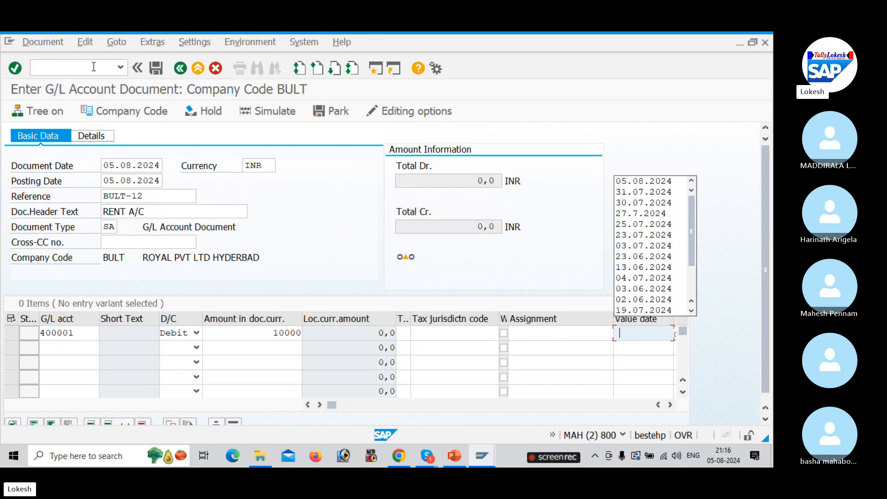
key("Down")
key("Tab")
key("Down")
key("Tab")
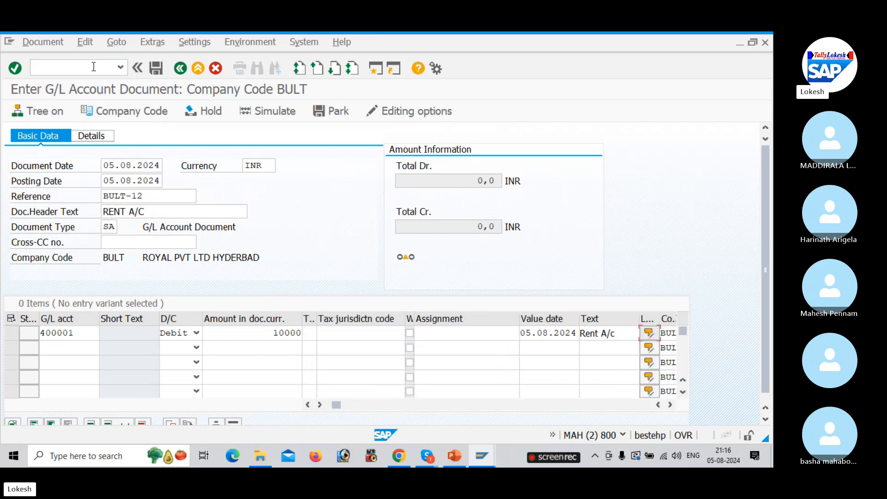
Step: Add a second line item debiting G/L account 400001 with 10000
left_click(85, 345)
key("Down")
key("Tab")
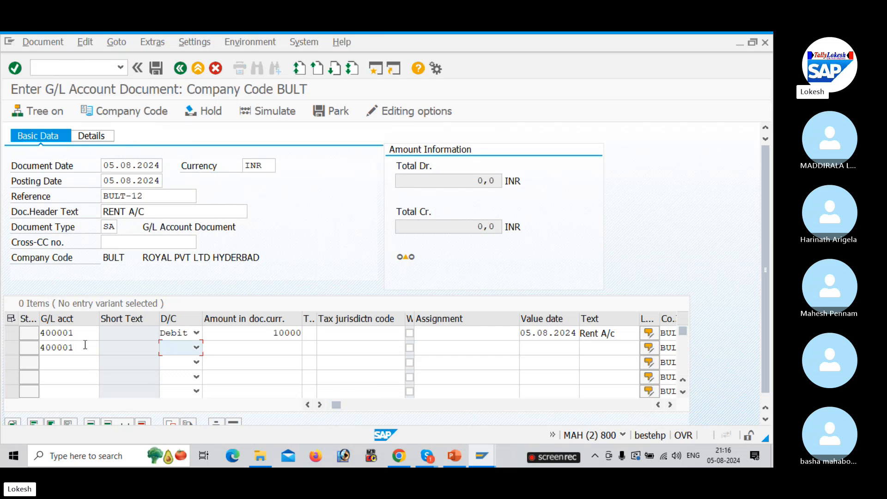
key("Down")
key("Tab")
key("Down")
key("Tab")
Step: Set the second line item's value date to 05.08.2024 and its text to Rent A/c
key("Tab")
key("Tab")
key("Tab")
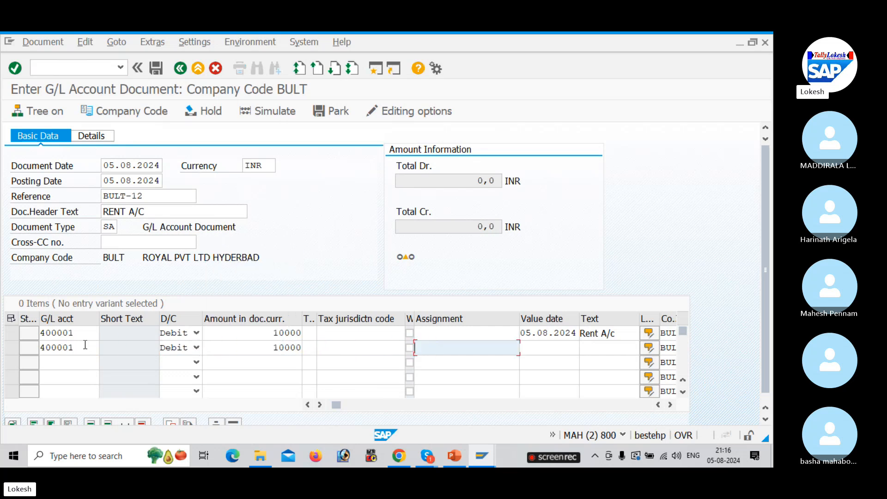
key("Tab")
key("Down")
key("Down")
key("Tab")
key("Down")
key("Down")
key("Return")
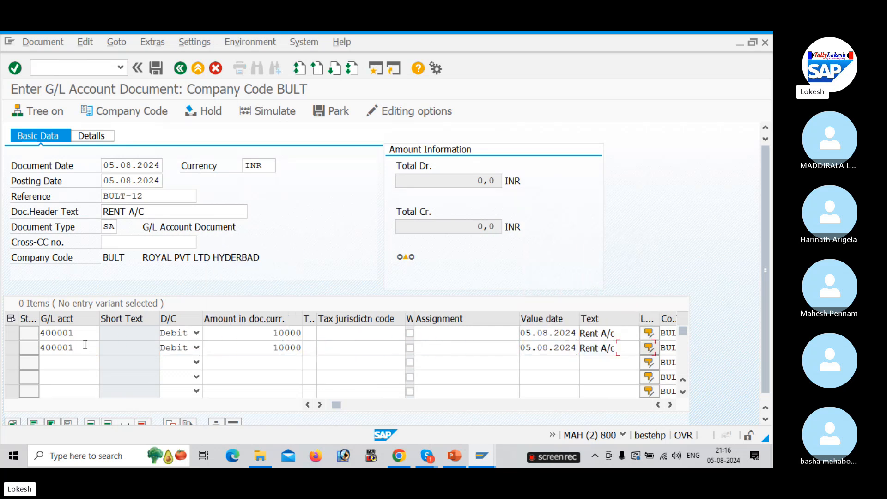
Step: Add a third line item crediting G/L account 200001 Sbi Bank A/c, found through the account search, with 20000
left_click(68, 367)
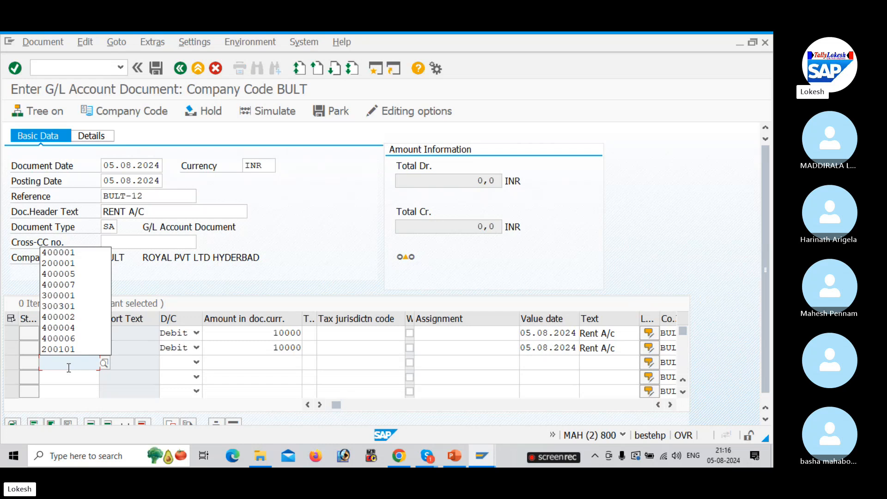
left_click(105, 363)
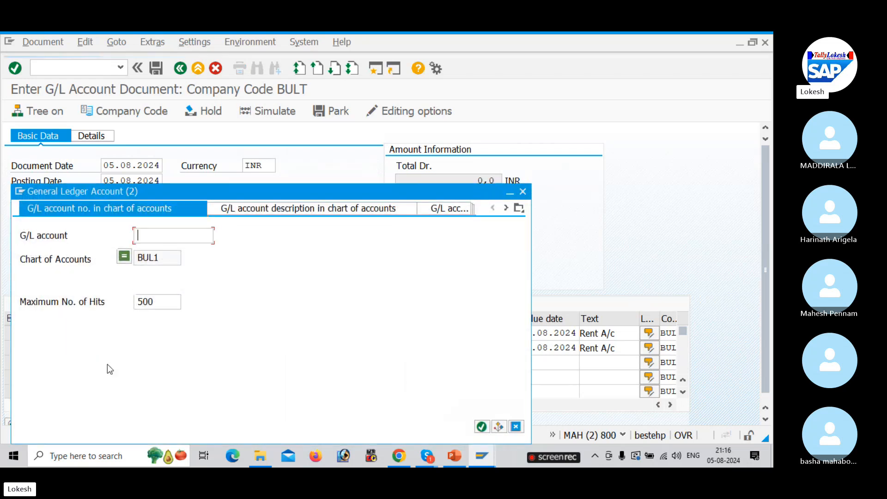
key("Return")
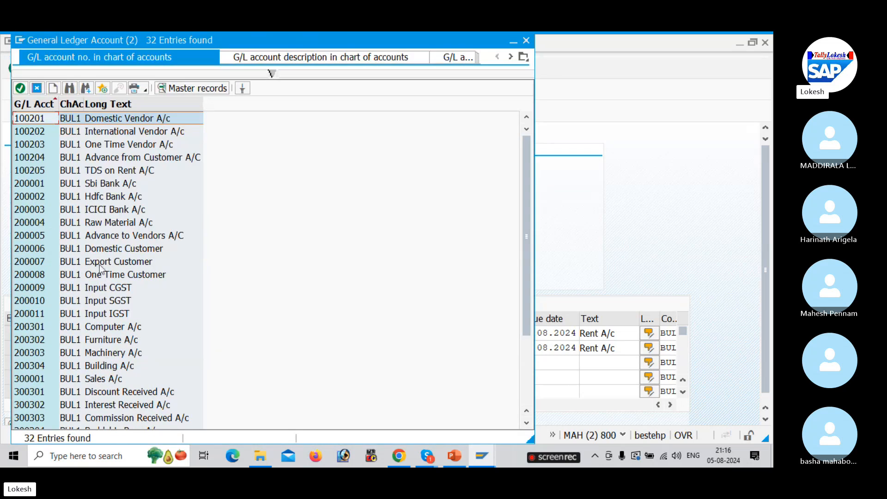
double_click(131, 185)
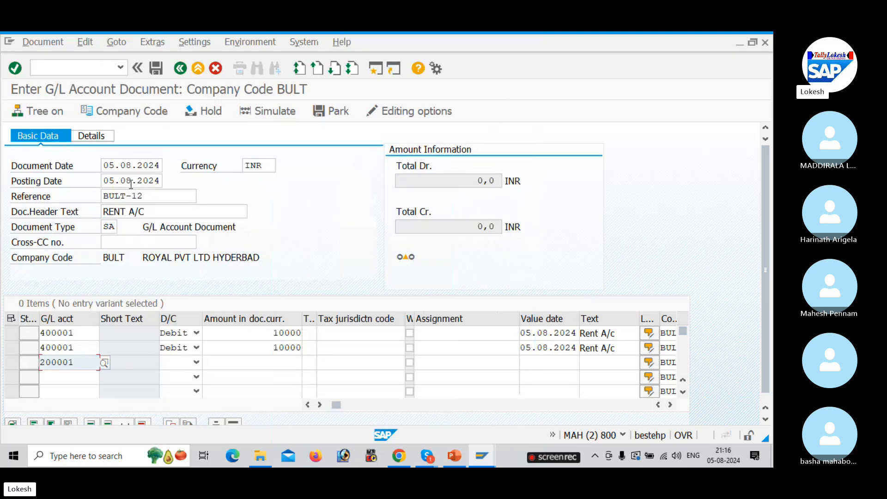
key("Tab")
key("c")
key("Tab")
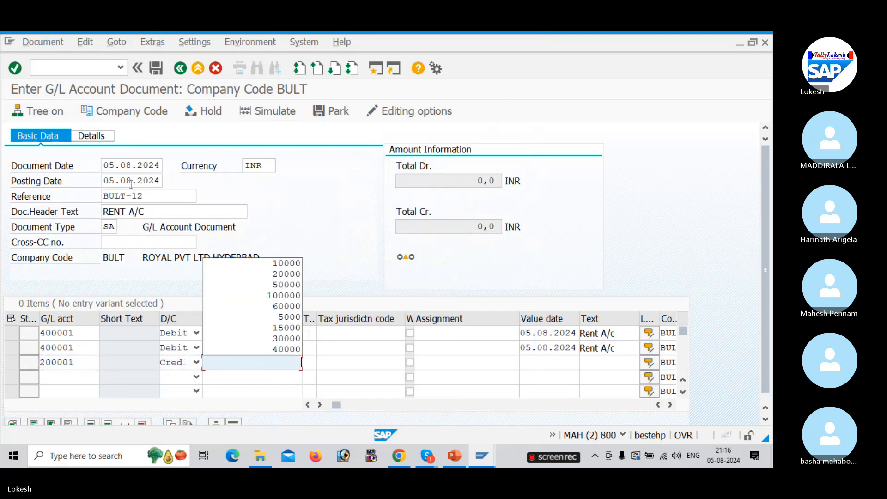
key("Down")
key("Down")
key("Return")
key("Tab")
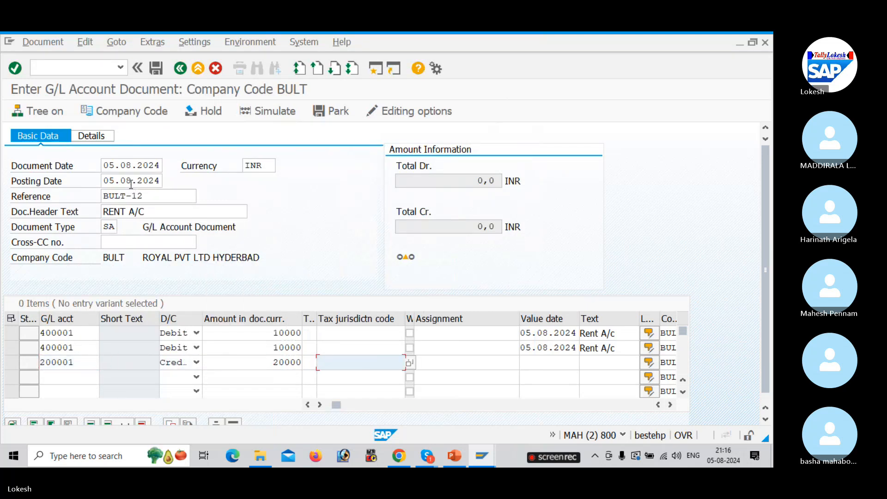
Step: Give the bank line value date 05.08.2024 and text BANK A/C, and have the document entries checked
key("Tab")
key("Tab")
key("Tab")
key("Down")
key("Down")
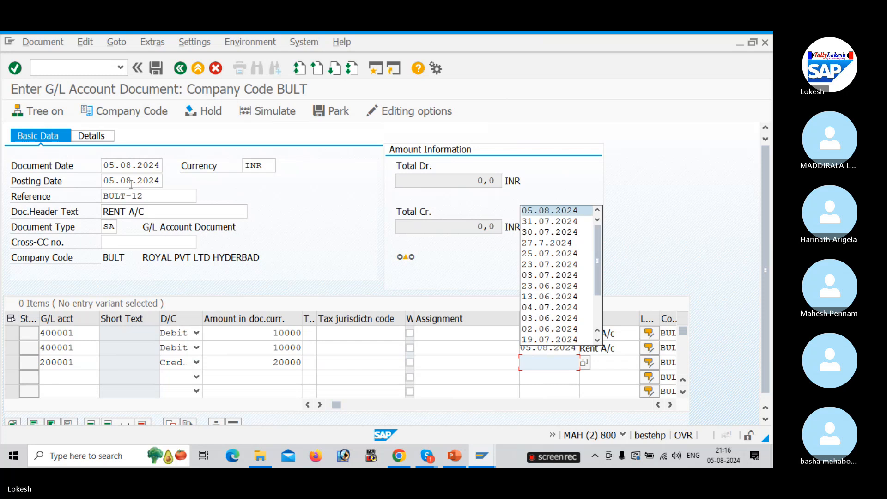
key("Return")
key("Tab")
key("Down")
key("Down")
key("Down")
key("Return")
key("Tab")
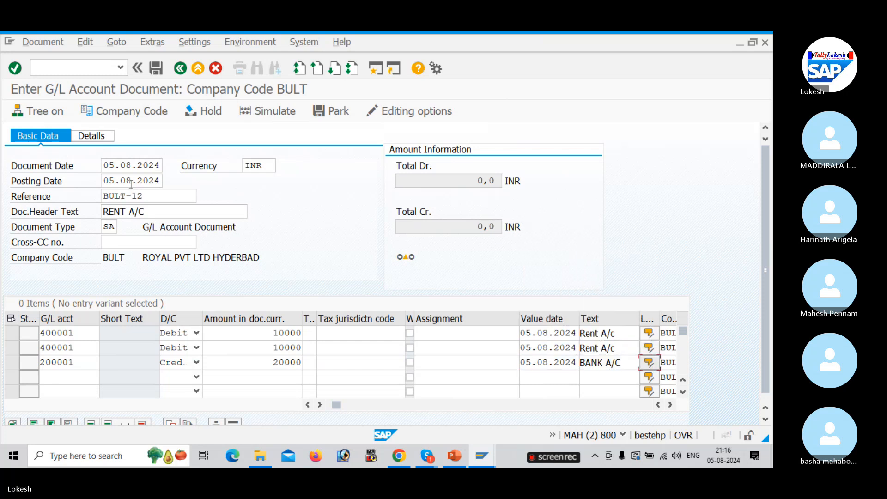
key("Return")
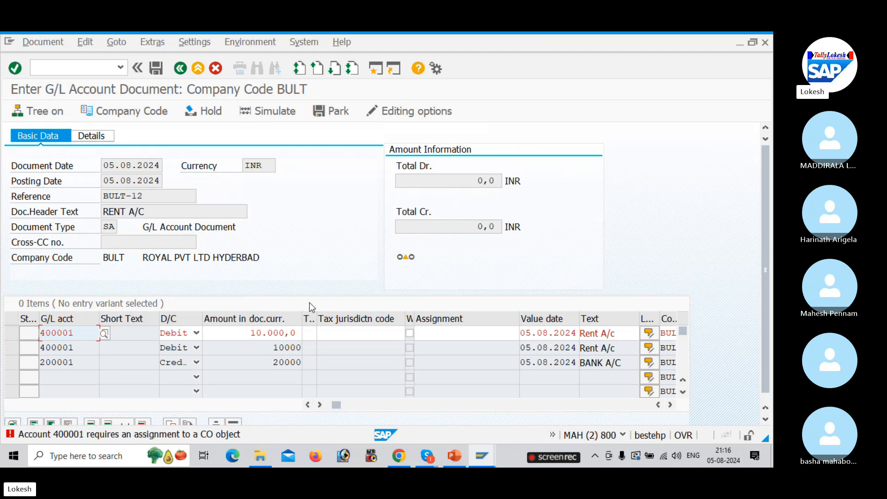
Step: Open the long text of the error message on account 400001 and arrange its window for reading
left_click(175, 433)
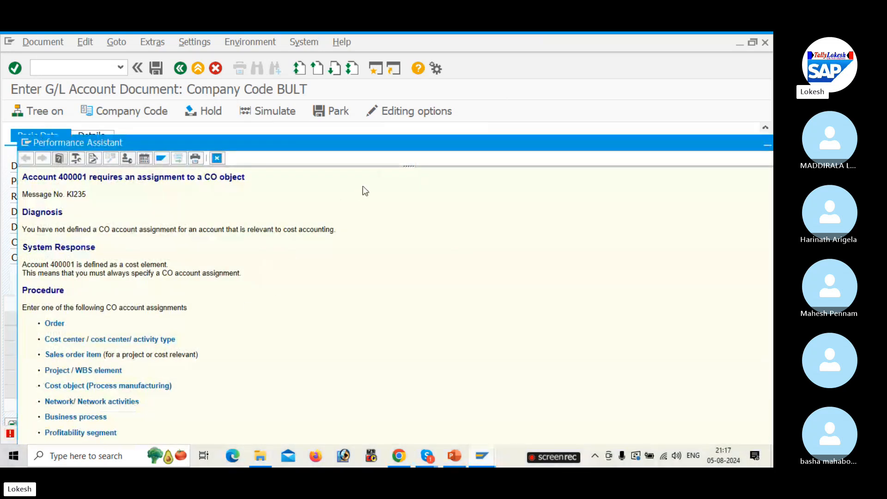
left_click_drag(392, 150, 391, 129)
left_click_drag(395, 101, 402, 89)
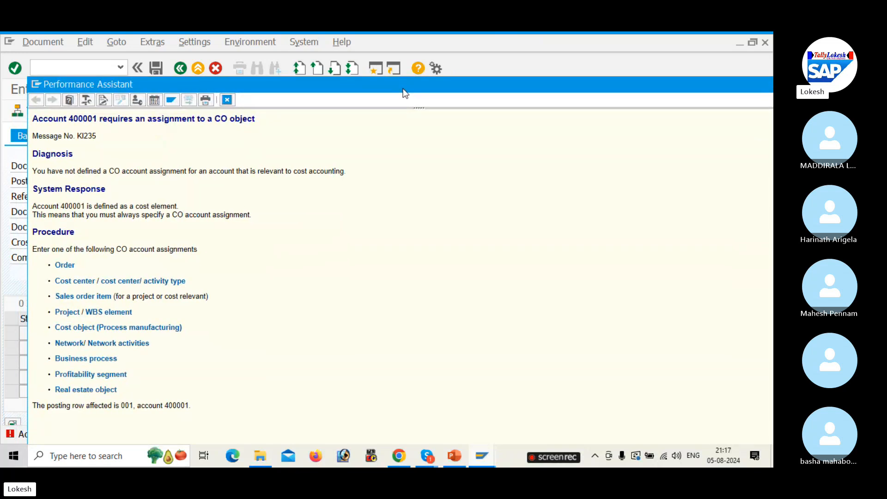
left_click_drag(402, 90, 402, 93)
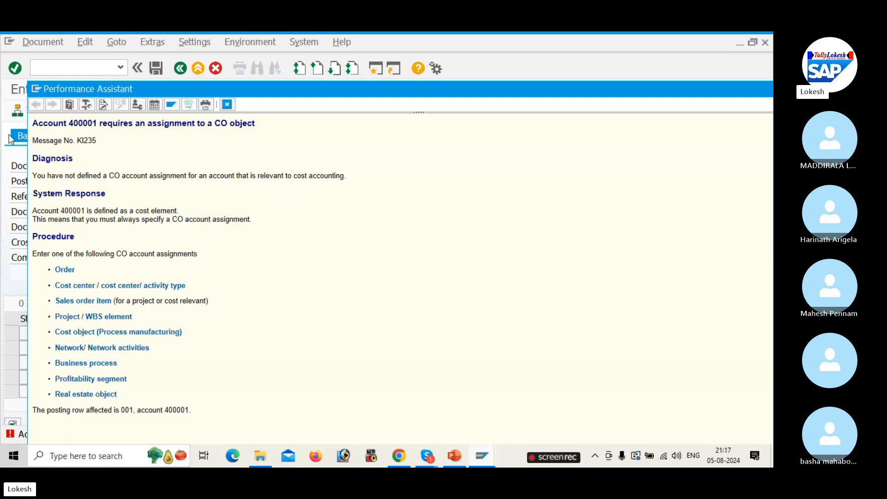
Step: Copy the error title "Account 400001 requires an assignment to a CO object" and search Google for it in a new Chrome tab
left_click_drag(33, 123, 261, 131)
key("ctrl+c")
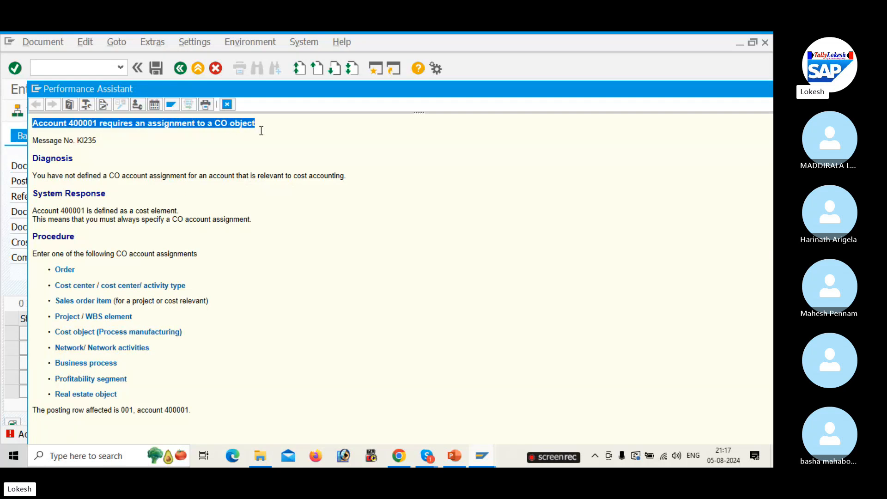
left_click(408, 455)
left_click(666, 42)
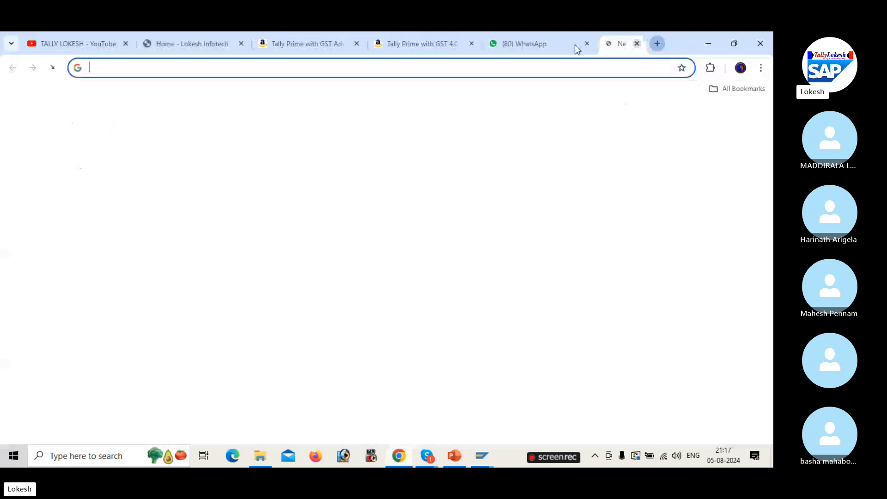
key("ctrl+v")
key("Return")
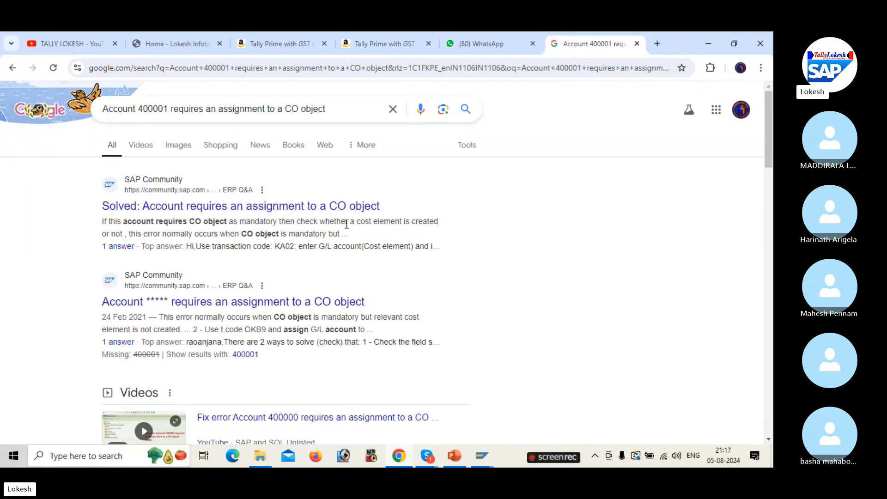
Step: Examine the search results and read the answer in the SAP Community thread "Account ***** requires an assignment to a CO object"
scroll(324, 286, "down", 2)
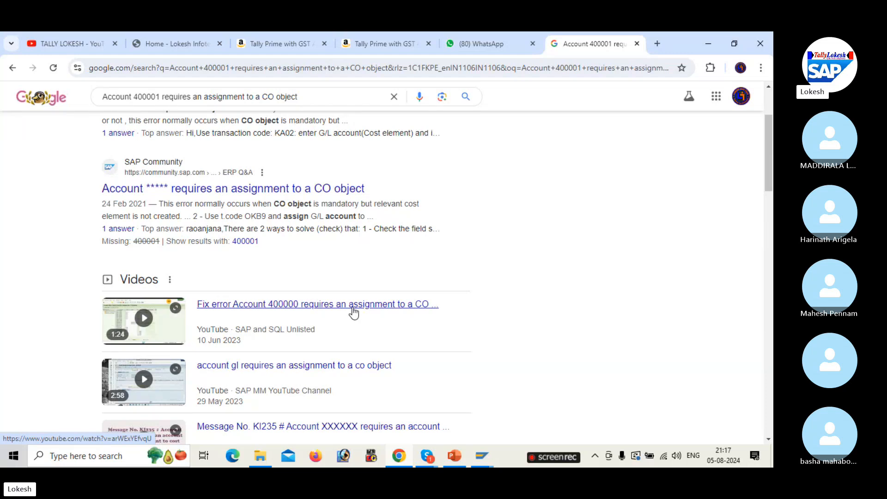
scroll(354, 313, "down", 1)
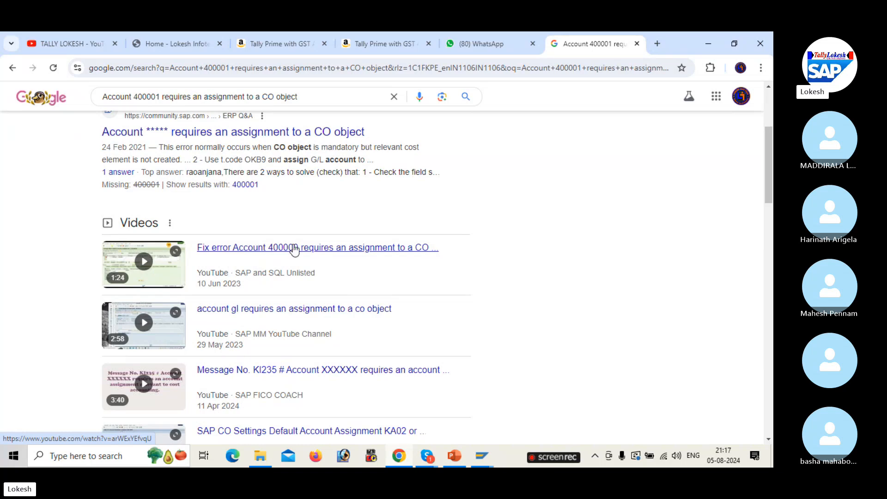
scroll(294, 249, "up", 2)
scroll(293, 244, "up", 2)
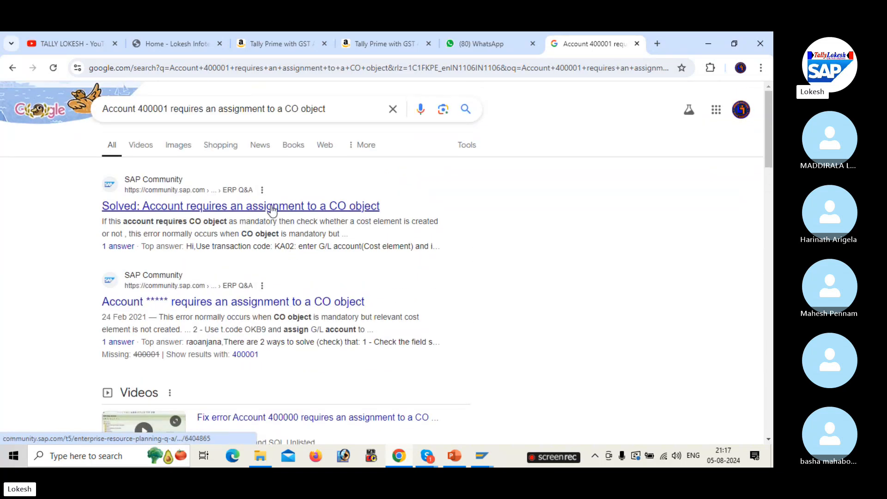
left_click(249, 304)
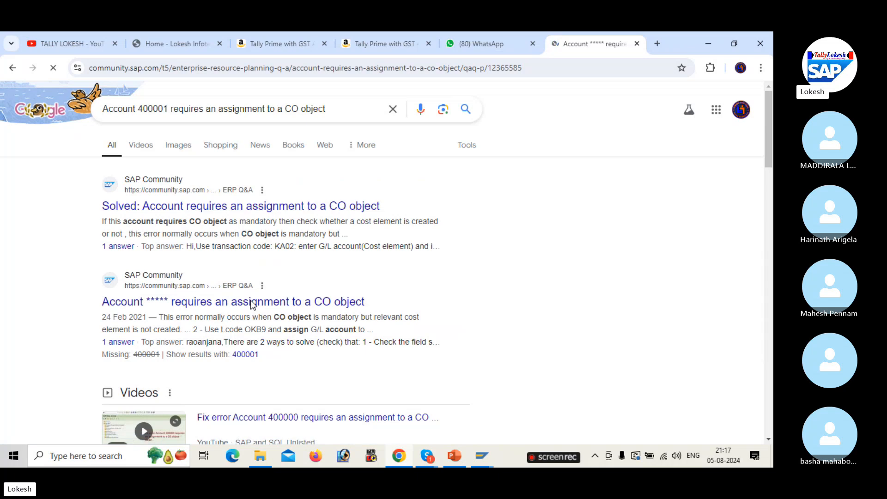
scroll(348, 298, "down", 5)
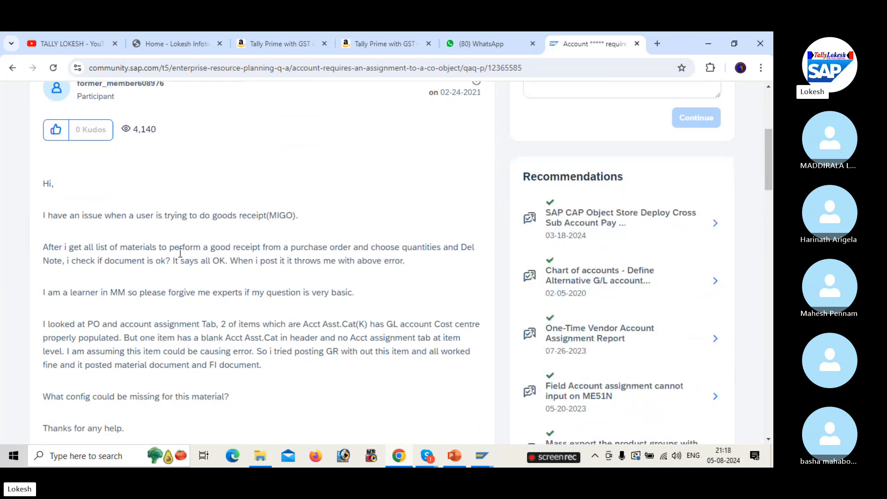
scroll(213, 272, "down", 3)
scroll(213, 271, "down", 5)
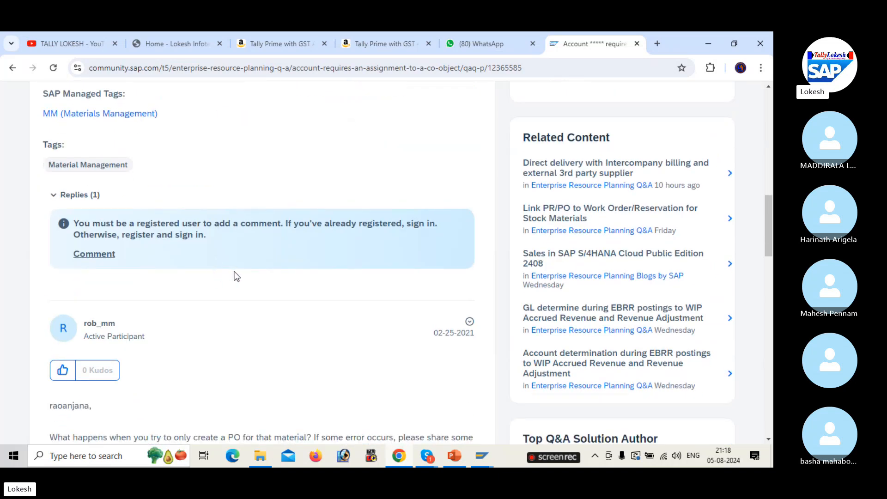
scroll(236, 276, "down", 3)
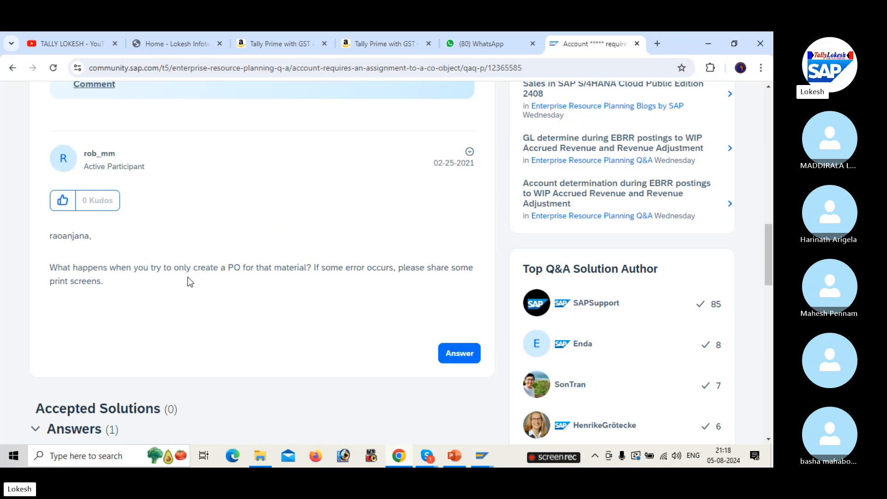
scroll(190, 278, "down", 8)
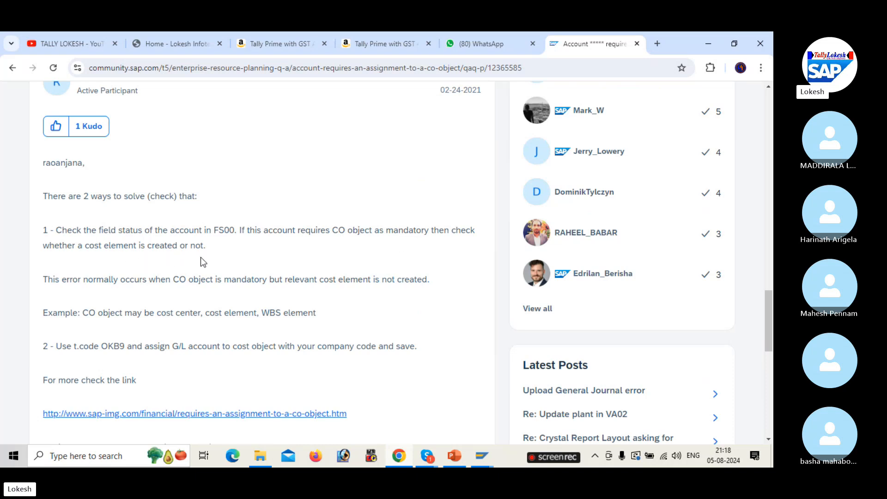
scroll(233, 308, "down", 1)
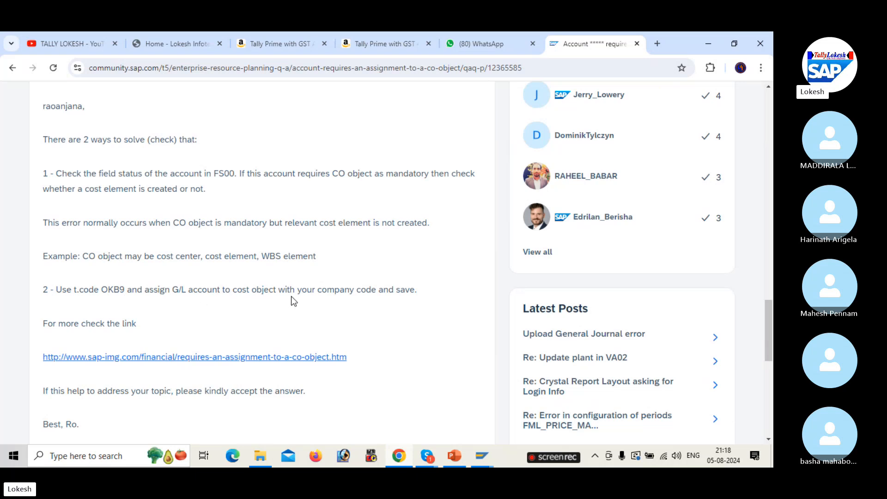
Step: Switch back to SAP, open an additional session and start transaction OKB9 for default account assignments
left_click(482, 456)
left_click(478, 415)
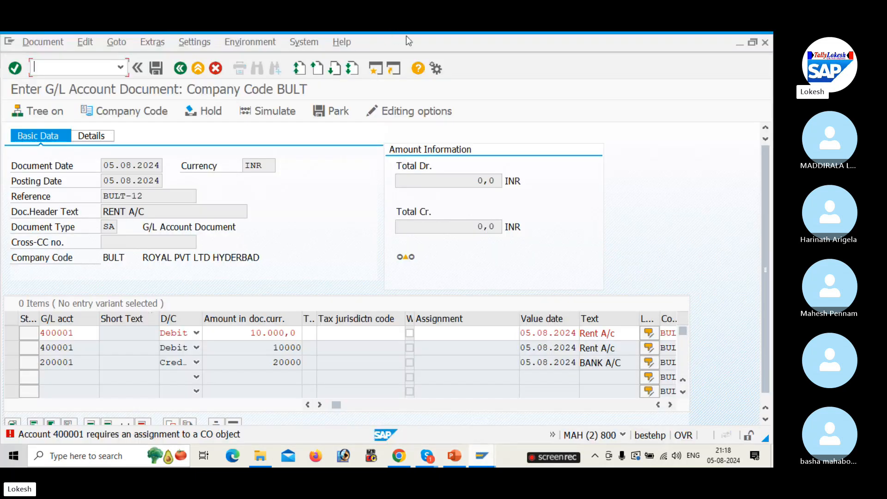
left_click(376, 68)
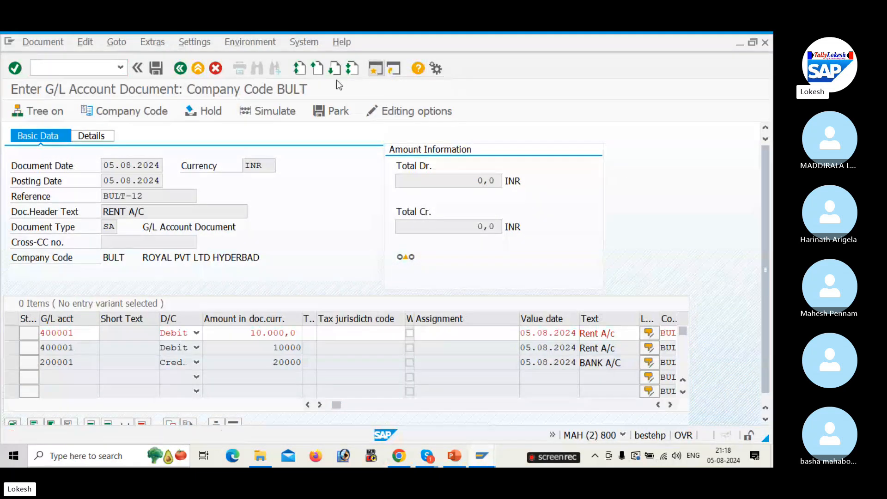
type("OKB9")
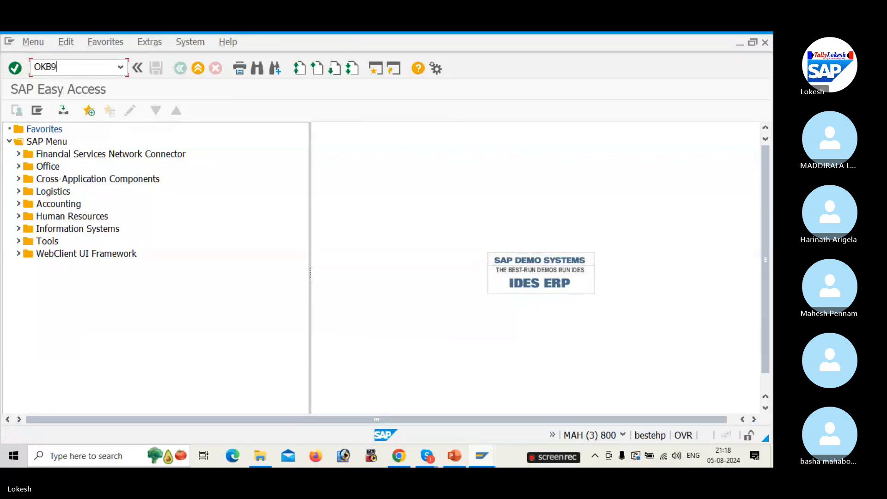
key("Return")
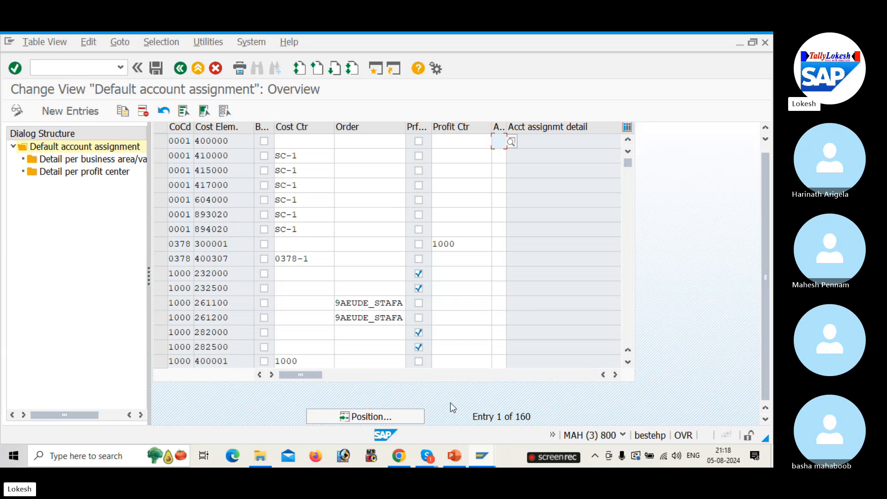
Step: Position the default account assignment list at company code CC01
left_click(386, 419)
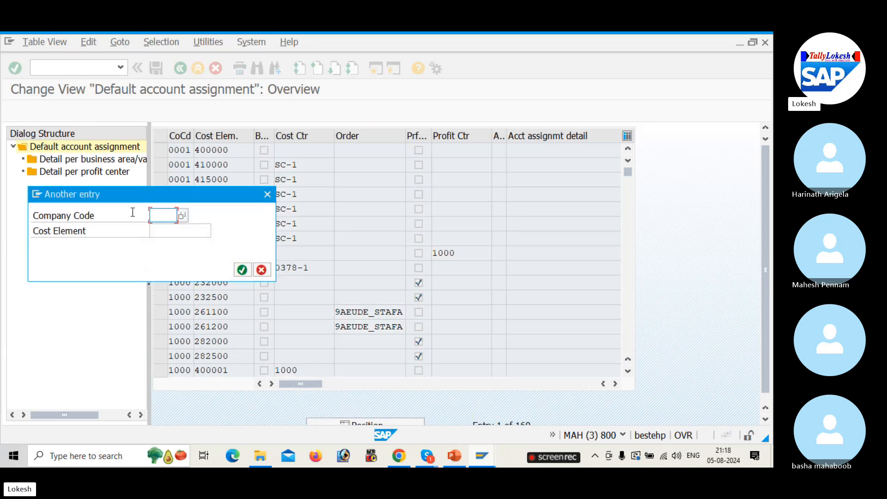
type("BL")
key("BackSpace")
key("BackSpace")
type("CC01")
key("Return")
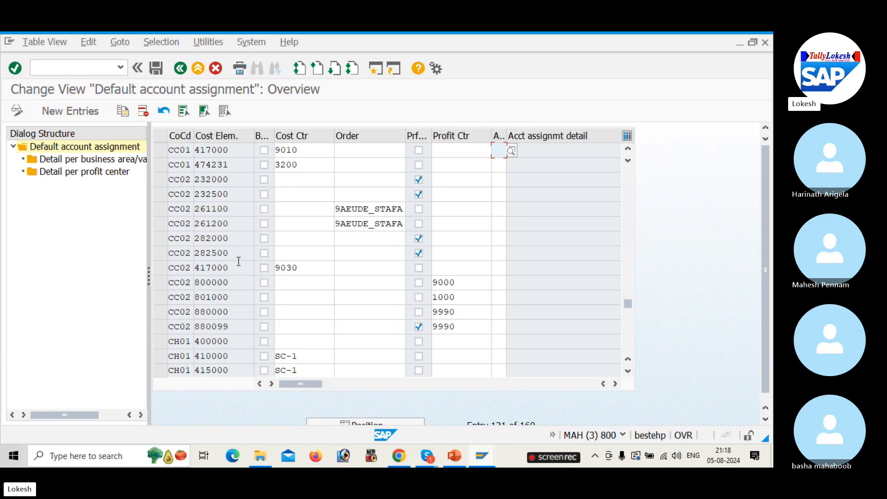
left_click(72, 112)
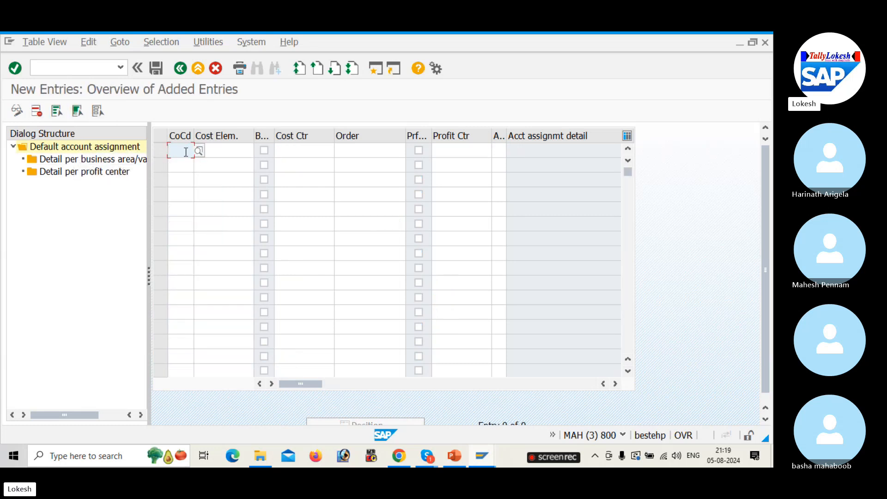
left_click(202, 71)
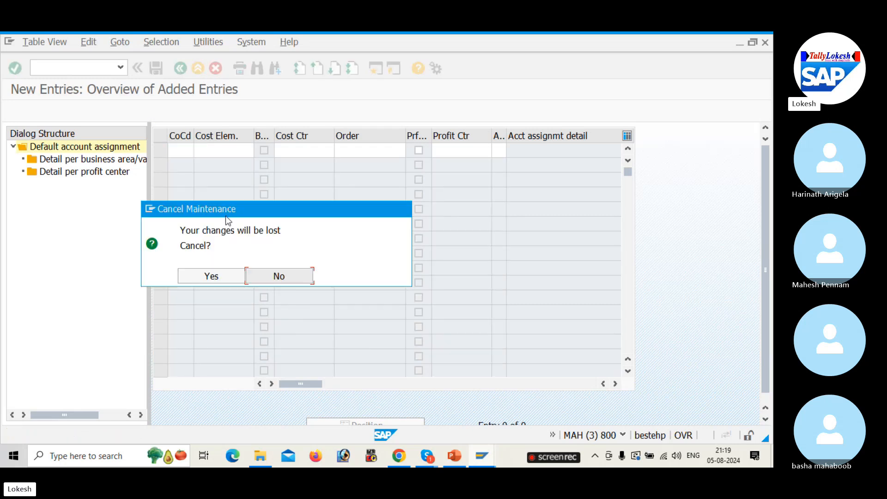
left_click(226, 277)
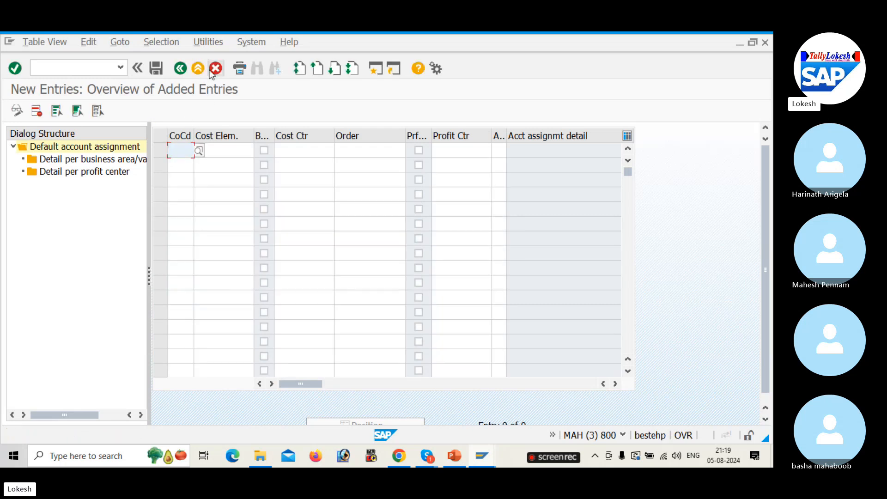
left_click(185, 71)
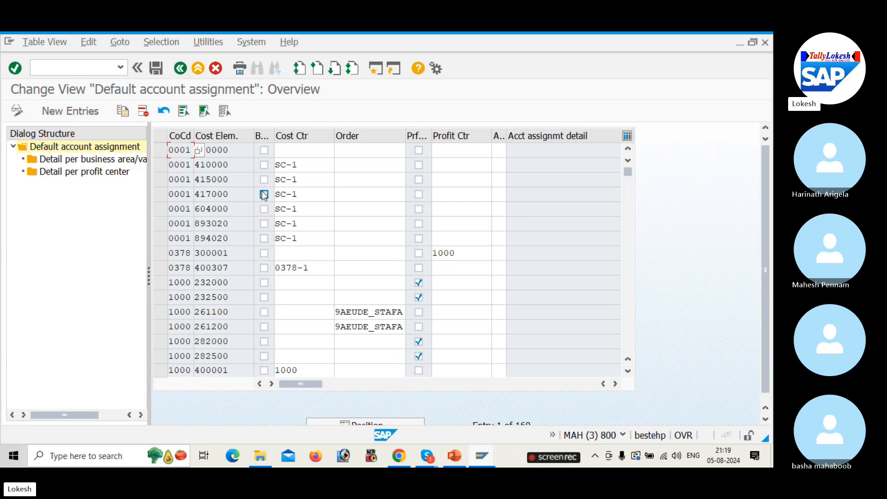
Step: Examine the cost center assignment of cost element 400001 in company code 1000 and try to open the business area detail for the first listed entry
scroll(295, 261, "down", 2)
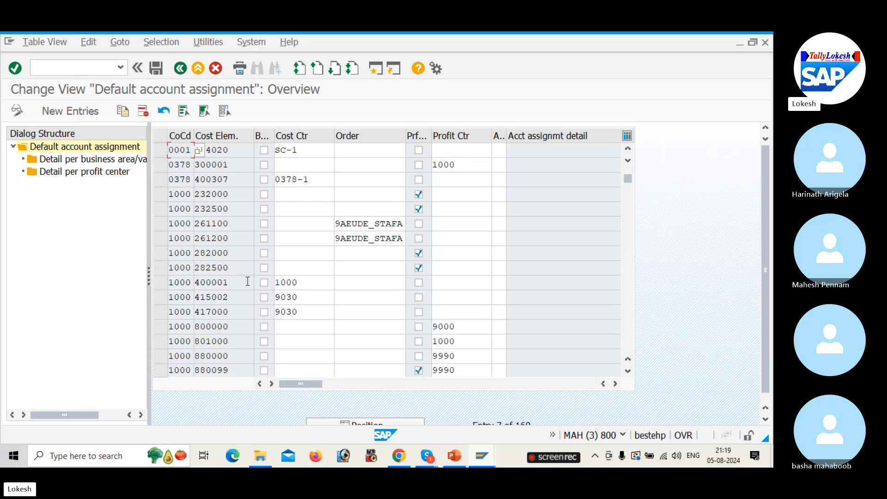
left_click(306, 283)
double_click(306, 283)
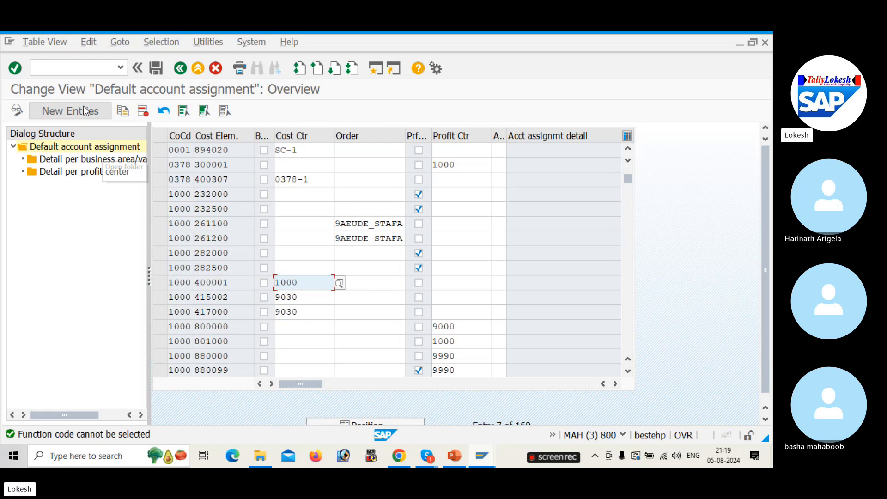
left_click(165, 148)
double_click(97, 171)
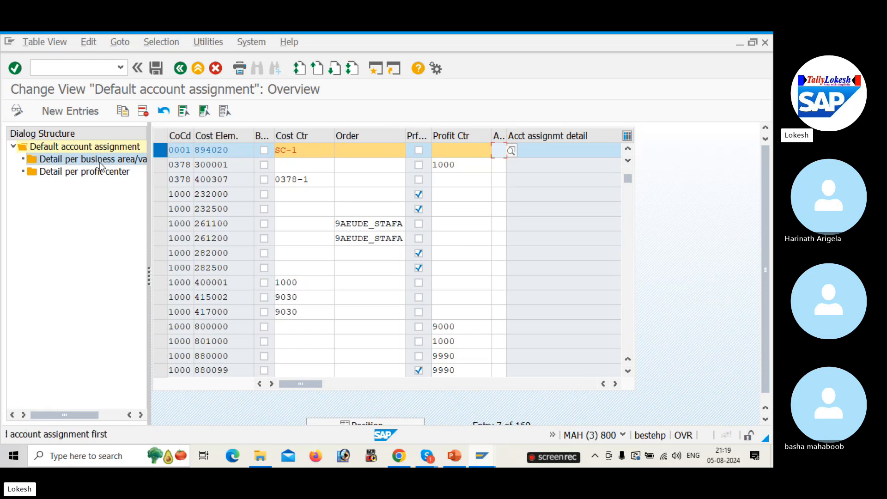
Step: Start a new default account assignment for company code BULT with cost element 400001 RENT A/C
left_click(92, 113)
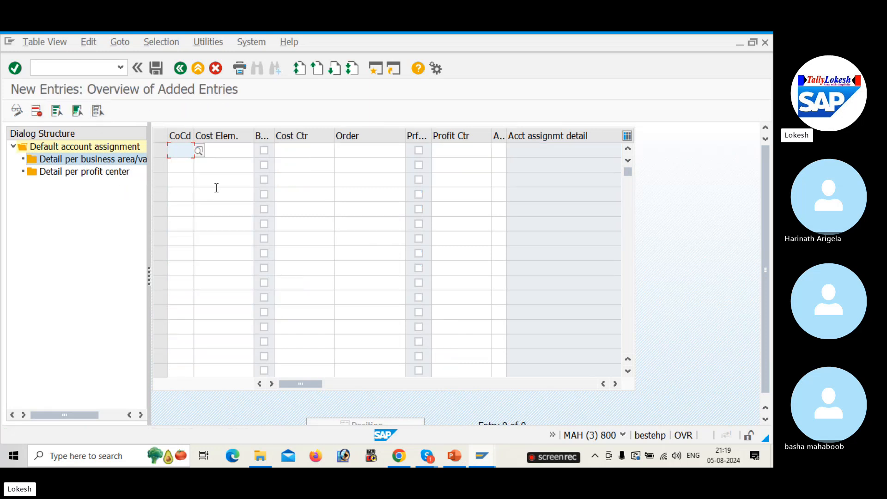
type("BULT")
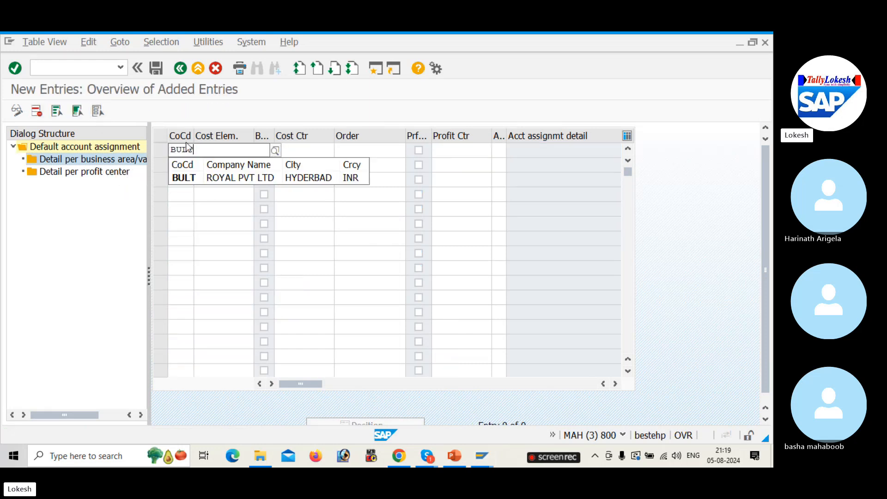
left_click(195, 177)
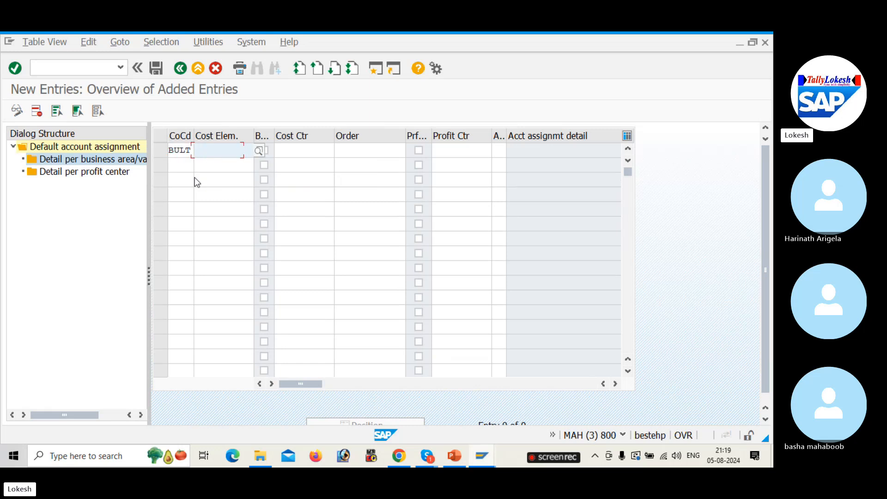
left_click(259, 151)
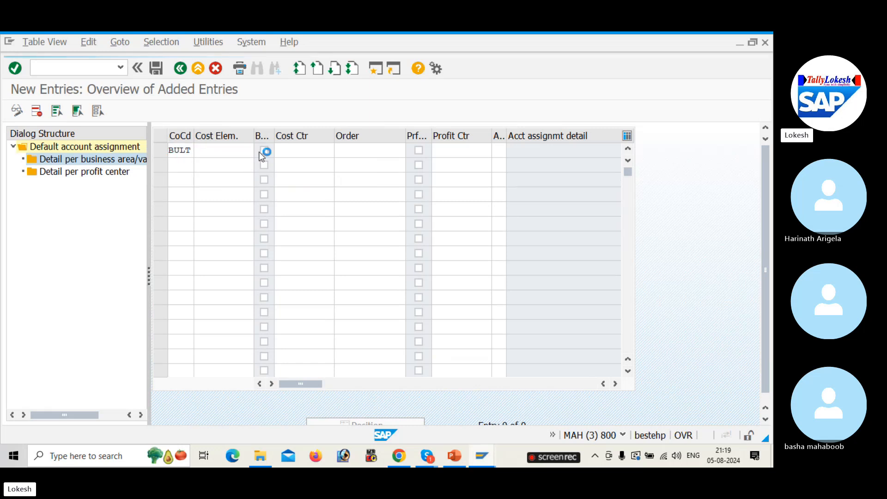
key("Return")
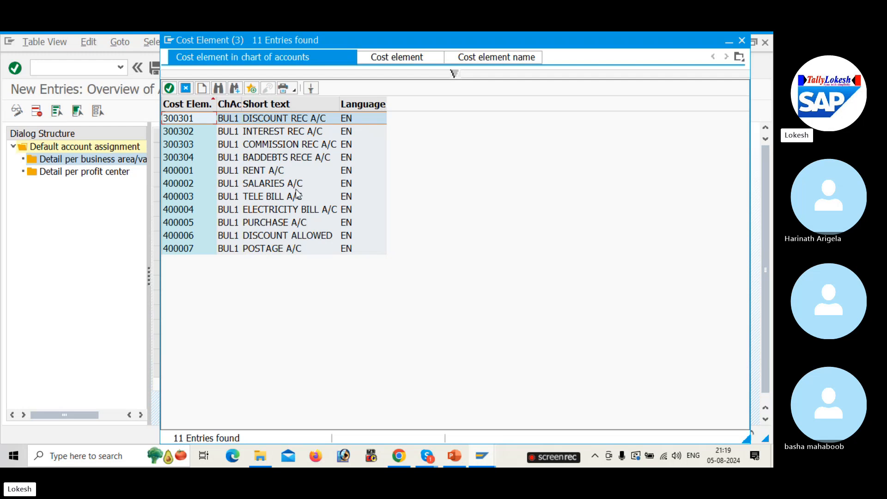
double_click(259, 171)
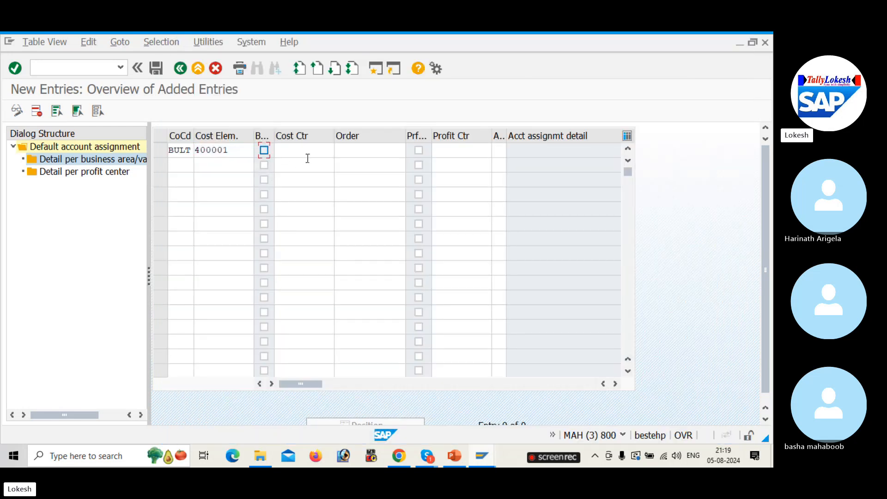
Step: Assign cost center 1001 COLLECTION EXP to the BULT entry for cost element 400001
left_click(305, 152)
left_click(340, 151)
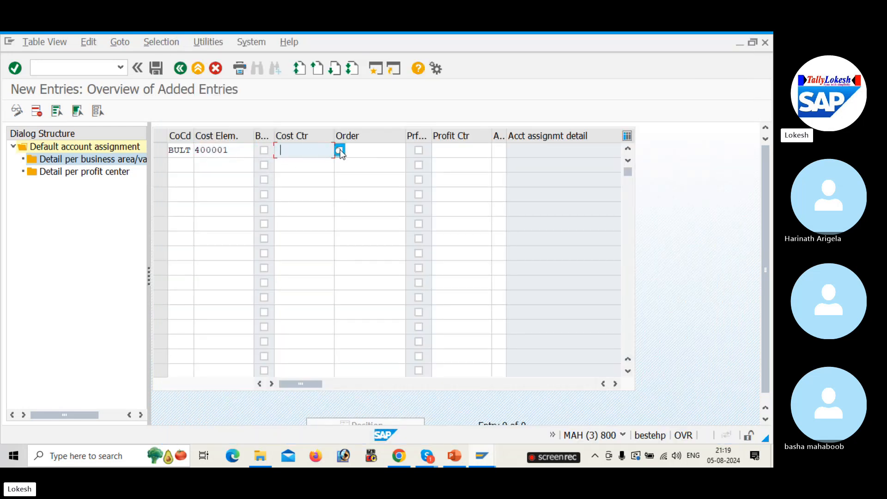
key("Return")
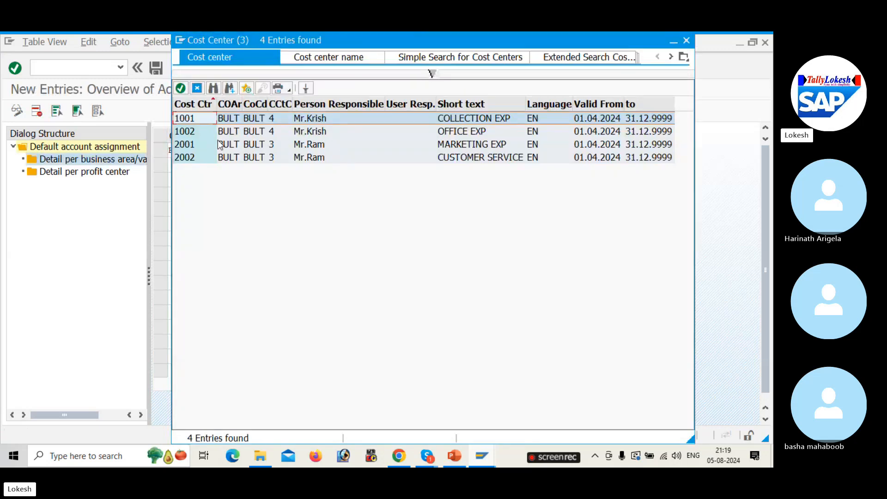
double_click(311, 119)
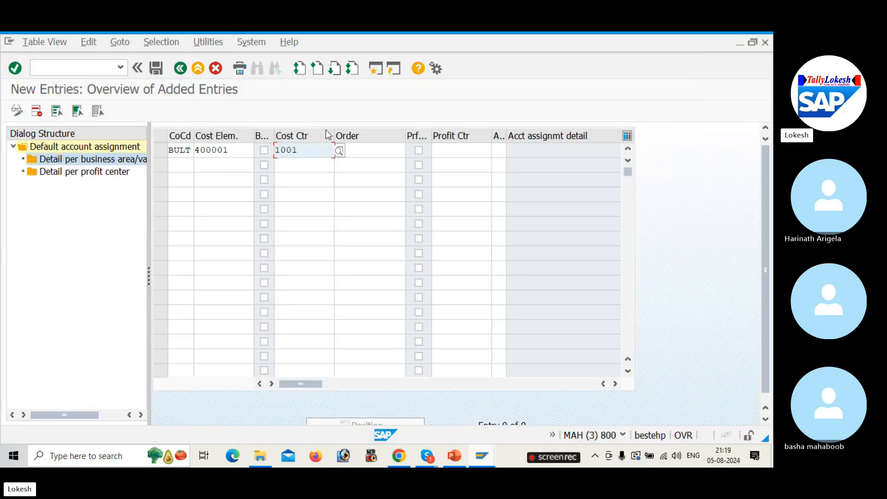
Step: Add a second row for company code BULT, cost element 400001 and cost center 1002, and try to save the entries
left_click(180, 165)
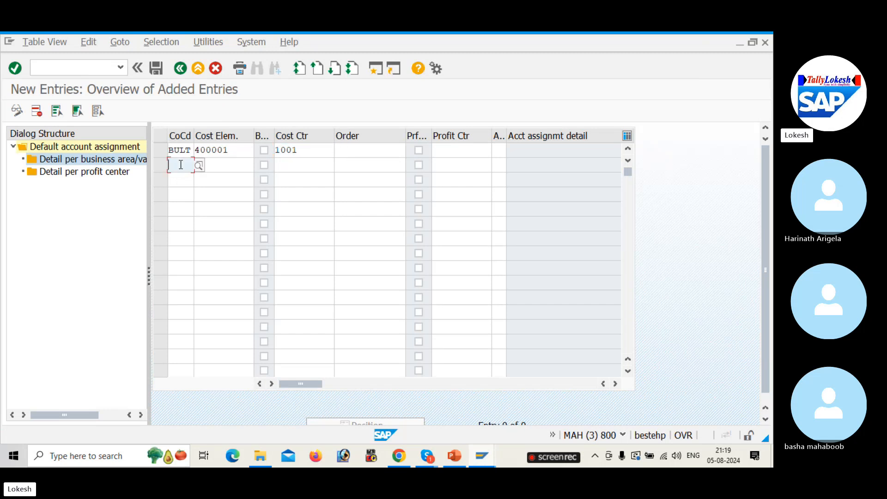
left_click(201, 176)
left_click(235, 164)
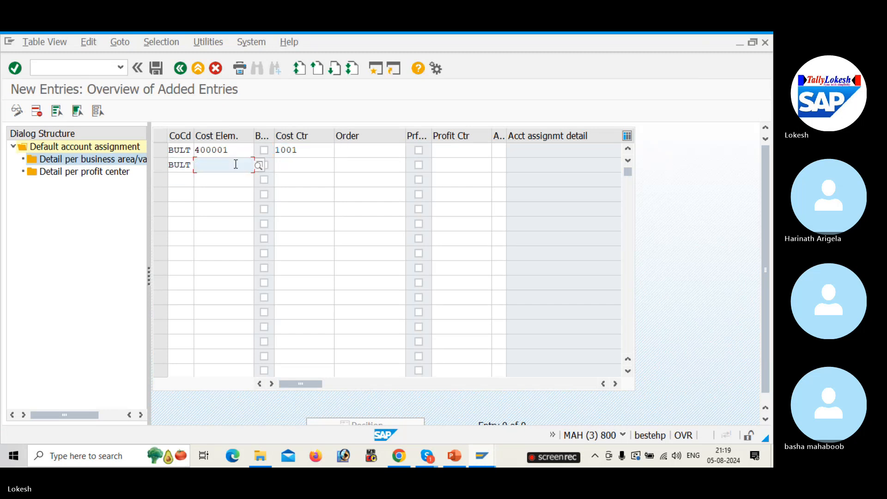
left_click(234, 177)
left_click(301, 166)
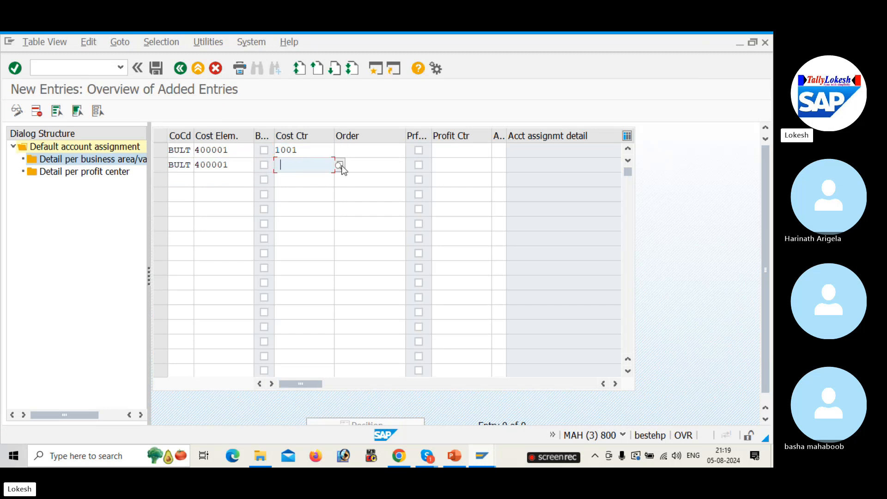
key("F4")
key("Return")
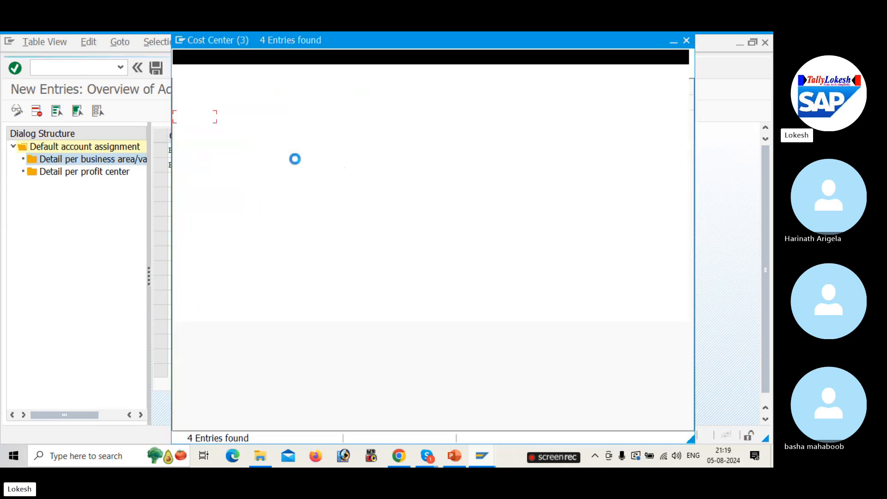
double_click(225, 131)
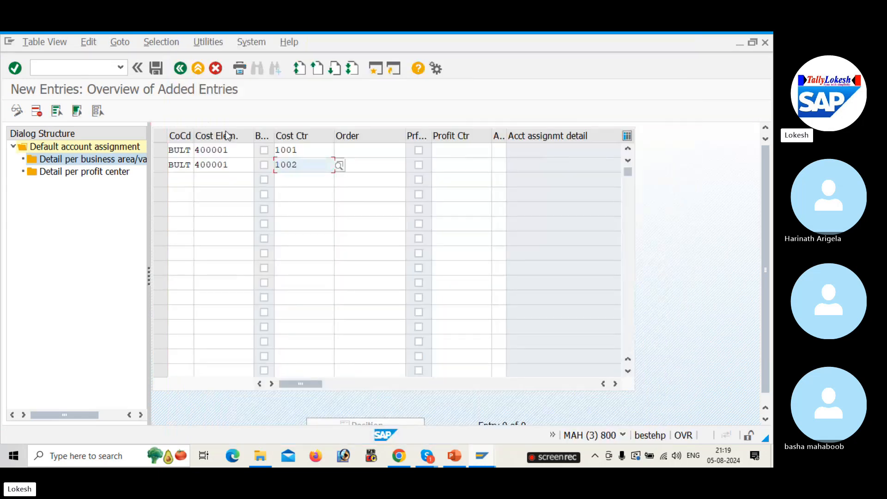
left_click(156, 73)
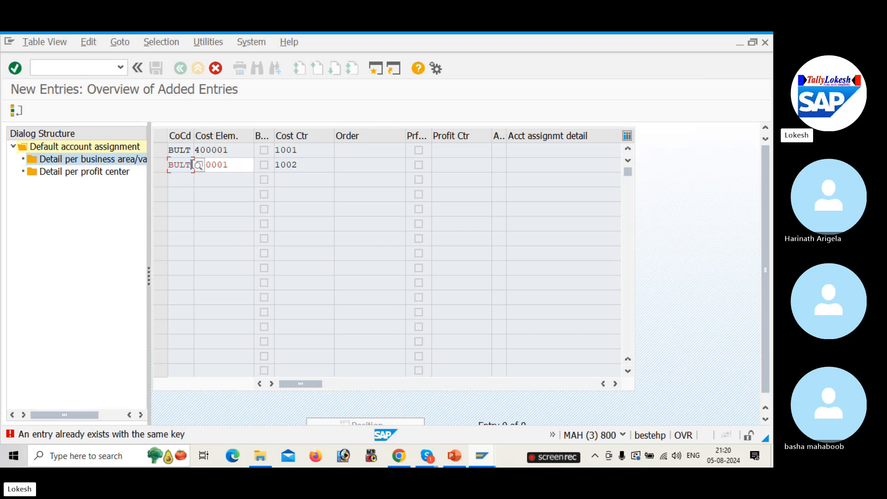
Step: Clear the company code, cost element and cost center from the duplicate second row
key("BackSpace")
key("BackSpace")
key("BackSpace")
key("BackSpace")
key("Tab")
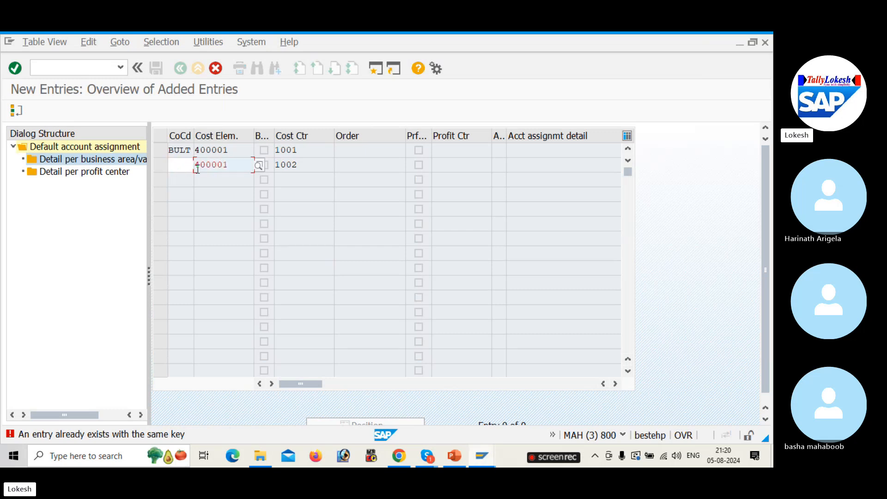
key("BackSpace")
key("BackSpace")
key("BackSpace")
key("BackSpace")
key("BackSpace")
key("BackSpace")
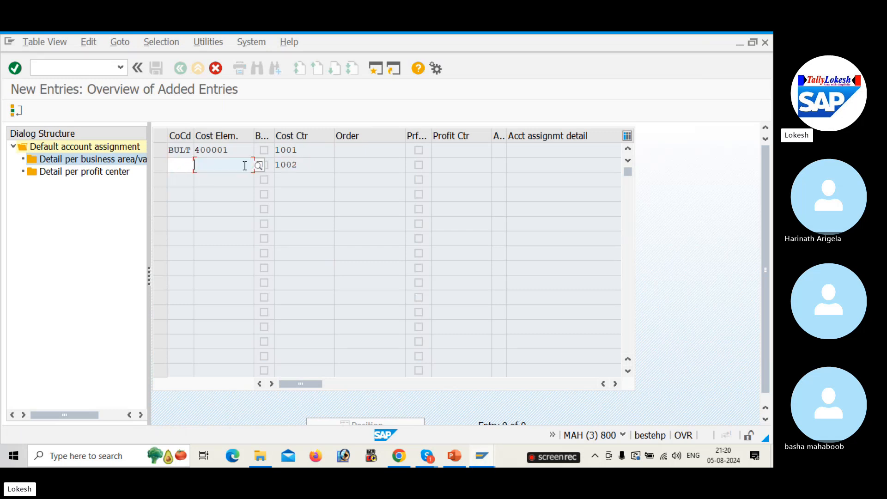
key("Return")
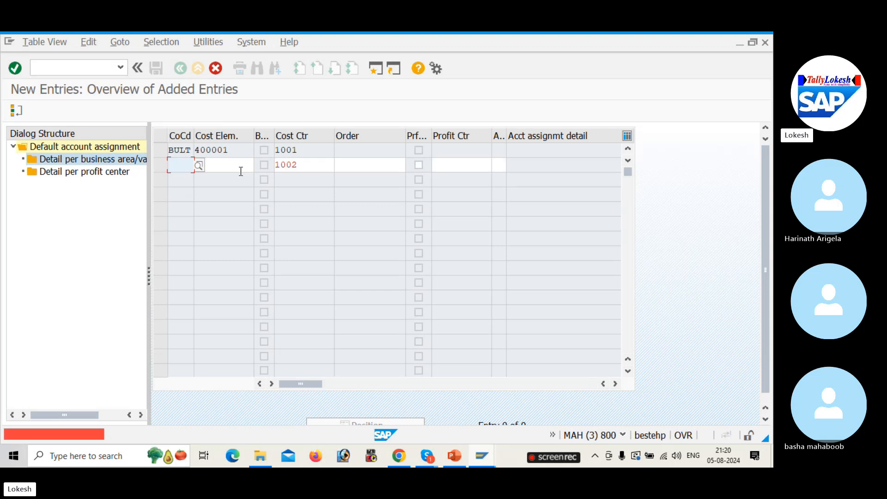
left_click(313, 166)
key("BackSpace")
key("BackSpace")
key("BackSpace")
key("BackSpace")
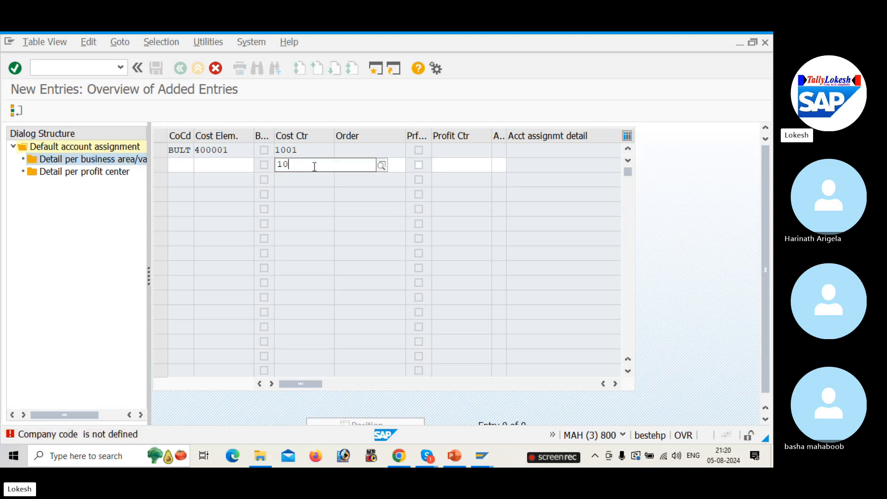
key("Return")
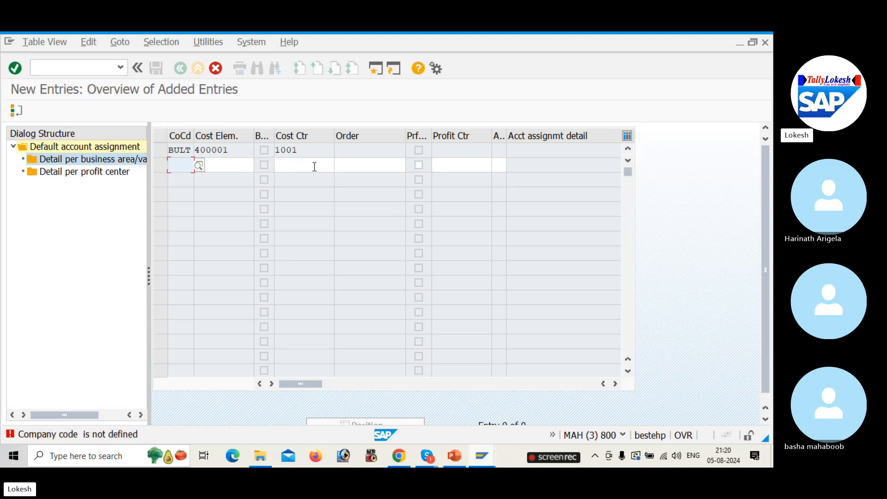
left_click(198, 165)
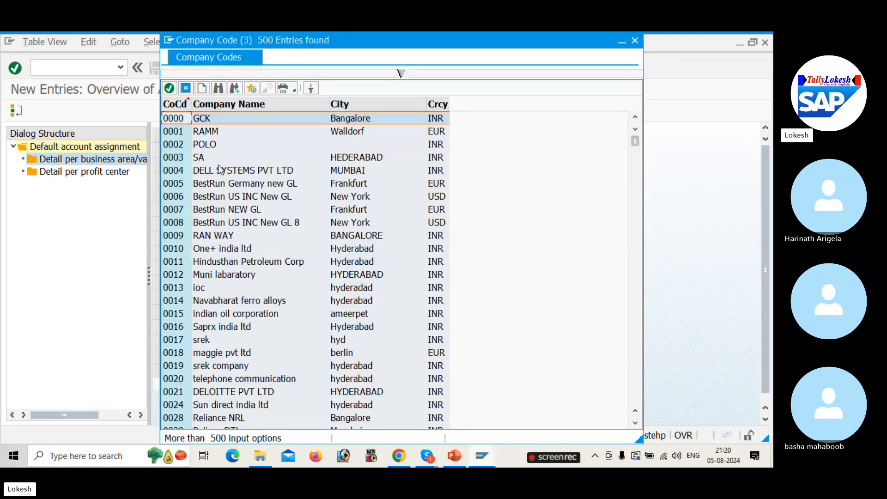
left_click(635, 40)
double_click(180, 165)
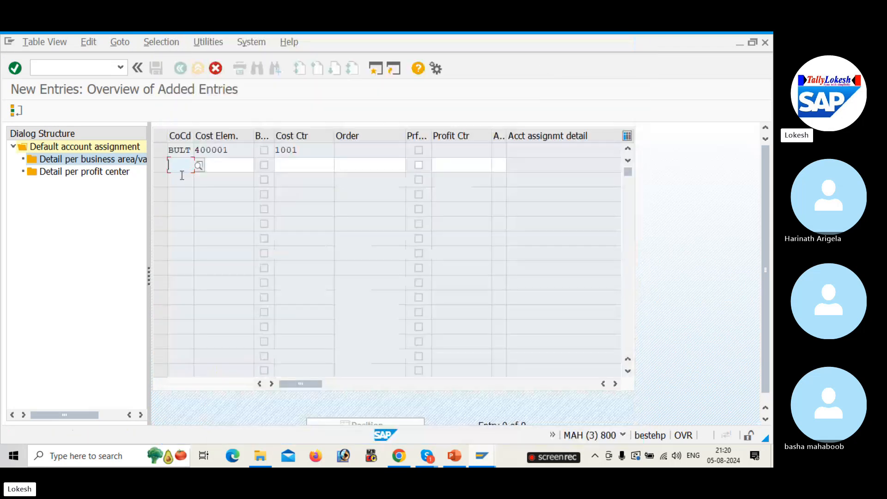
Step: Enter company code BULT with cost element 400002 in the second row of the default account assignments
left_click(179, 174)
left_click(246, 157)
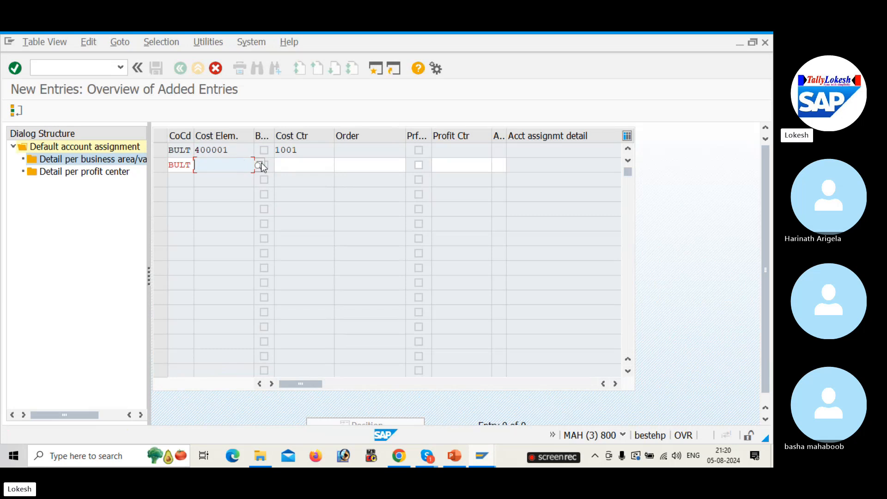
left_click(252, 164)
left_click(261, 163)
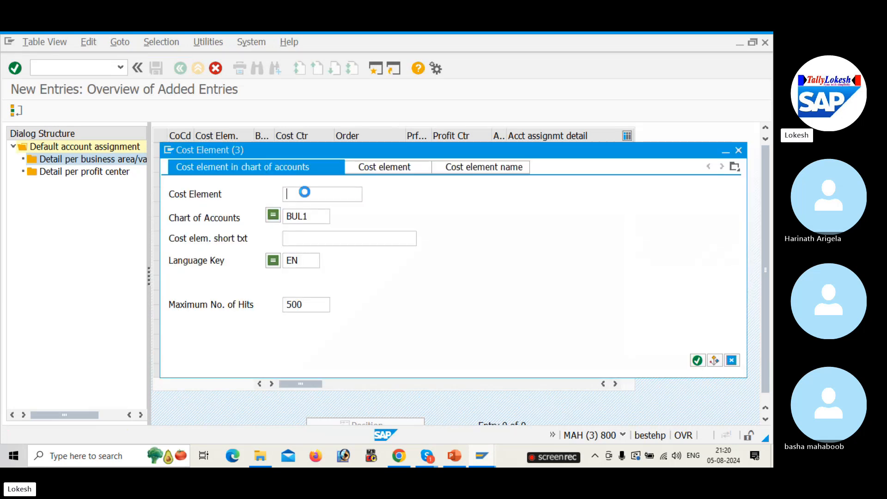
key("Return")
double_click(268, 185)
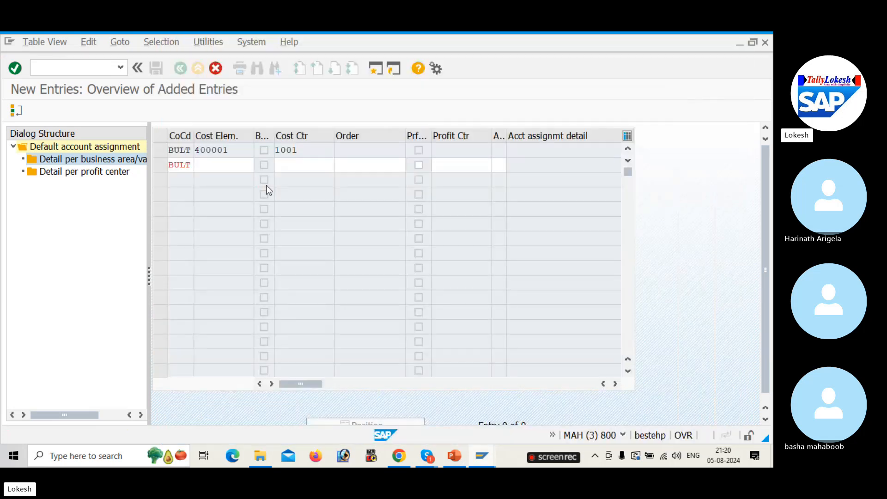
Step: Assign cost center 2001 MARKETING EXP to the BULT entry for cost element 400002 and save the entries
left_click(307, 168)
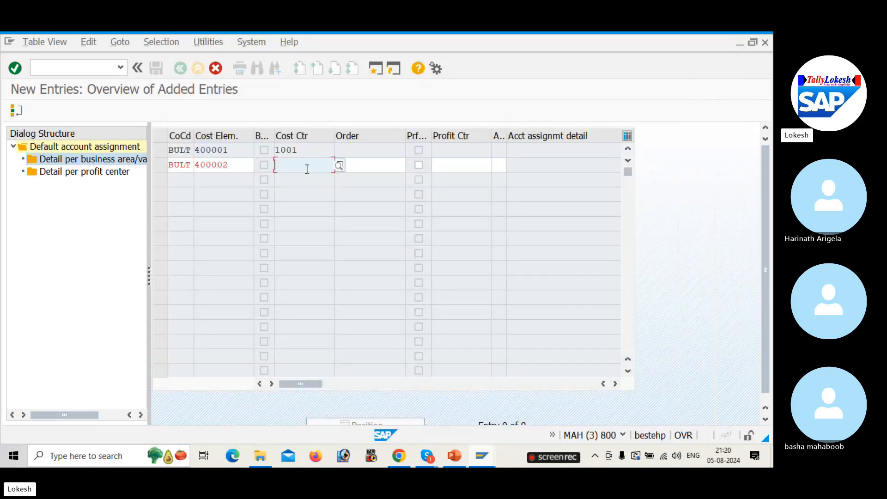
left_click(340, 166)
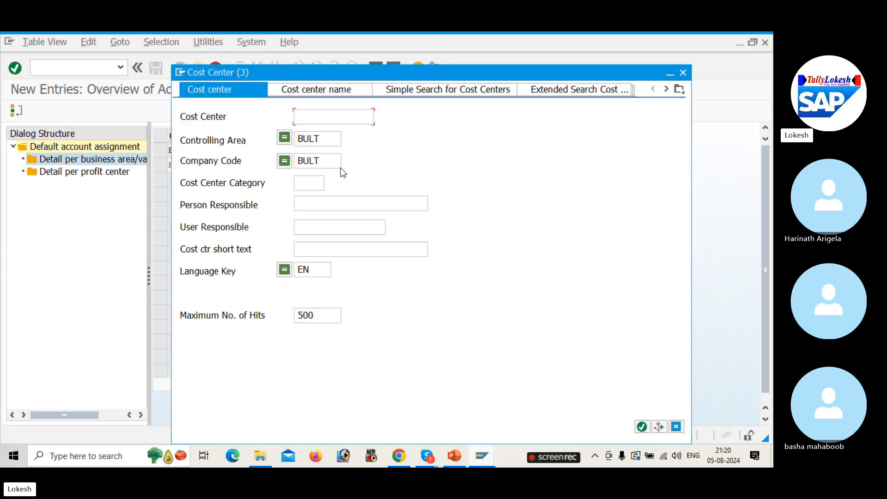
key("Return")
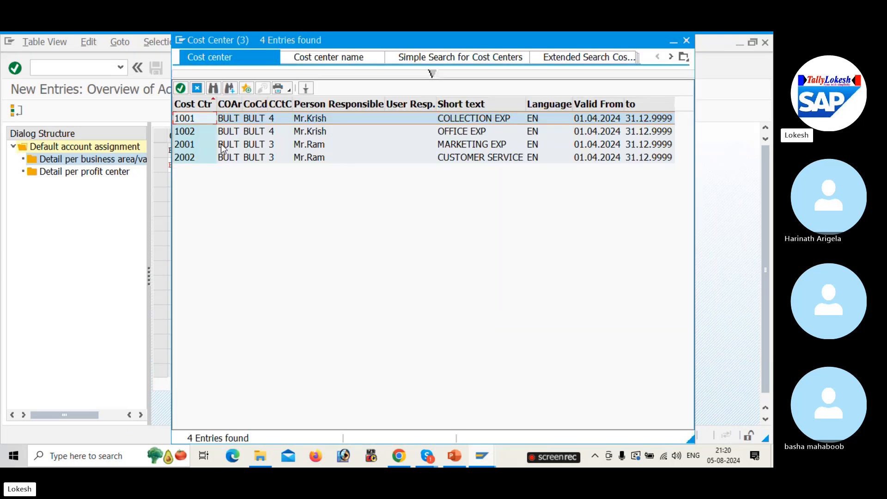
double_click(229, 149)
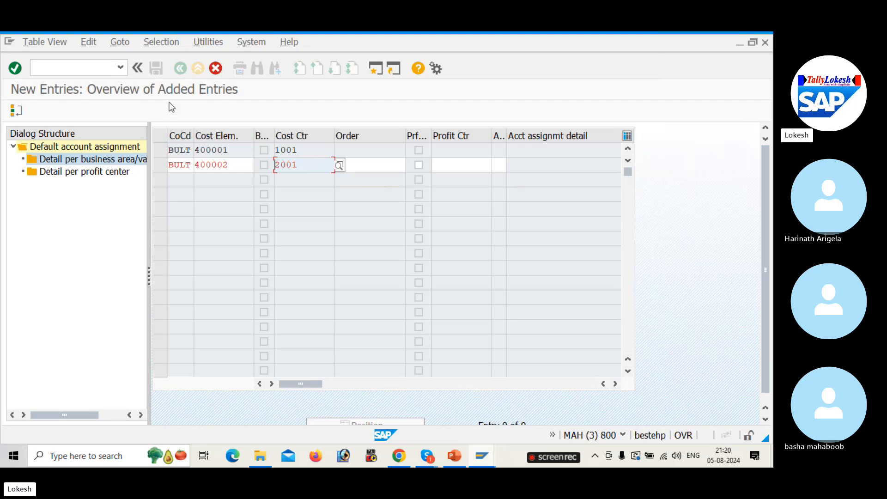
key("ctrl+s")
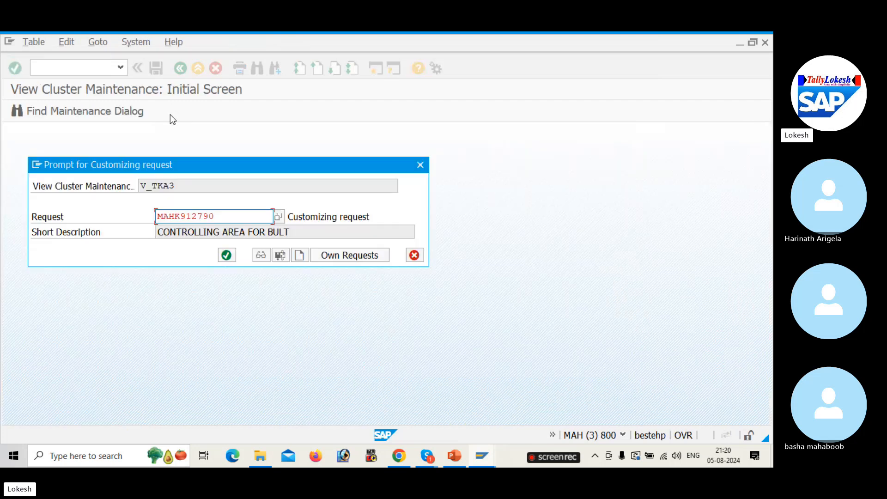
Step: Confirm the customizing request for the default account assignments and open transaction FB50
left_click(226, 255)
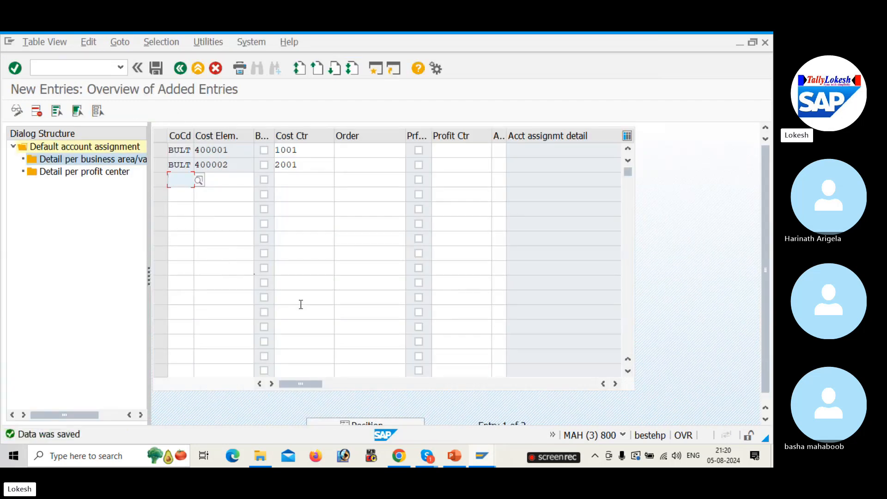
left_click(88, 65)
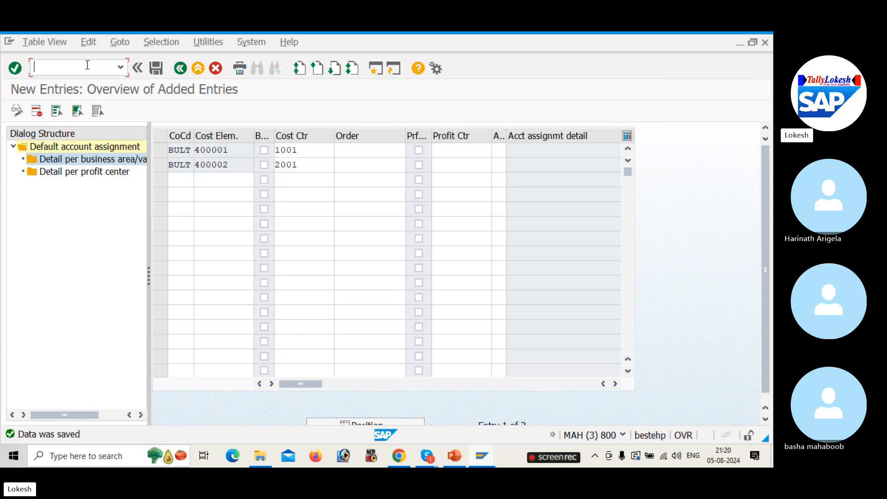
type("/NF")
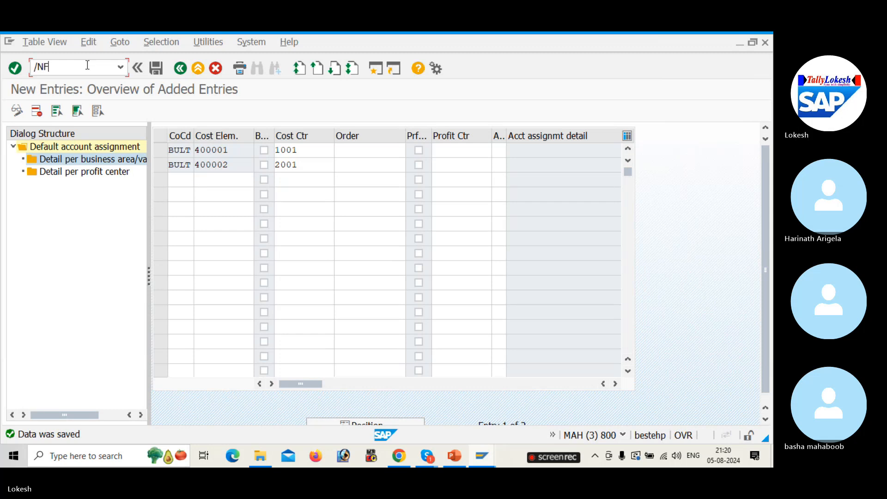
type("B50")
key("Return")
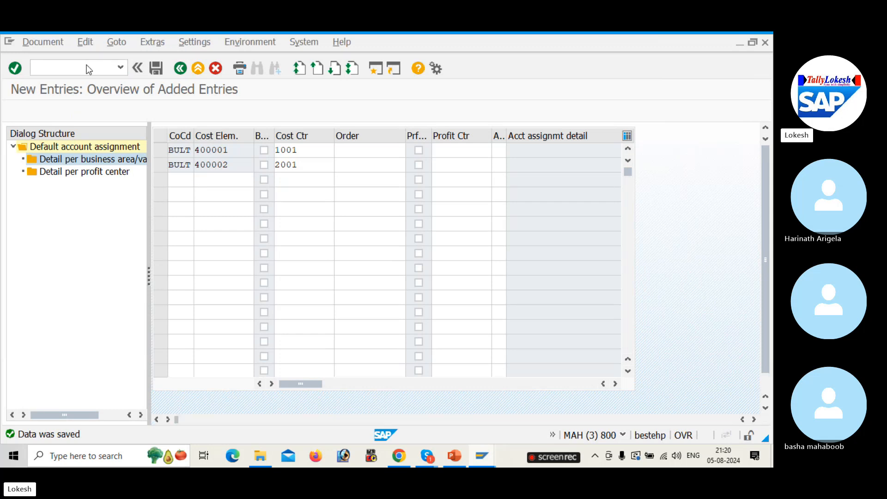
Step: Fill the document header with date 05.08.2024, reference BULT-12 and header text RENT A/C
left_click(131, 165)
left_click(137, 182)
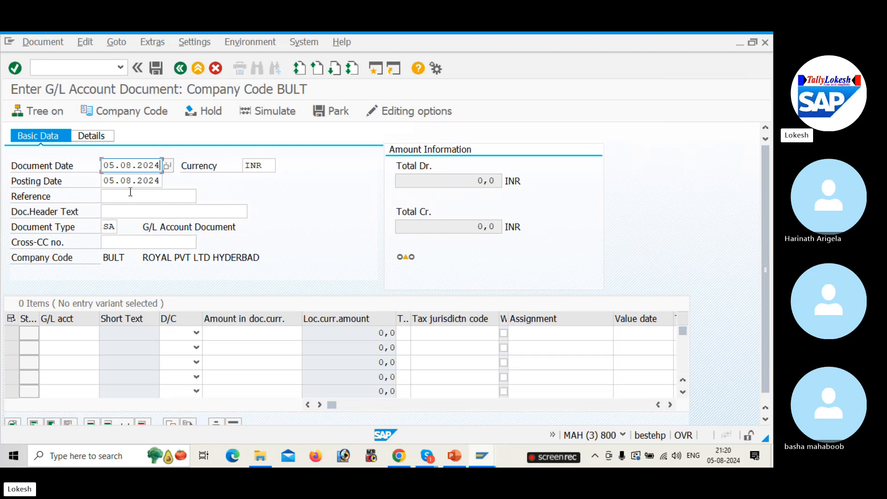
left_click(134, 196)
left_click(132, 207)
left_click(132, 211)
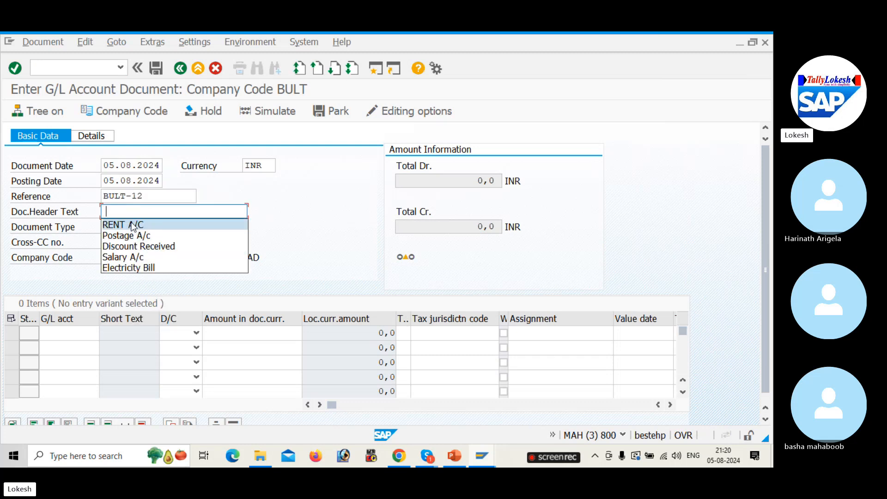
left_click(134, 225)
Step: Enter the first line item with the Rent A/c G/L account 400001 as a debit of 10000
left_click(76, 333)
left_click(104, 333)
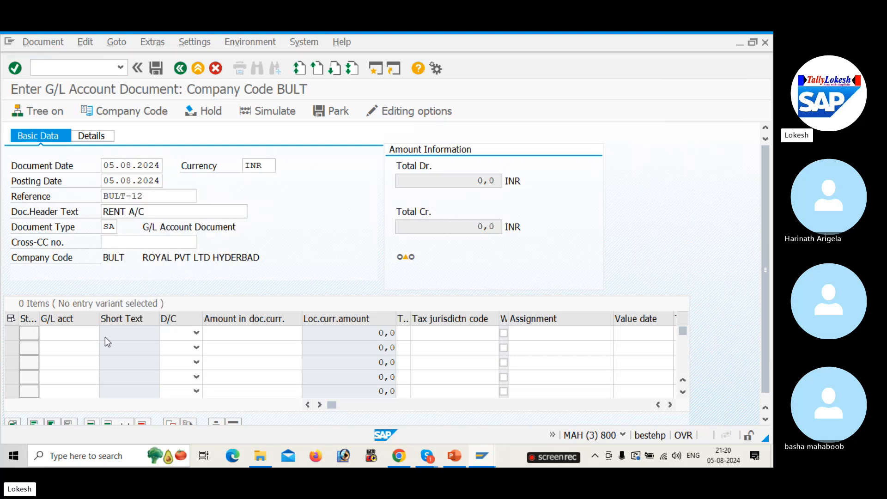
key("Return")
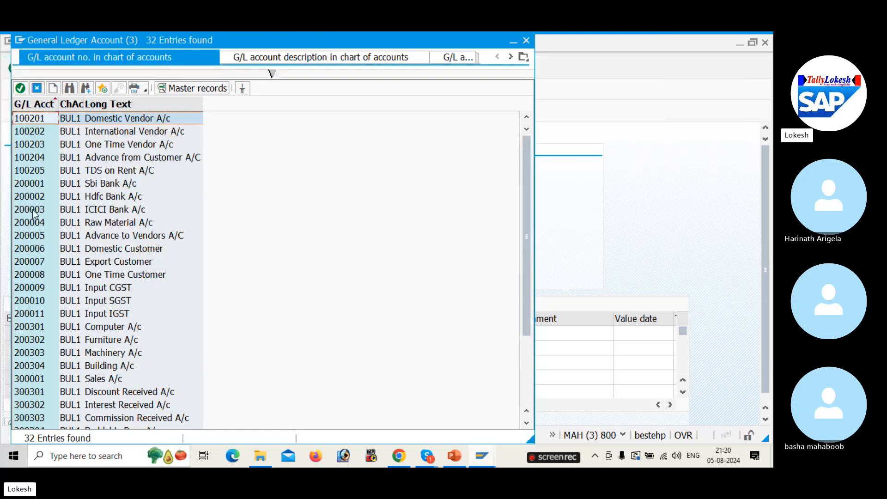
scroll(111, 379, "down", 3)
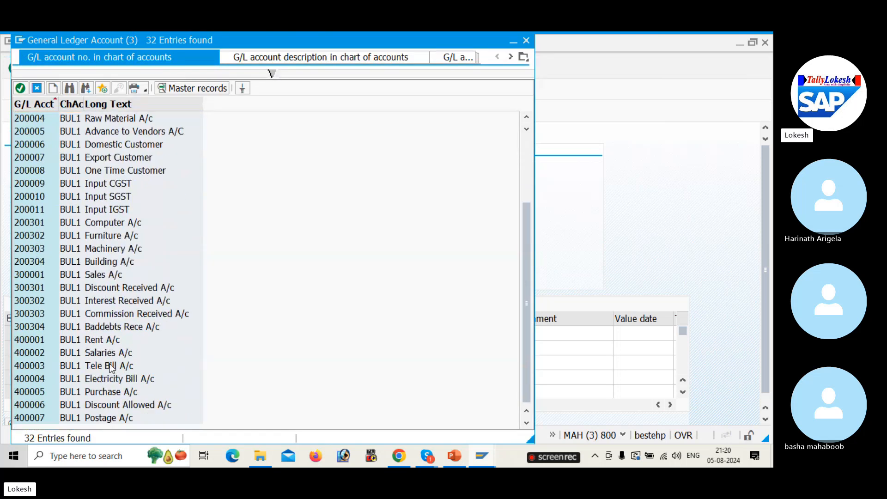
double_click(107, 342)
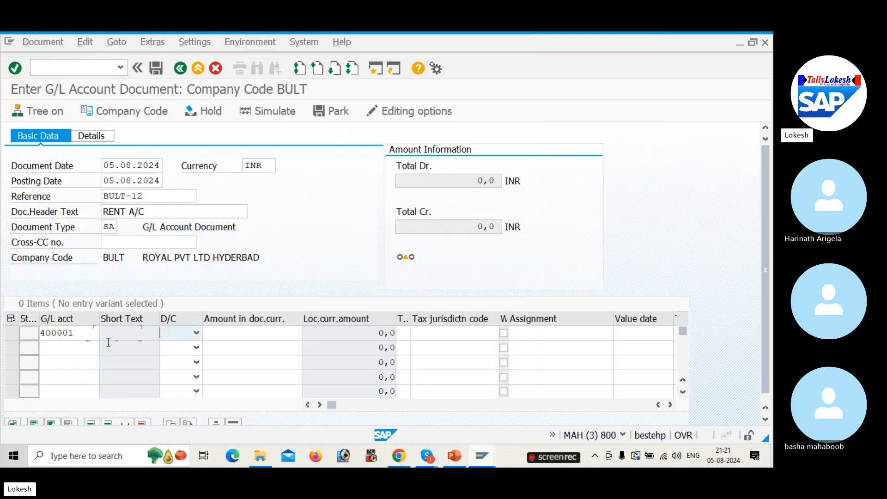
left_click(197, 332)
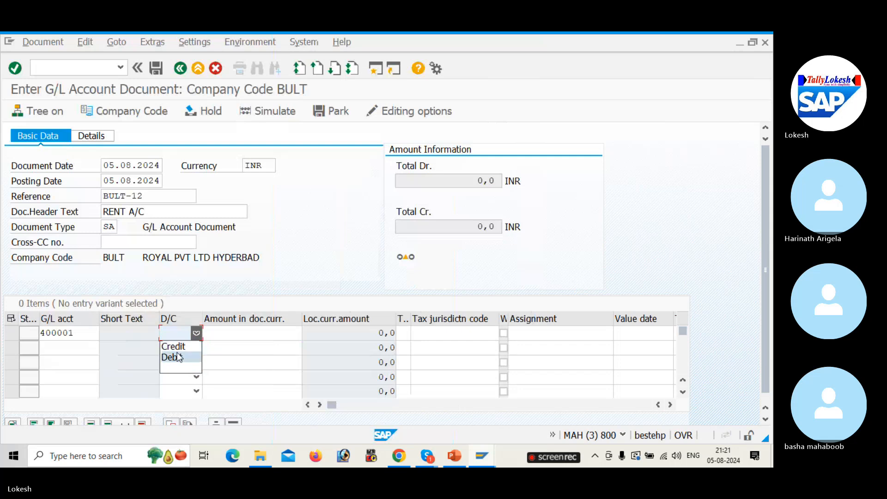
left_click(178, 356)
left_click(251, 333)
left_click(259, 348)
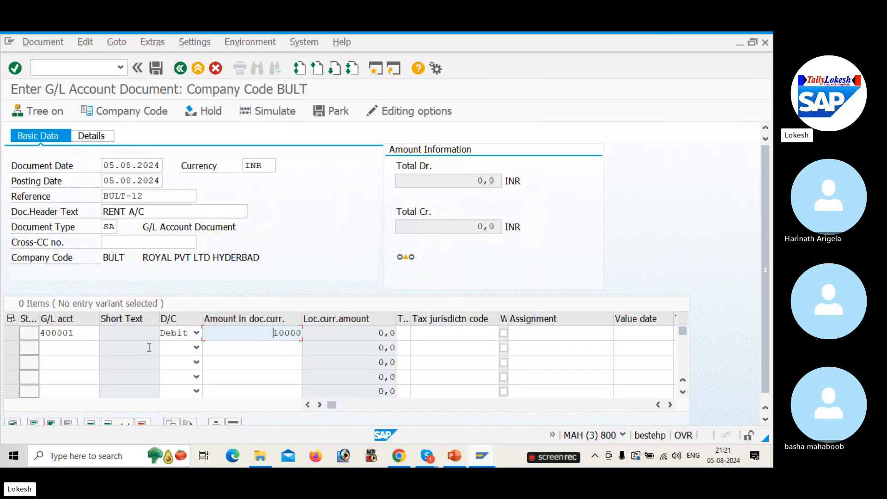
Step: Enter a second line item on G/L account 400001 as a debit of 10000
left_click(79, 349)
left_click(55, 240)
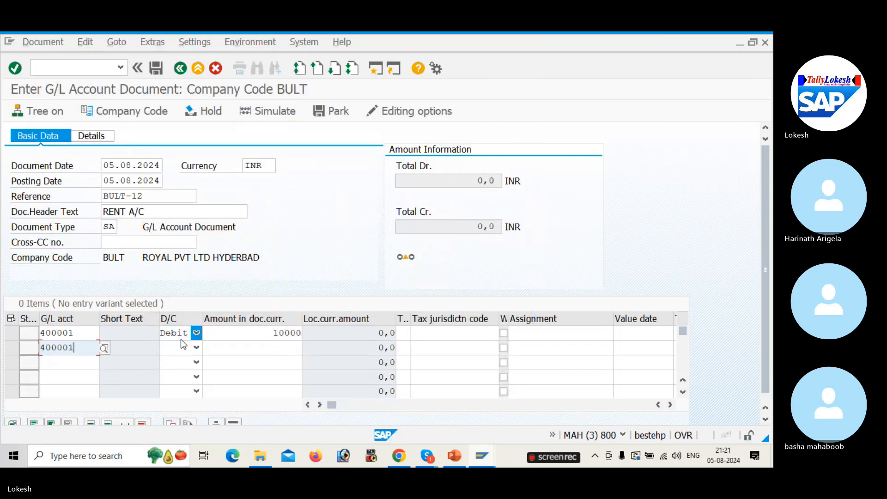
left_click(196, 348)
left_click(174, 371)
left_click(268, 351)
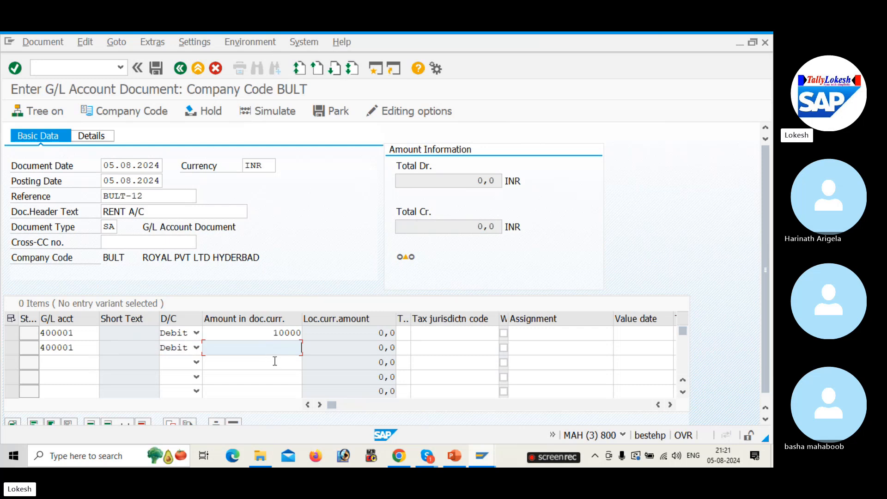
left_click(282, 248)
Step: Enter the third line item on G/L account 200001 as a credit of 20000
left_click(85, 363)
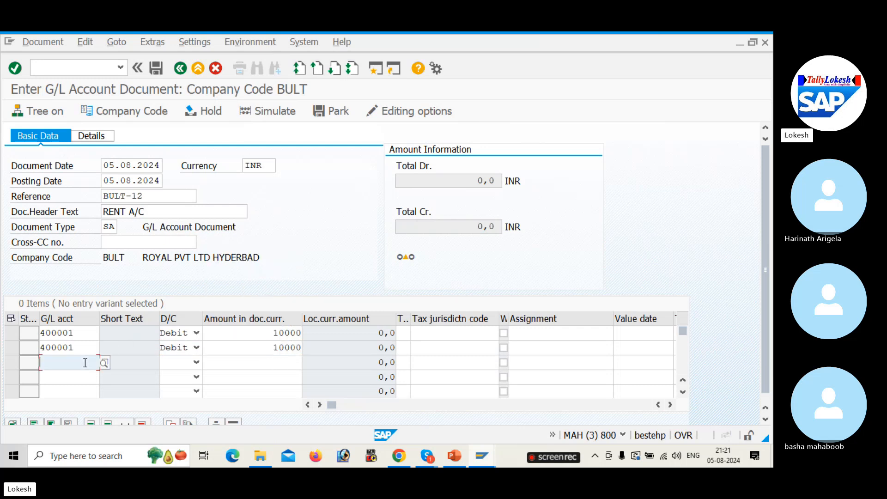
left_click(79, 264)
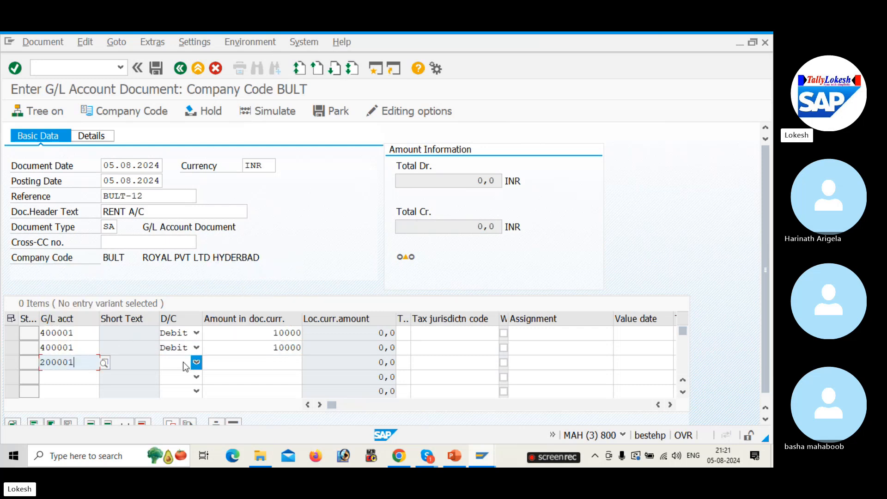
left_click(196, 362)
left_click(185, 377)
left_click(285, 362)
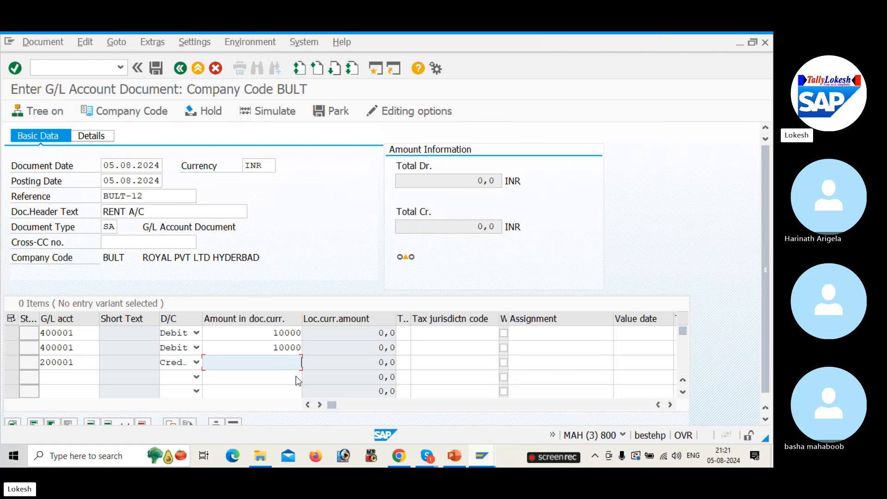
left_click(296, 275)
Step: Give the first line item the value date 05.08.2024 and the text Rent A/c
key("Tab")
key("Tab")
key("Tab")
key("Tab")
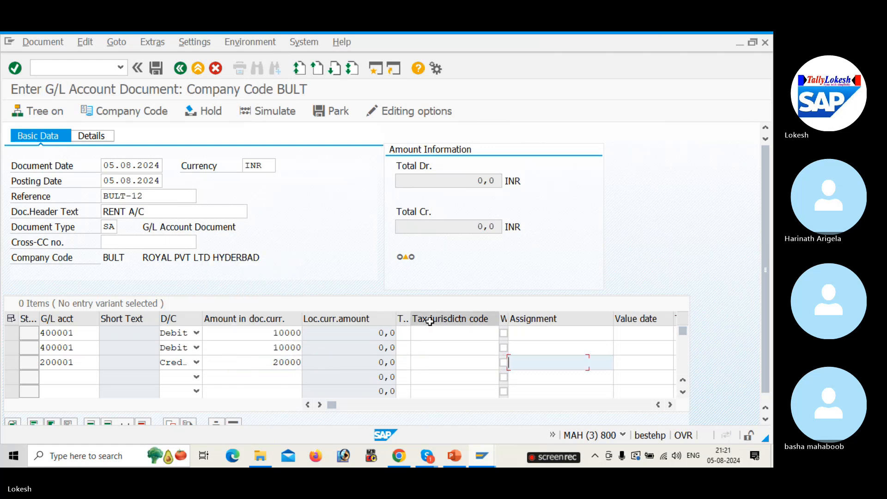
key("Tab")
key("Tab")
key("Tab")
left_click(560, 333)
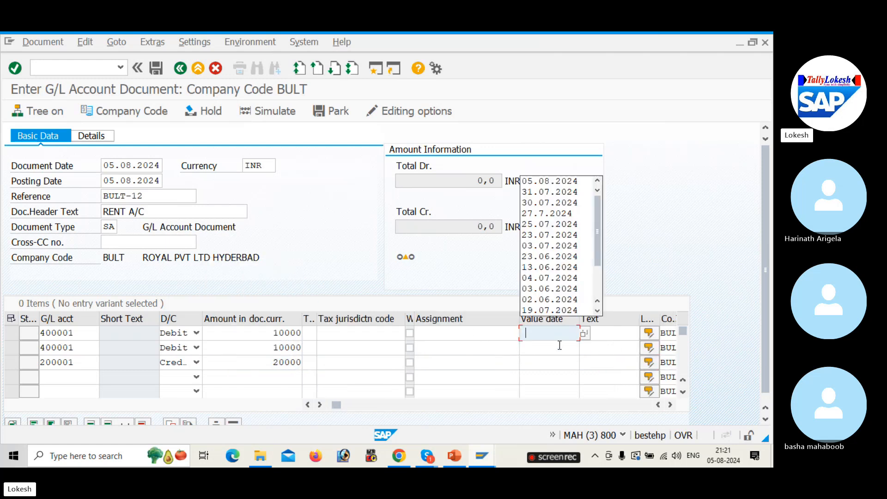
left_click(549, 178)
left_click(609, 334)
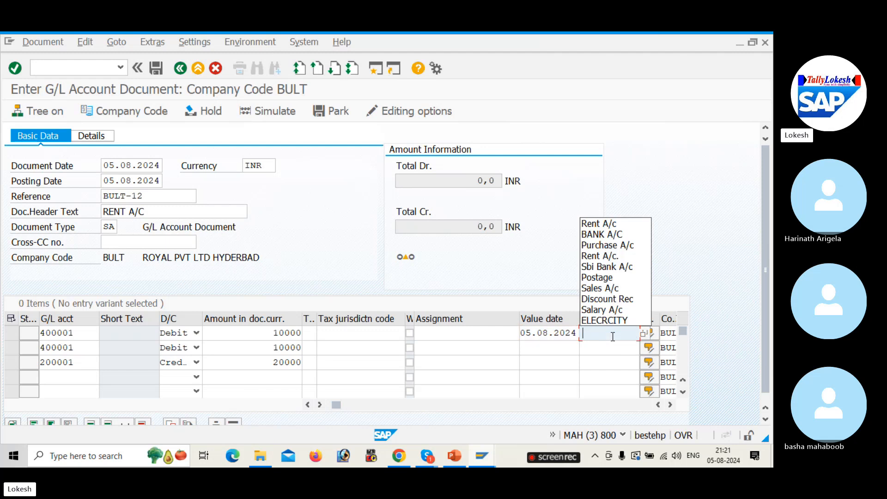
left_click(596, 224)
Step: Give the second line item the value date 05.08.2024 and the text Rent A/c
left_click(550, 342)
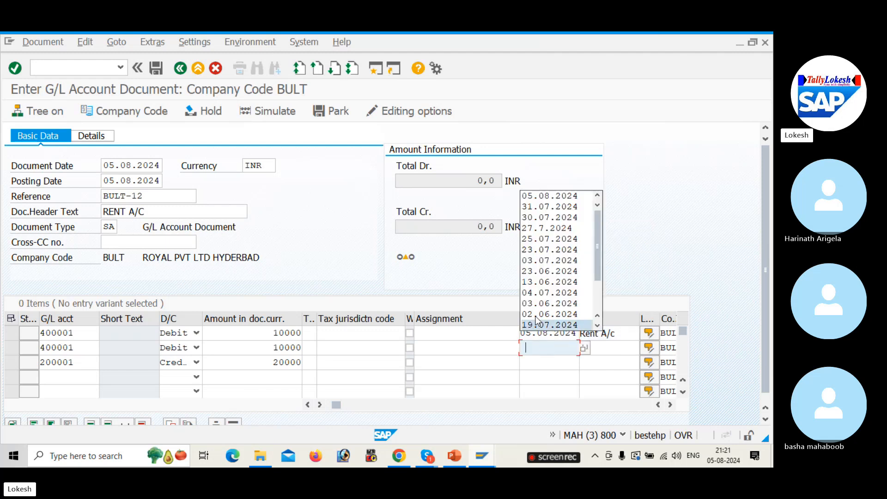
left_click(554, 196)
left_click(619, 351)
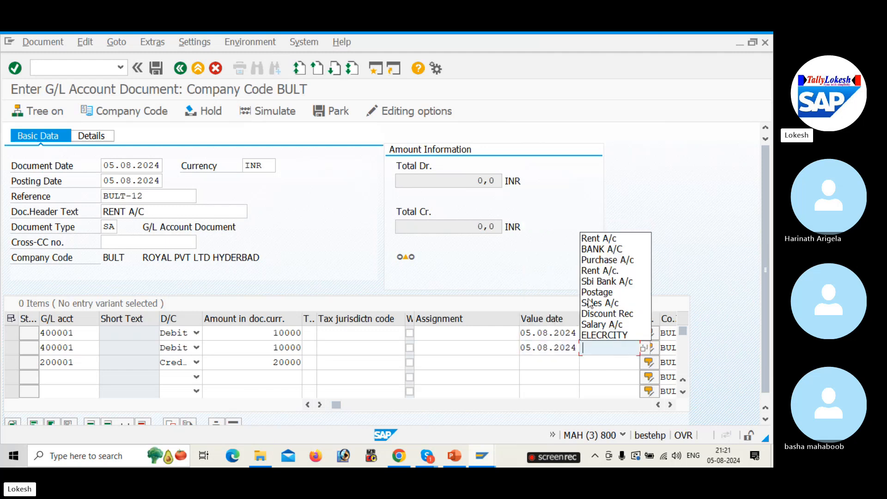
left_click(596, 237)
Step: Give the third line item the value date 05.08.2024 and the text BANK A/C
left_click(555, 368)
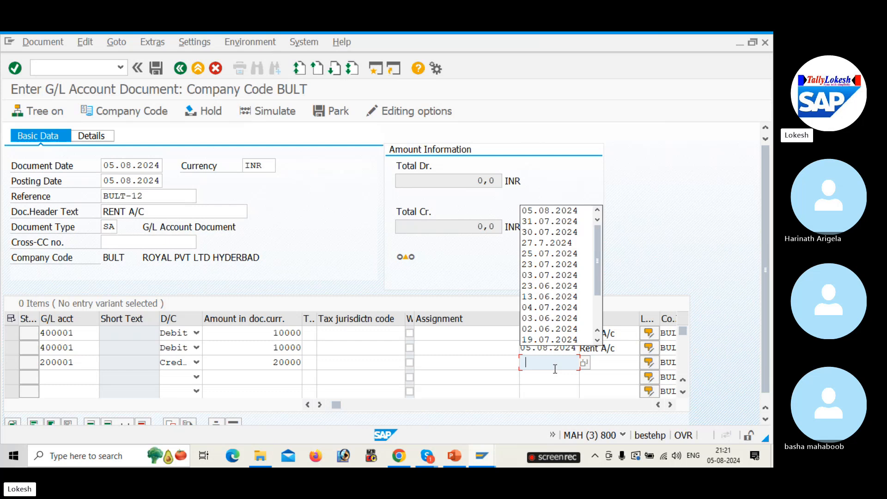
left_click(550, 211)
left_click(624, 363)
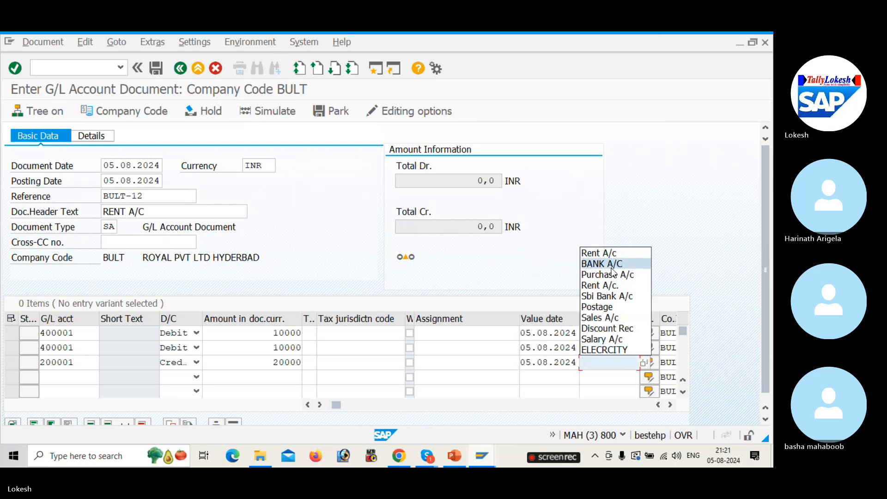
left_click(610, 264)
Step: Look up the cost centers and assign 1001 (COLLECTION EXP) to the first rent line
key("Tab")
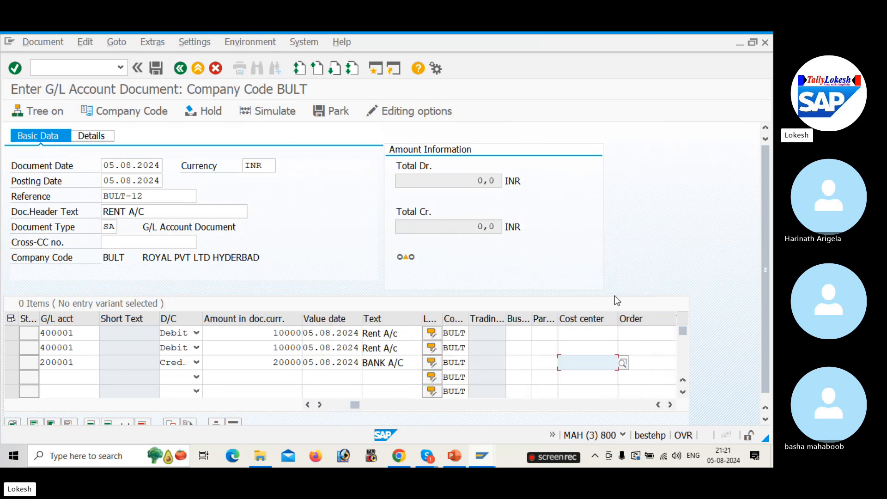
left_click(600, 333)
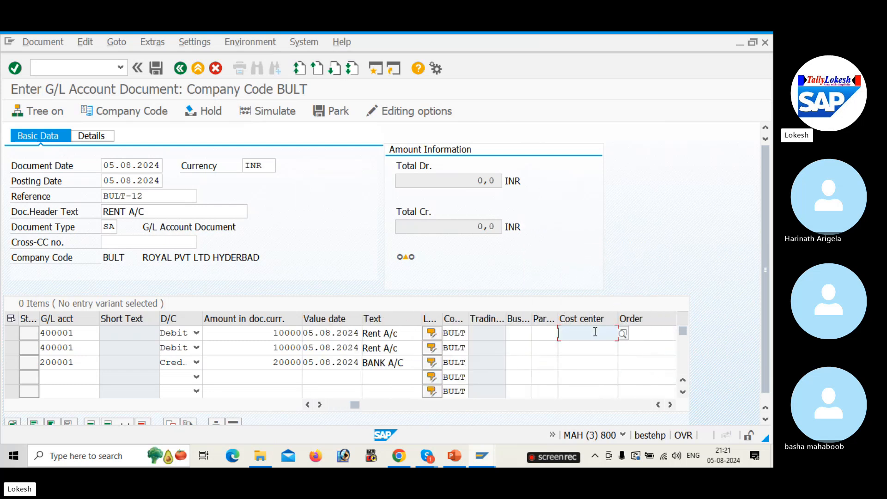
left_click(622, 336)
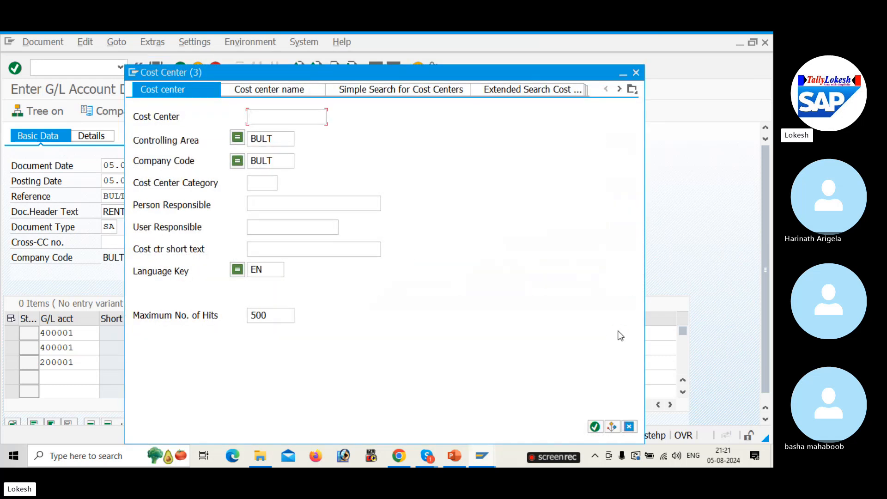
key("Return")
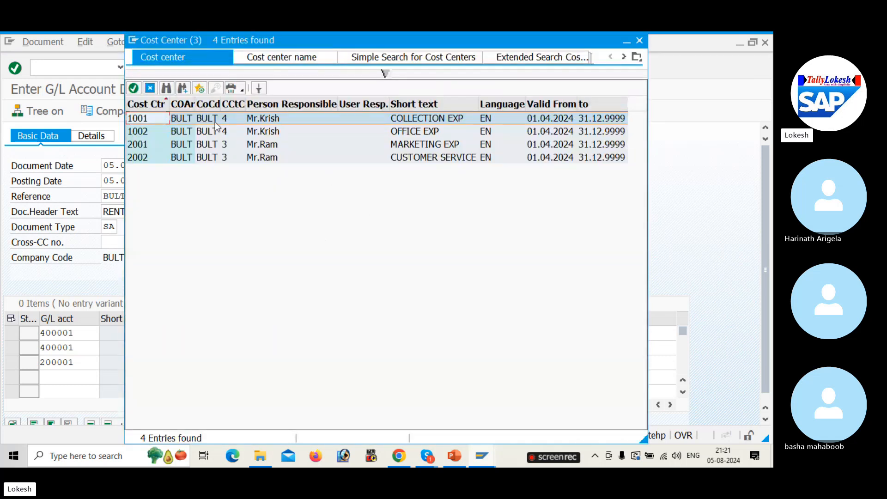
double_click(215, 121)
Step: Assign cost center 1002 (OFFICE EXP) to the second rent line and check the document entries
left_click(590, 348)
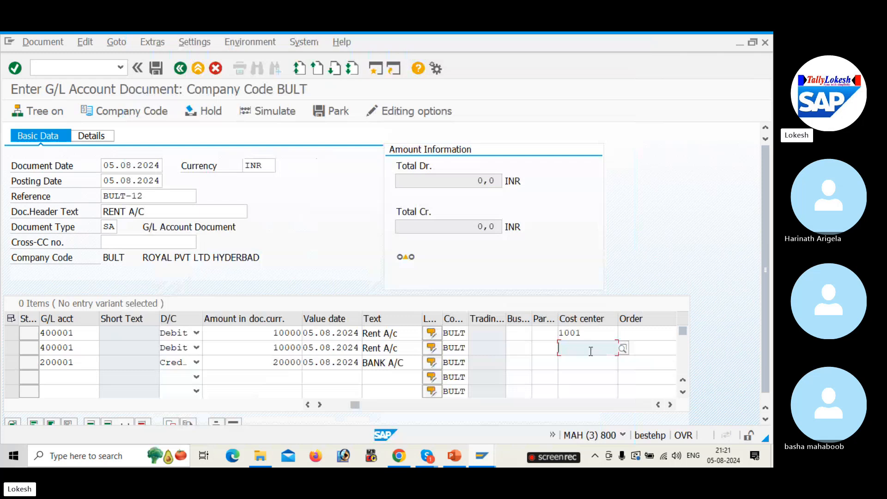
left_click(621, 350)
key("Return")
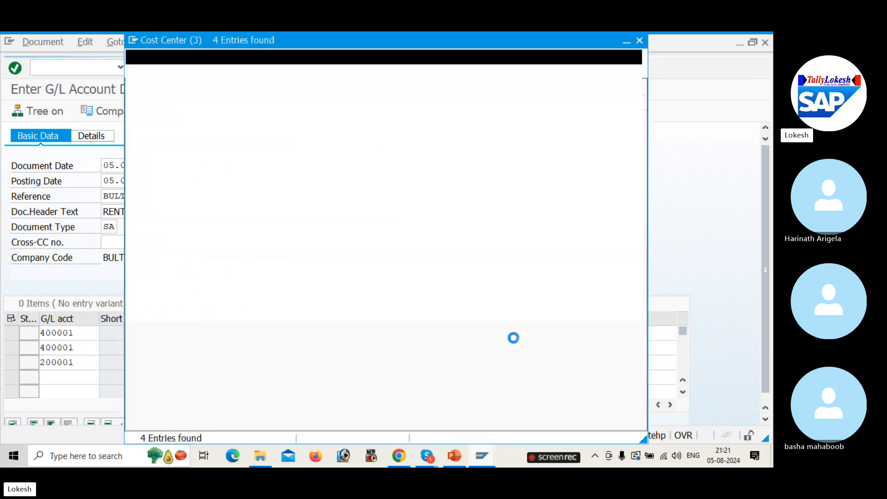
double_click(158, 128)
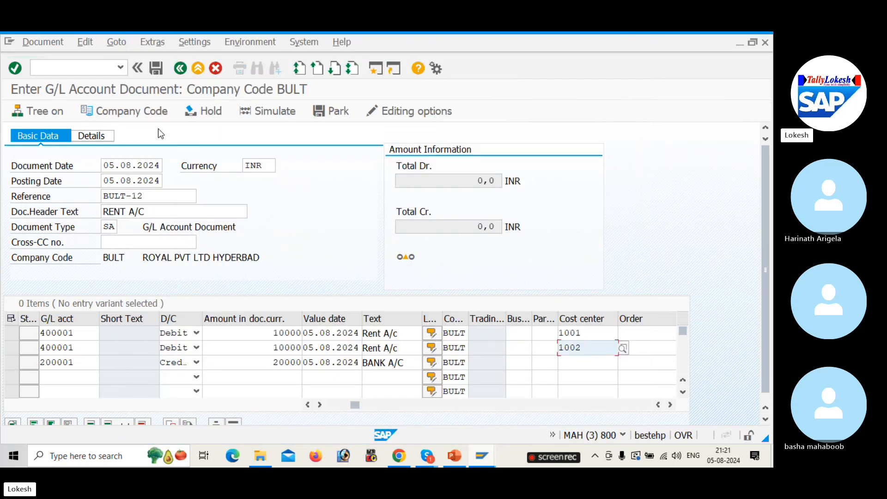
key("Return")
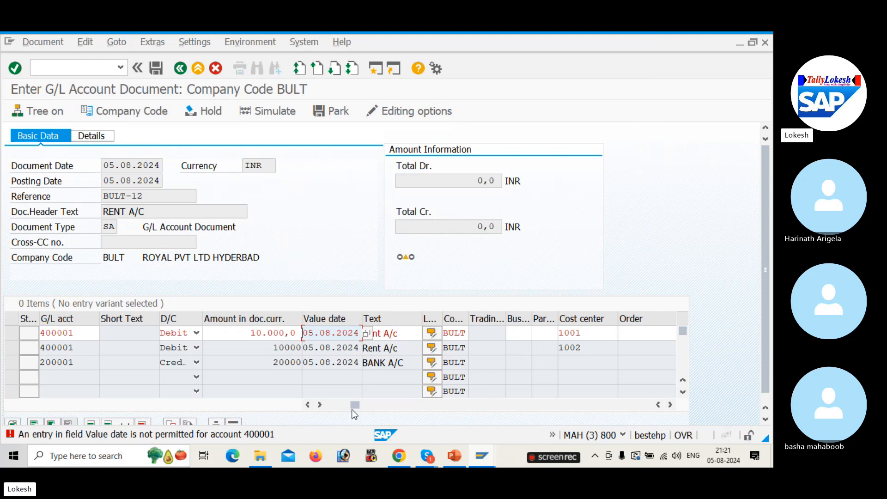
Step: Clear the value date from the first rent line and recheck the entries
key("BackSpace")
key("BackSpace")
key("BackSpace")
key("BackSpace")
key("BackSpace")
key("BackSpace")
key("BackSpace")
key("BackSpace")
key("BackSpace")
key("BackSpace")
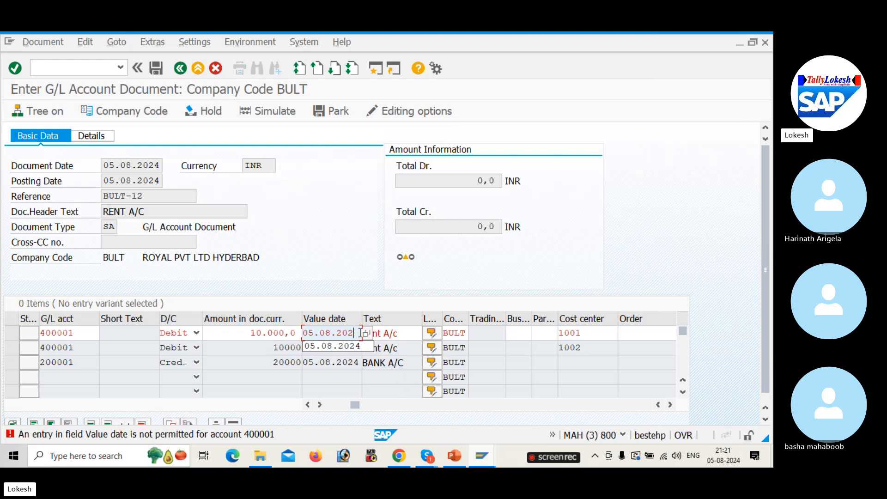
key("Return")
Step: Clear the value date from the second rent line and recheck the document entries
left_click(360, 348)
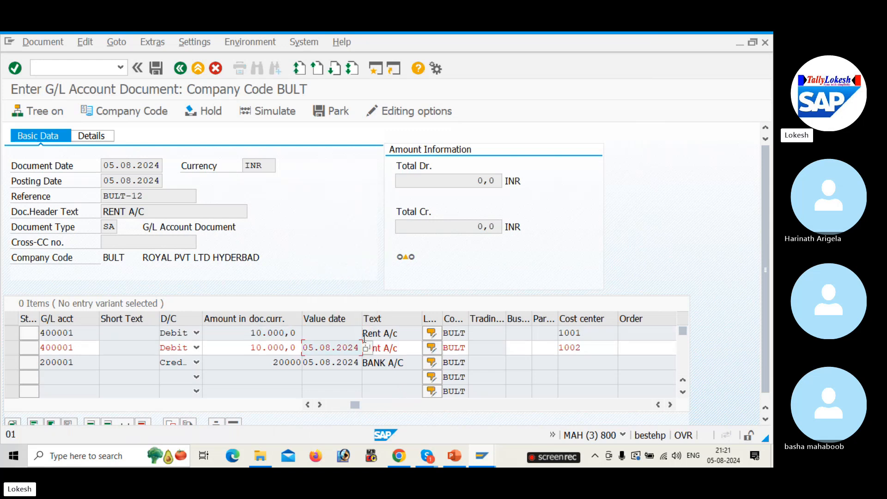
key("BackSpace")
key("BackSpace")
key("BackSpace")
key("BackSpace")
key("BackSpace")
key("BackSpace")
key("BackSpace")
key("BackSpace")
key("BackSpace")
key("BackSpace")
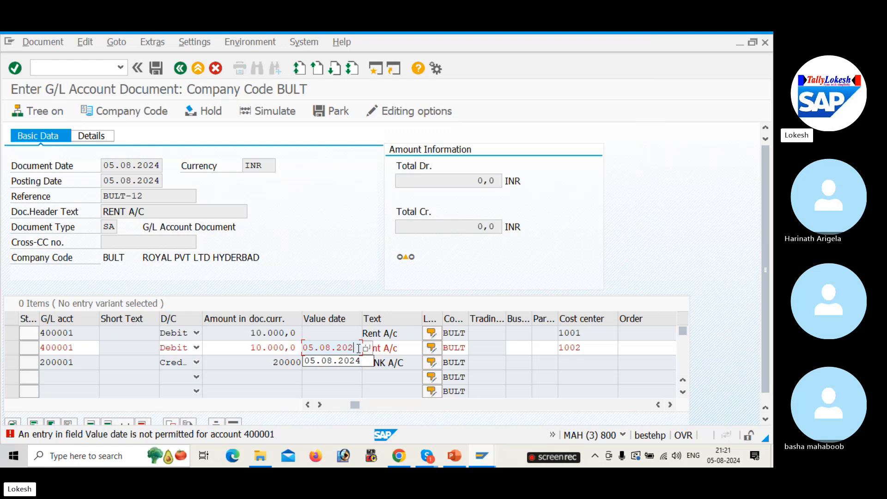
key("Return")
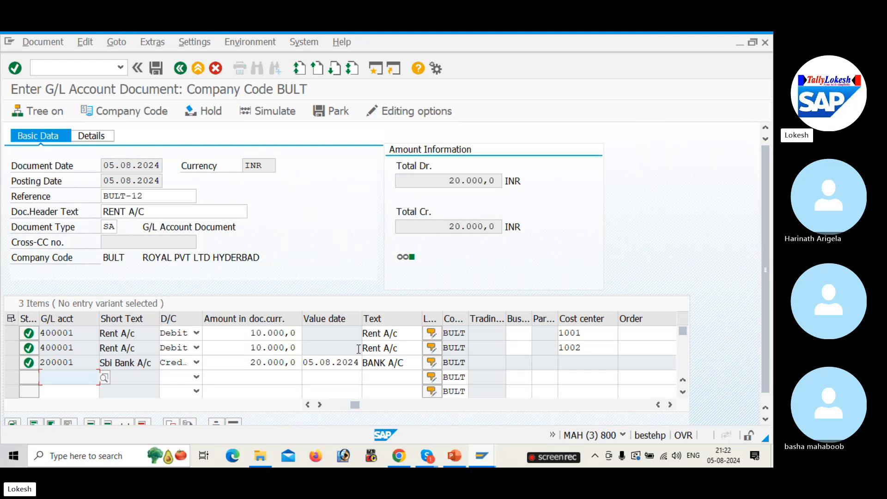
Step: Read the SAP Community answer about CO object assignment in the browser, then return to the SAP document
key("alt+Tab")
key("alt+Tab")
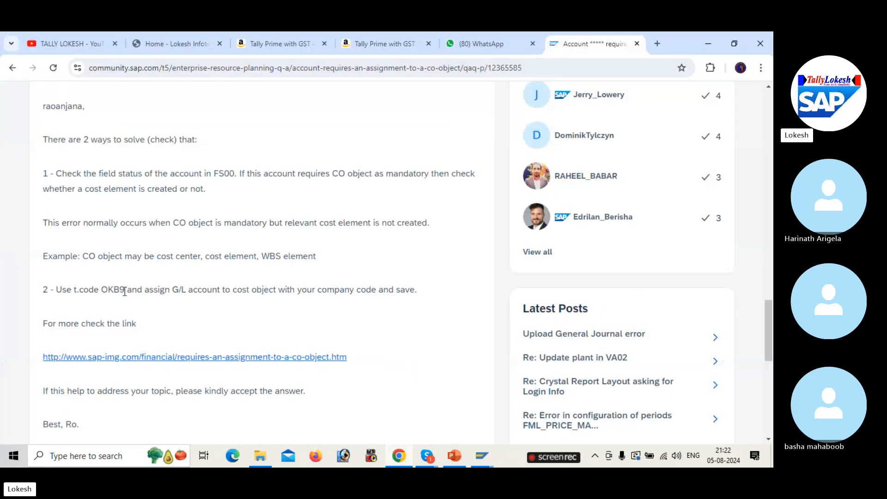
scroll(156, 307, "down", 7)
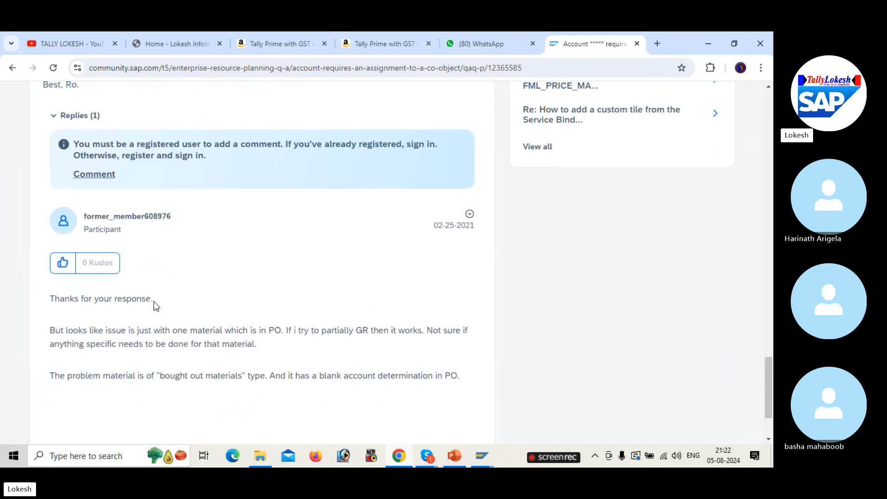
key("alt+Tab")
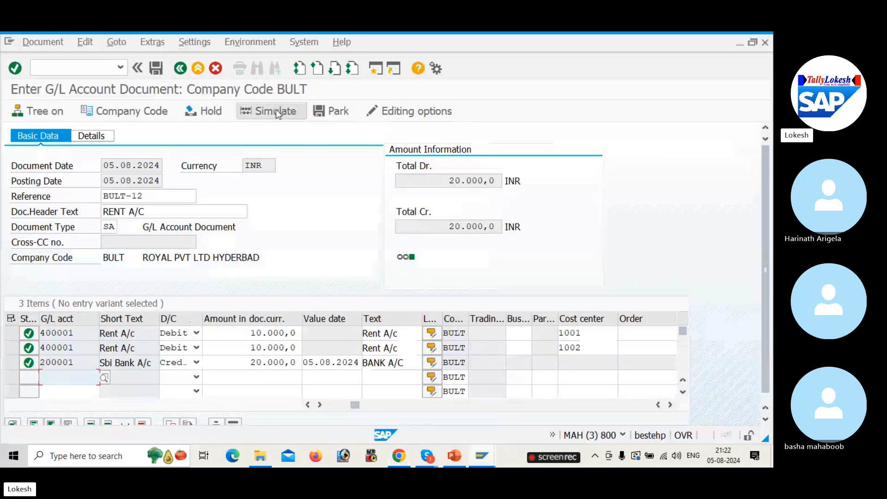
Step: Simulate the rent document and try to post it, closing the dialog that comes up
left_click(276, 111)
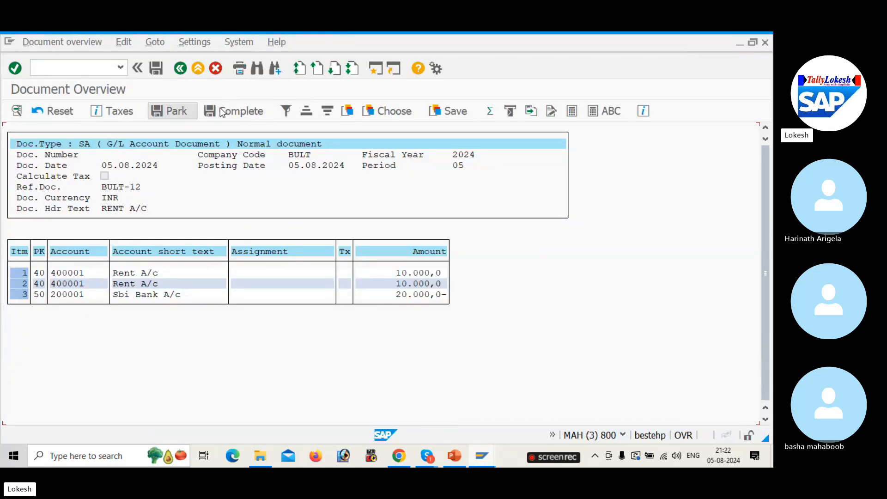
left_click(157, 69)
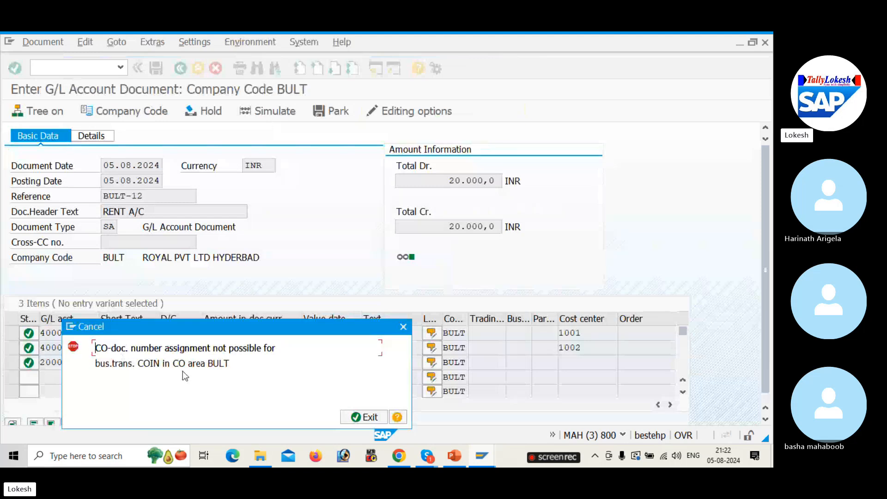
left_click(353, 417)
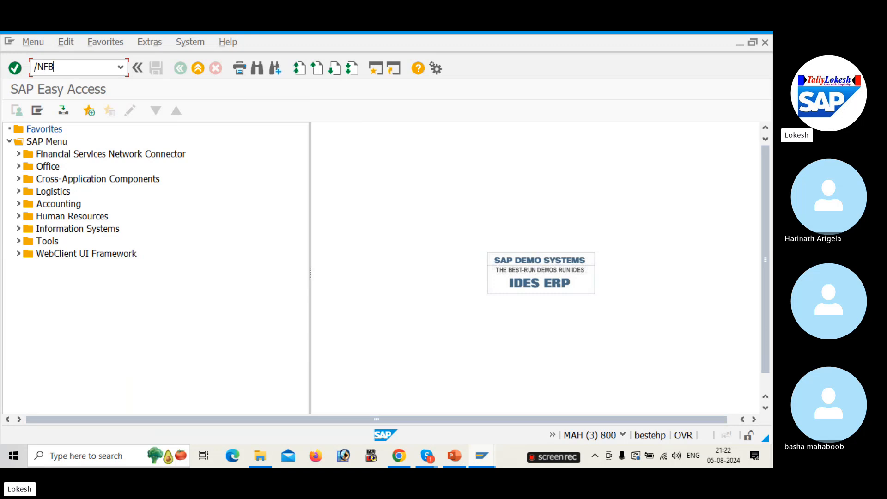
Step: Open a new G/L account document with transaction FB50 and set its document date to 05.08.2024
type("/NFB50")
key("Return")
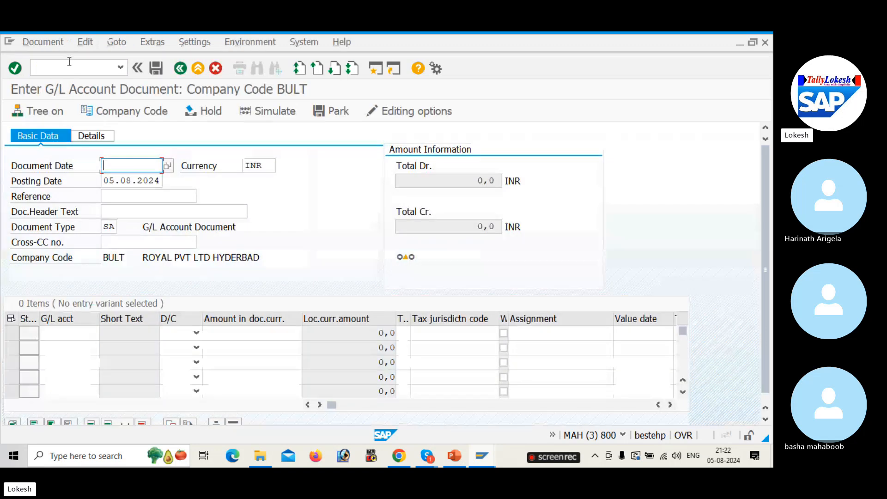
key("Tab")
key("Tab")
key("Tab")
key("Tab")
key("shift+Tab")
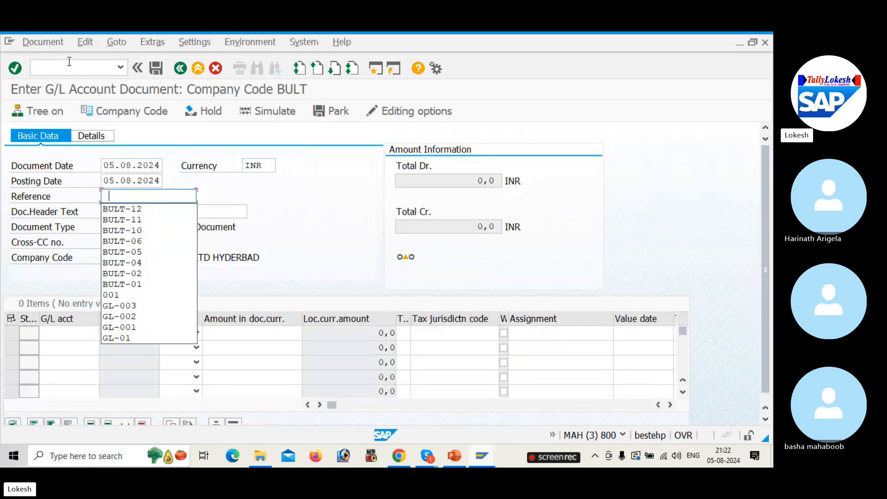
Step: Fill in the document header with reference BULT-12 and header text RENT A/C
key("Down")
key("Tab")
key("Down")
key("Tab")
key("Tab")
key("Tab")
key("Tab")
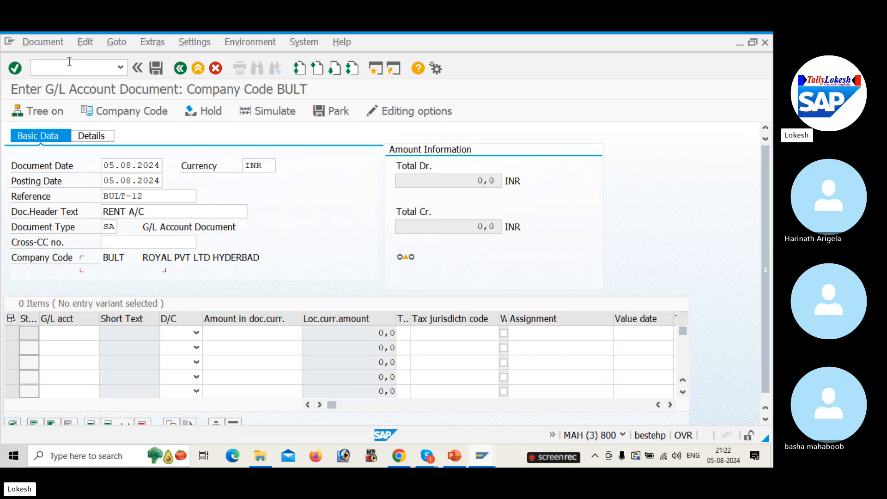
Step: Enter the first line item as a debit of 10000 to G/L account 400001
key("Down")
key("Tab")
key("d")
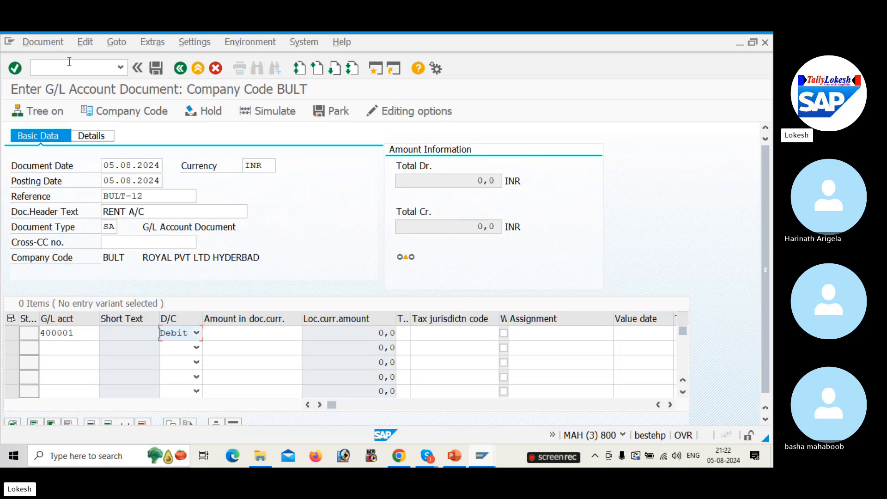
key("Tab")
key("Down")
Step: Give the first line item the value date 05.08.2024 and the text Rent A/c
key("Tab")
key("Tab")
key("Tab")
key("Tab")
key("Tab")
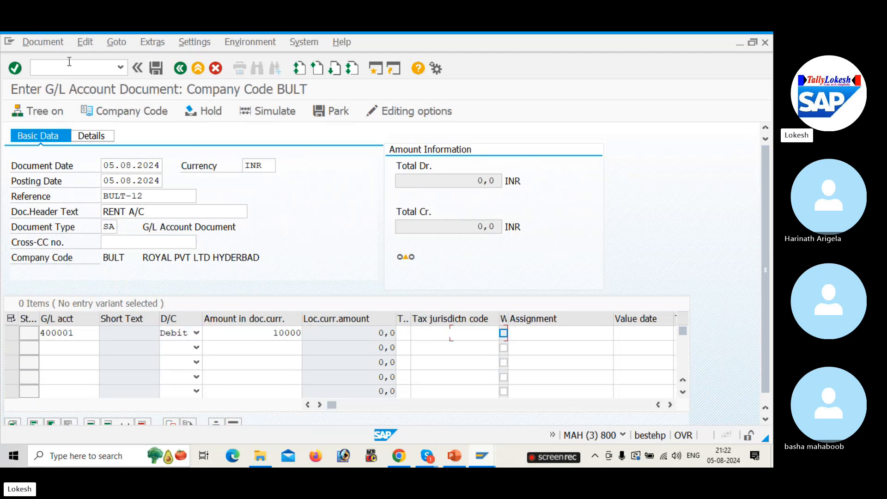
key("Down")
key("Tab")
key("Down")
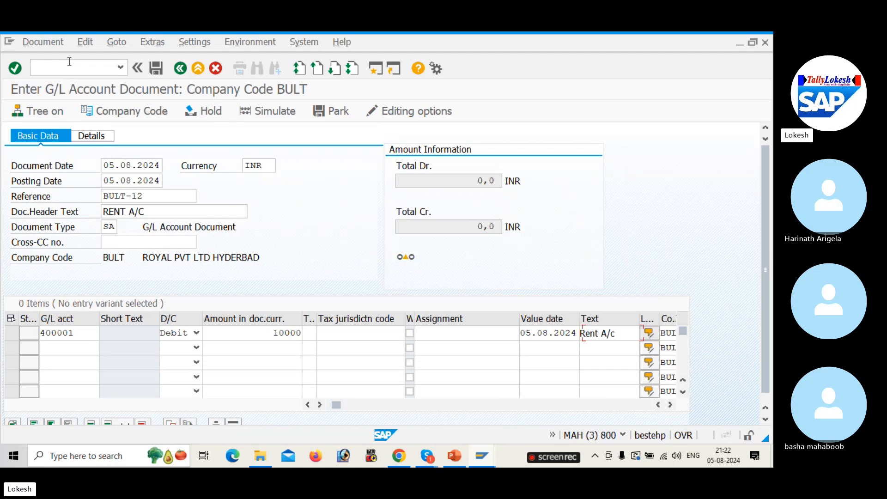
Step: Enter the second line item as a debit of 10000 to G/L account 400001
left_click(54, 347)
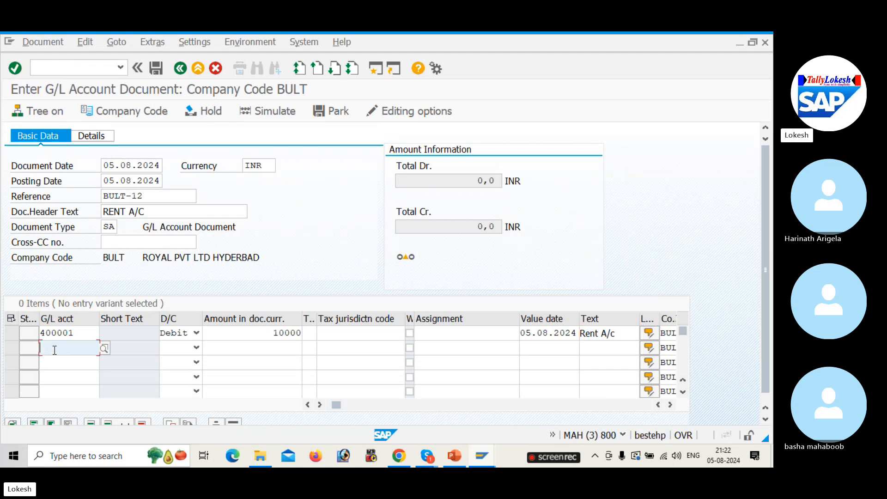
key("Down")
key("Tab")
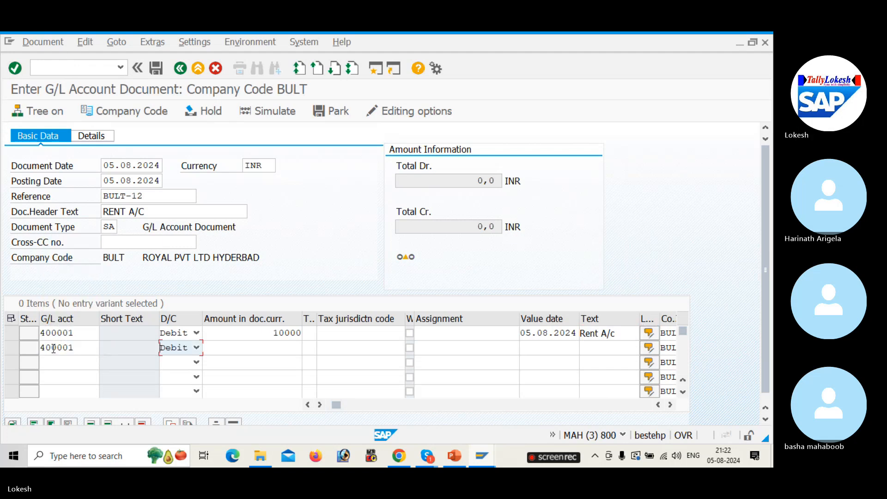
key("Tab")
key("Down")
Step: Give the second line item the value date 05.08.2024 and the text Rent A/c
key("Tab")
key("Tab")
key("Tab")
key("Tab")
key("Tab")
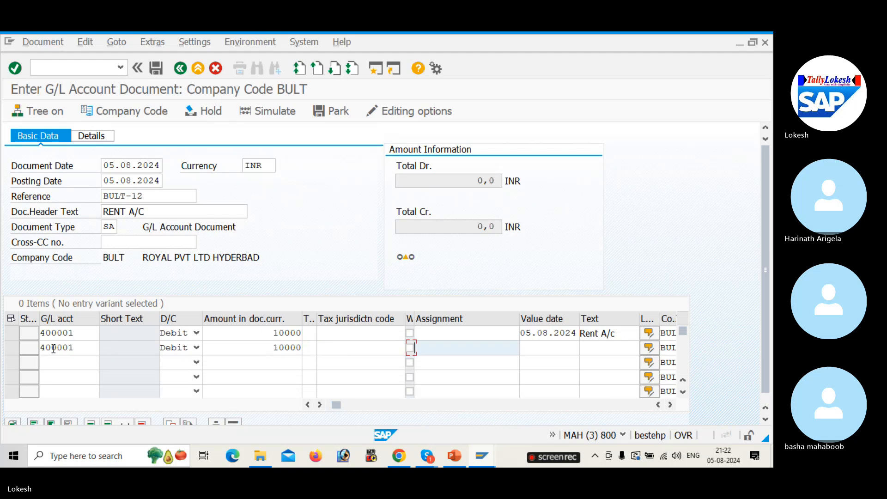
key("Down")
key("Tab")
key("Down")
key("Tab")
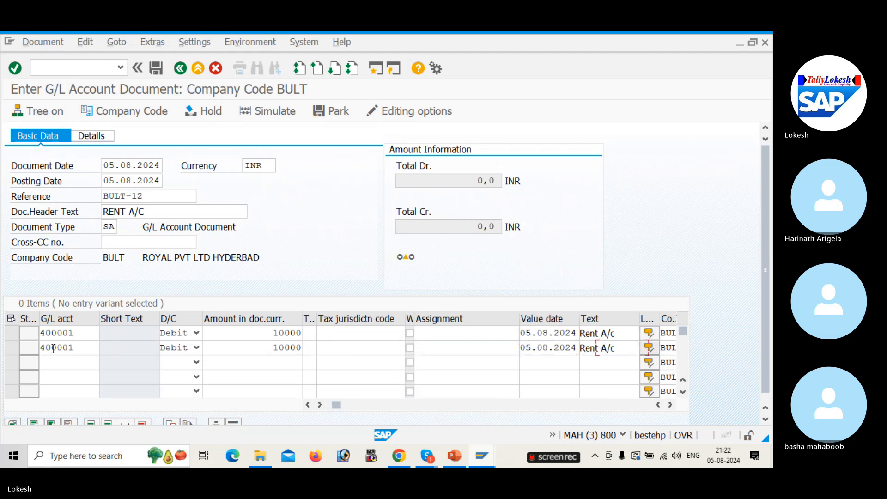
Step: Enter the third line item as a credit of 20000 to G/L account 200001
left_click(79, 365)
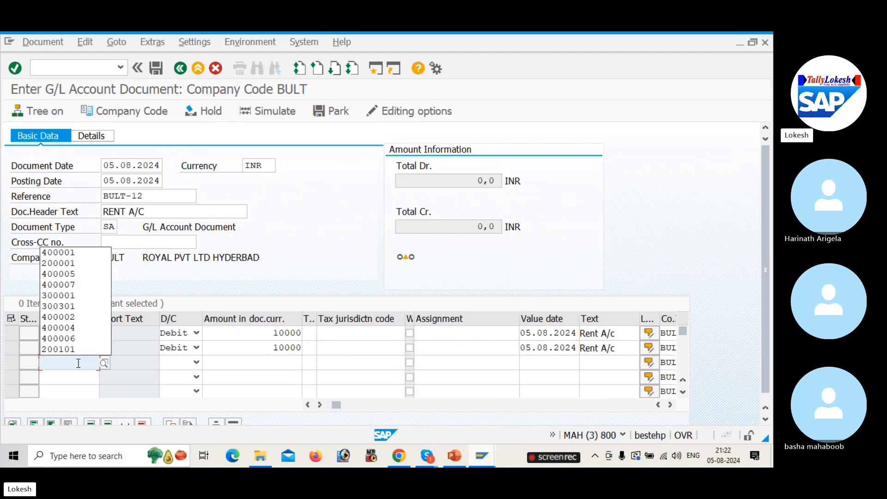
key("Down")
key("Tab")
key("Down")
key("Down")
key("Tab")
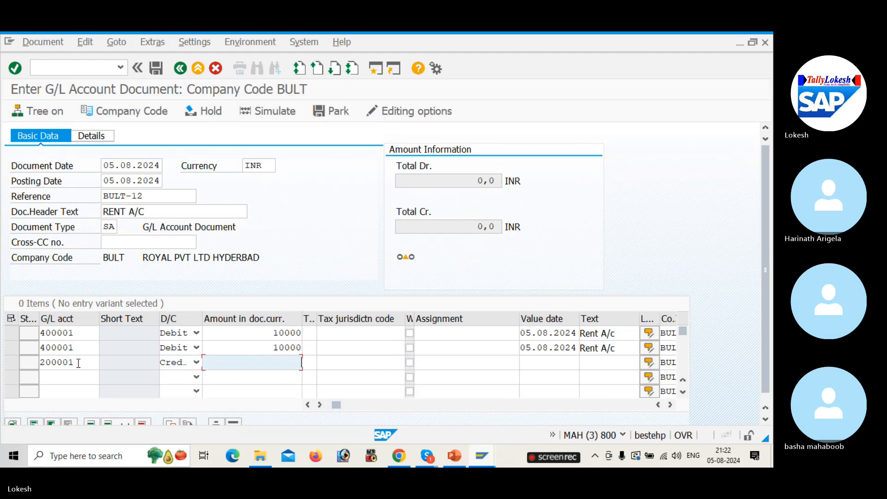
key("Down")
key("Down")
Step: Set the value date of the third line item to 05.08.2024
key("Tab")
key("Tab")
key("Tab")
key("Tab")
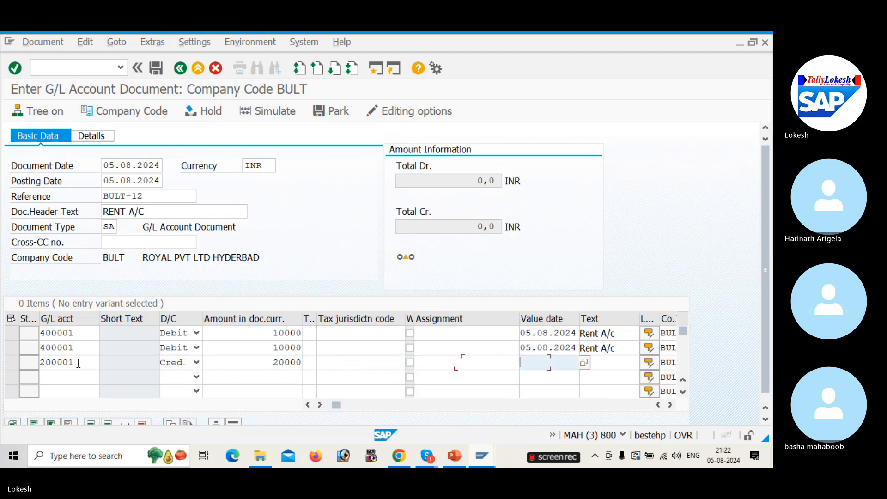
key("Down")
key("Tab")
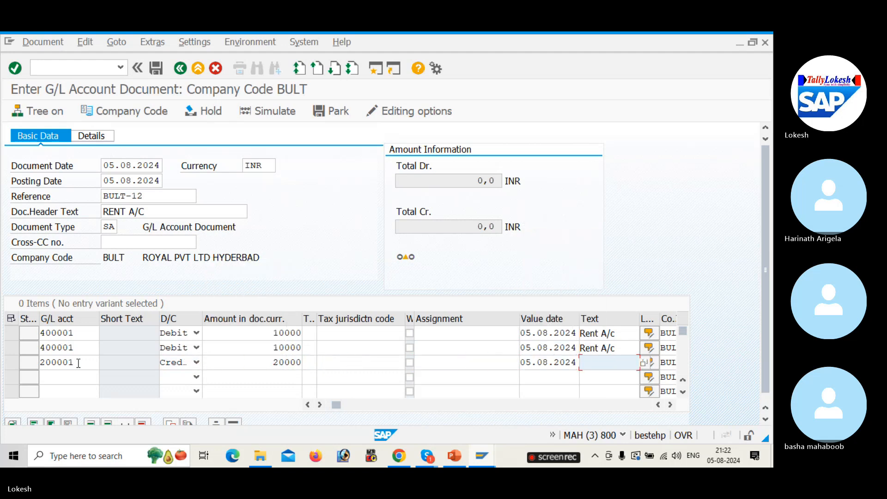
Step: Clear the value date from the first rent line
left_click(575, 332)
key("BackSpace")
key("BackSpace")
key("BackSpace")
key("BackSpace")
key("BackSpace")
key("BackSpace")
key("BackSpace")
key("BackSpace")
key("BackSpace")
key("BackSpace")
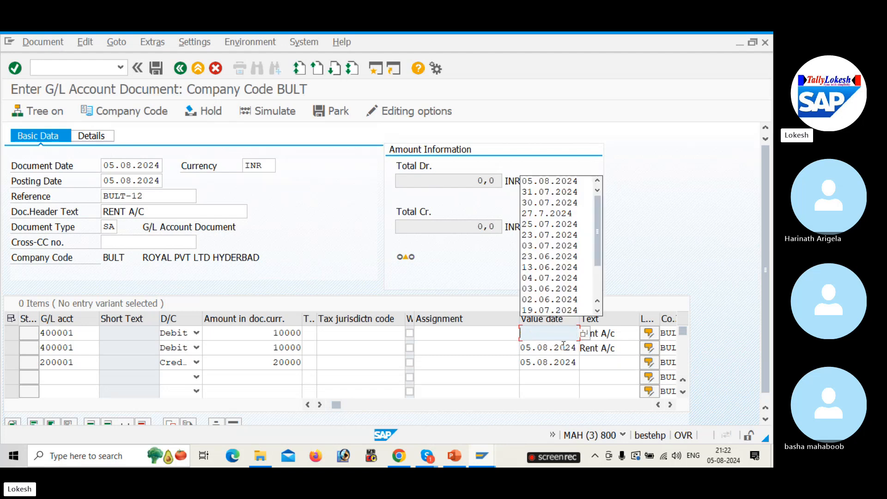
Step: Clear the value date from the second rent line
left_click(578, 350)
key("BackSpace")
key("BackSpace")
key("BackSpace")
key("BackSpace")
key("BackSpace")
key("BackSpace")
key("BackSpace")
key("BackSpace")
key("BackSpace")
key("BackSpace")
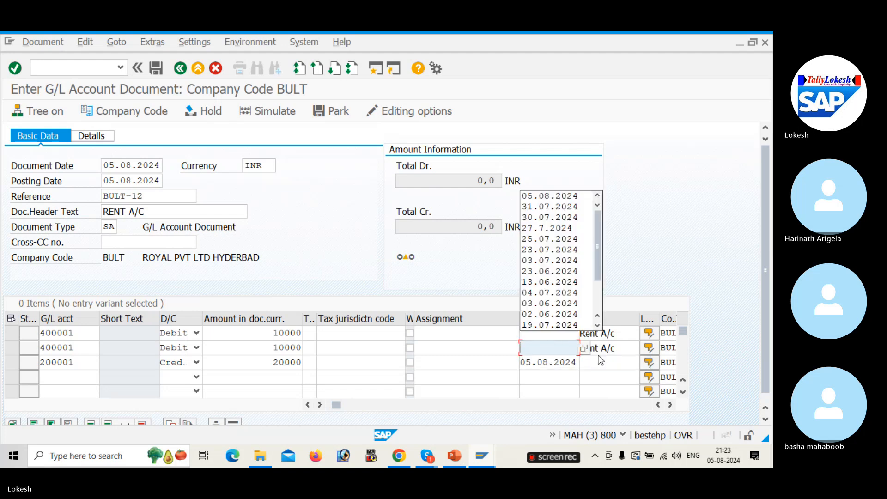
Step: Give the bank credit line the text BANK A/C
left_click(606, 361)
left_click(604, 264)
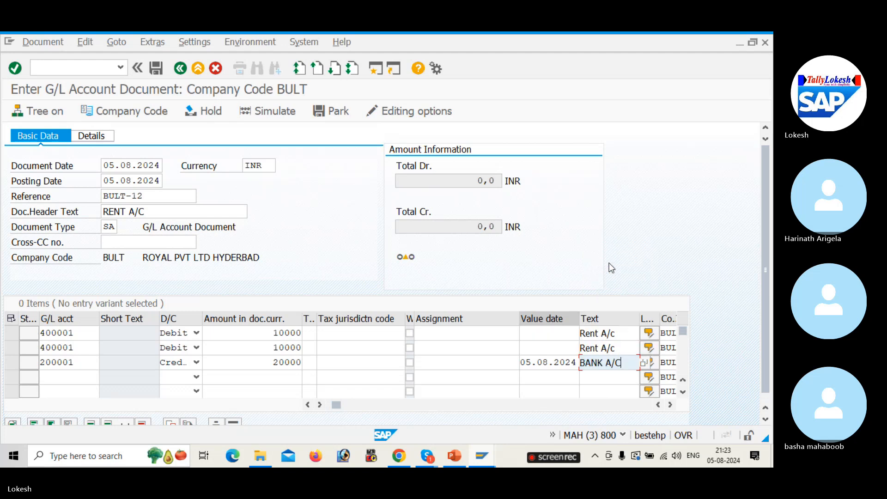
key("Tab")
key("Tab")
key("Tab")
key("Tab")
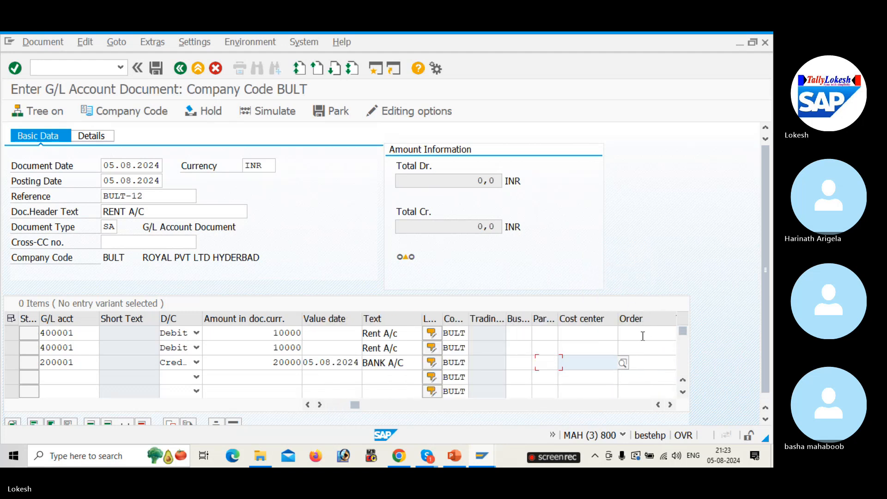
Step: Assign cost center 1001 to both rent lines and check the document entries
left_click(584, 333)
left_click(586, 345)
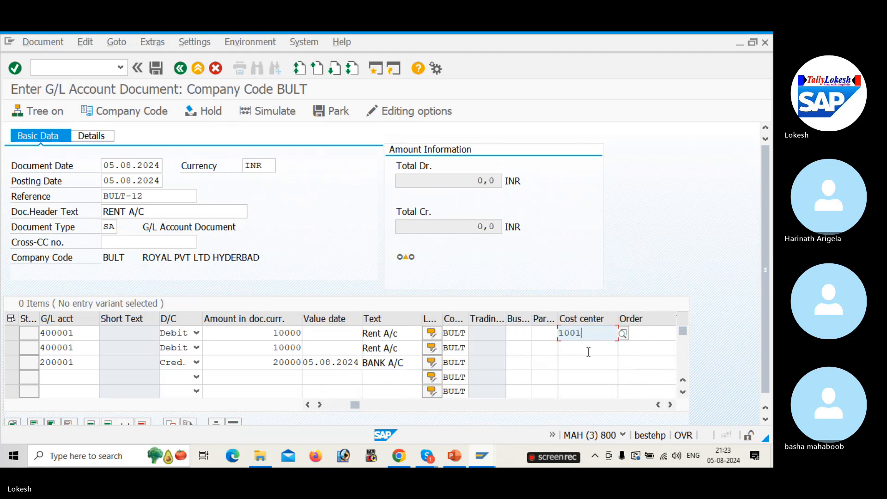
left_click(588, 349)
left_click(588, 361)
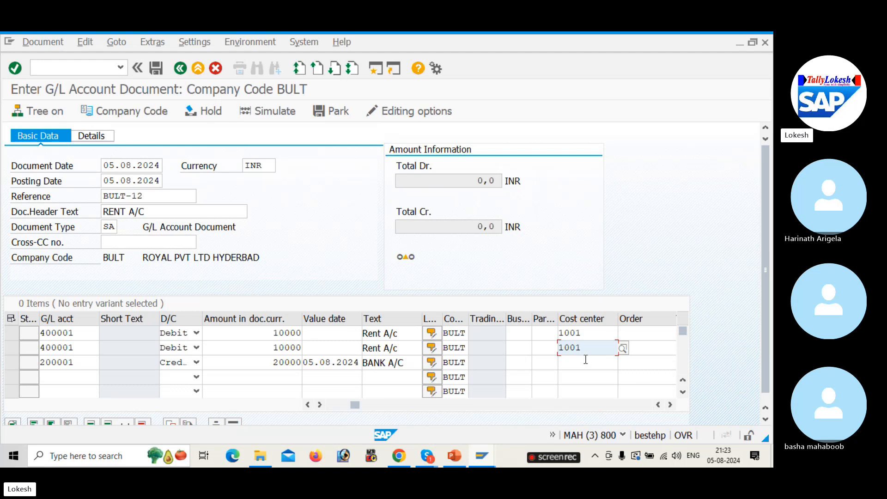
key("Return")
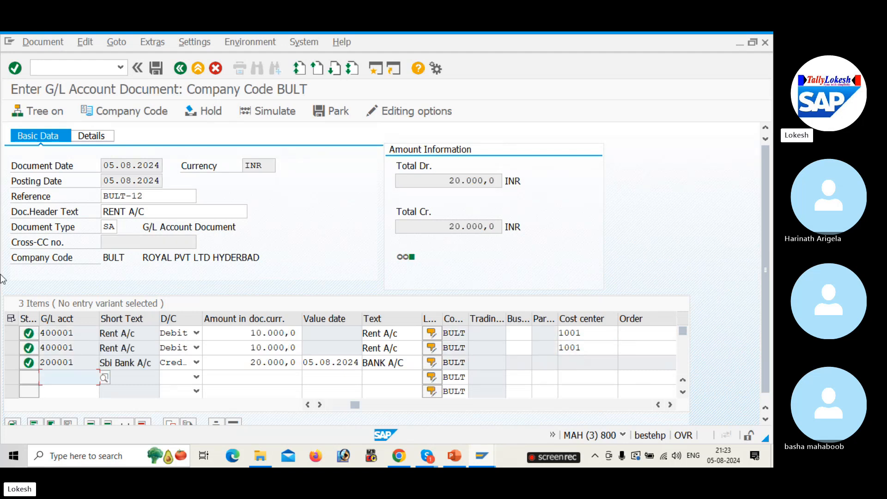
Step: Simulate the document and review the details of the bank credit item and the first rent item
left_click(287, 111)
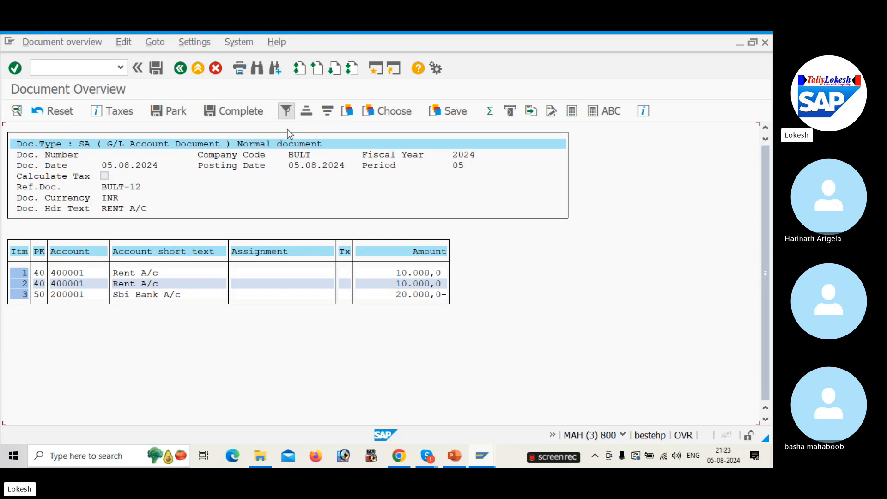
double_click(183, 294)
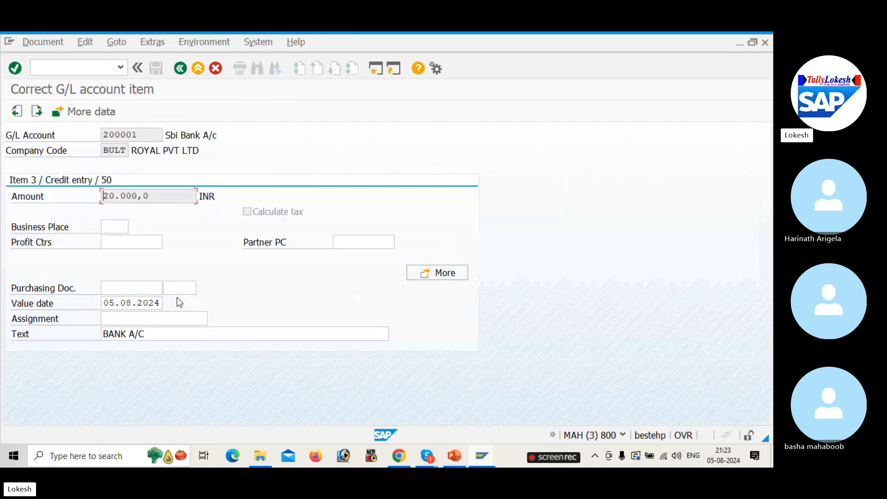
left_click(180, 68)
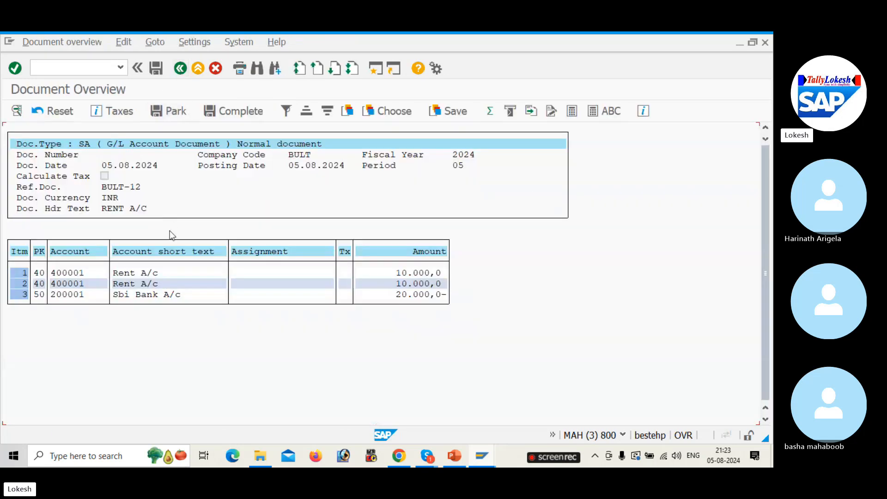
double_click(161, 272)
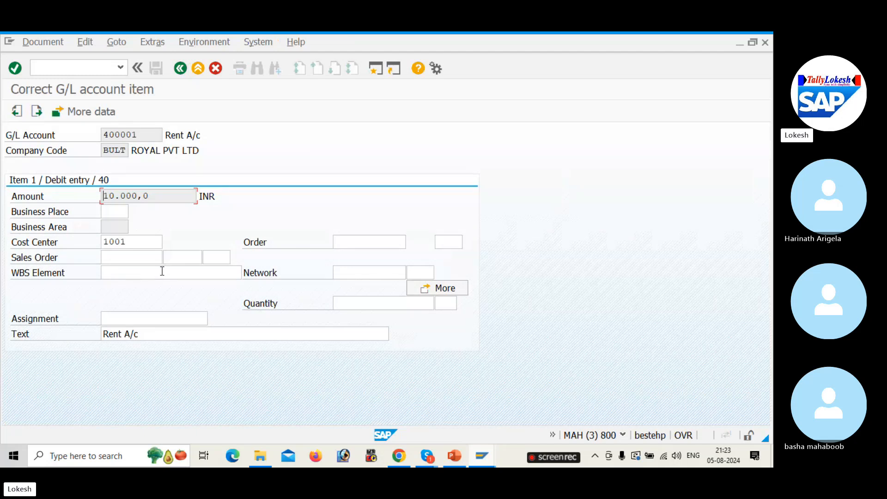
left_click(185, 68)
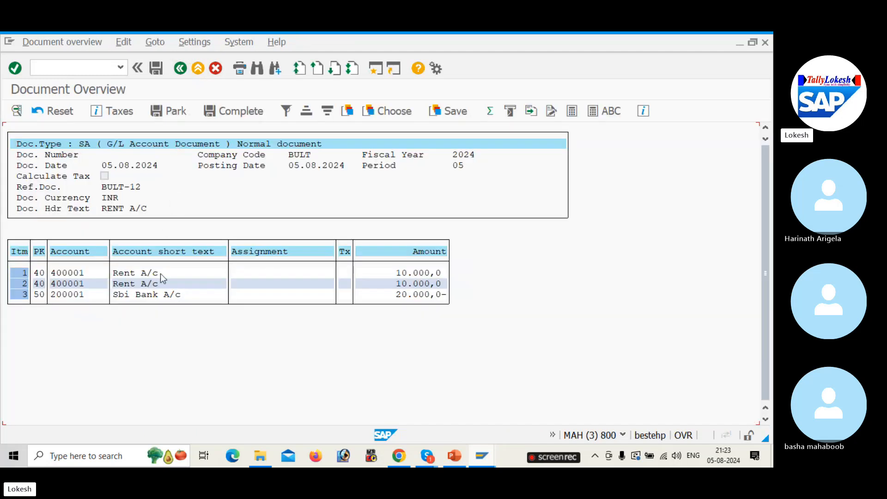
Step: Recheck the first rent item and try to post the rent document
double_click(161, 275)
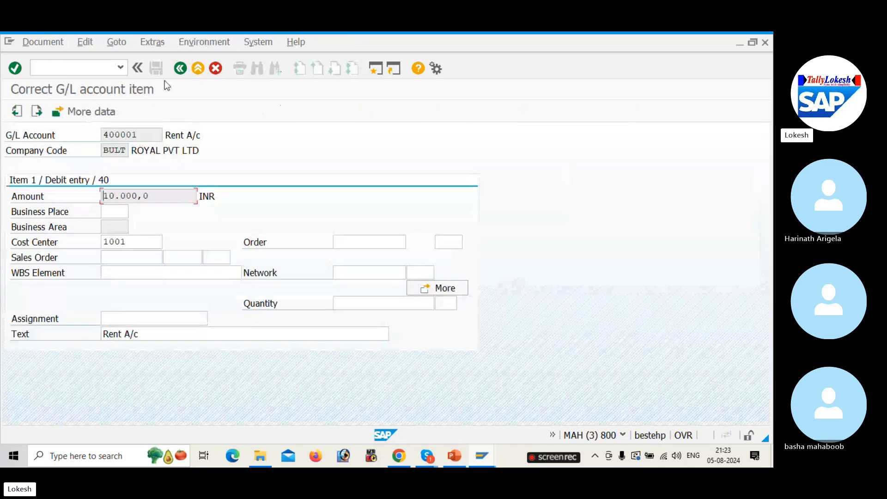
left_click(181, 69)
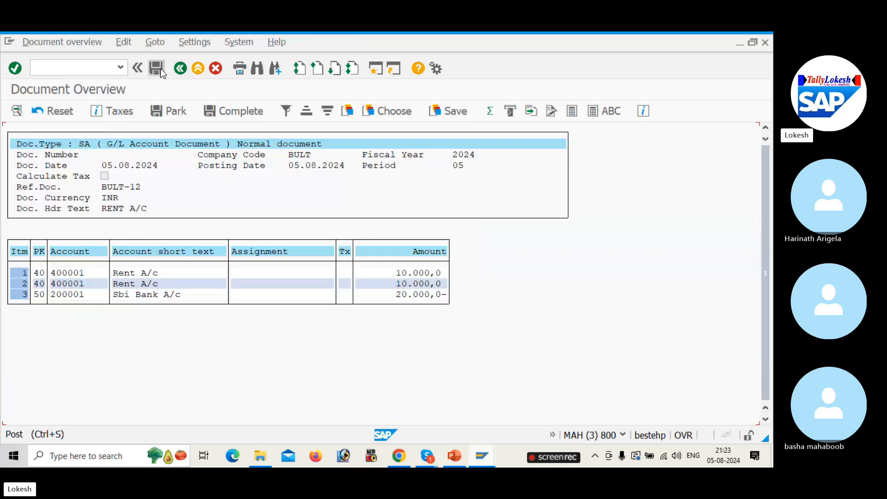
left_click(160, 68)
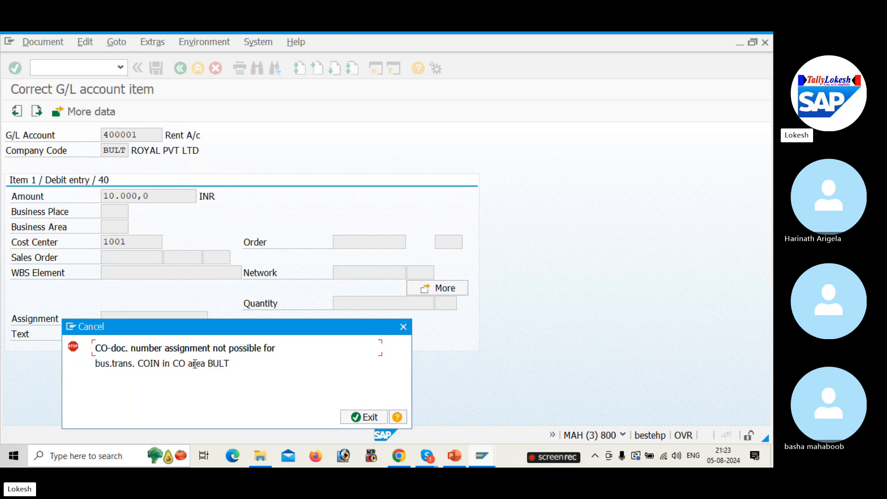
left_click(355, 417)
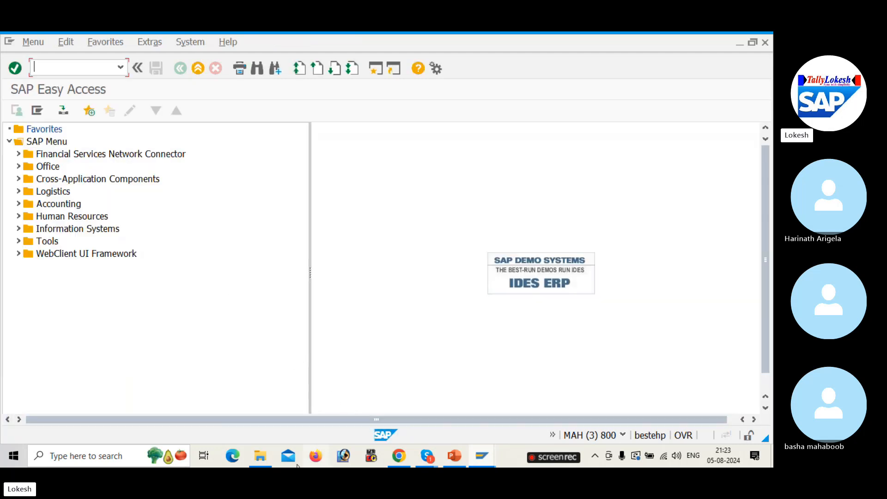
Step: Switch to File Explorer and open the folder SAP DATA > SAP NEW NOTES > Co Concepts on drive E
left_click(265, 460)
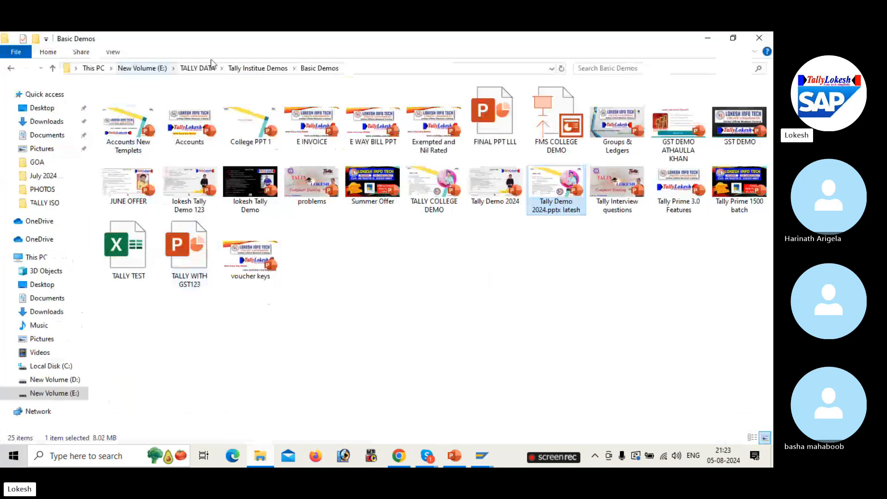
left_click(150, 71)
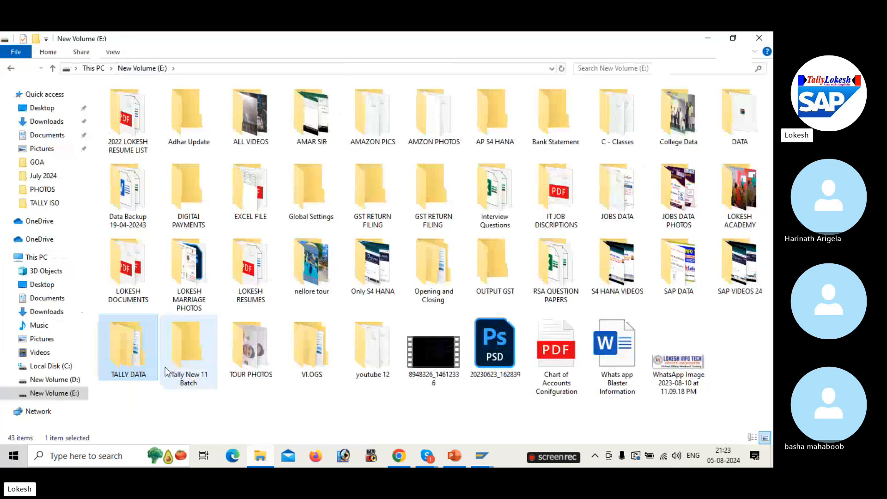
double_click(665, 277)
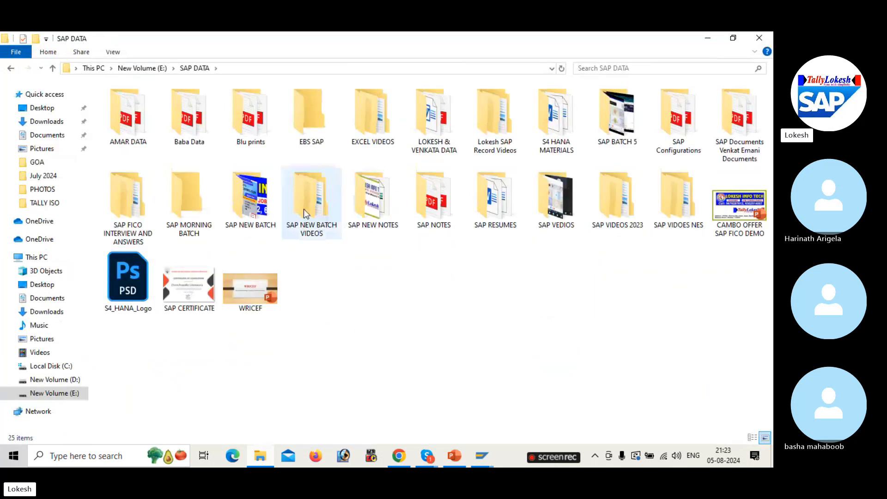
double_click(354, 221)
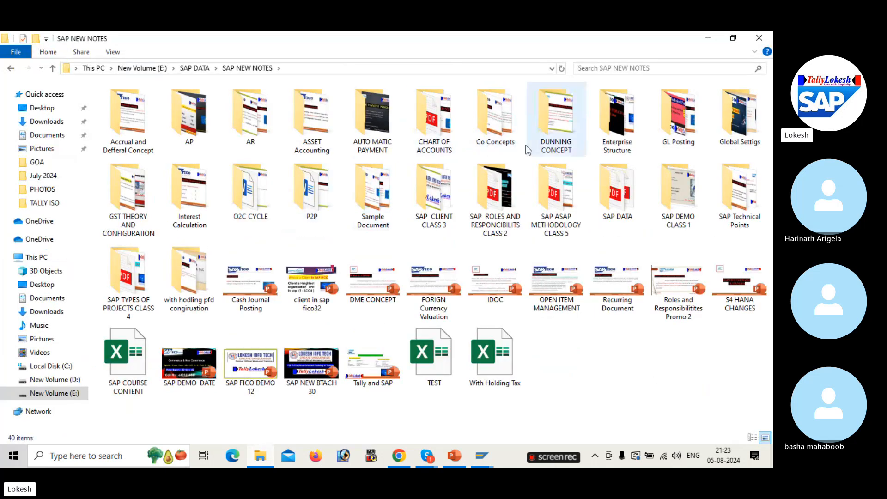
double_click(495, 118)
Step: Open the COST ELEMENTS. SAP presentation in PowerPoint and dismiss the Camtasia add-in welcome message
double_click(135, 131)
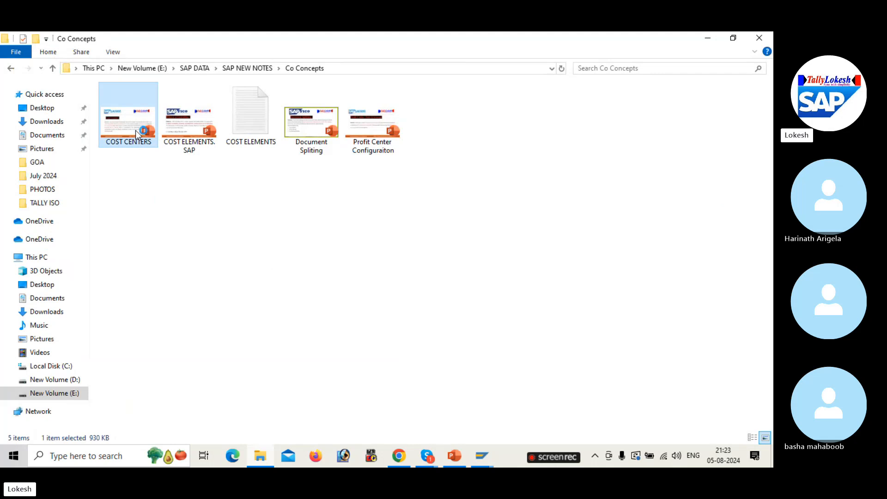
left_click(758, 39)
left_click(199, 134)
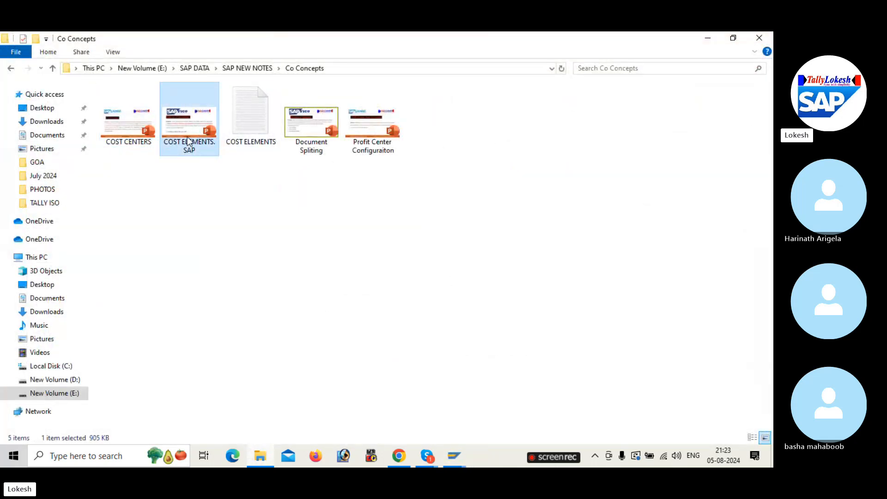
double_click(188, 140)
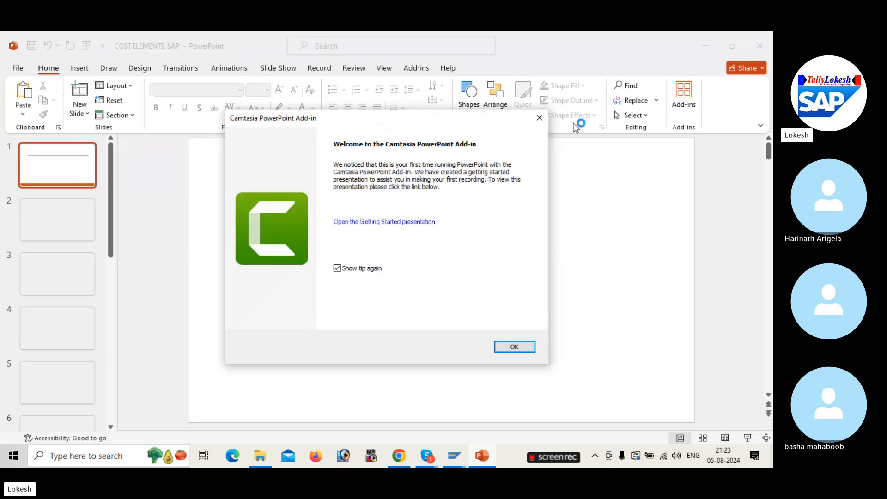
left_click(540, 118)
Step: Look up the transaction code for controlling document number ranges in the configuration steps slides
left_click(64, 234)
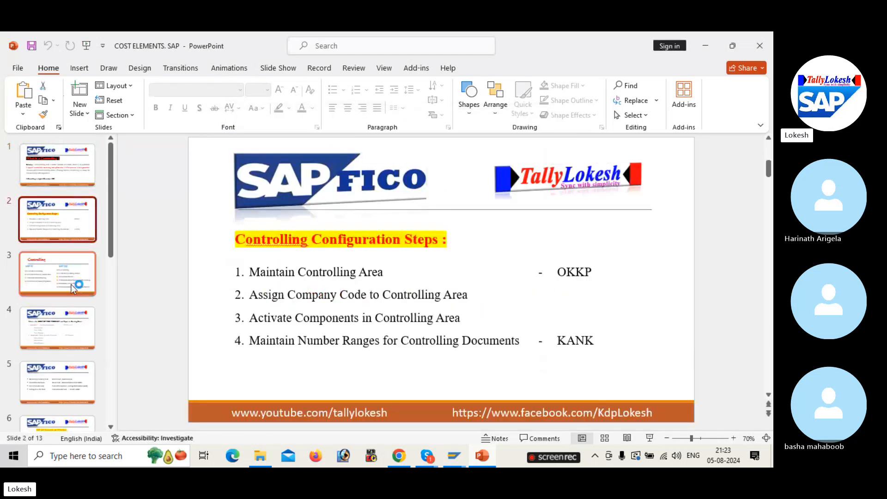
scroll(69, 296, "down", 3)
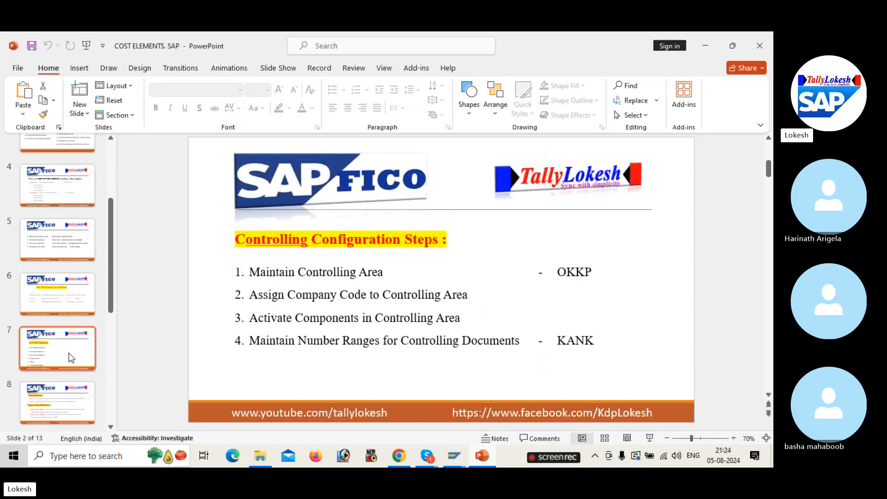
scroll(69, 353, "up", 3)
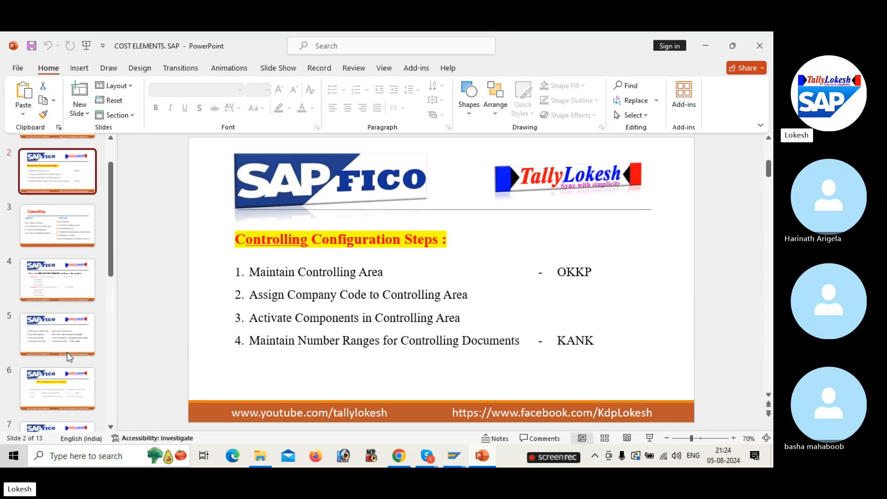
scroll(68, 353, "down", 10)
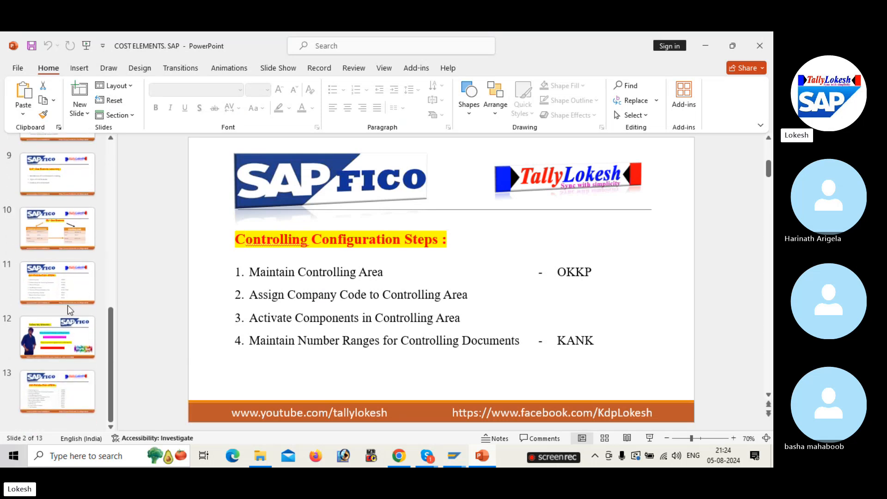
left_click(64, 292)
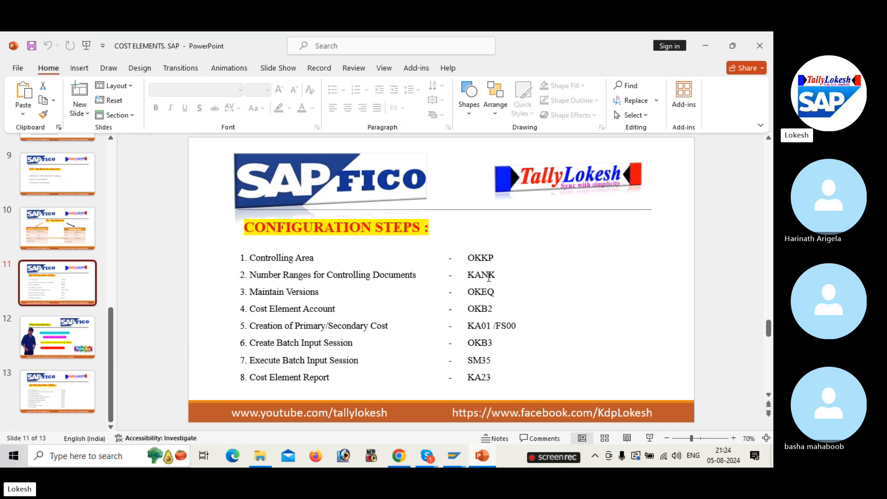
Step: Switch to SAP, run transaction KANK and open the number range groups of CO area BULT for editing
key("alt+Tab")
key("Tab")
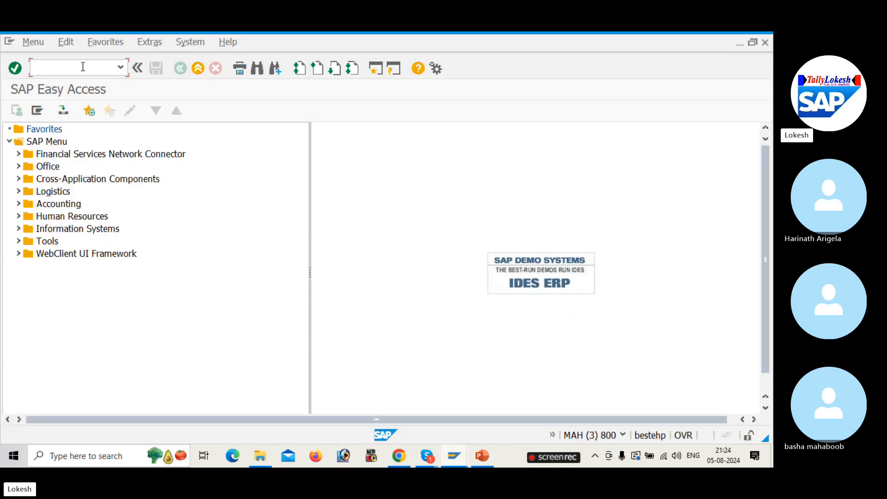
type("KANK")
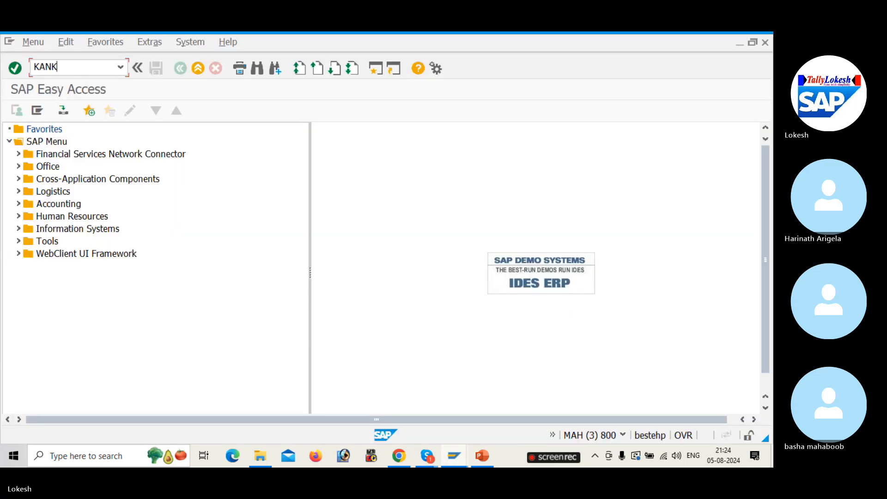
key("Return")
left_click(152, 133)
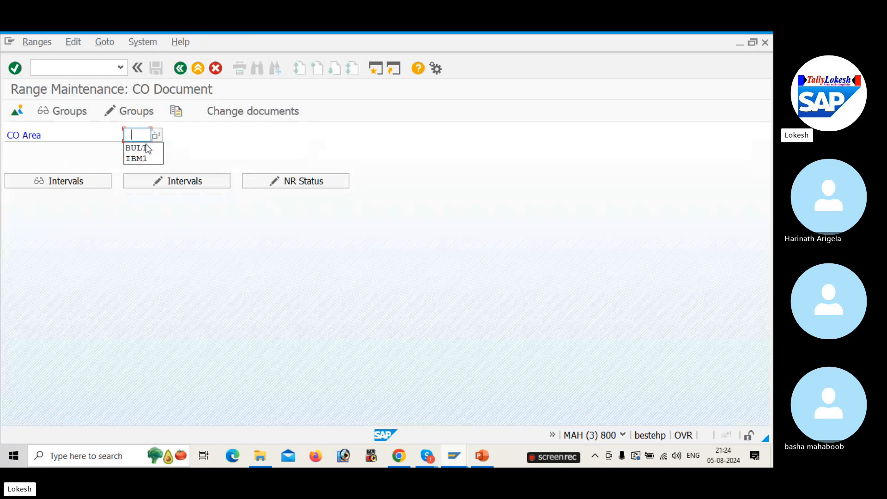
left_click(147, 148)
left_click(139, 117)
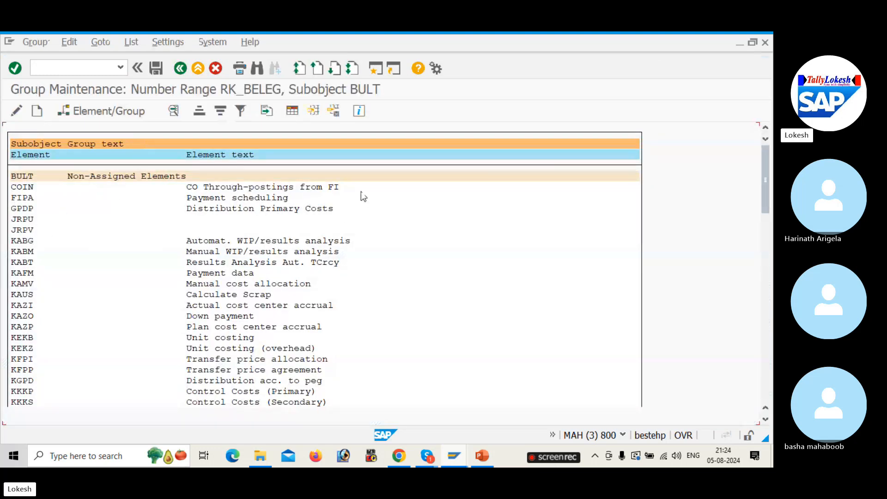
Step: Look through the non-assigned elements and create a new number range group with the text CONTROLING AREA FOR
left_click_drag(763, 160, 769, 360)
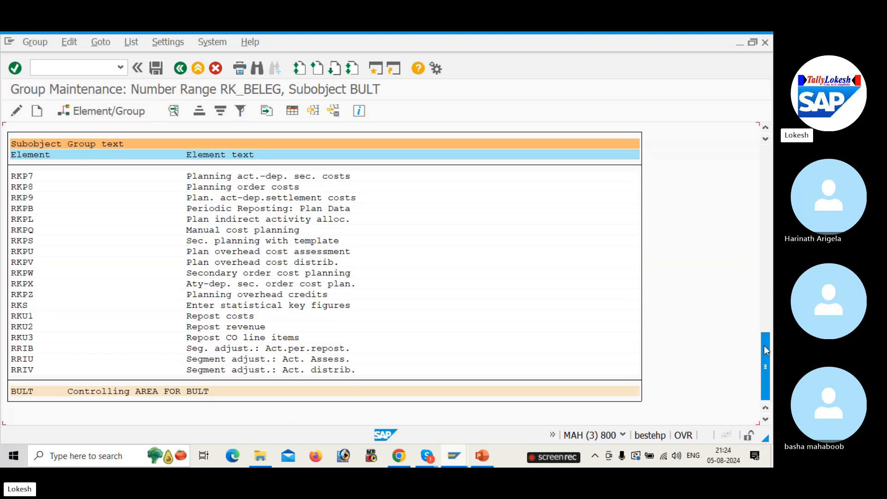
left_click_drag(764, 345, 766, 133)
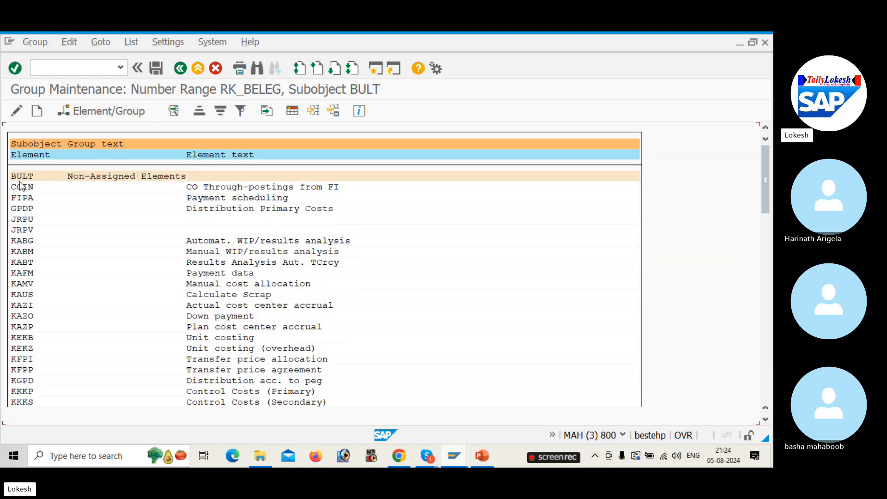
left_click(37, 111)
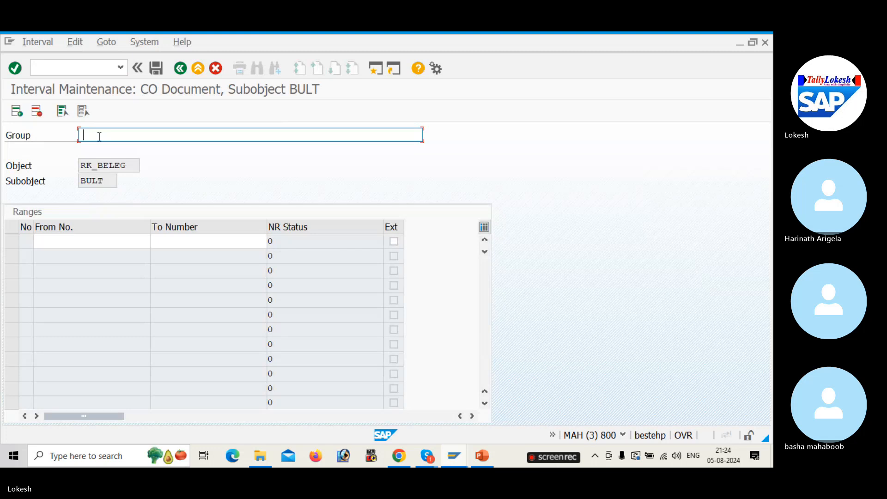
type("CONTROLING AREA FOR")
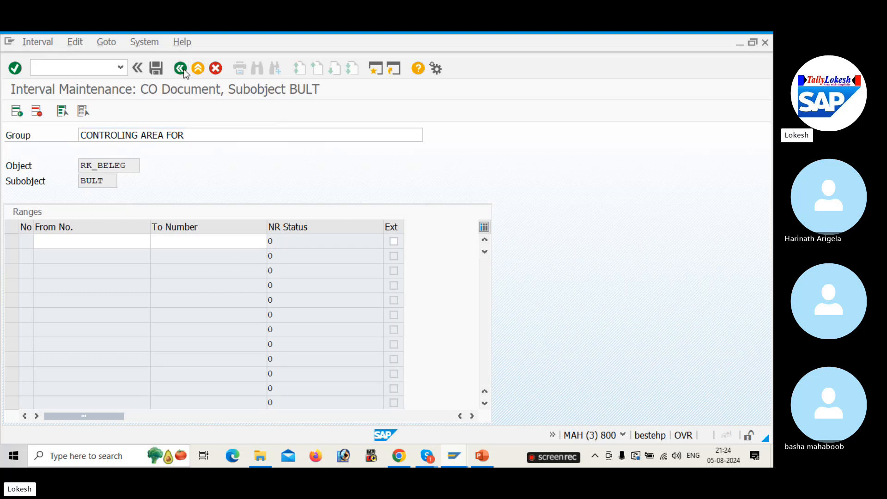
Step: Try to leave the interval maintenance of the new group
left_click(198, 68)
left_click(516, 208)
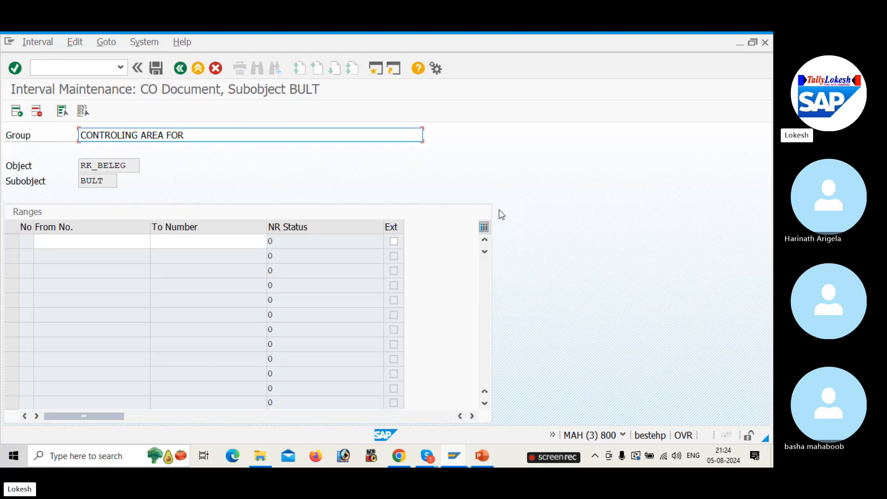
left_click(180, 69)
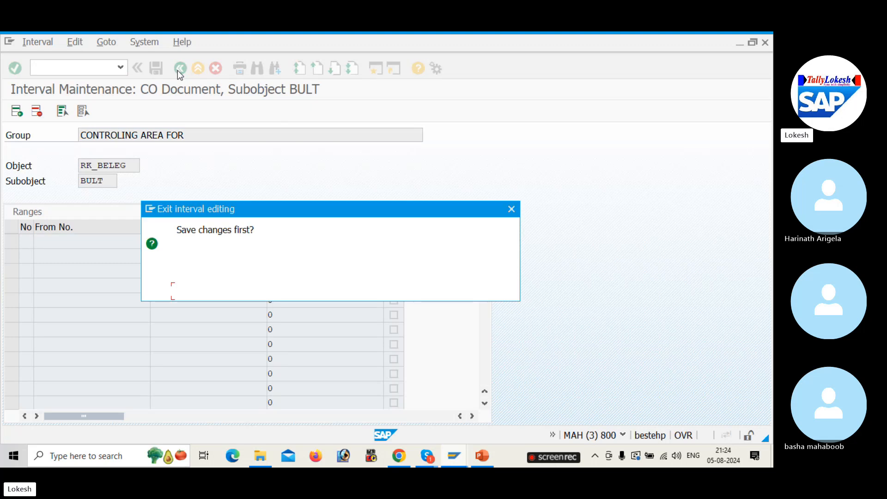
left_click(512, 209)
left_click(215, 68)
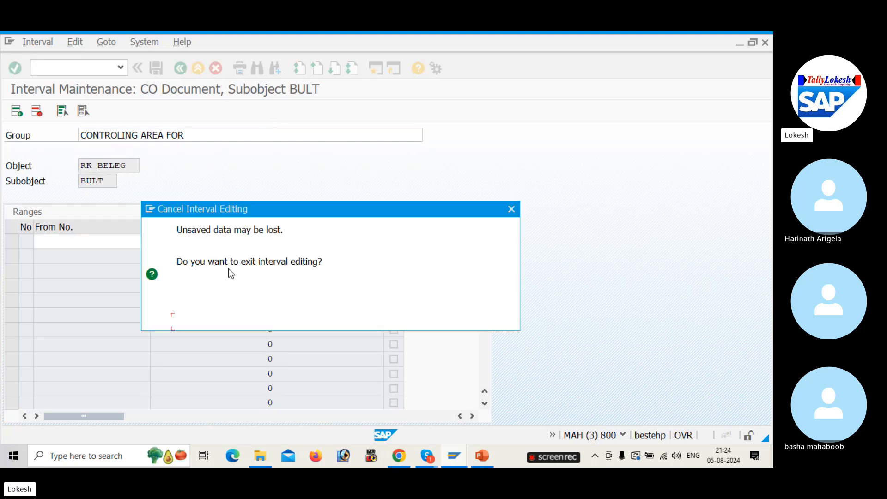
left_click(512, 209)
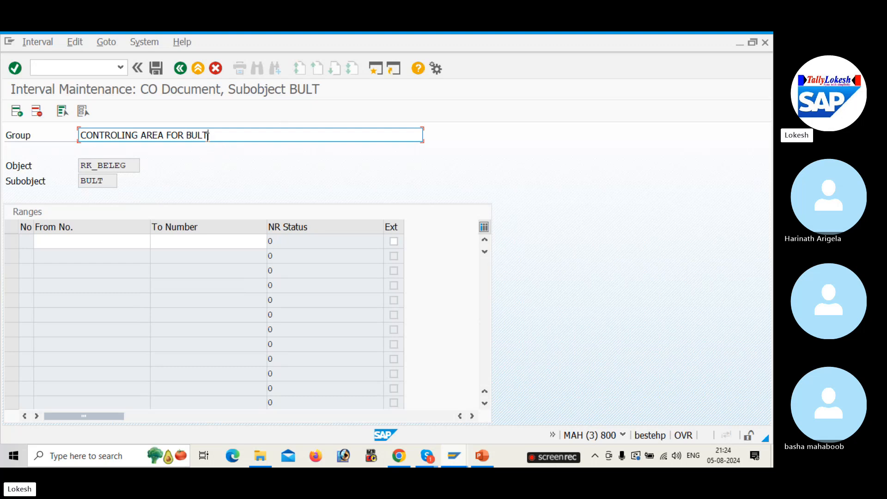
Step: Complete the group text as CONTROLING AREA FOR BULT and save a number interval from 01 to 1000
left_click(91, 238)
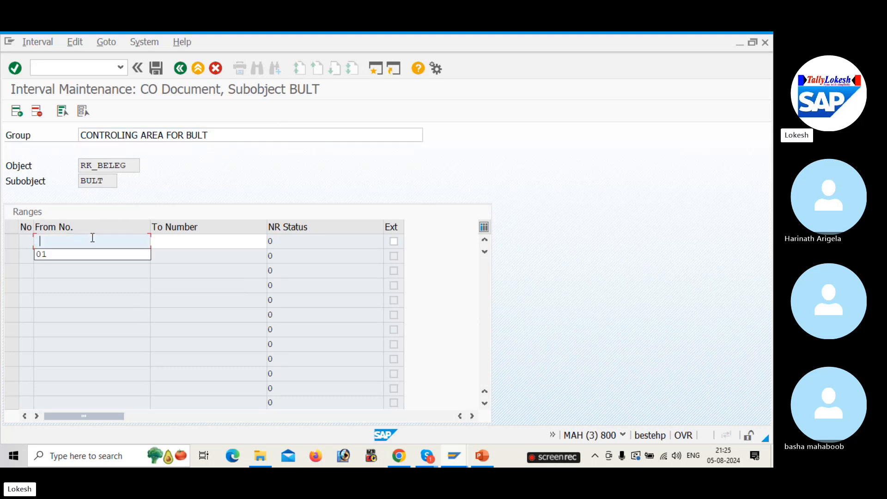
left_click(72, 254)
left_click(200, 236)
left_click(197, 252)
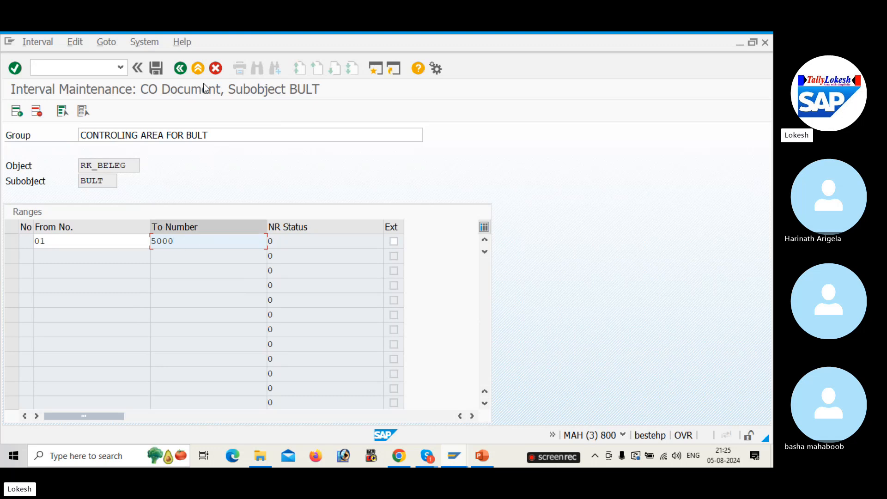
left_click_drag(191, 234, 120, 249)
type("1000")
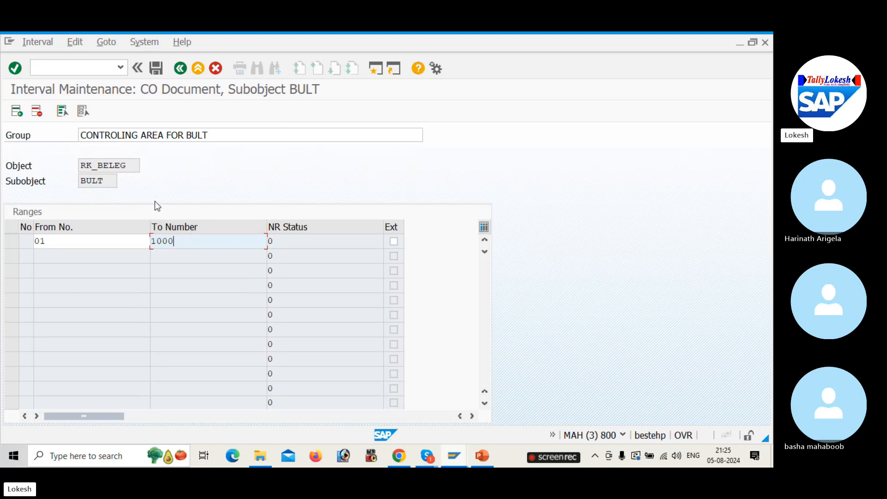
left_click(156, 68)
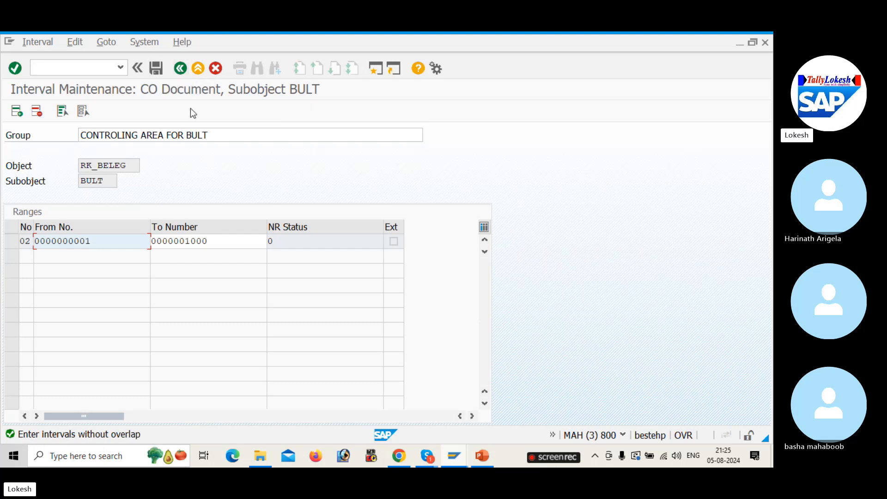
Step: Leave the interval maintenance of the CONTROLING AREA FOR BULT group and return to the SAP Easy Access screen
left_click(181, 68)
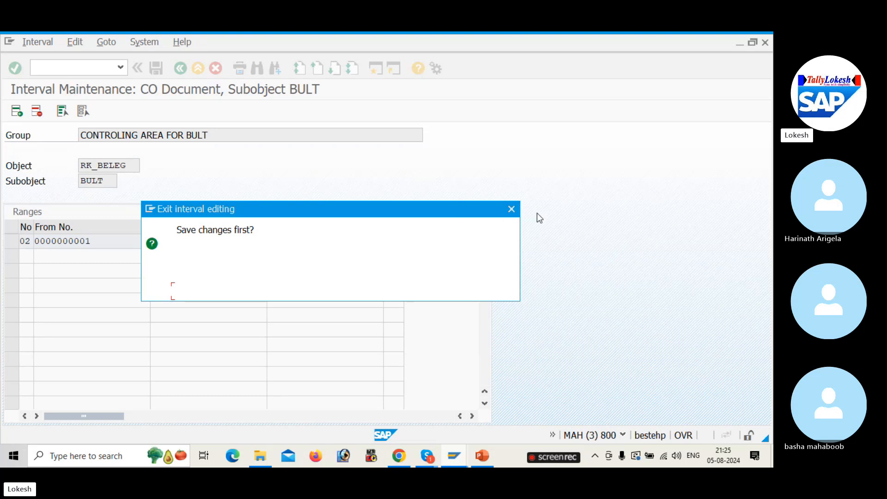
left_click(512, 209)
left_click(215, 69)
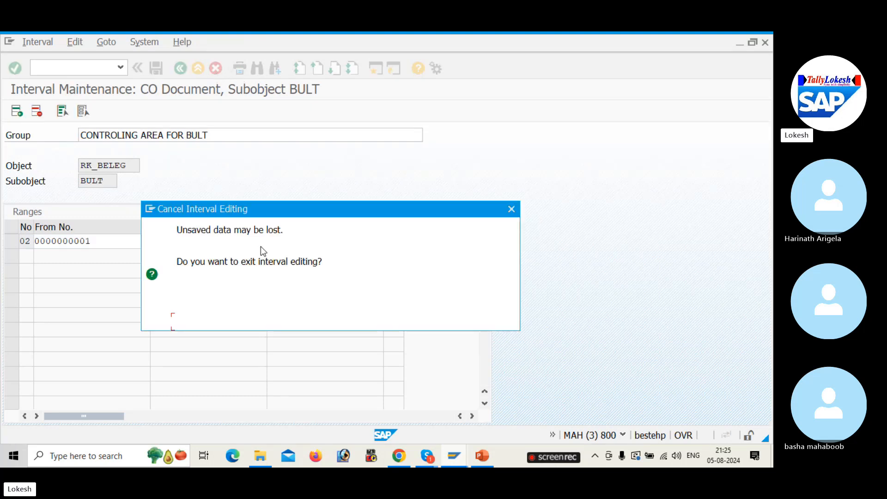
left_click(92, 70)
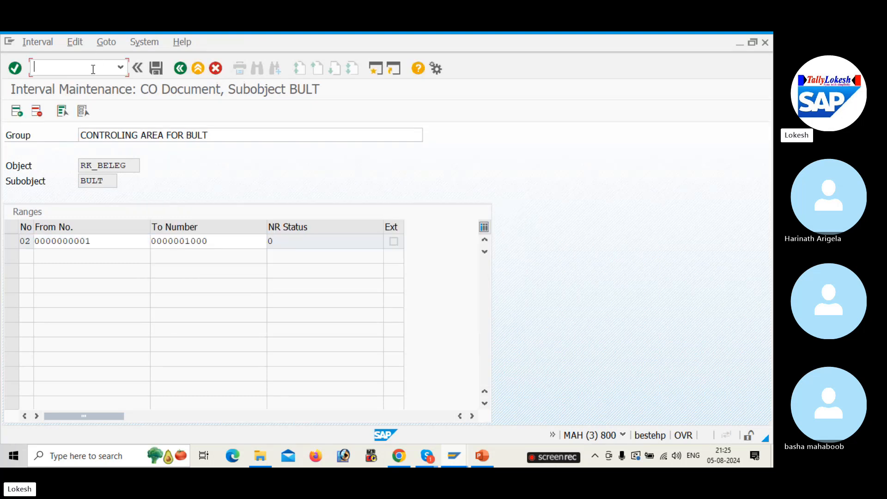
type("/n")
key("Return")
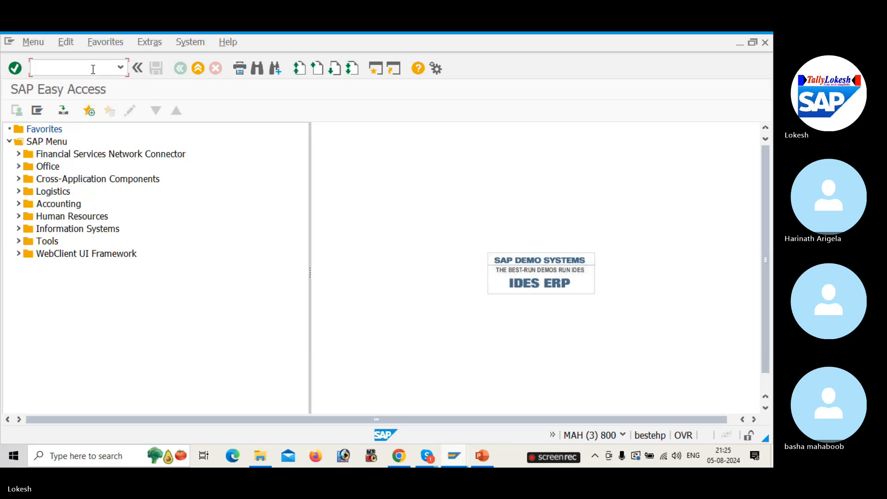
Step: Run transaction KANK again and open the number range groups of CO area BULT for editing
key("alt+Tab")
key("alt+Tab")
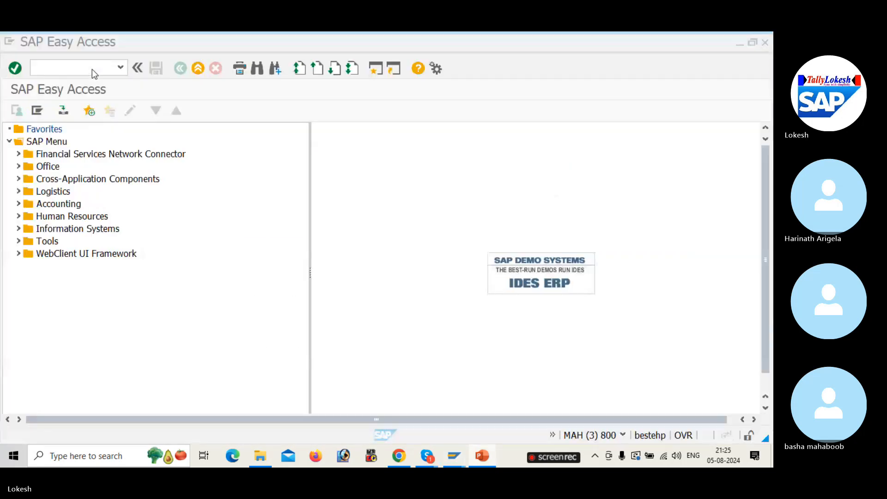
type("KANK")
key("Return")
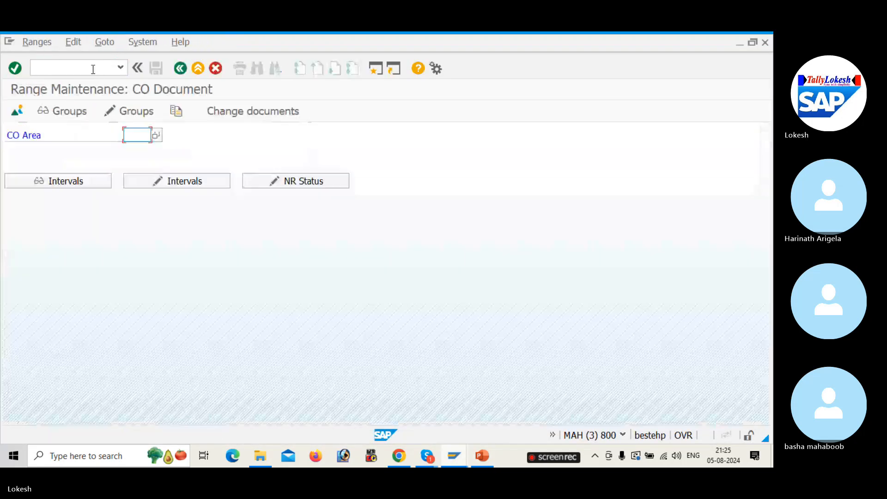
left_click(130, 135)
left_click(139, 147)
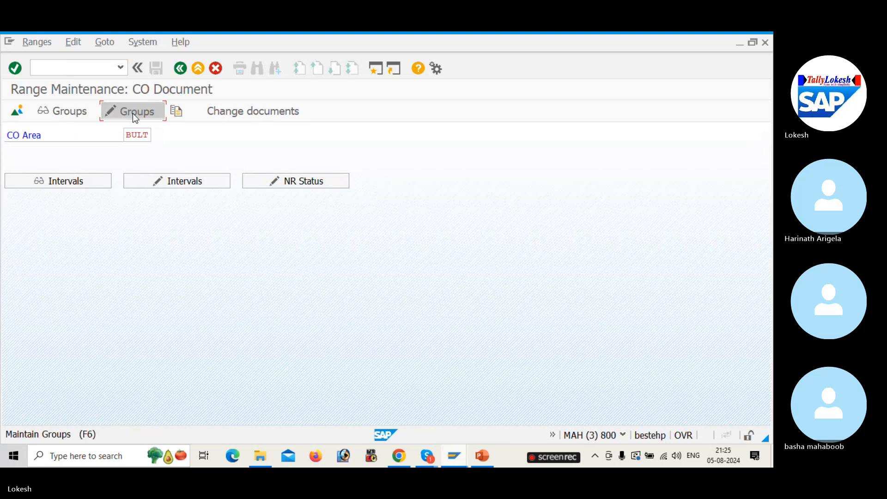
left_click(133, 112)
Step: Open the intervals of the existing Controlling AREA FOR BULT group and consult the configuration steps slide in PowerPoint
scroll(248, 254, "down", 3)
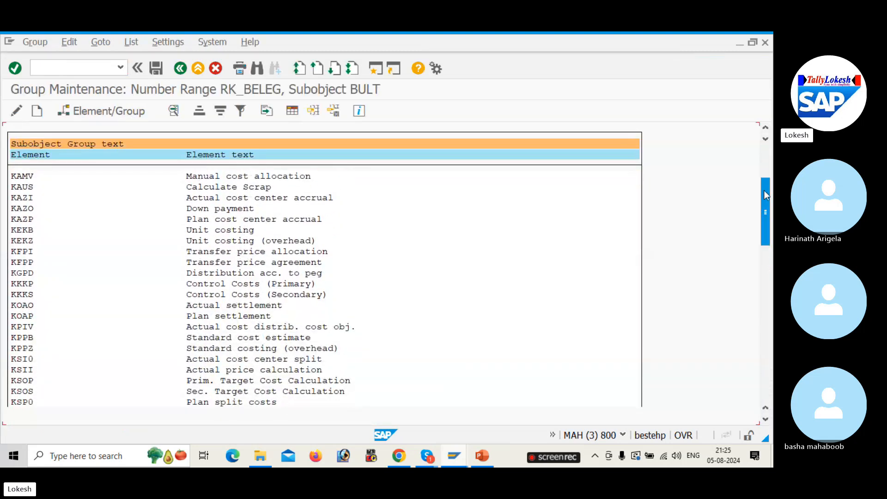
left_click_drag(765, 190, 763, 378)
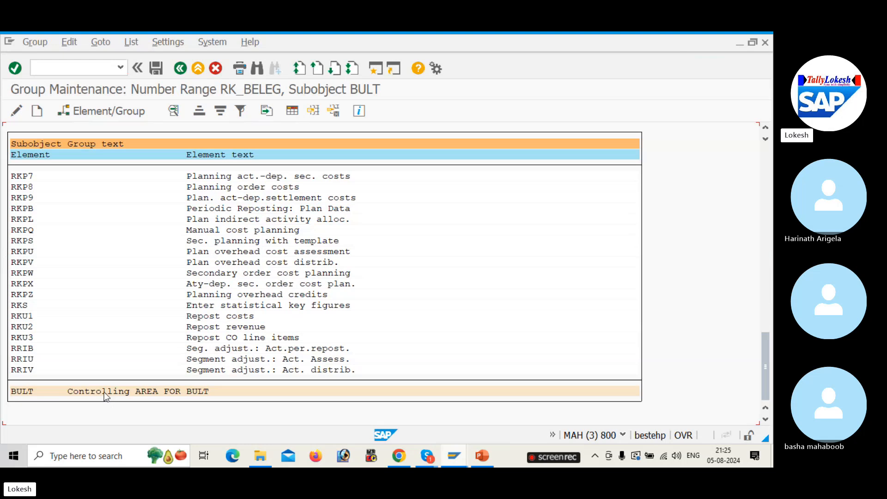
double_click(104, 392)
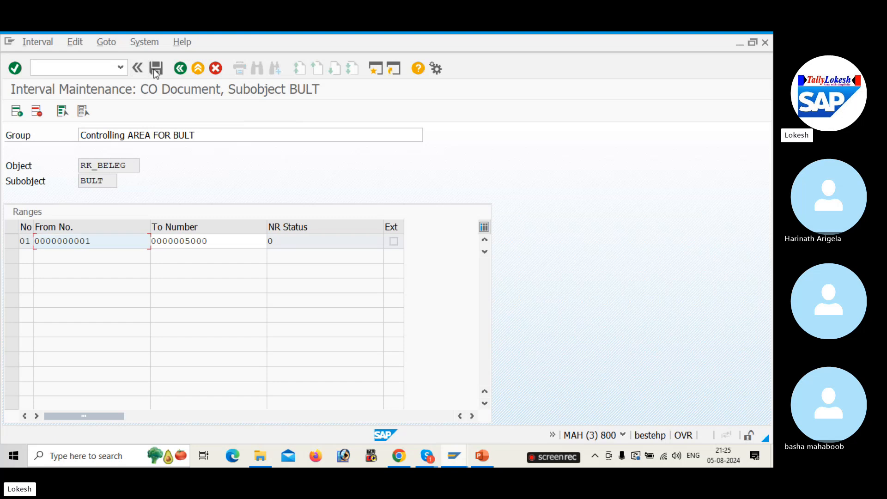
key("alt+Tab")
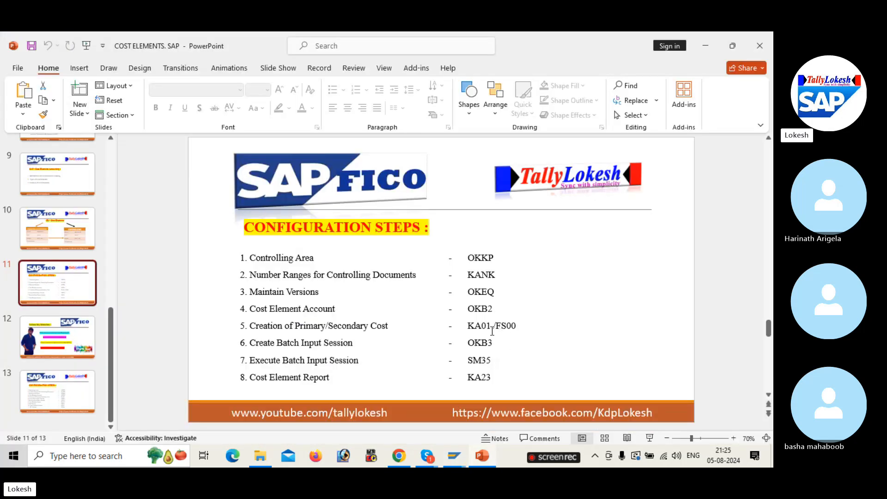
key("alt+Tab")
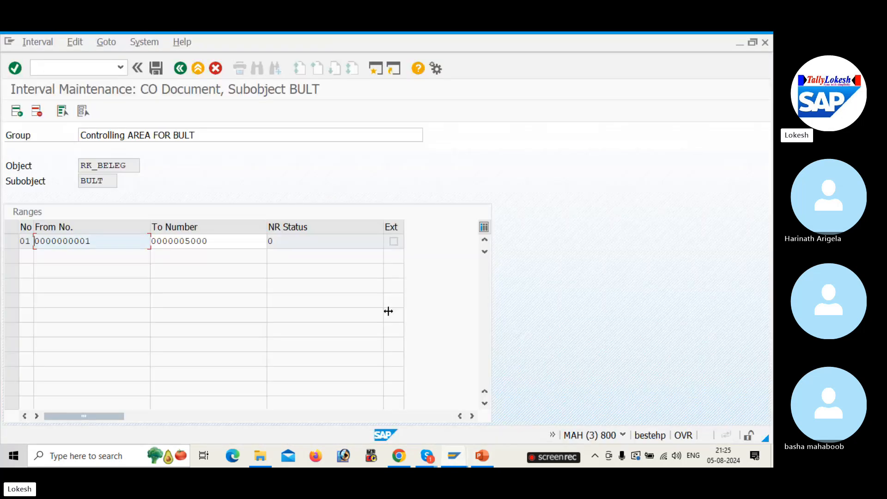
Step: In SAP, run transaction FS00 and display G/L account 400001 Rent A/c from the administartion exp group
left_click(91, 66)
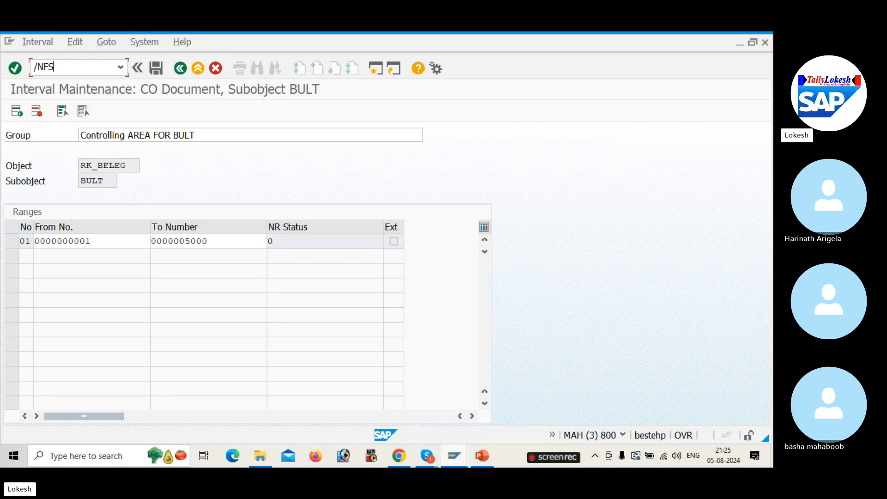
type("/NFS00")
key("Return")
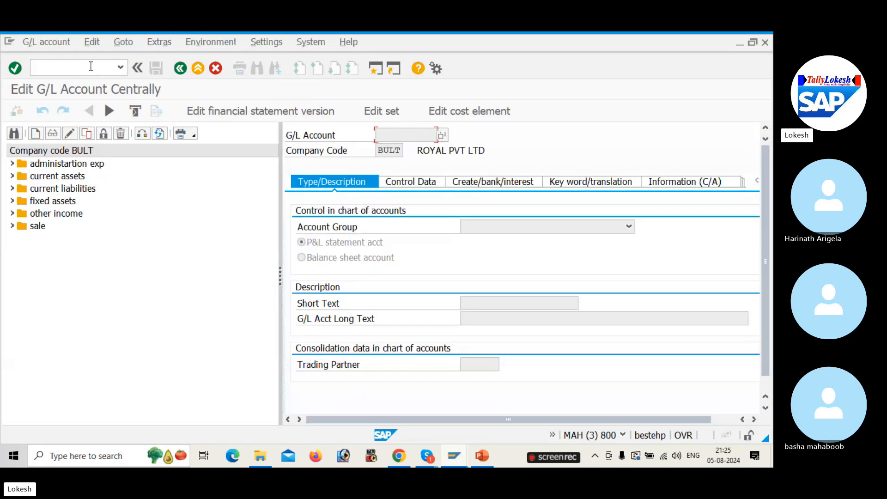
left_click(12, 164)
left_click(37, 178)
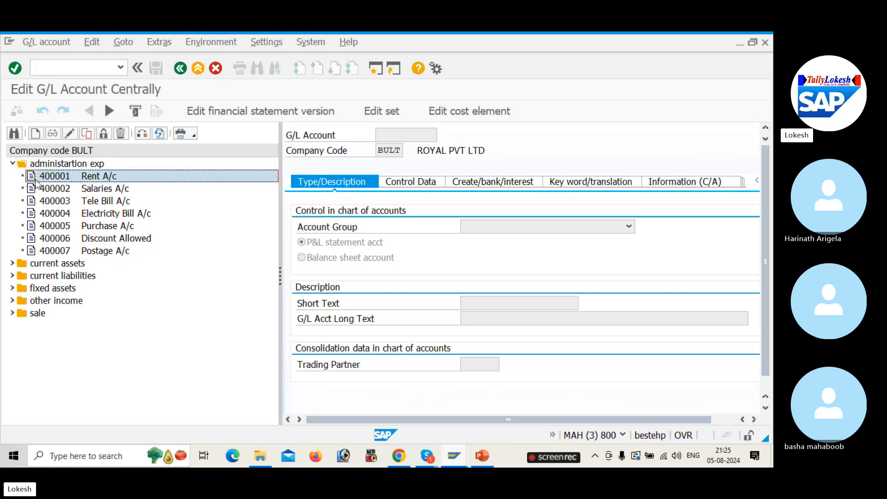
double_click(56, 179)
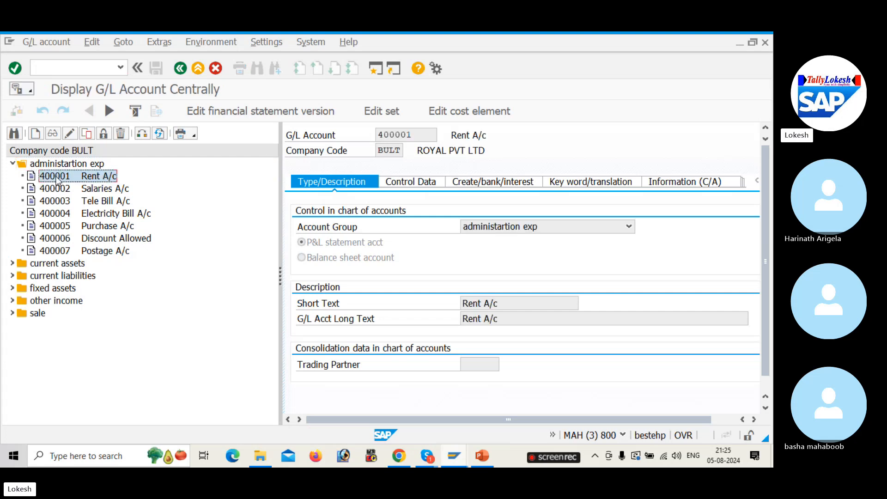
Step: Open the Rent A/c cost element, review its basic data, indicators, default account assignment and history, and save it
left_click(411, 115)
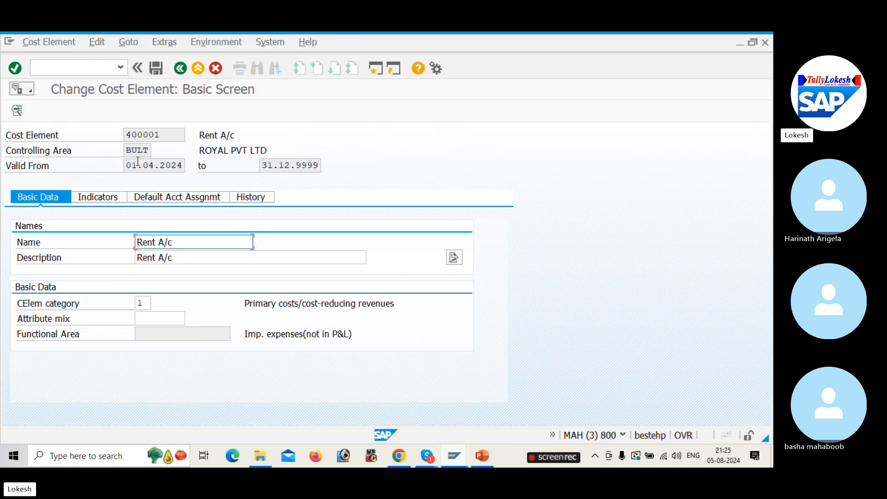
left_click(113, 198)
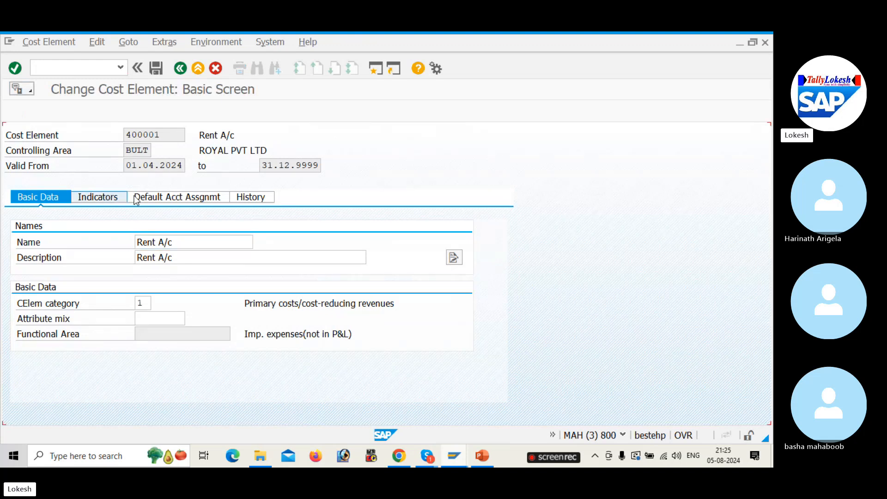
left_click(177, 197)
left_click(234, 202)
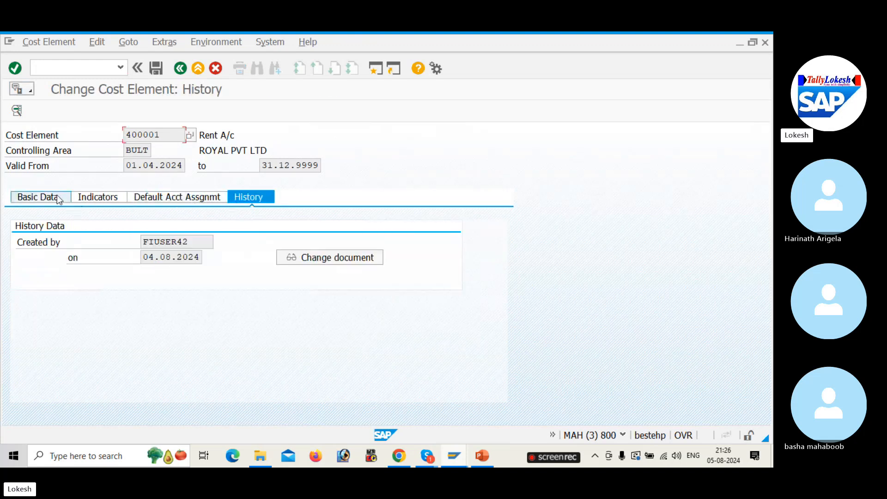
left_click(59, 199)
left_click(160, 70)
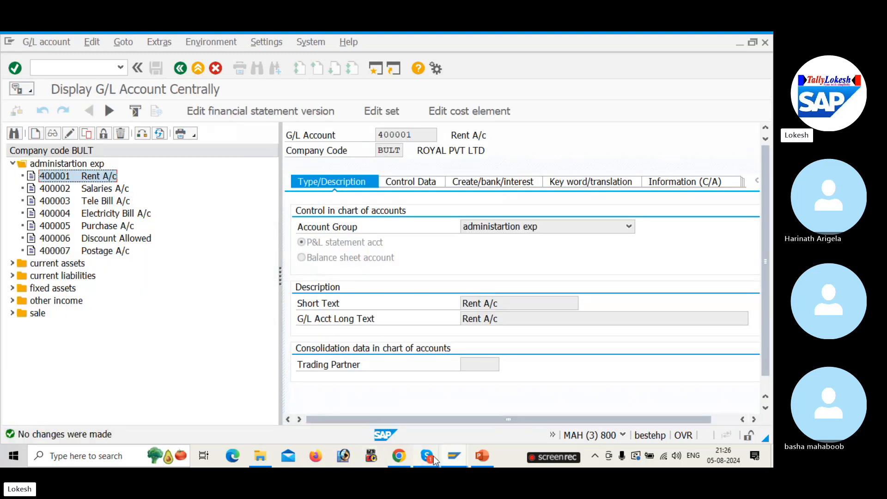
Step: Switch to Chrome, return to the Google results for the CO object assignment error and open the "Fix error Account 400000" video
left_click(405, 462)
scroll(178, 242, "up", 10)
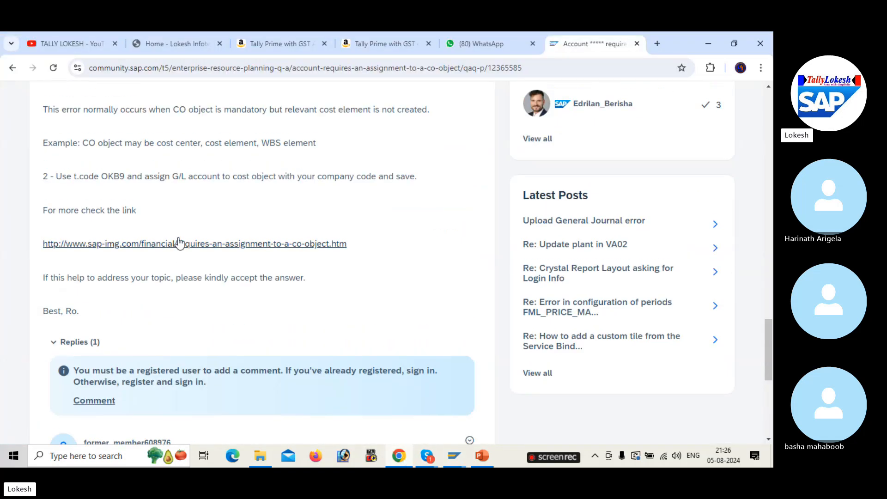
scroll(180, 243, "up", 2)
left_click(13, 68)
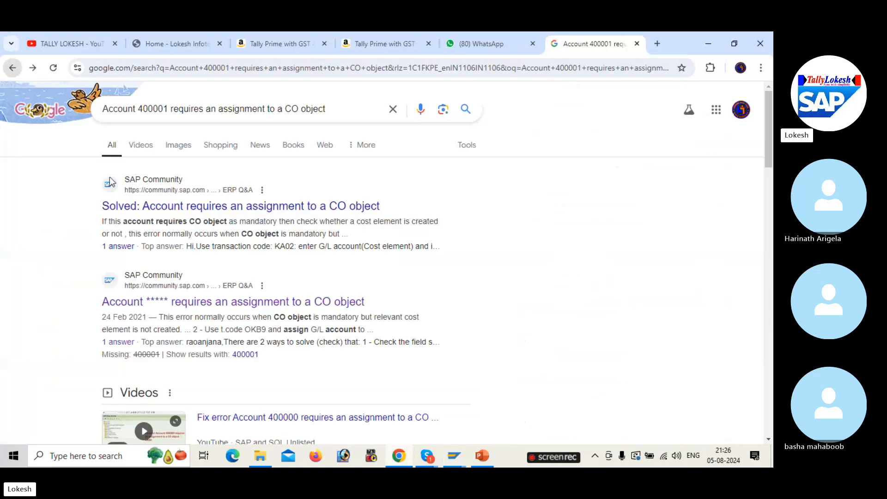
scroll(199, 272, "down", 1)
scroll(184, 274, "down", 3)
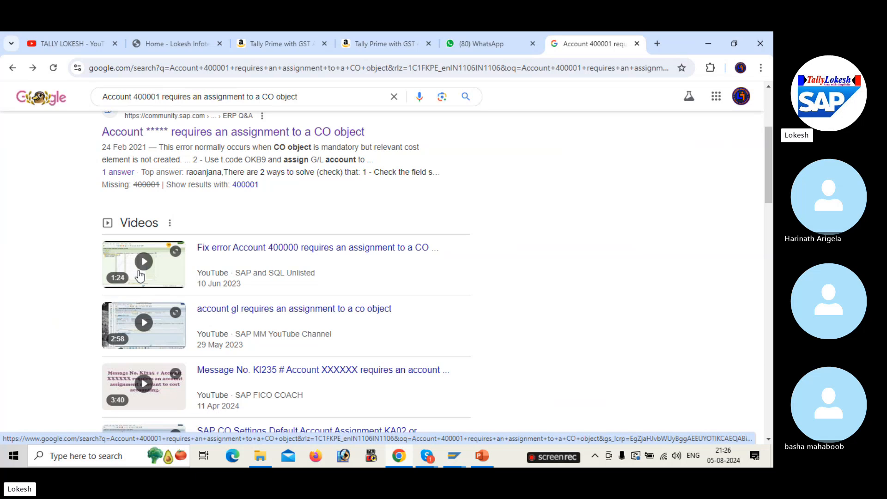
left_click(140, 274)
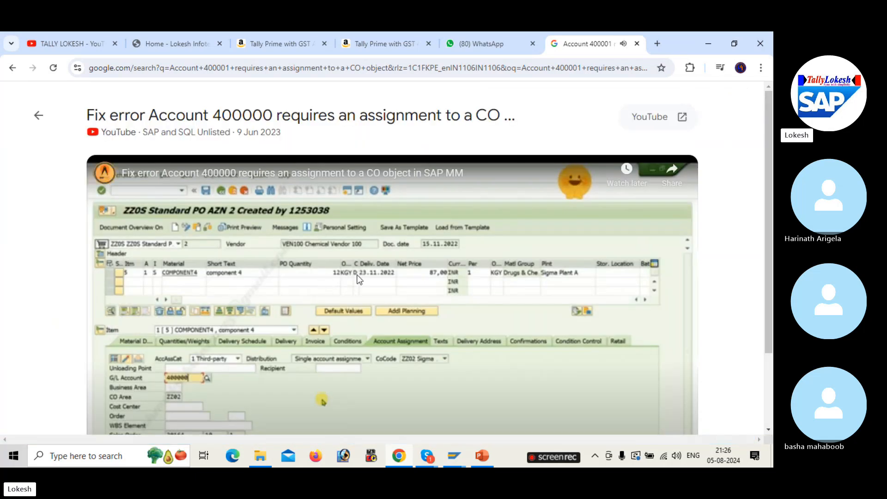
Step: Skip ahead through the video to examine how the default account assignment for cost element 400000 is maintained
scroll(375, 313, "down", 2)
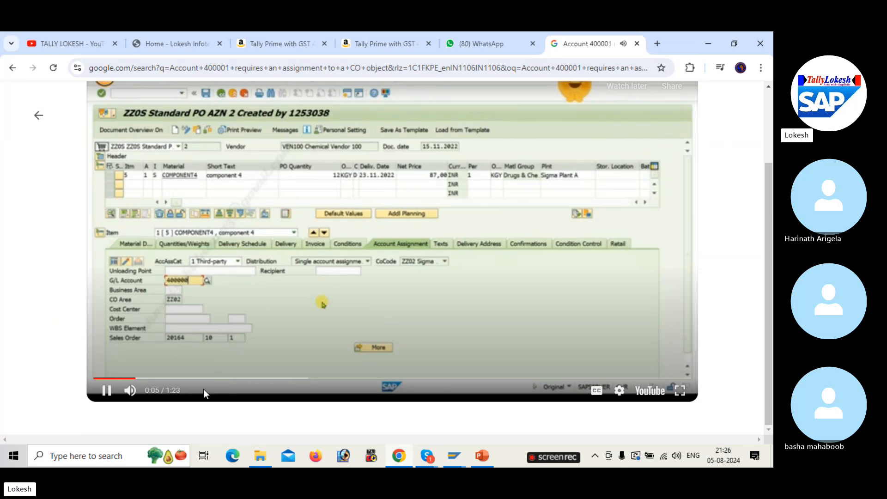
left_click(230, 379)
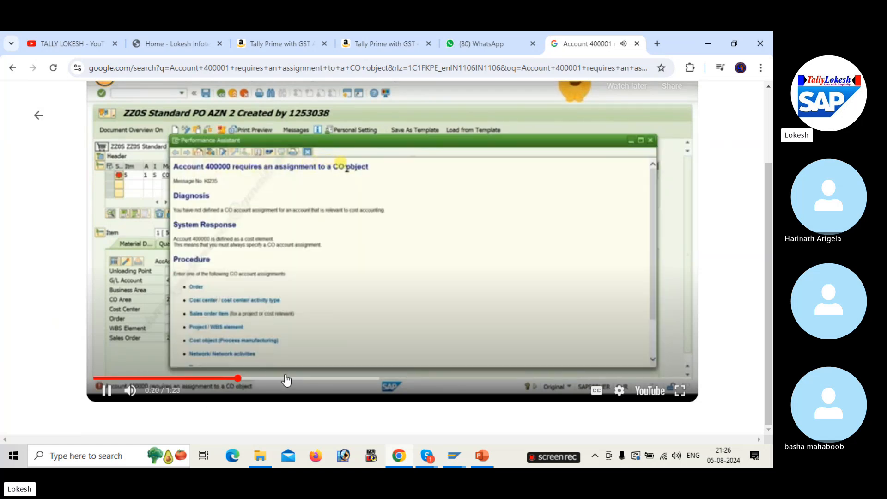
left_click(285, 378)
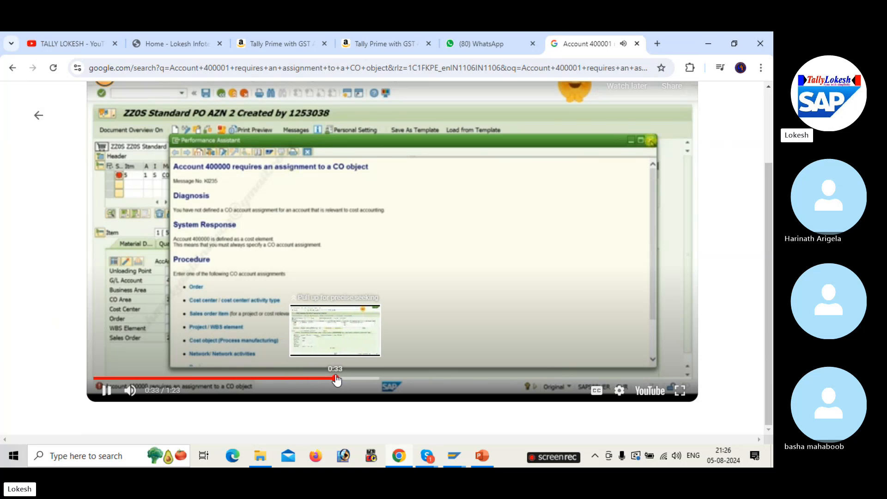
left_click_drag(337, 379, 360, 383)
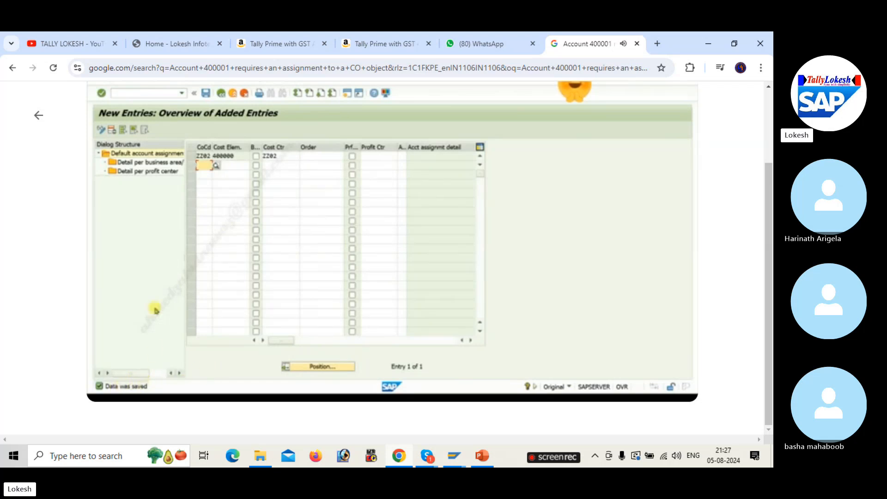
left_click(163, 94)
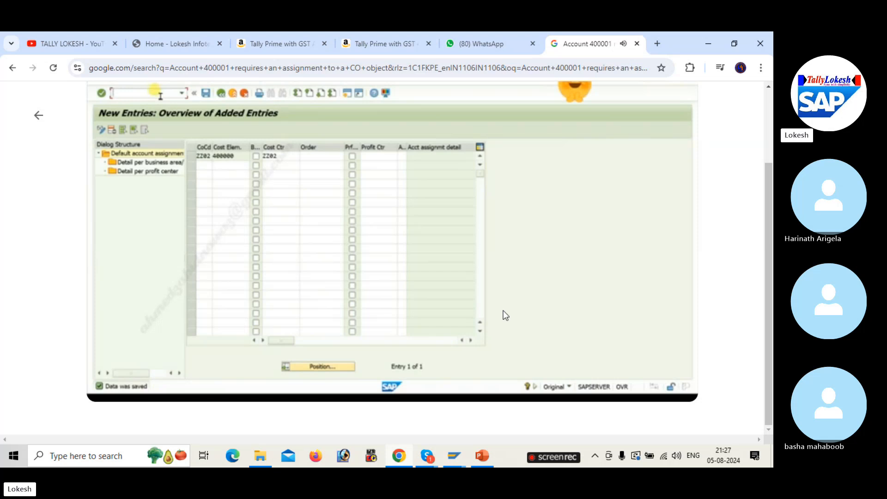
Step: Leave the video and look through the other video results for the CO object assignment error
left_click(41, 118)
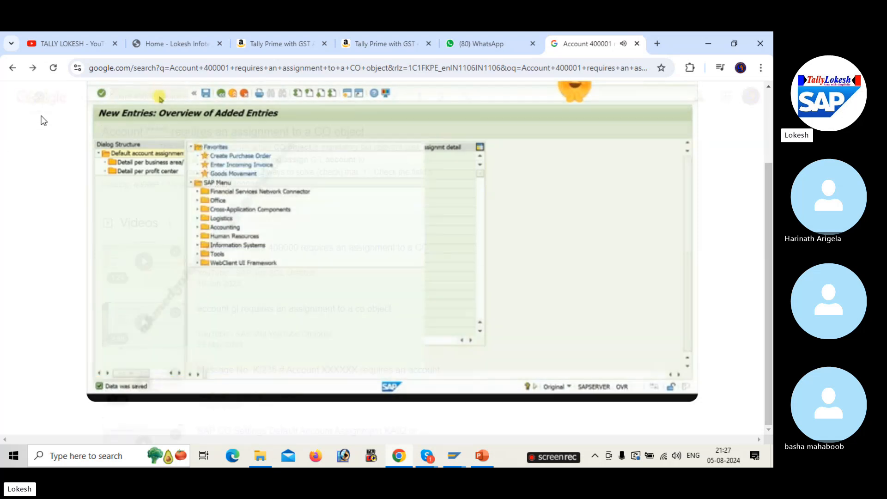
scroll(306, 282, "down", 4)
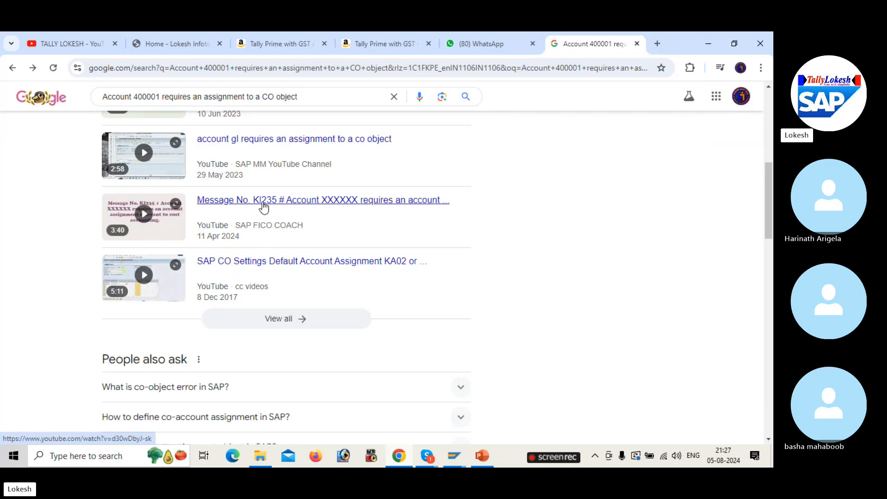
scroll(264, 207, "up", 1)
Step: Bring up SAP's Performance Assistant window with the explanation of the account 400001 error and close it
mouse_move(454, 458)
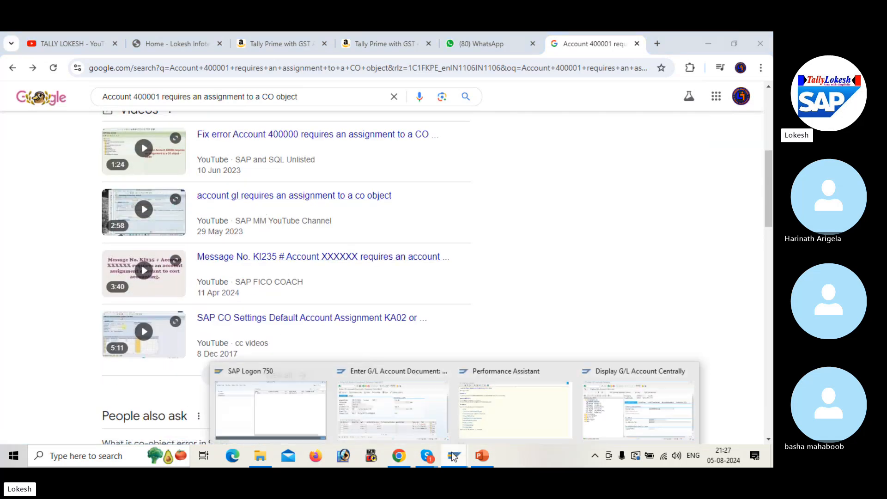
left_click(508, 411)
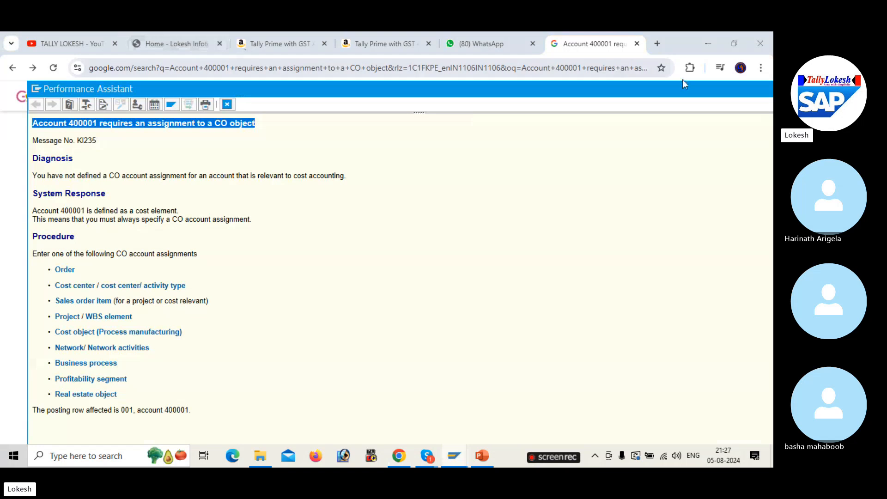
left_click_drag(647, 87, 550, 96)
left_click(707, 98)
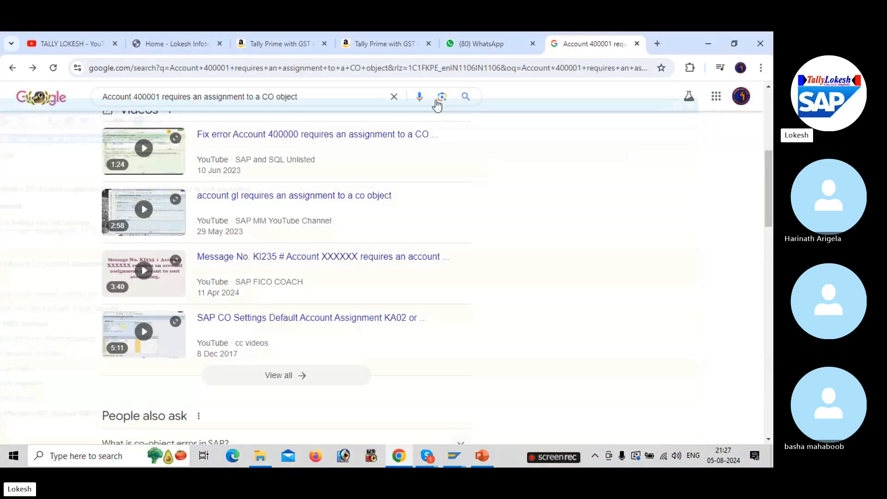
mouse_move(454, 456)
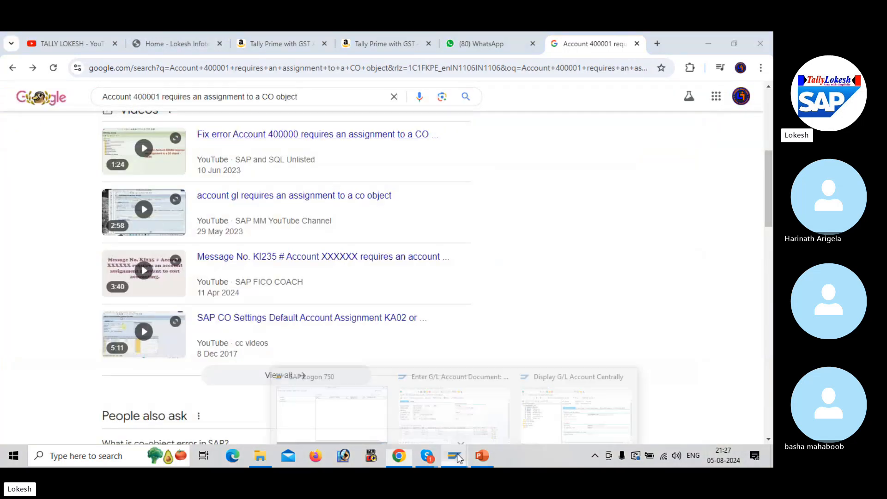
Step: Switch back to the G/L account document in SAP, discard it and start a fresh entry with transaction FB50
left_click(450, 402)
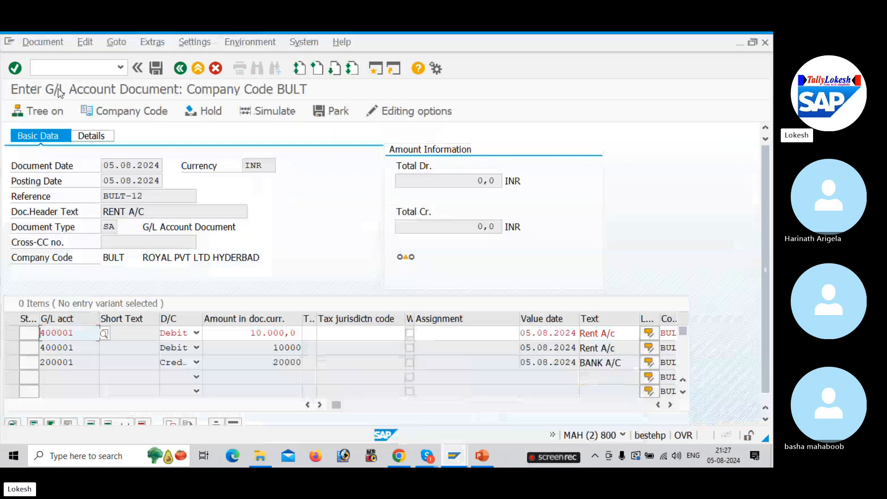
left_click(63, 67)
type("/")
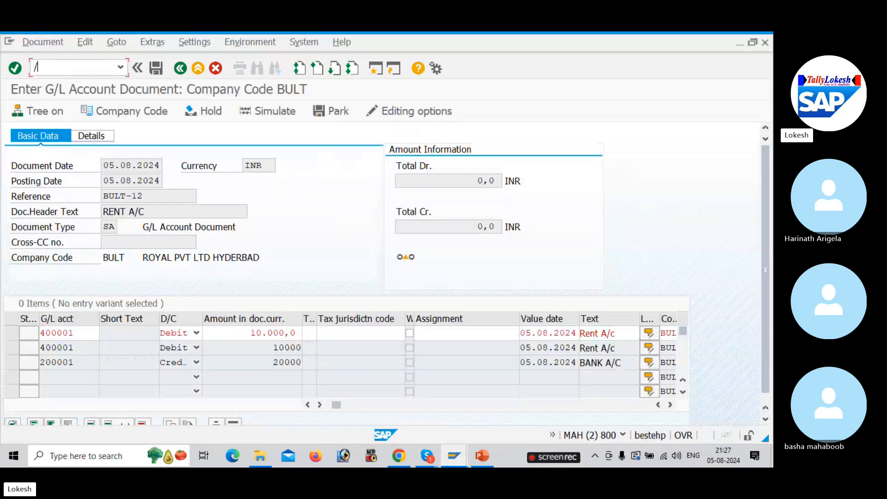
type("n")
key("Return")
type("F")
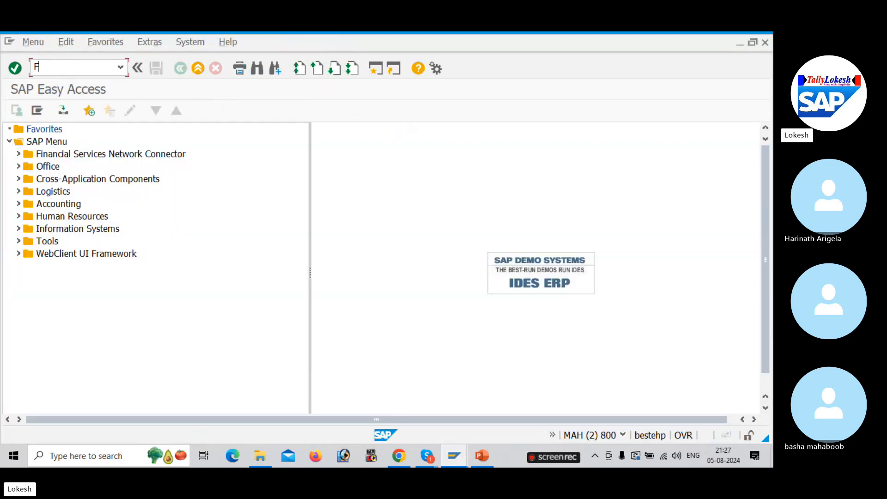
type("B50")
key("Return")
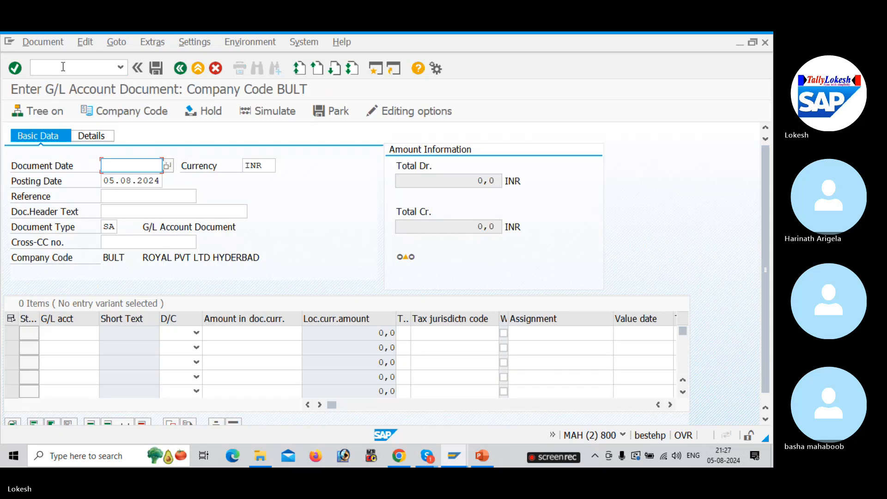
Step: Fill in the document header with date 05.08.2024, reference BULT-12 and header text RENT A/C
key("Return")
key("Tab")
key("Tab")
key("Tab")
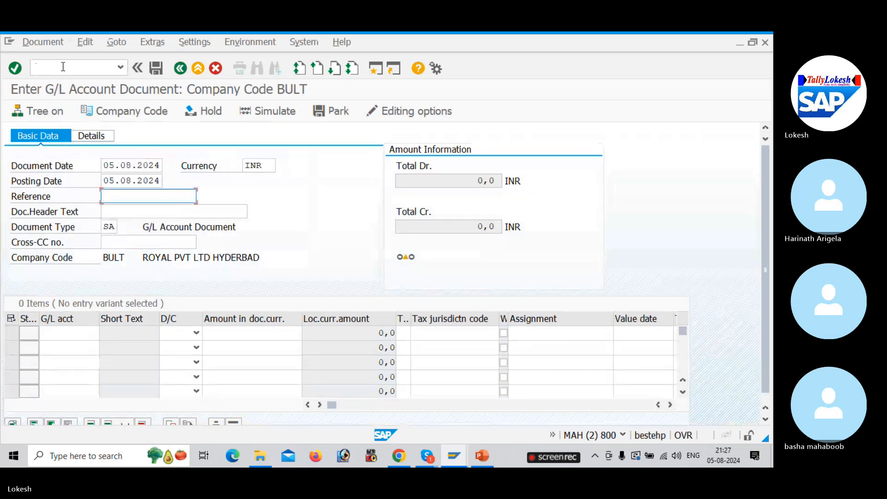
key("Down")
key("Tab")
key("Down")
key("Tab")
key("Tab")
key("Tab")
key("Tab")
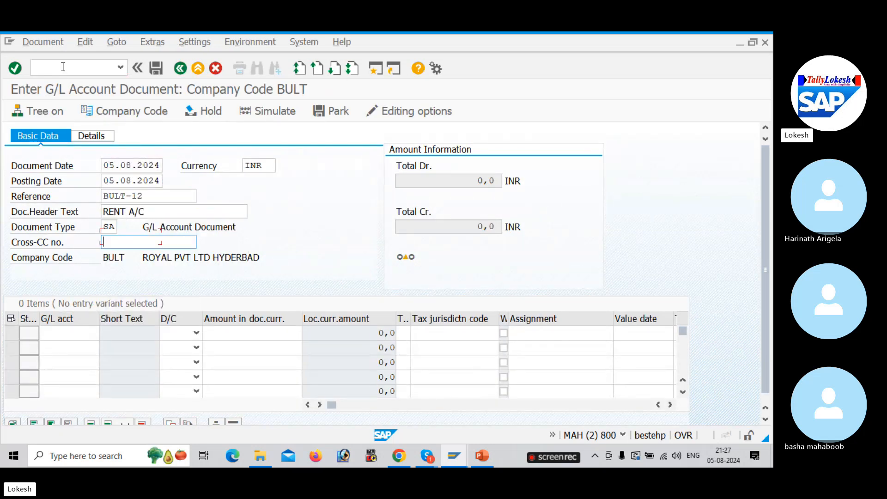
Step: Enter the first line item for G/L account 400001 as a Debit of 10000
key("Down")
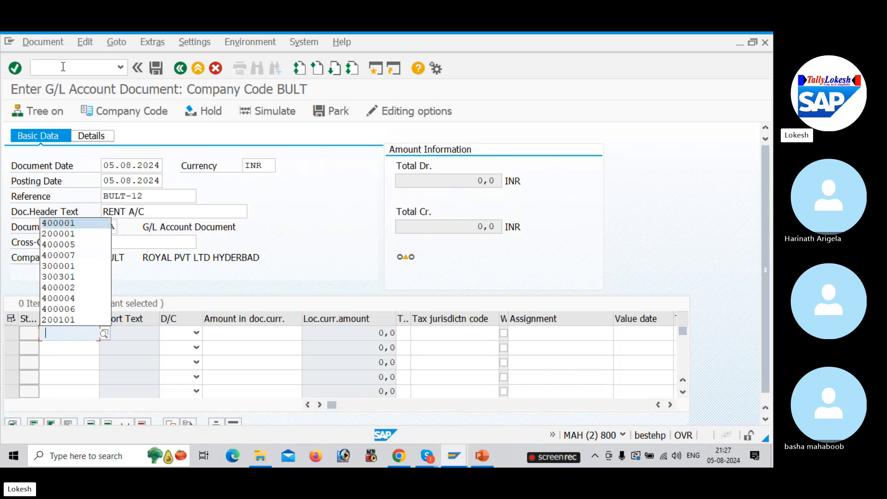
key("Tab")
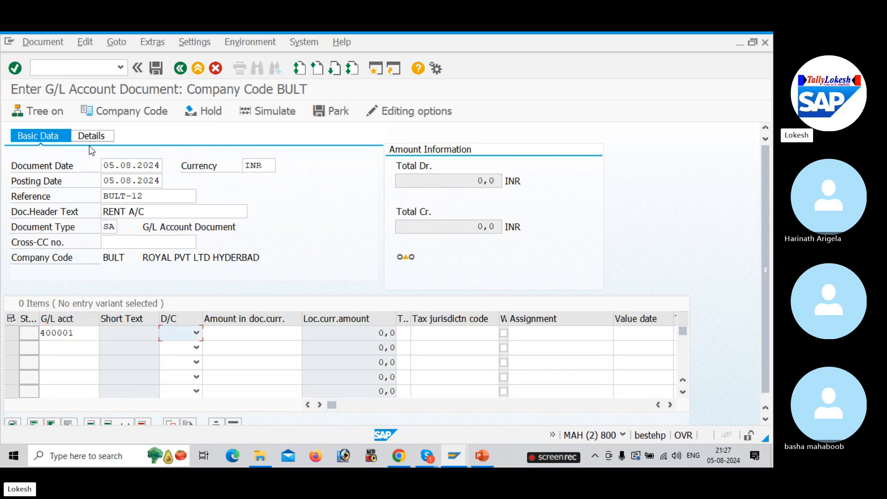
left_click(195, 332)
left_click(182, 359)
left_click(221, 332)
key("Down")
key("Tab")
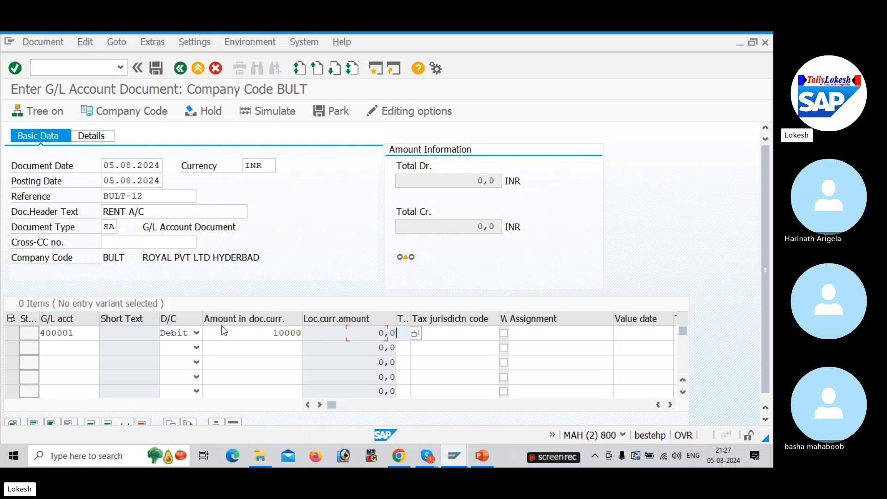
Step: Enter a second line item for G/L account 400001 as a Debit of 10000
left_click(67, 347)
key("Down")
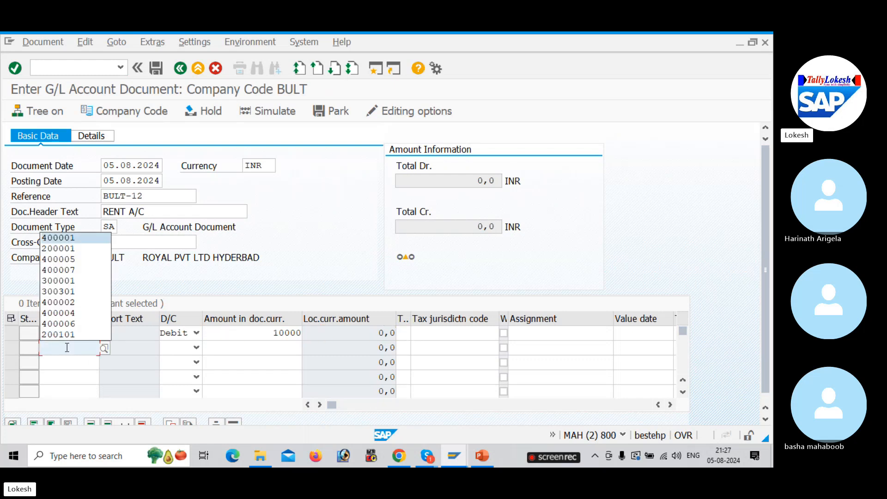
key("Tab")
key("Down")
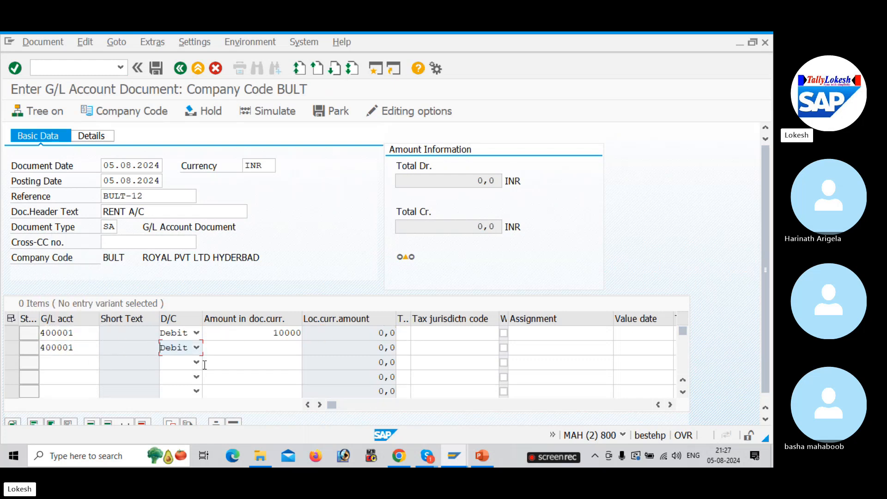
key("Tab")
key("Up")
key("Up")
key("Up")
key("Up")
key("Up")
key("Return")
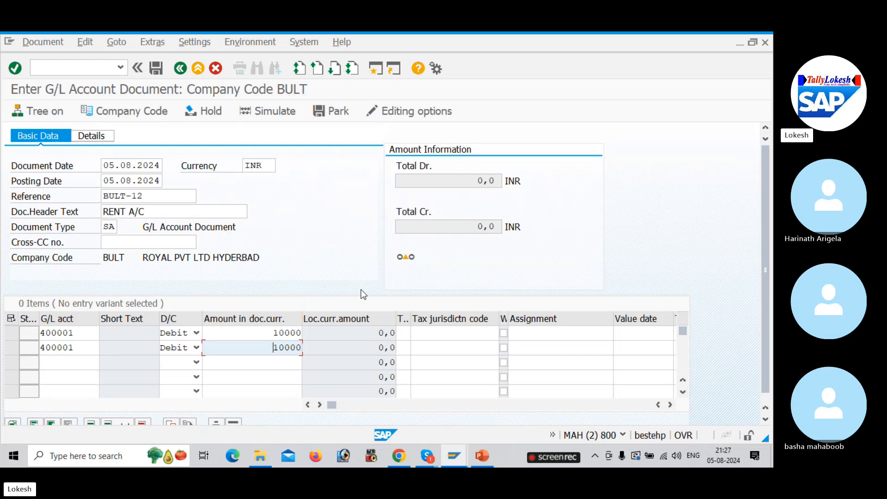
Step: Add a third line item for G/L account 200001 and set it to Credit
left_click(68, 363)
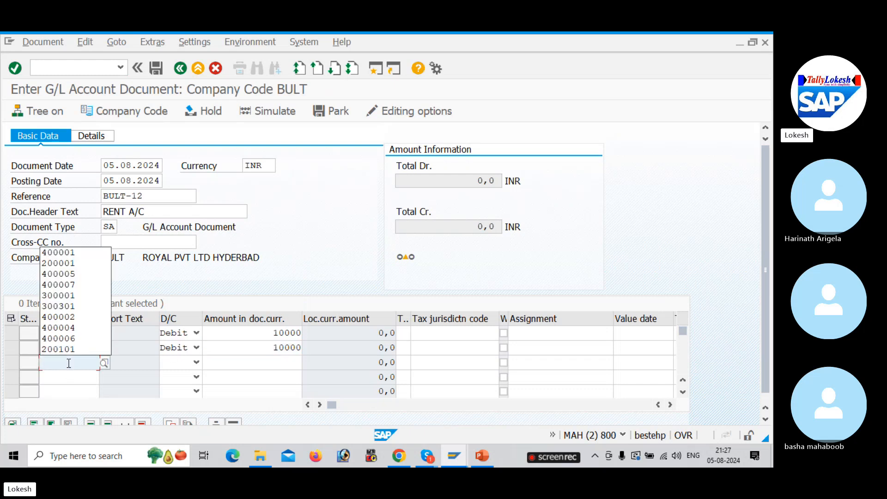
key("Down")
key("Down")
key("Tab")
key("Down")
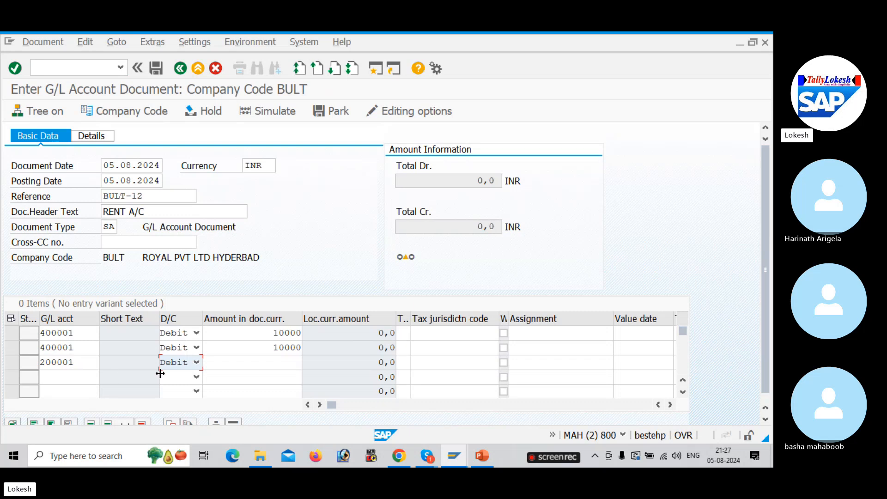
left_click(186, 364)
left_click(174, 376)
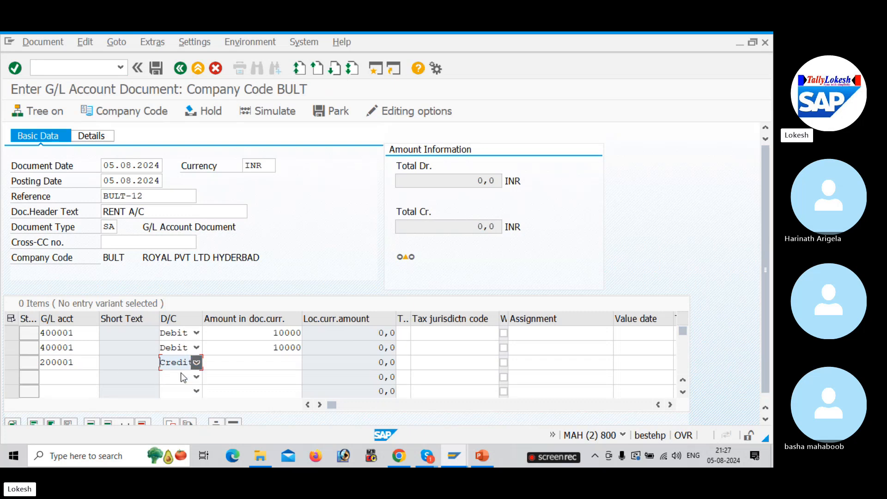
Step: Re-enter 10000 as the second debit line's amount and set the credit line's amount to 20000
left_click(273, 352)
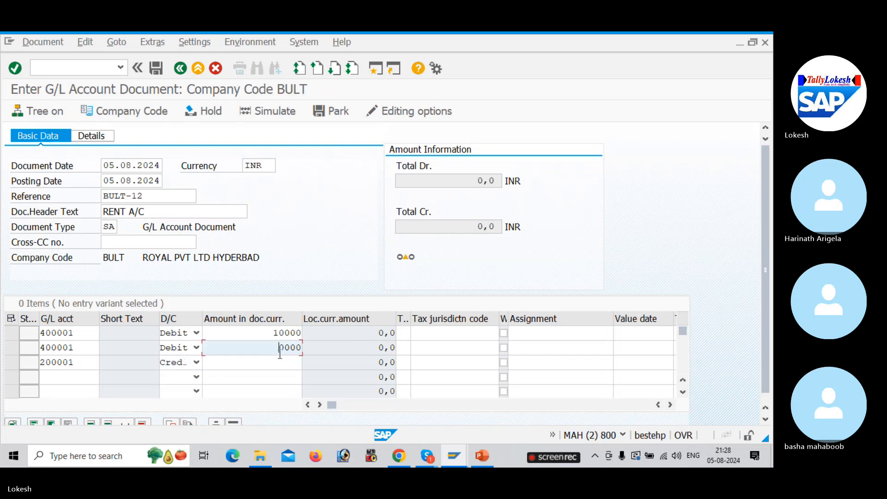
left_click_drag(282, 352, 337, 343)
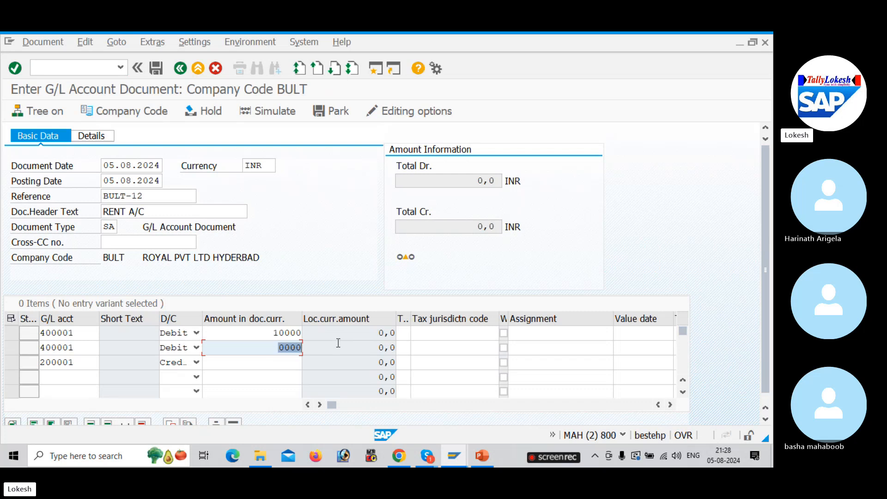
key("BackSpace")
key("Down")
key("Tab")
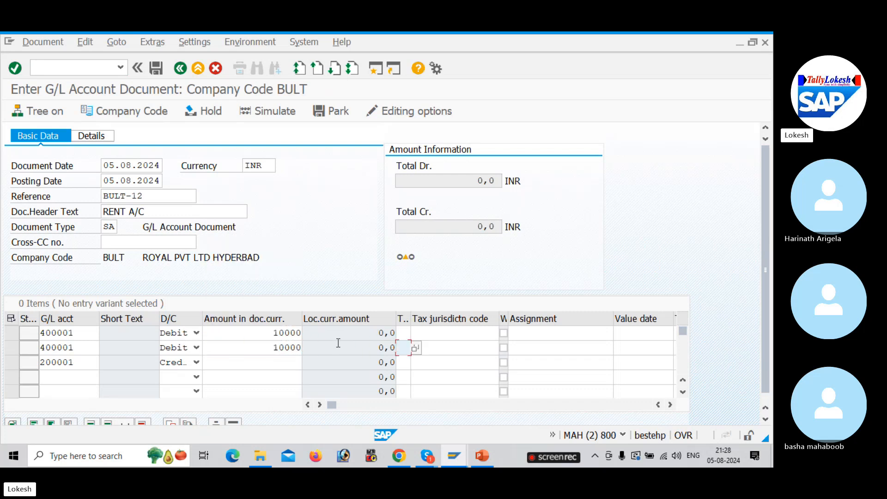
left_click(287, 366)
key("BackSpace")
left_click(294, 275)
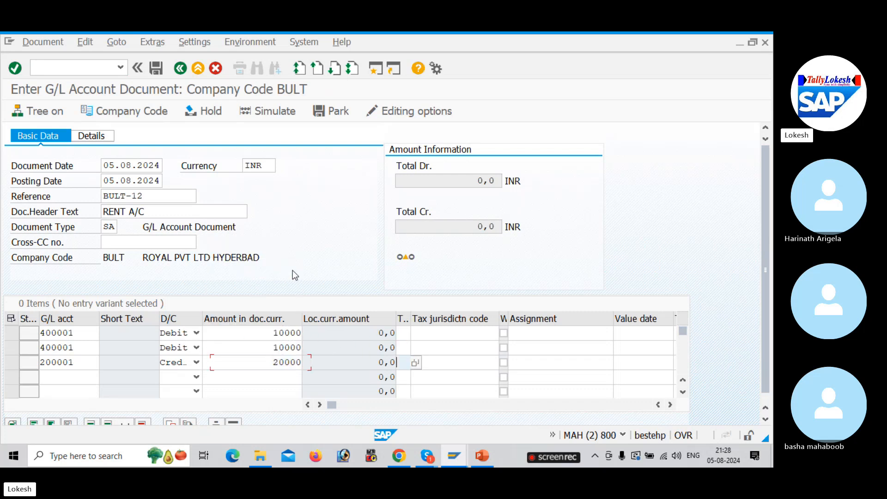
Step: Enter the item text Rent A/c on both 400001 lines and BANK A/C on the 200001 line
key("Tab")
key("Tab")
key("Tab")
key("Tab")
key("Tab")
key("Tab")
key("Tab")
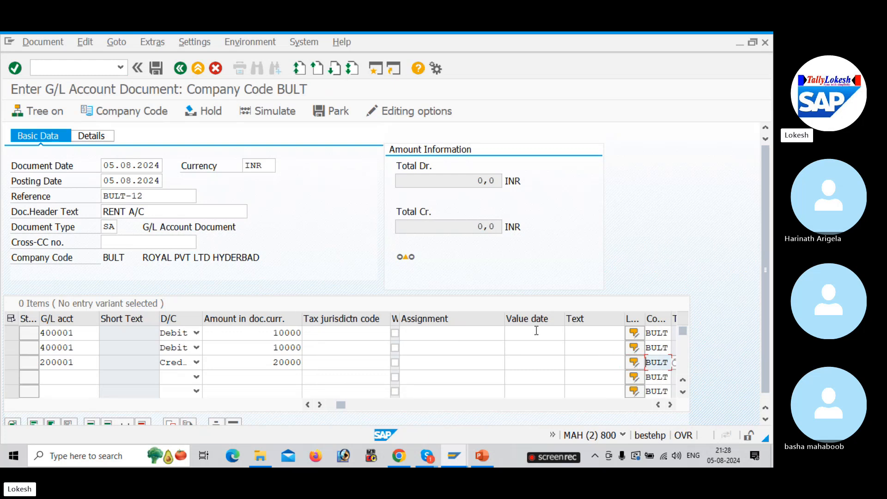
key("Tab")
left_click(505, 333)
left_click(493, 224)
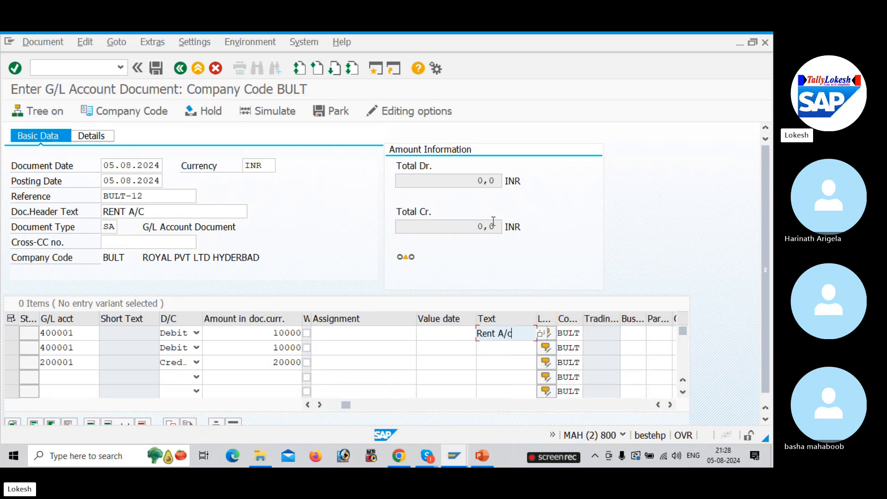
left_click(495, 343)
left_click(495, 237)
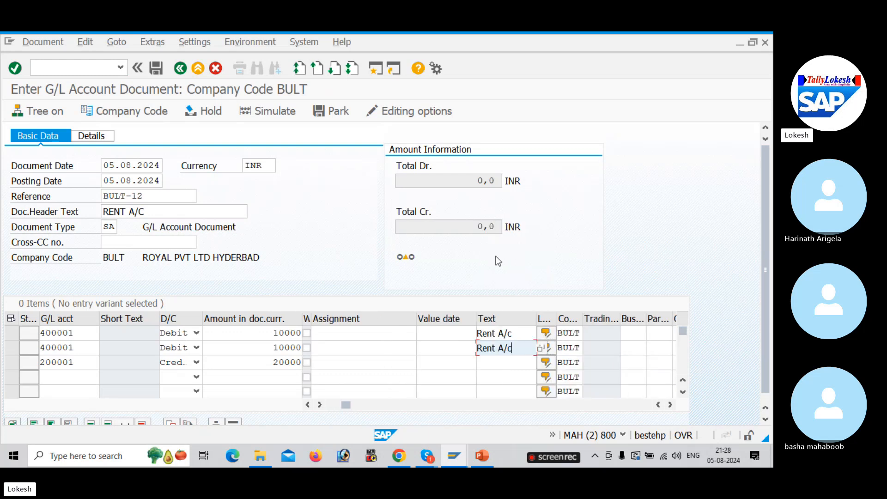
left_click(501, 362)
left_click(503, 264)
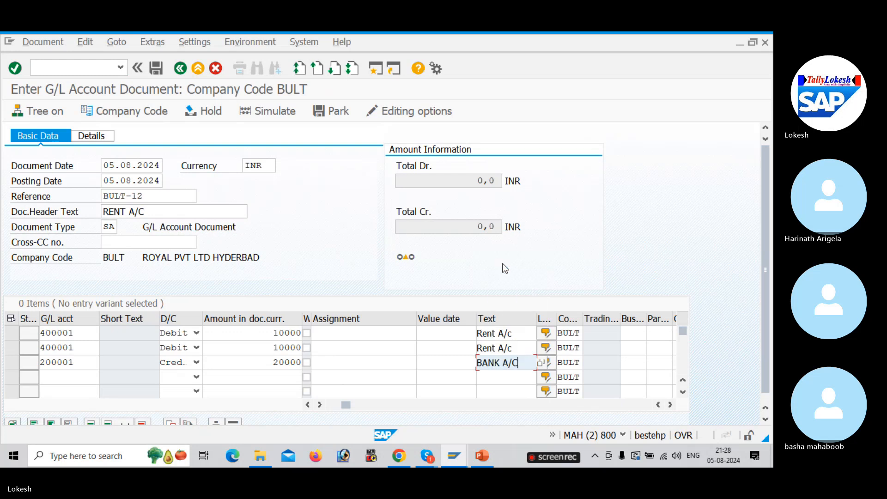
Step: Assign cost center 1001 to the first rent line and 1002 to the second, and validate the entries
key("Tab")
key("Tab")
key("Tab")
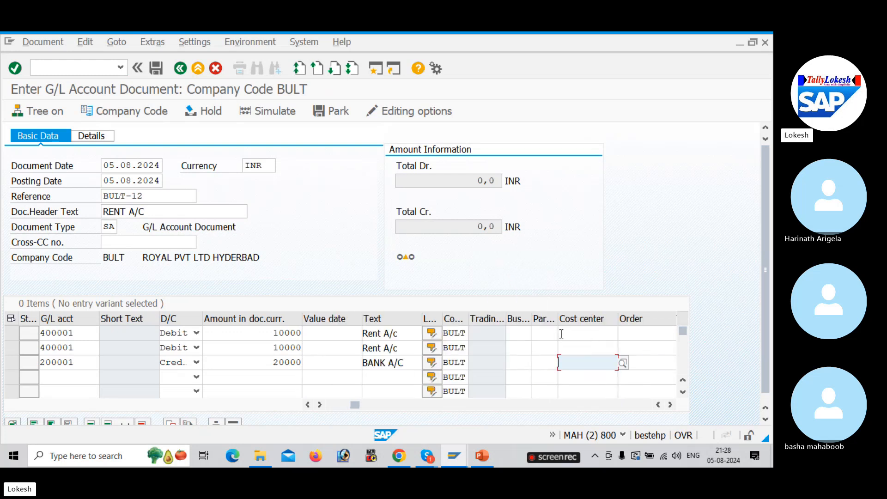
left_click(578, 334)
left_click(580, 344)
left_click(585, 348)
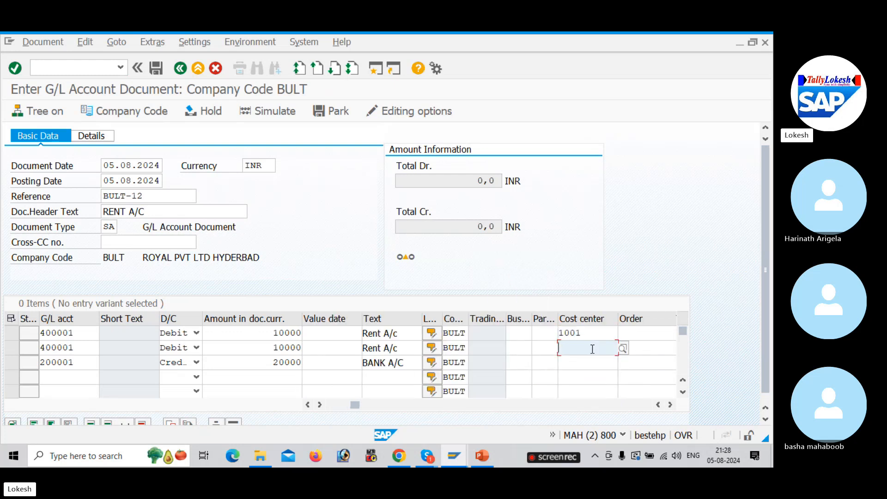
left_click(583, 370)
key("Return")
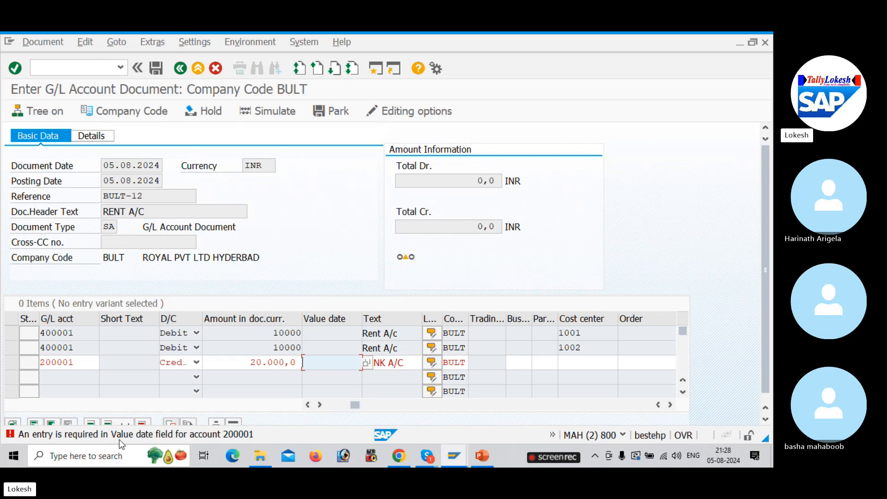
Step: Set the value date of the 200001 line to 05.08.2024 and simulate the document
left_click(340, 362)
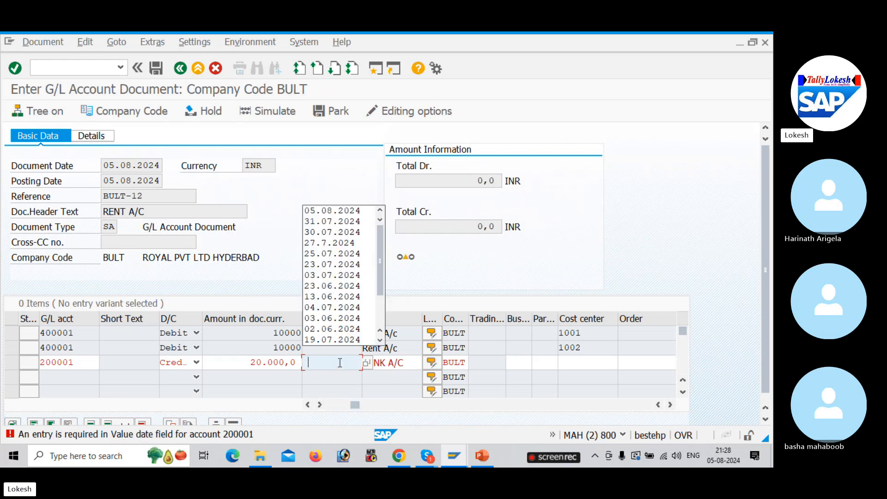
left_click(328, 211)
key("Return")
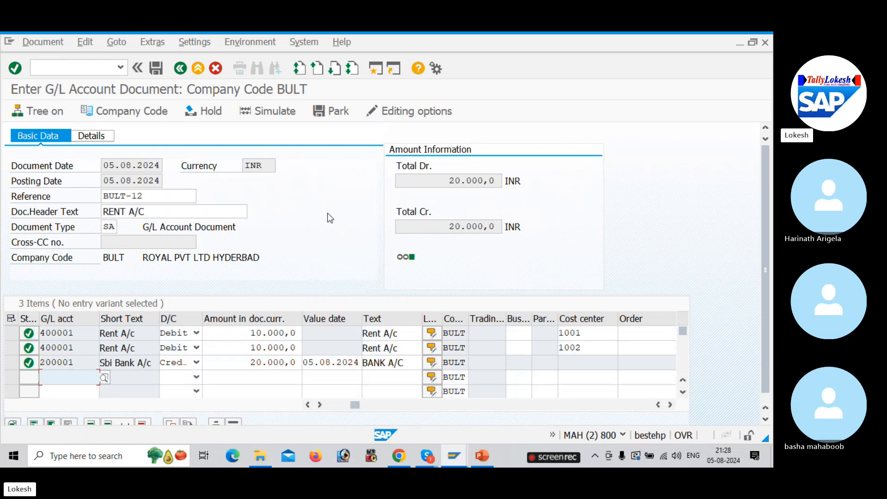
left_click(278, 111)
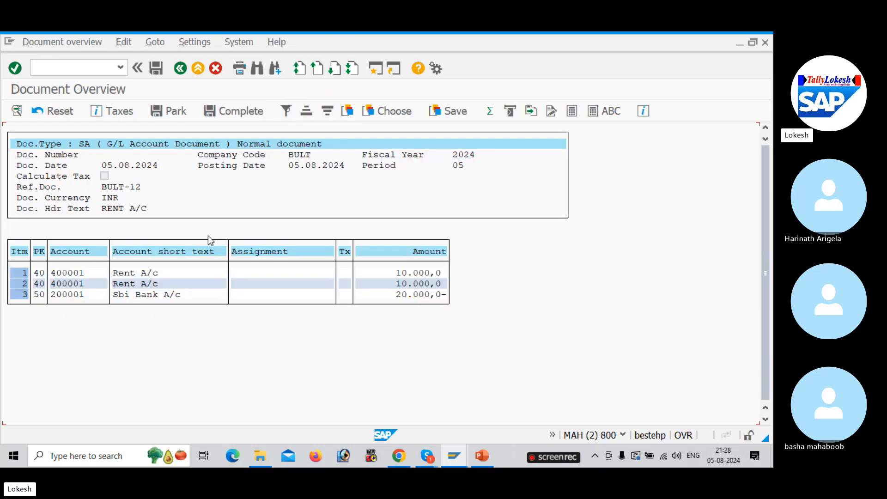
Step: Try to post the rent document and open the detailed explanation of the CO document number assignment error
left_click(157, 70)
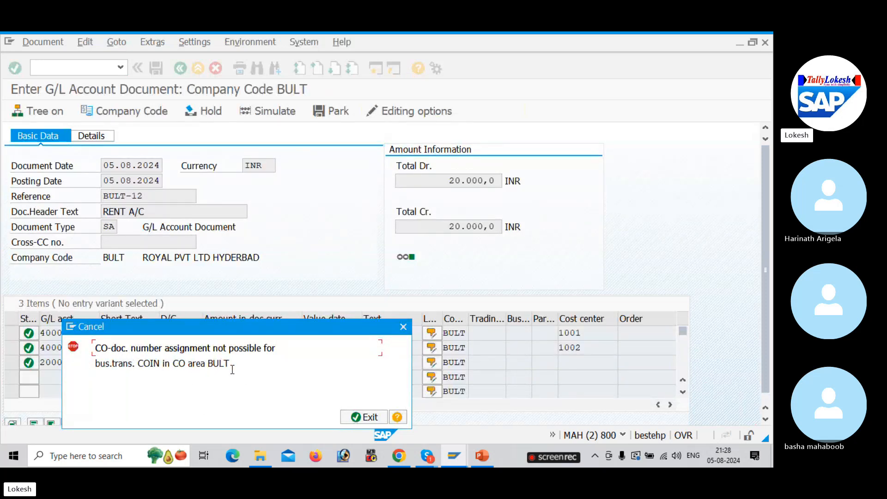
mouse_move(233, 368)
left_mouse_down()
mouse_move(95, 339)
mouse_move(111, 350)
mouse_move(279, 355)
mouse_move(241, 368)
mouse_move(238, 380)
left_mouse_up()
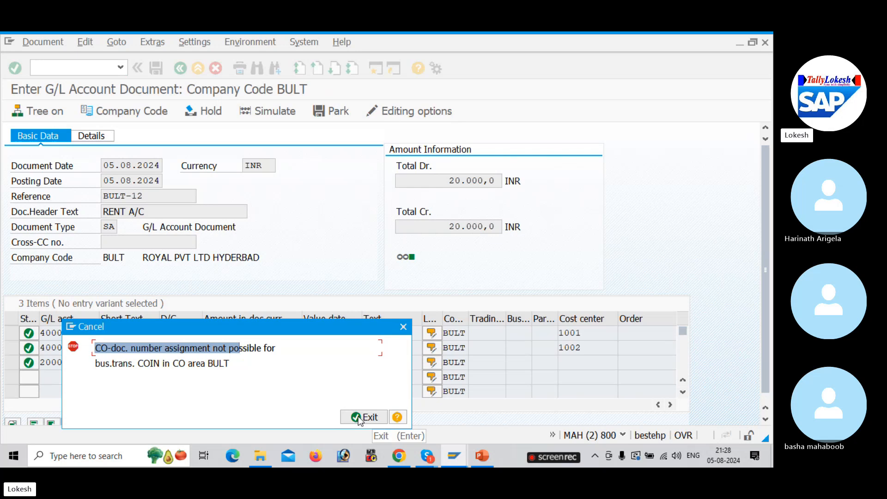
left_click(398, 419)
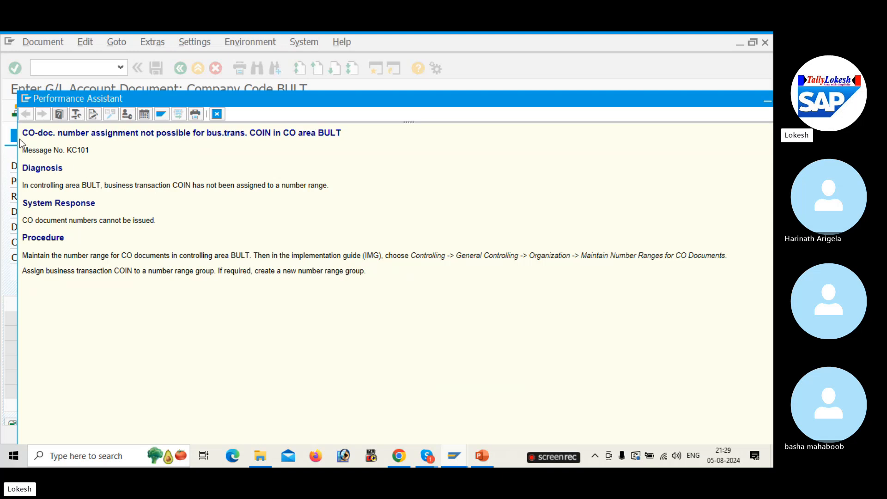
Step: Copy the KC101 message number from the error explanation, search the web for it in Chrome, and open the SAP Community thread on CO number ranges
left_click_drag(21, 134, 354, 137)
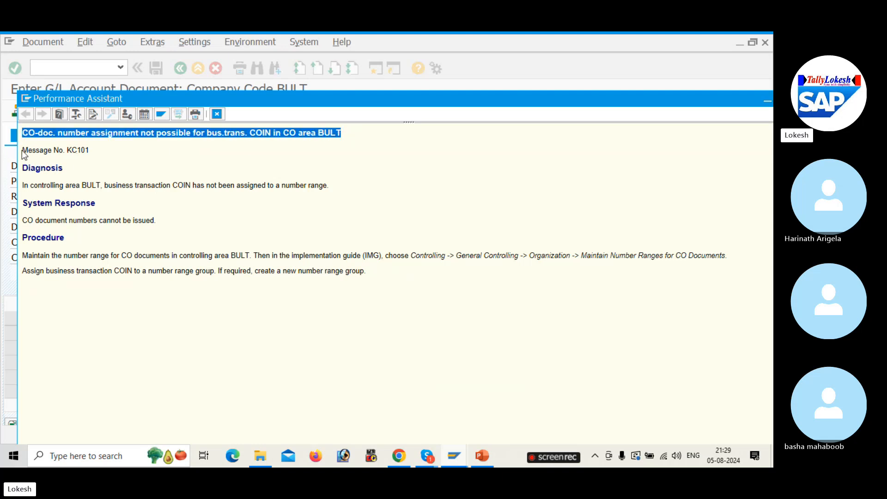
left_click_drag(21, 150, 99, 151)
key("ctrl+c")
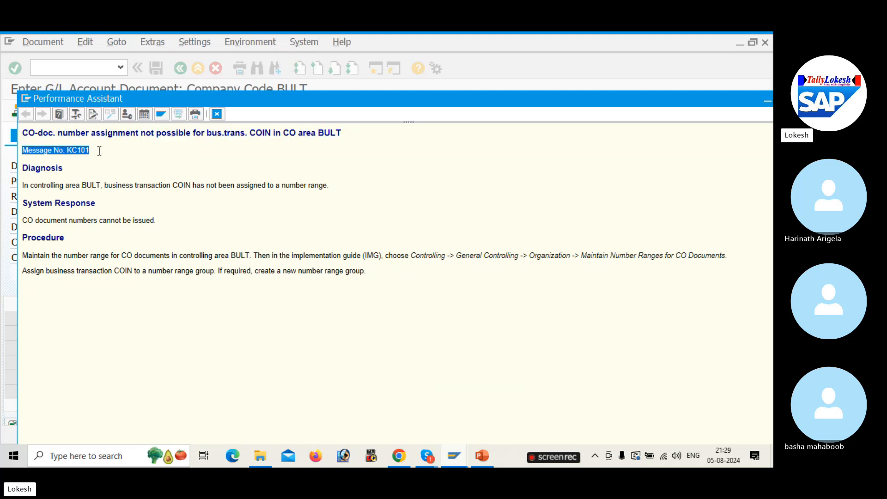
left_click(393, 455)
left_click(656, 43)
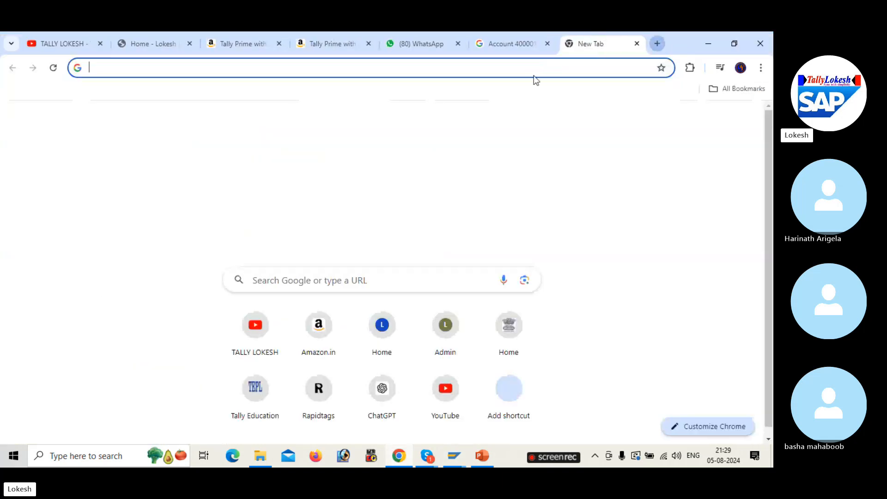
key("ctrl+v")
key("Return")
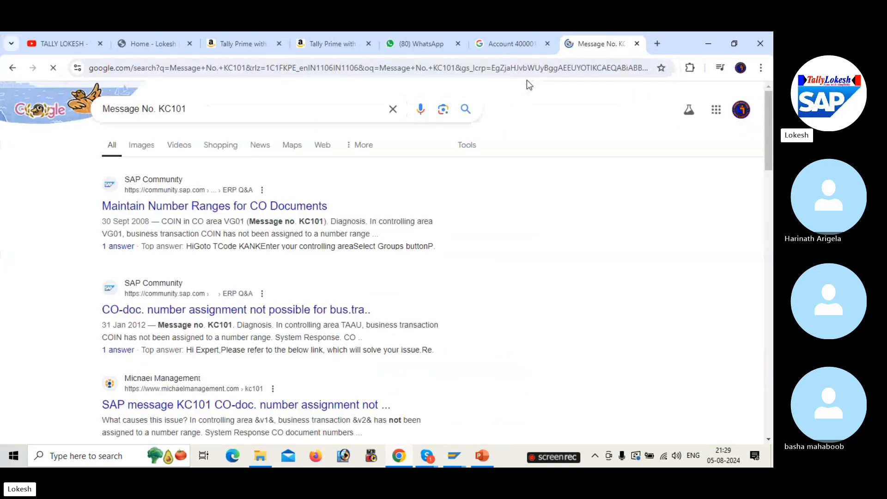
left_click(226, 212)
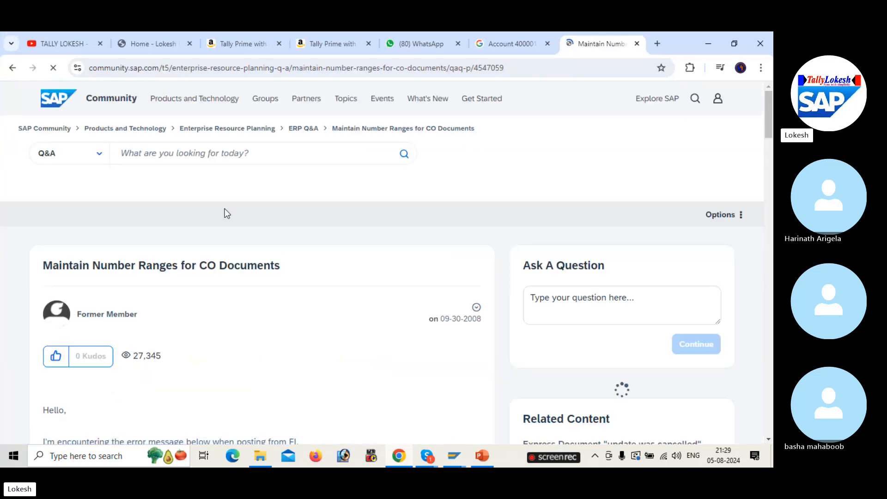
Step: Read the thread's question and error diagnosis and compare them with the SAP error explanation for controlling area BULT
scroll(170, 212, "down", 3)
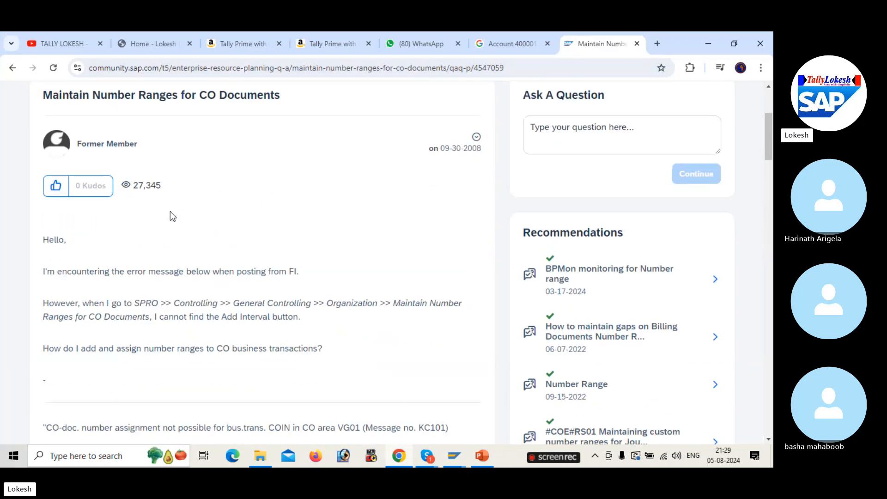
scroll(170, 212, "down", 1)
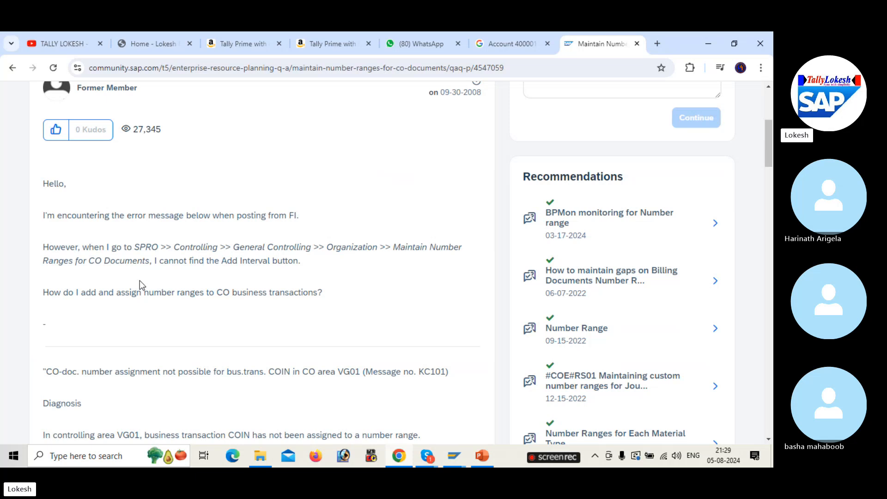
scroll(199, 284, "down", 1)
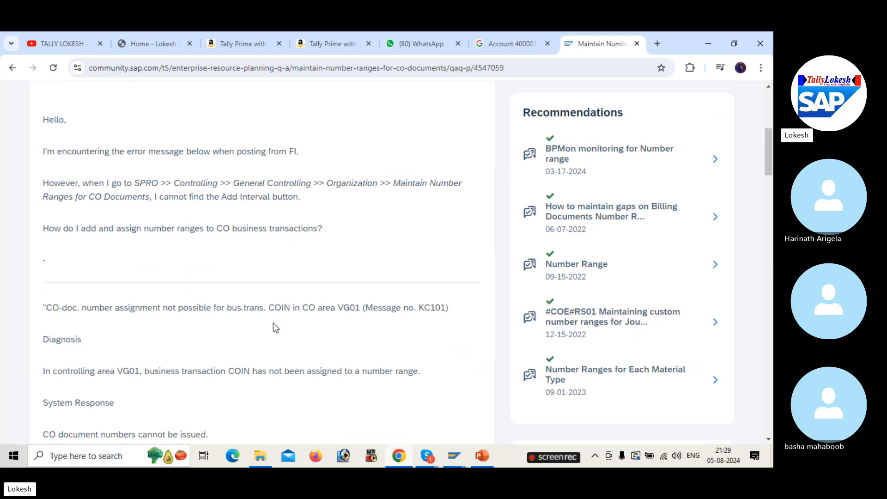
scroll(277, 321, "down", 1)
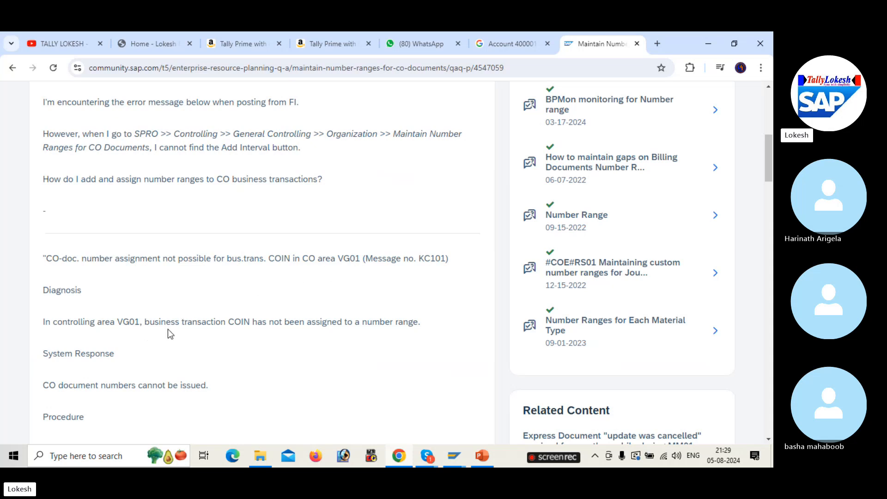
key("alt+Tab")
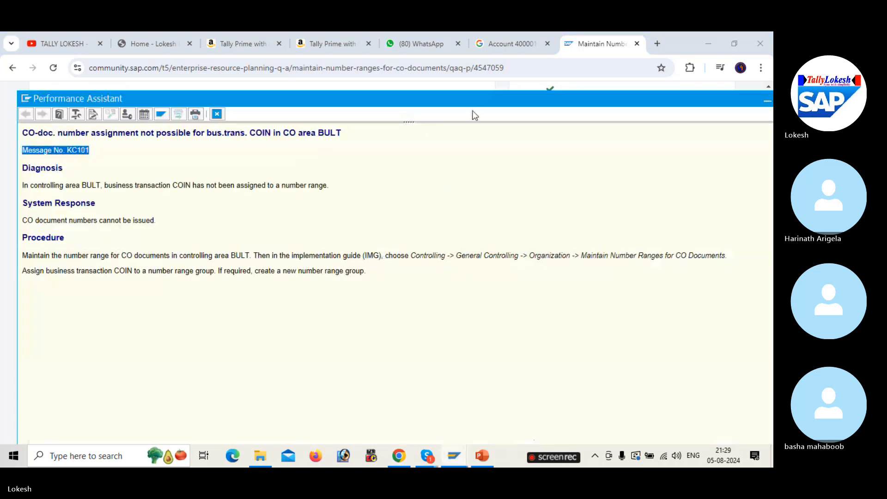
left_click_drag(488, 99, 307, 115)
left_click(607, 117)
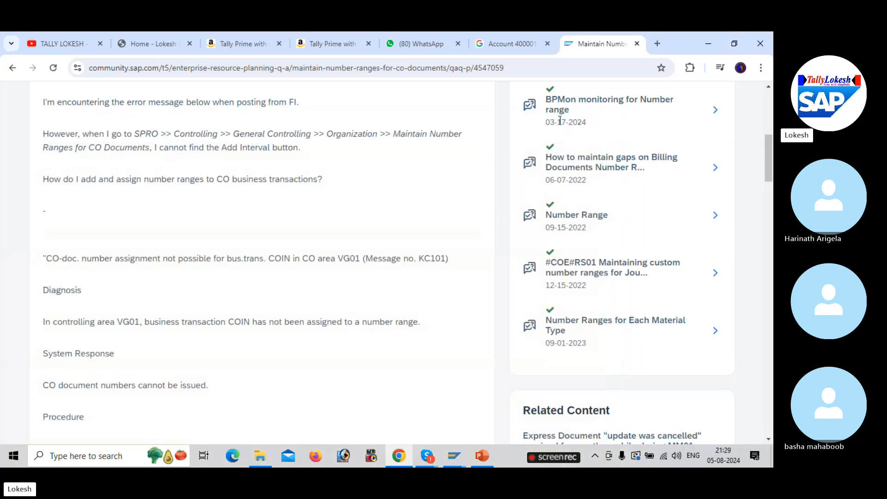
mouse_move(454, 456)
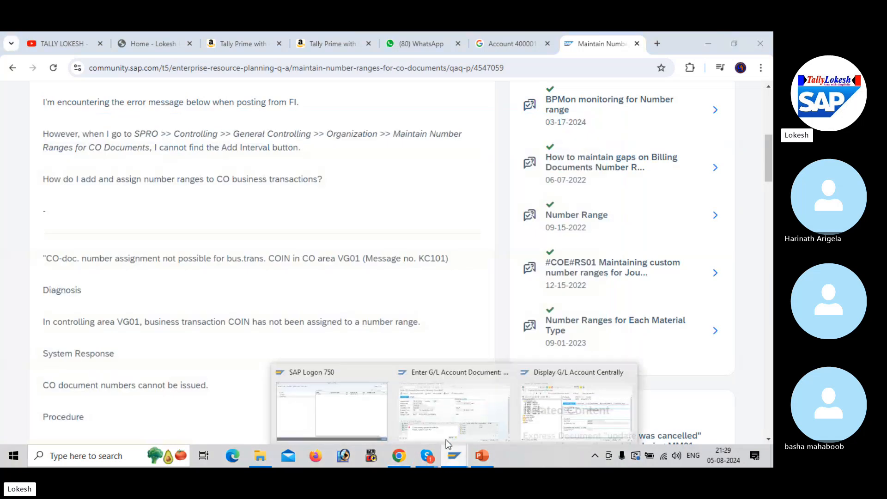
left_click(550, 407)
type("/N")
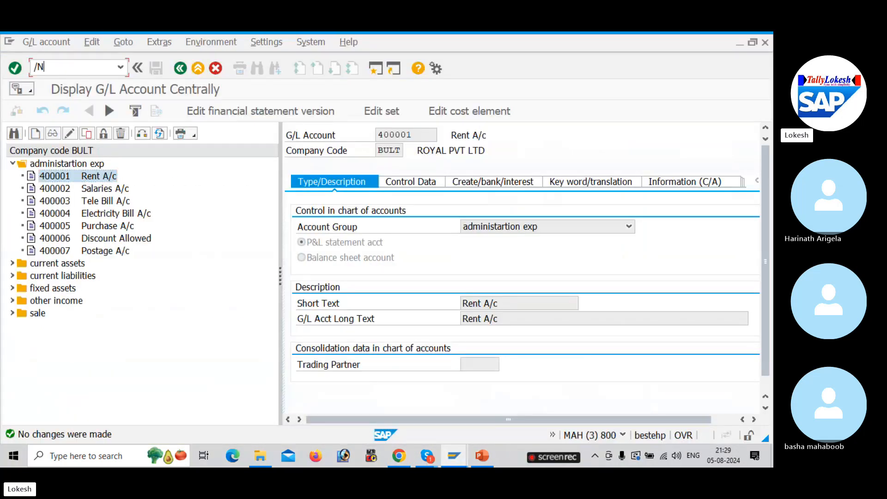
type("VG01")
key("Return")
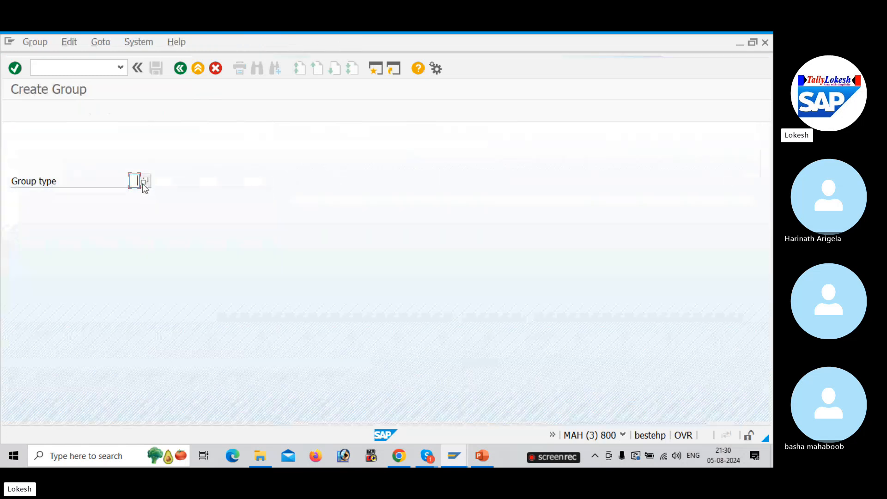
left_click(144, 181)
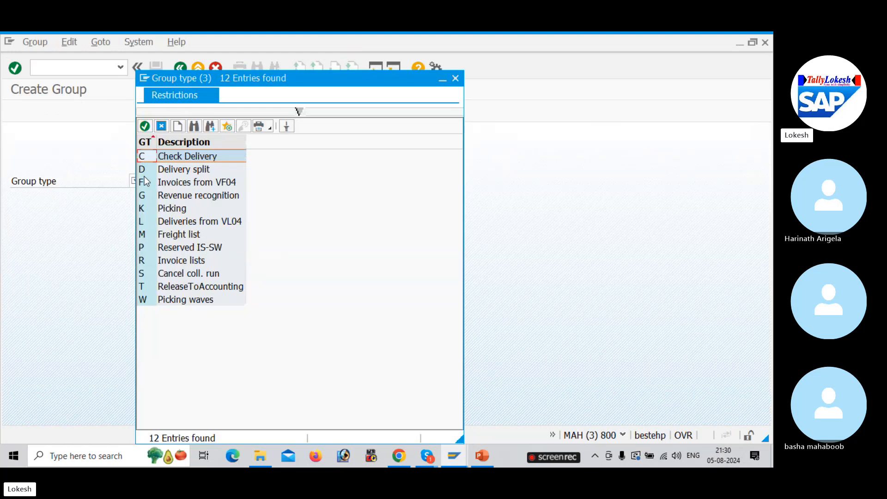
Step: Return to the browser thread and read the procedure for maintaining CO document number ranges and assigning COIN to a group
key("alt+Tab")
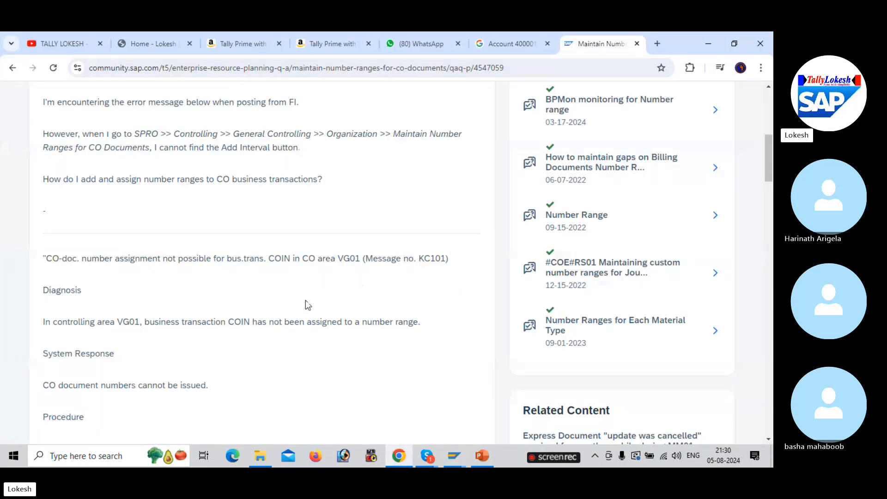
scroll(305, 303, "down", 3)
scroll(222, 293, "down", 1)
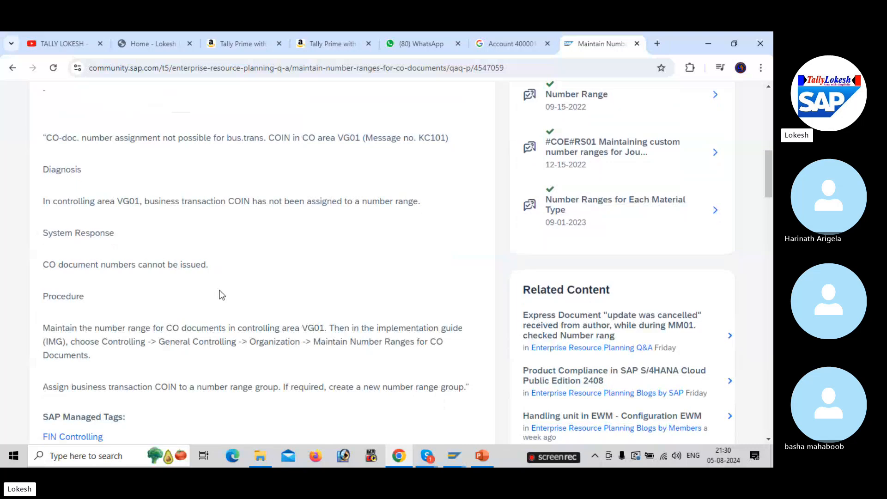
scroll(233, 313, "down", 1)
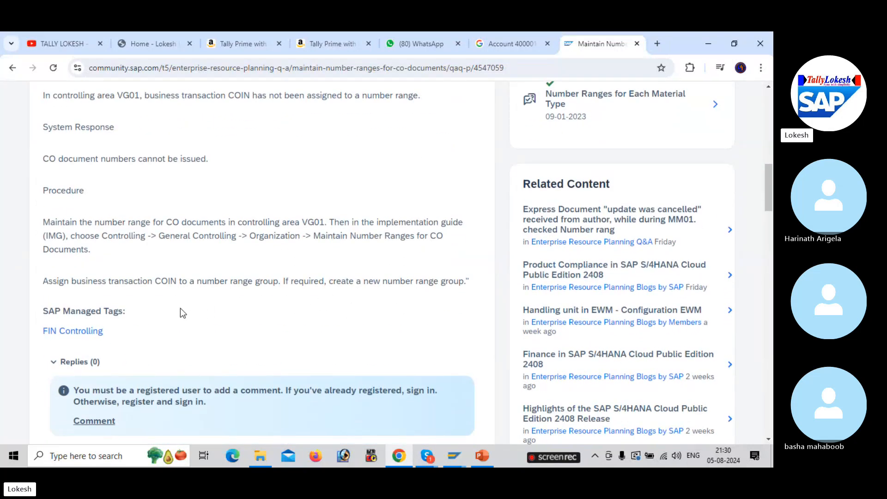
scroll(125, 315, "down", 1)
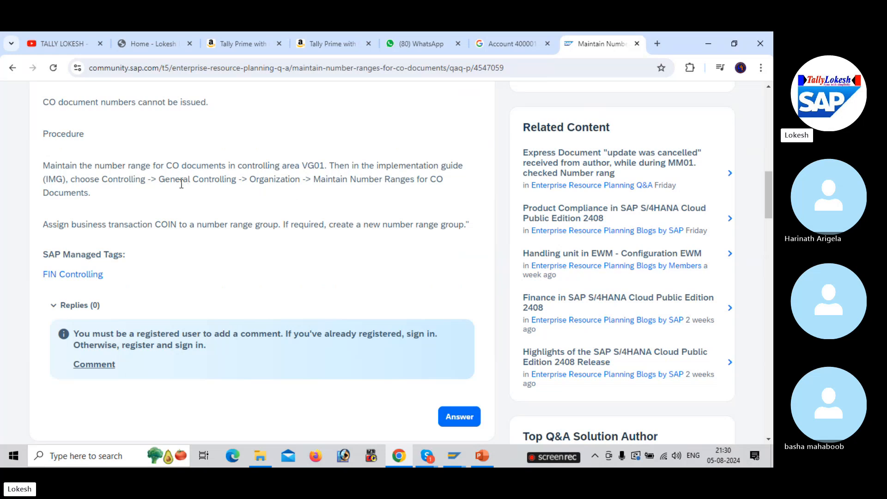
scroll(176, 189, "up", 1)
Step: Switch back to SAP, run transaction KANK, and open the number range groups of CO area BULT for changing
key("alt+Tab")
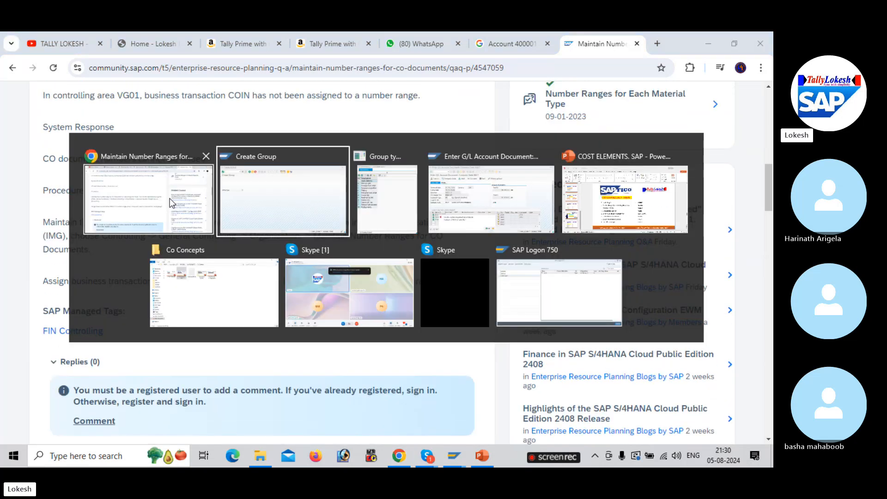
key("alt+Tab")
key("alt+Tab")
key("alt+Tab")
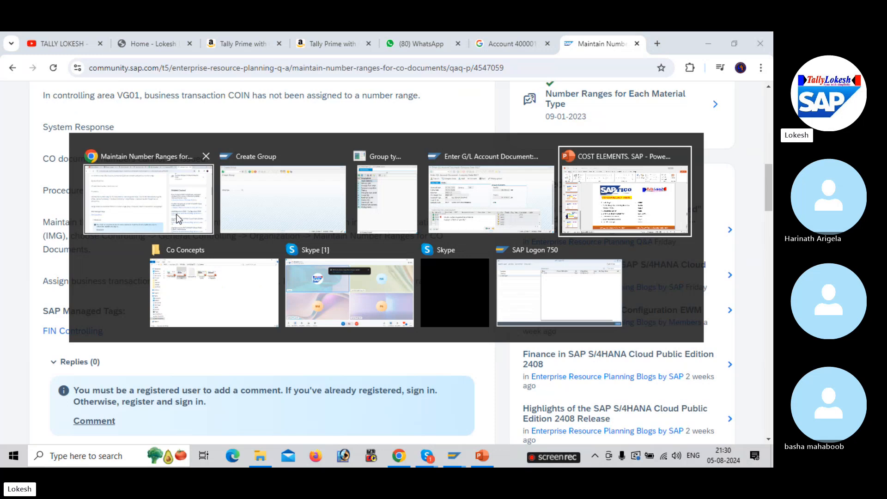
key("alt+Tab")
key("alt+Tab")
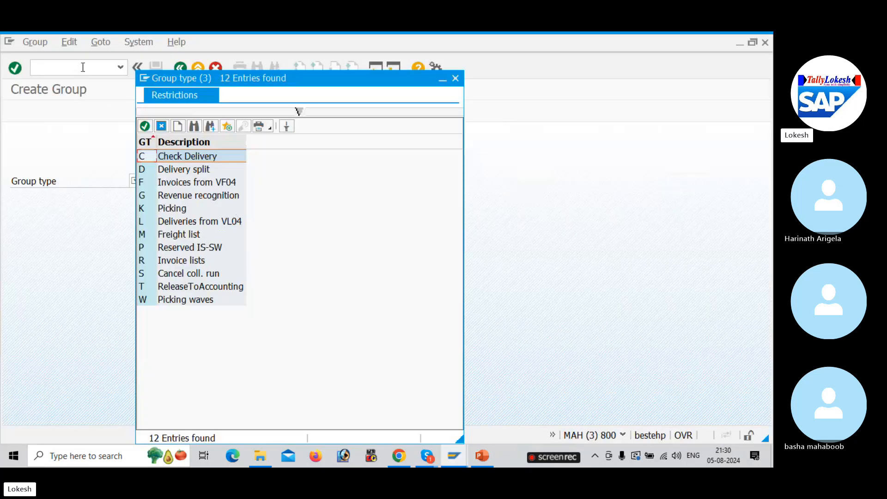
left_click(82, 67)
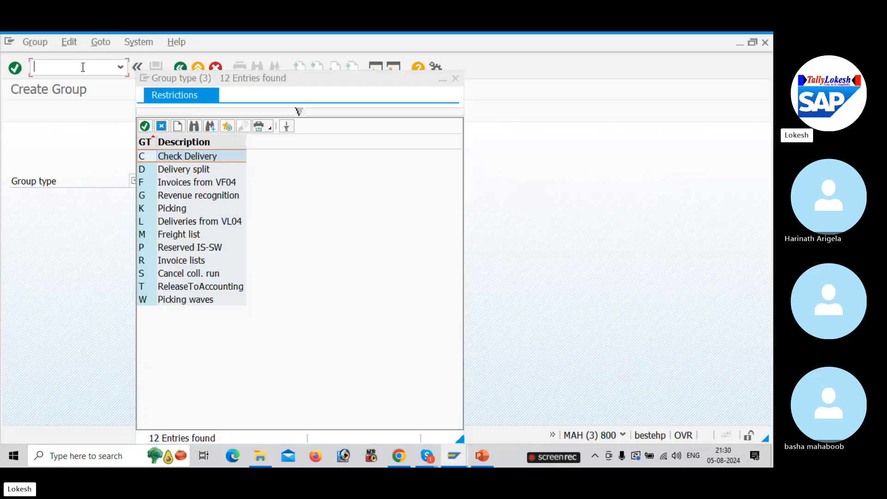
type("/NK")
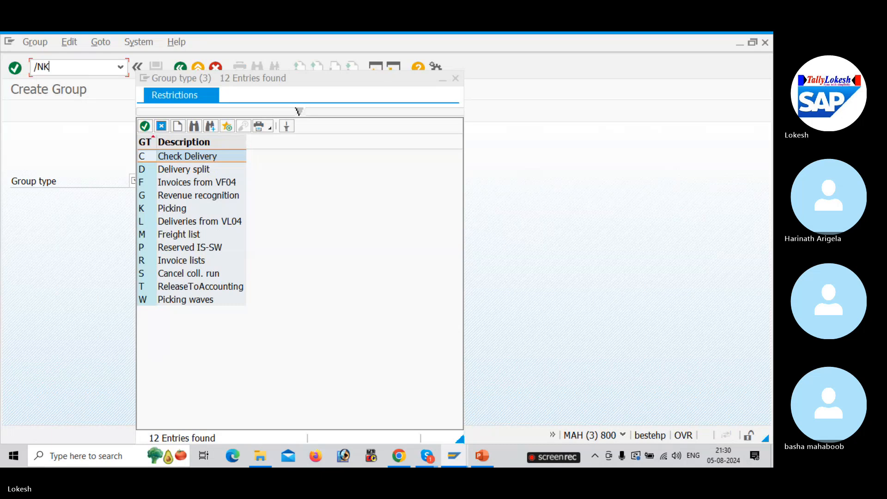
type("ANK")
key("Return")
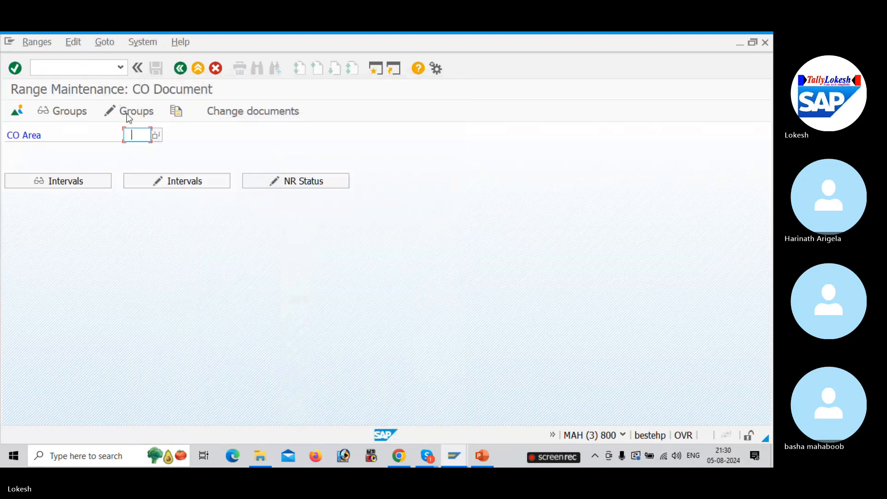
left_click(145, 135)
left_click(138, 148)
left_click(150, 115)
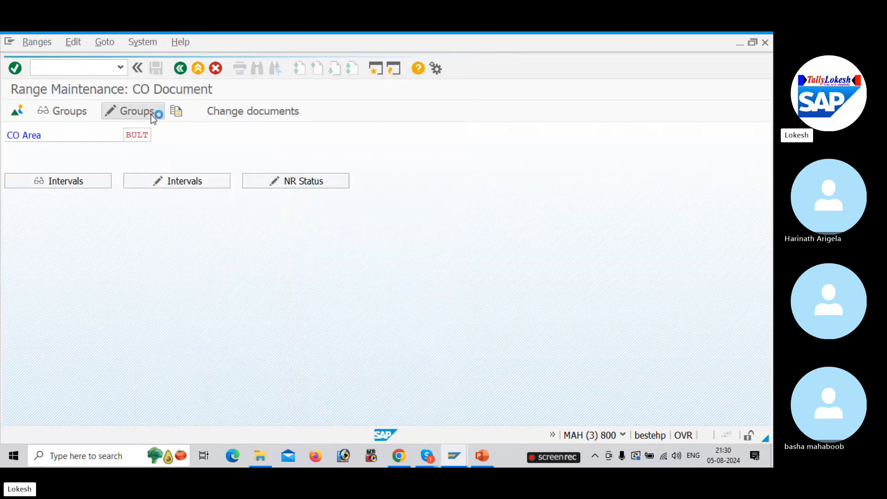
Step: Assign the element COIN to the group Controlling AREA FOR BULT, check the assignment in the list, and save the changes
left_click(25, 187)
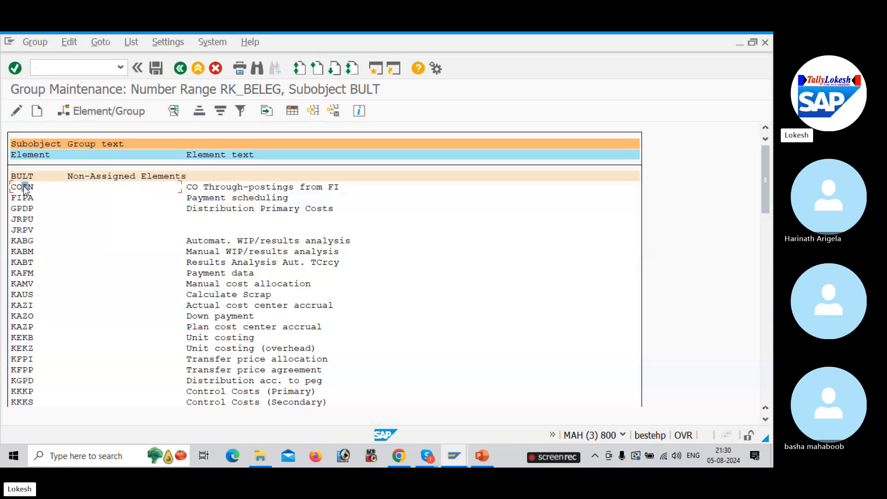
left_click(95, 112)
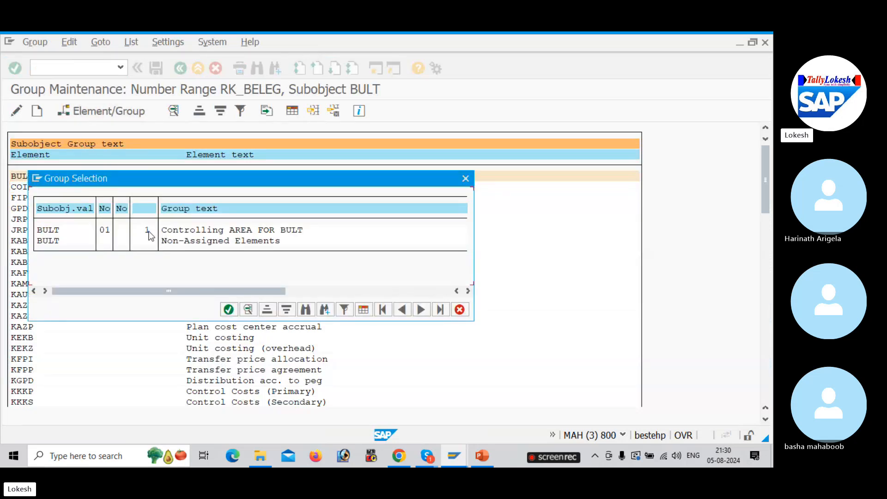
double_click(107, 231)
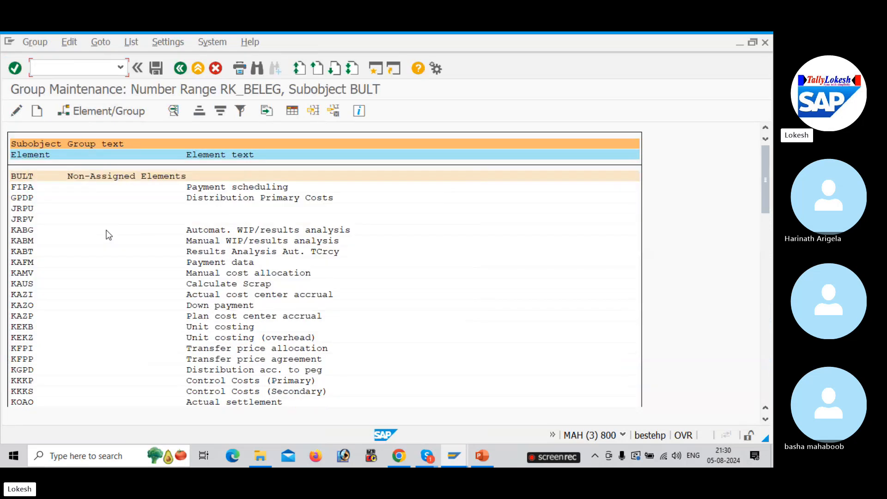
scroll(108, 235, "down", 3)
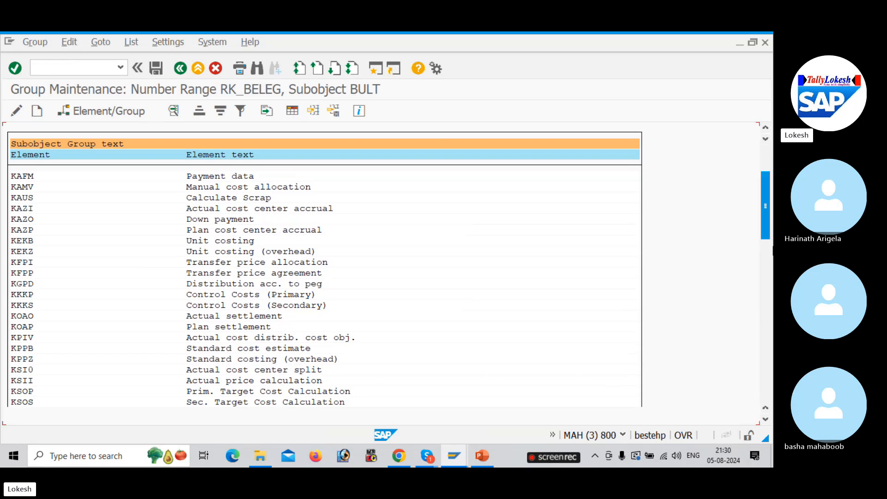
left_click_drag(764, 212, 764, 374)
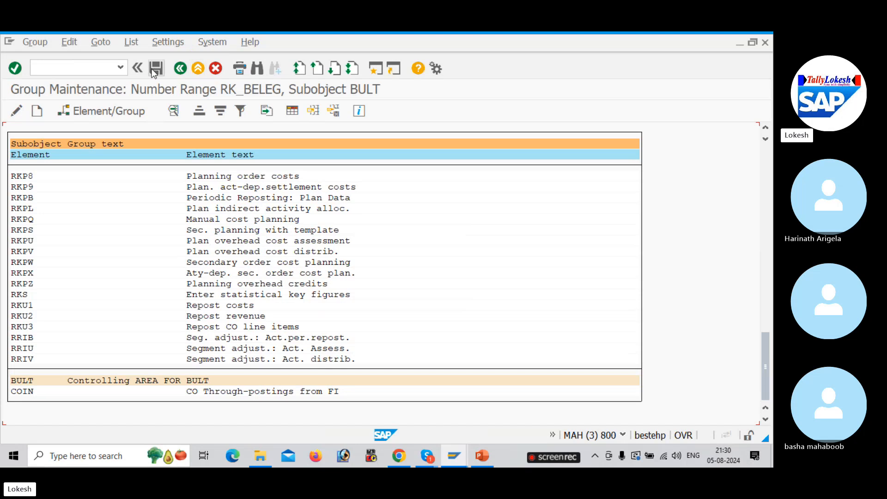
left_click(153, 71)
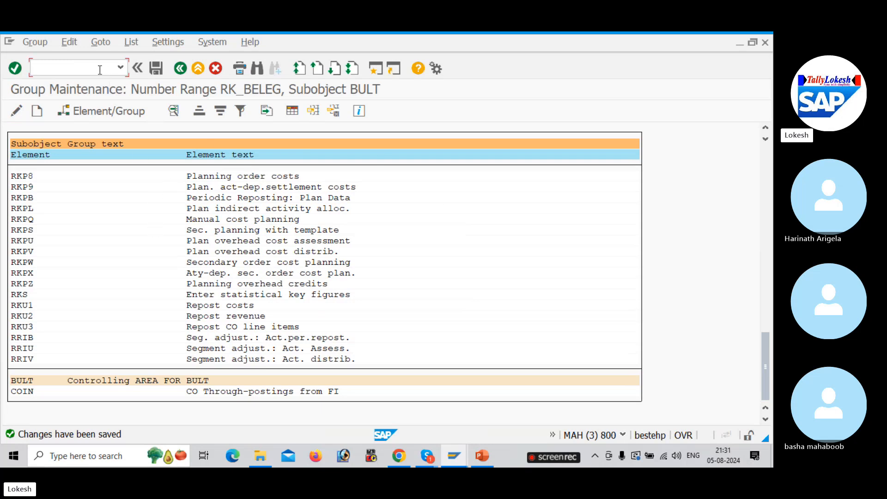
Step: Run transaction FB50 and fill the document header with date 05.08.2024, reference BULT-12 and header text RENT A/C
key("Return")
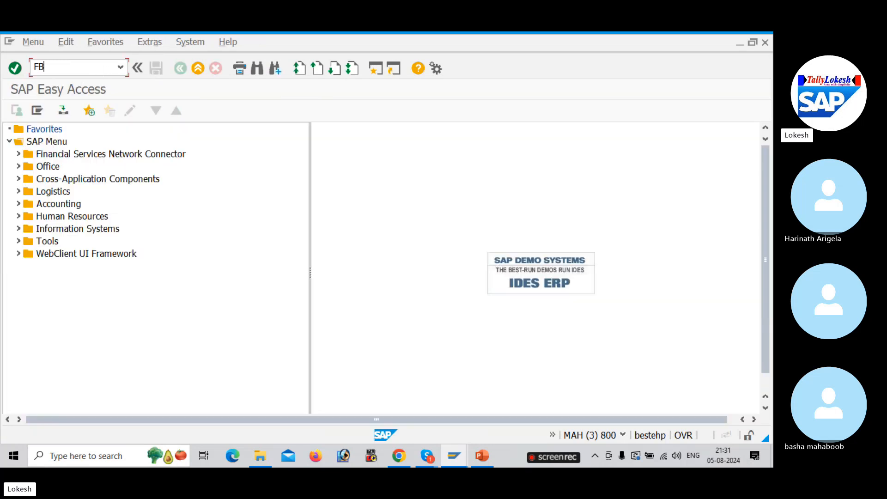
type("FB50")
key("Return")
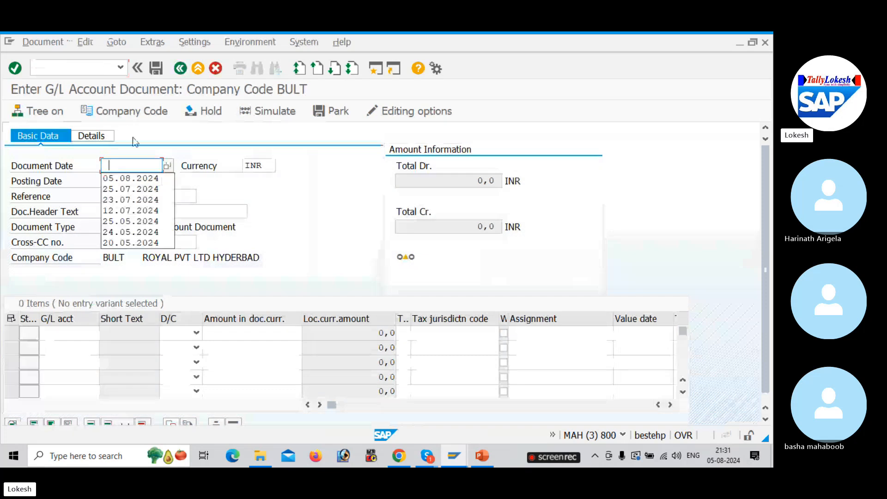
left_click(149, 178)
left_click(143, 196)
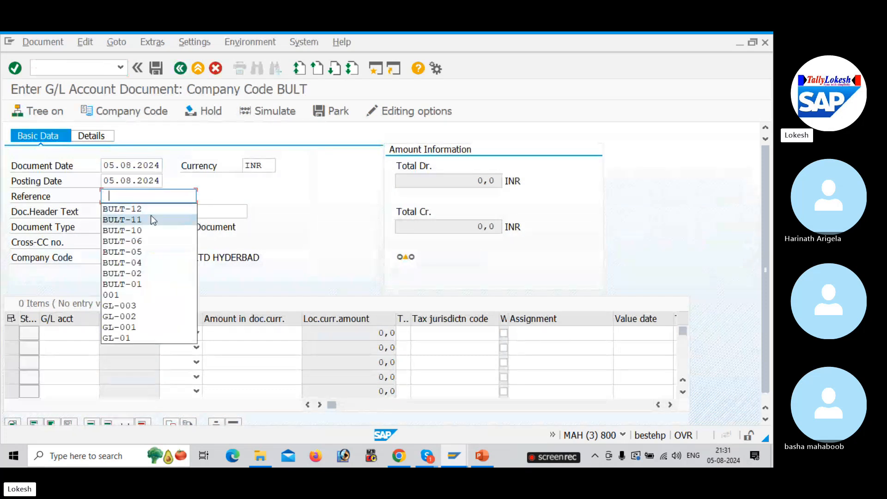
left_click(151, 212)
left_click(151, 212)
left_click(134, 224)
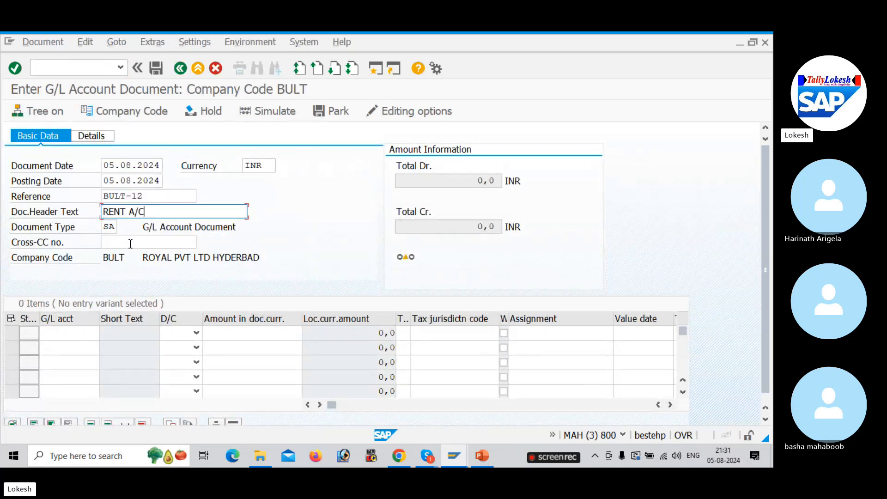
Step: Enter the first line item as a debit of 10000 to G/L account 400001
left_click(78, 331)
left_click(65, 223)
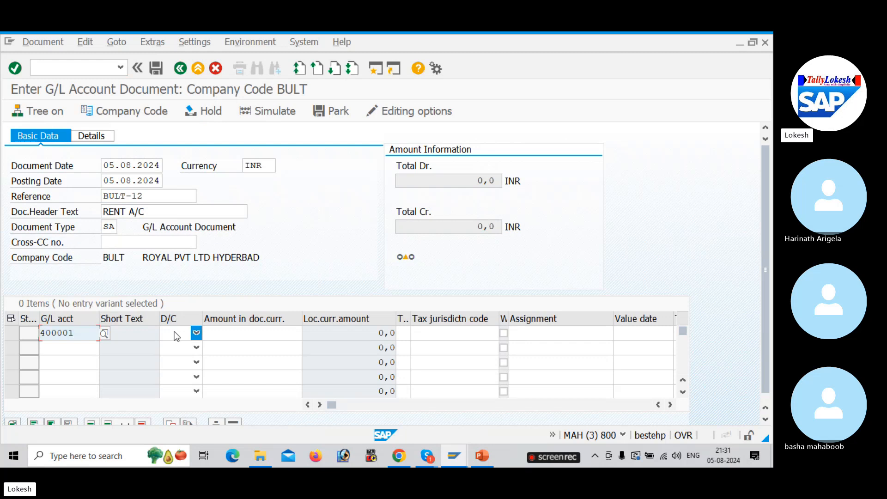
left_click(194, 333)
left_click(176, 357)
left_click(236, 333)
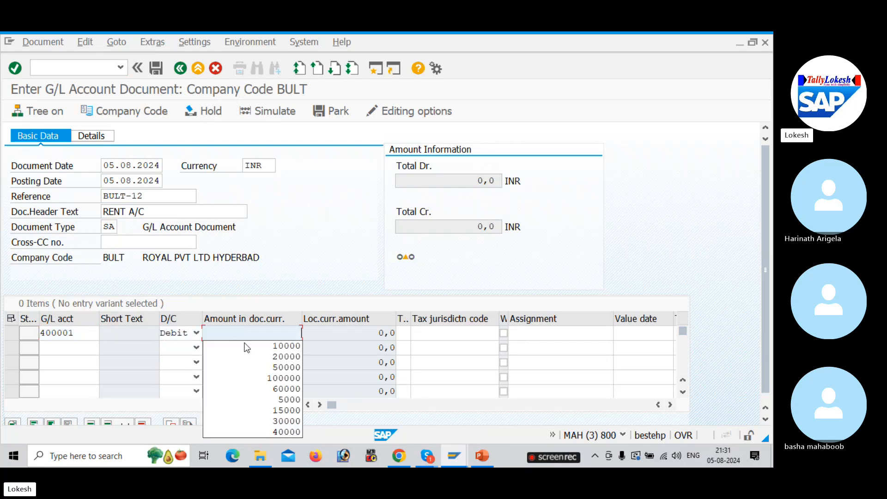
left_click(266, 350)
Step: Add a second line item debiting 10000 to G/L account 400001
left_click(51, 347)
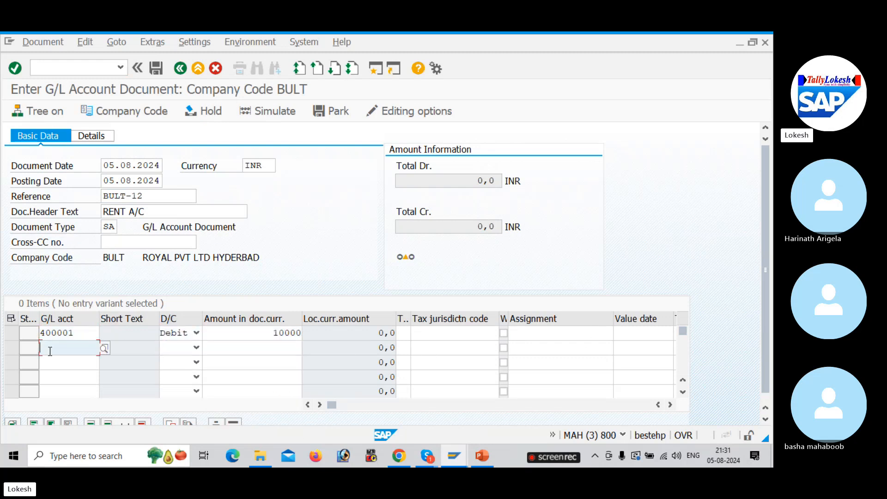
left_click(65, 238)
left_click(196, 347)
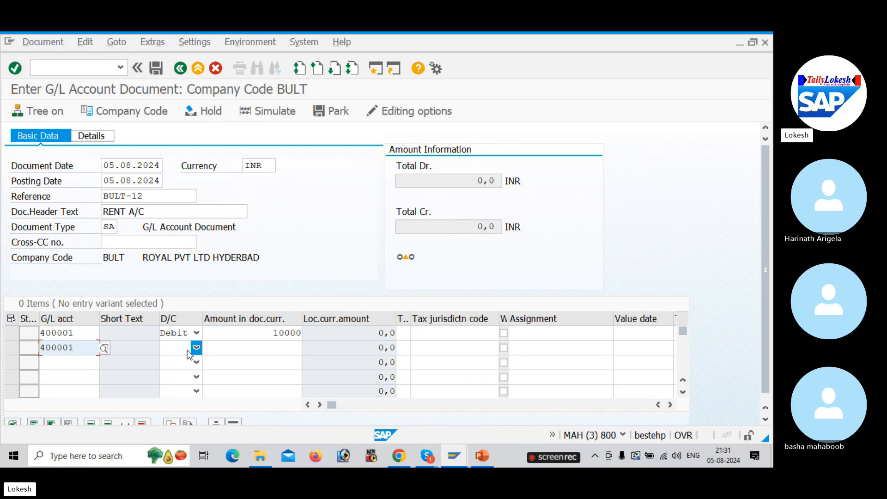
left_click(175, 372)
left_click(287, 348)
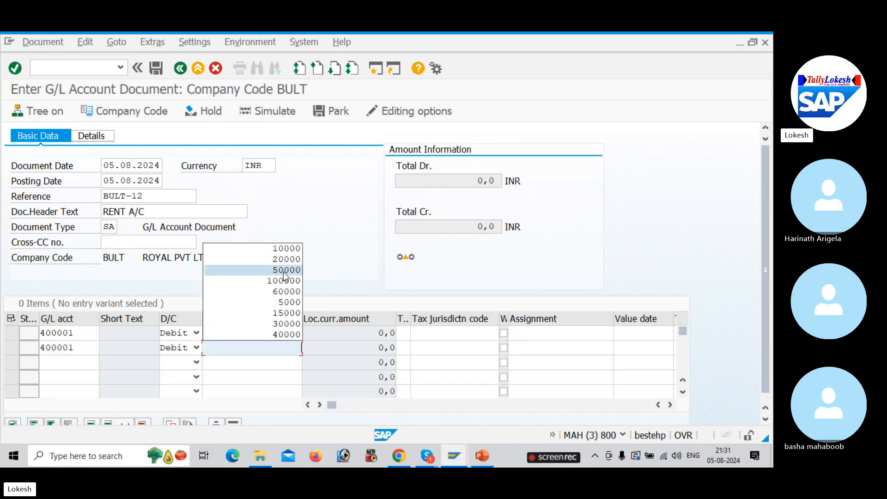
left_click(281, 249)
Step: Add a third line item crediting 20000 to G/L account 200001
left_click(75, 362)
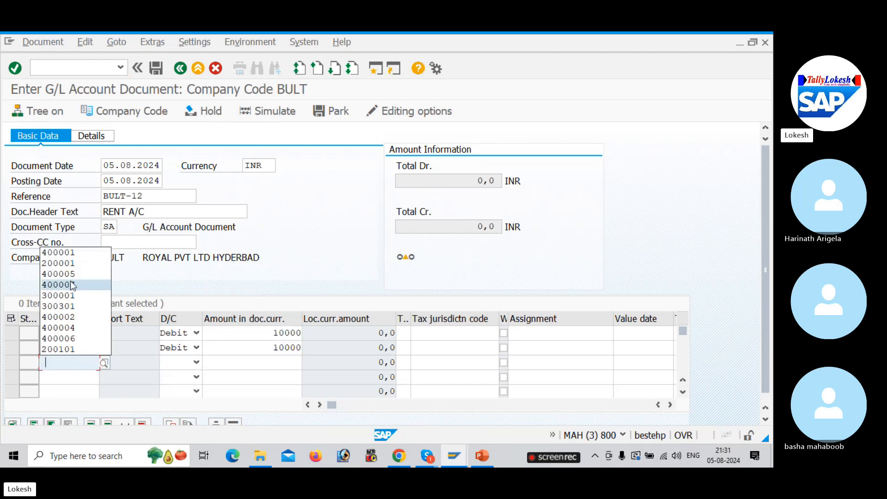
left_click(73, 264)
left_click(196, 362)
left_click(175, 372)
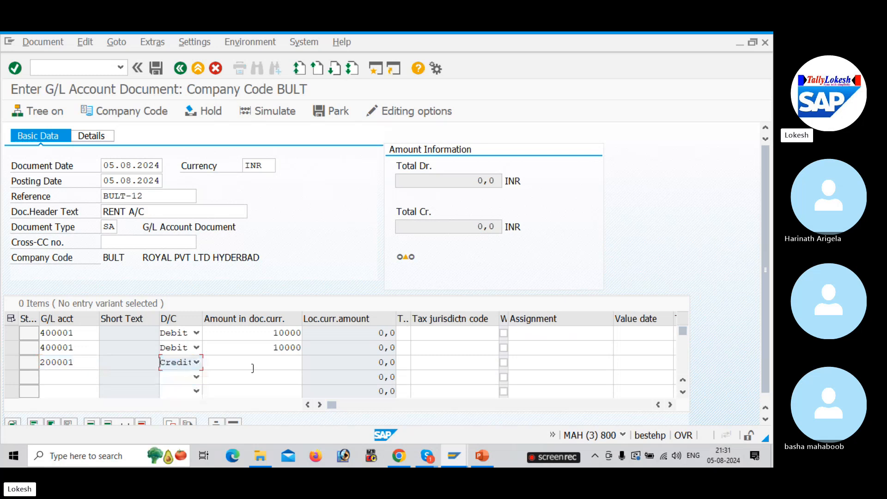
left_click(284, 368)
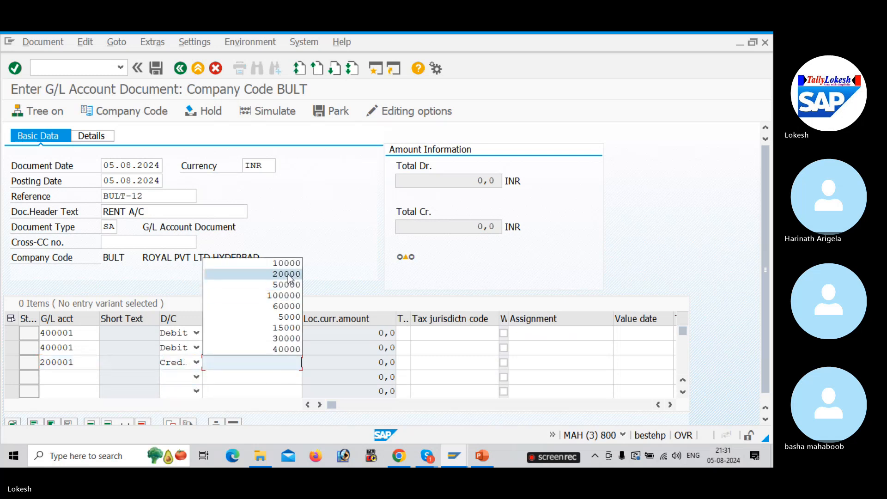
left_click(285, 275)
Step: Set the credit line's value date to 05.08.2024 and enter the texts Rent A/c for both debit lines and BANK A/C for the credit line
left_click_drag(397, 330, 303, 330)
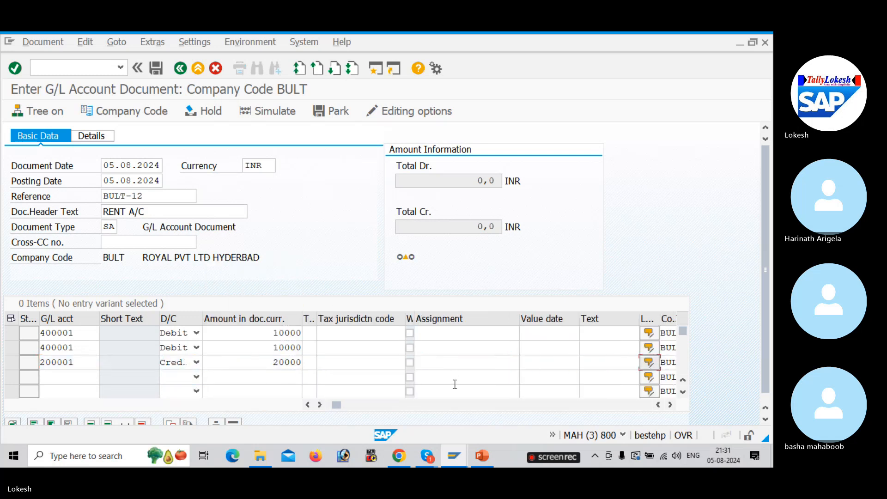
left_click(551, 367)
left_click(547, 210)
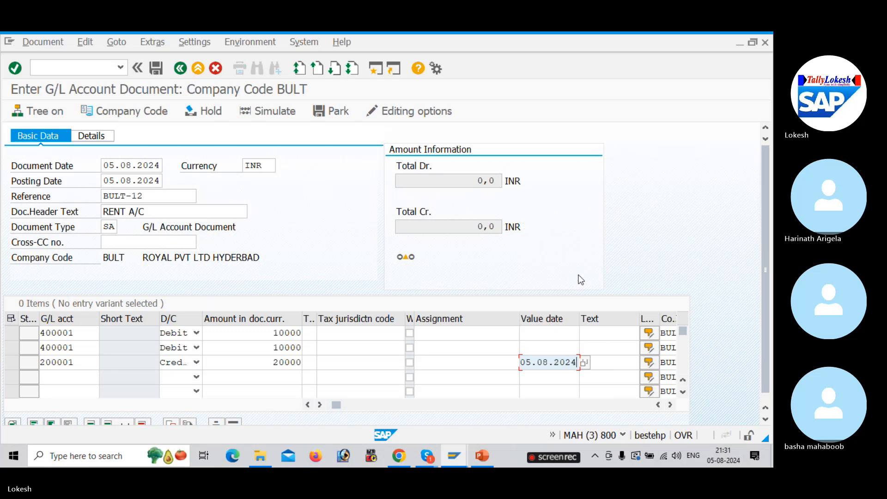
left_click(601, 336)
left_click(600, 224)
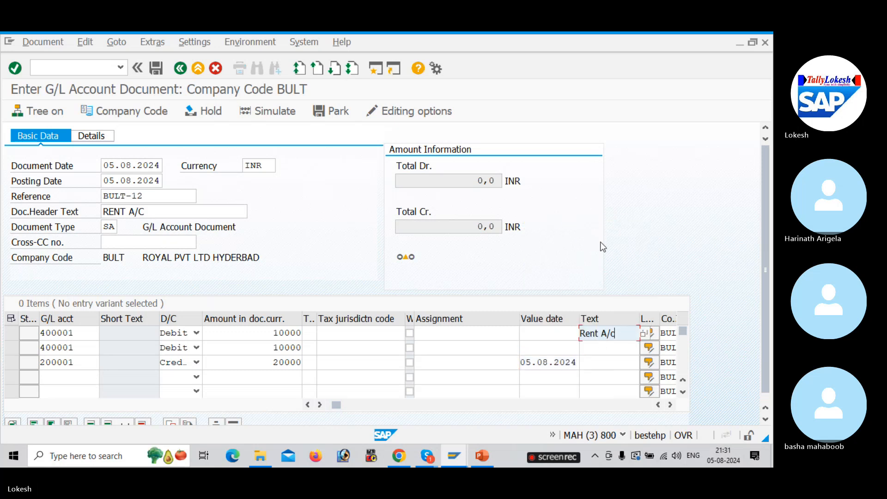
left_click(609, 349)
left_click(597, 238)
left_click(605, 363)
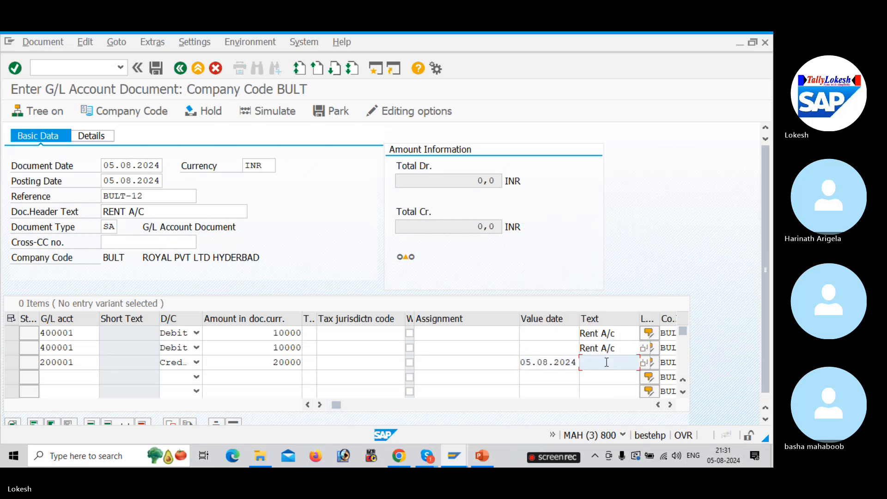
left_click(605, 265)
Step: Assign cost center 1001 to the first rent line and 1002 to the second rent line
key("Tab")
key("Tab")
key("Tab")
key("Tab")
key("Tab")
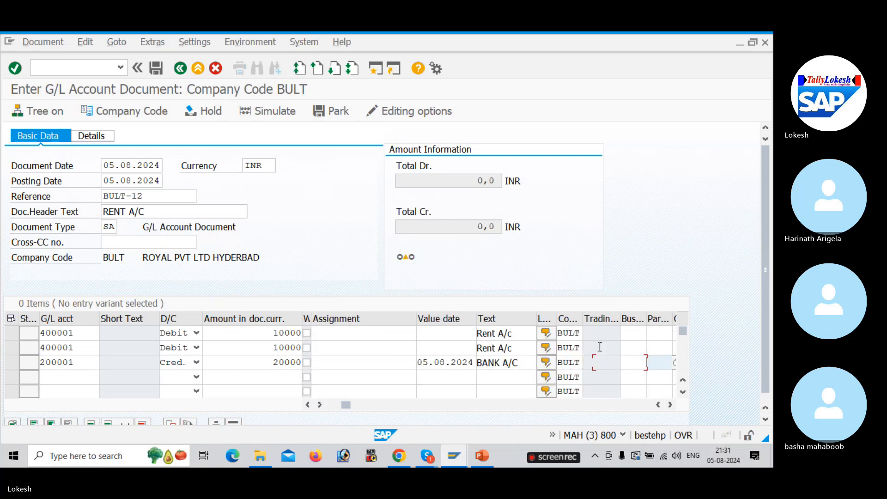
left_click(605, 337)
left_click(594, 347)
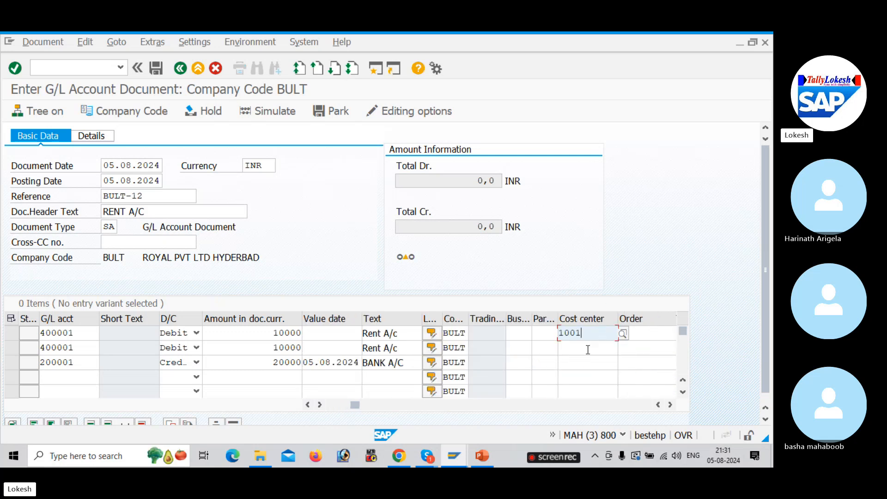
left_click(588, 350)
left_click(581, 372)
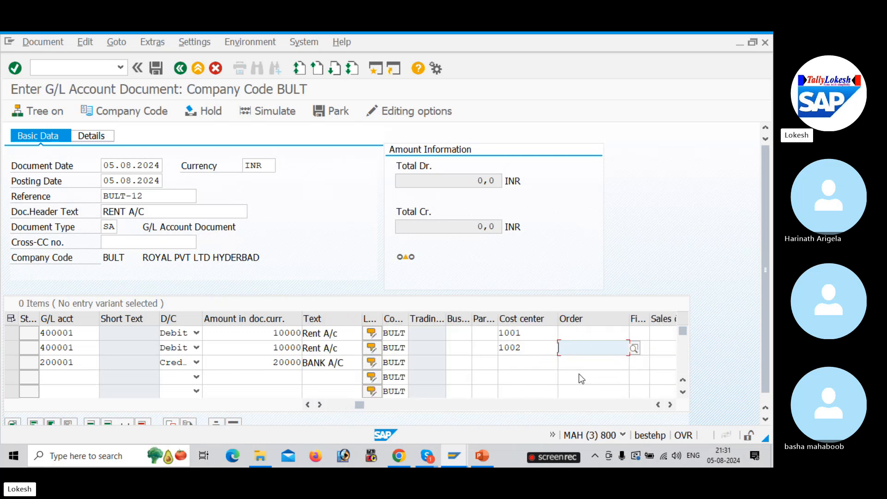
Step: Simulate the rent document and post it
key("Return")
left_click(273, 116)
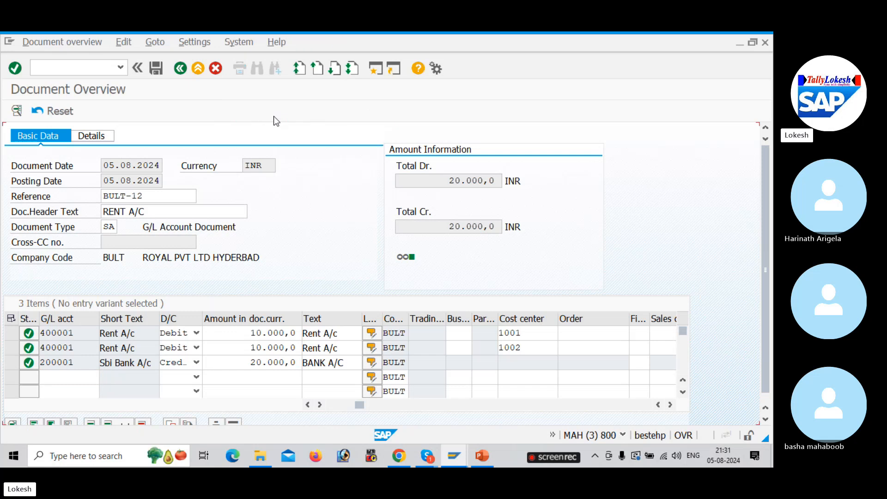
left_click(162, 73)
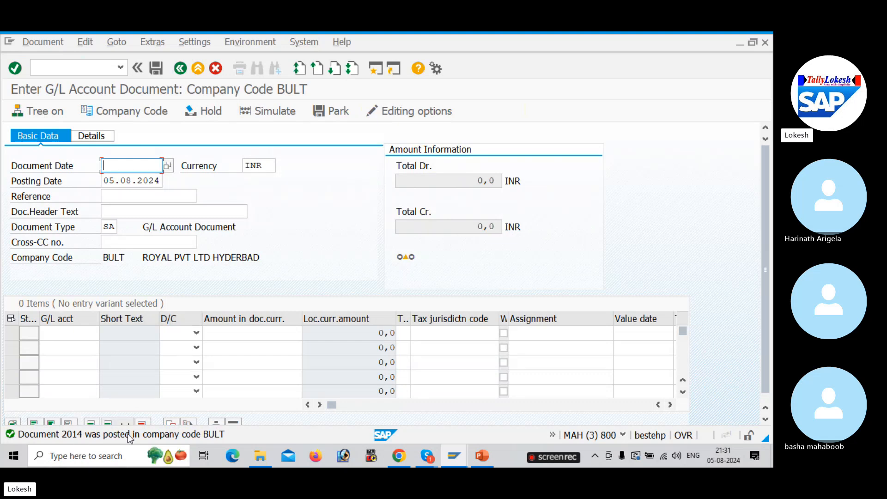
Step: Display the rent document that was just posted
left_click(31, 41)
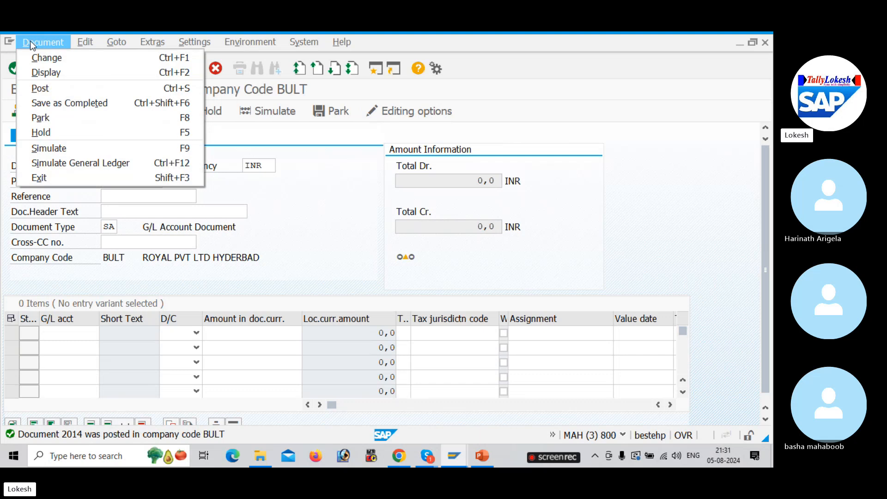
left_click(46, 72)
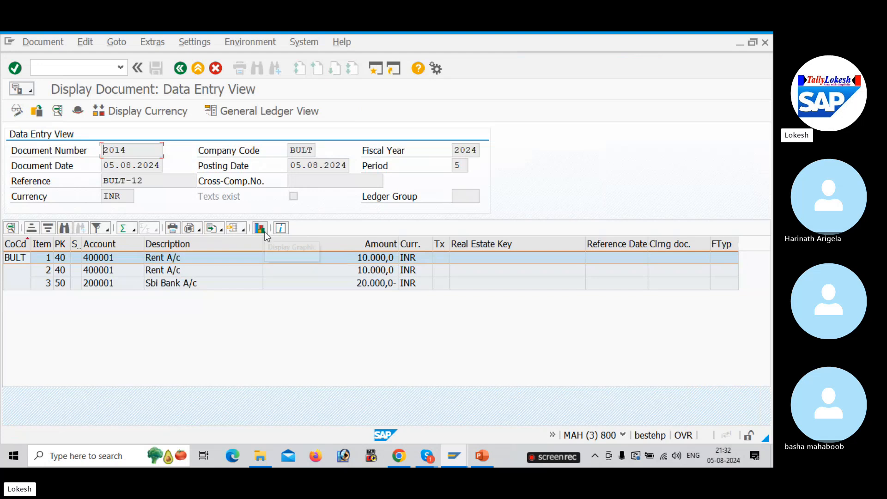
left_click(238, 229)
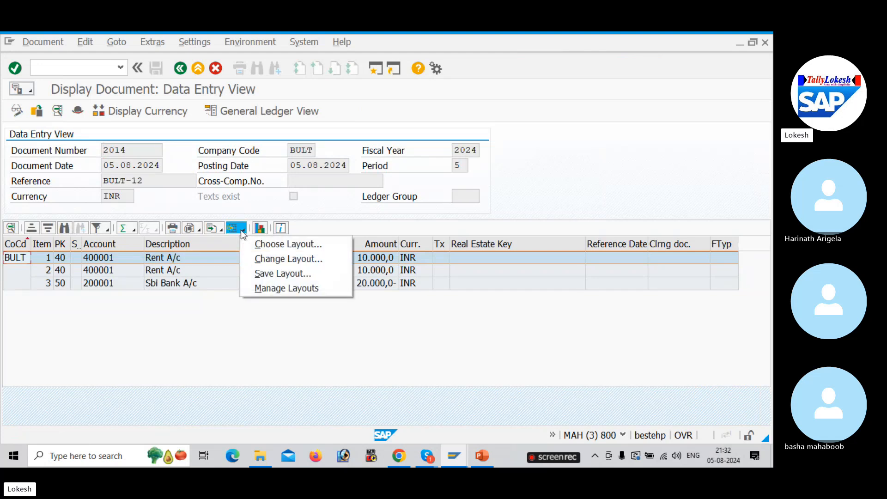
left_click(267, 259)
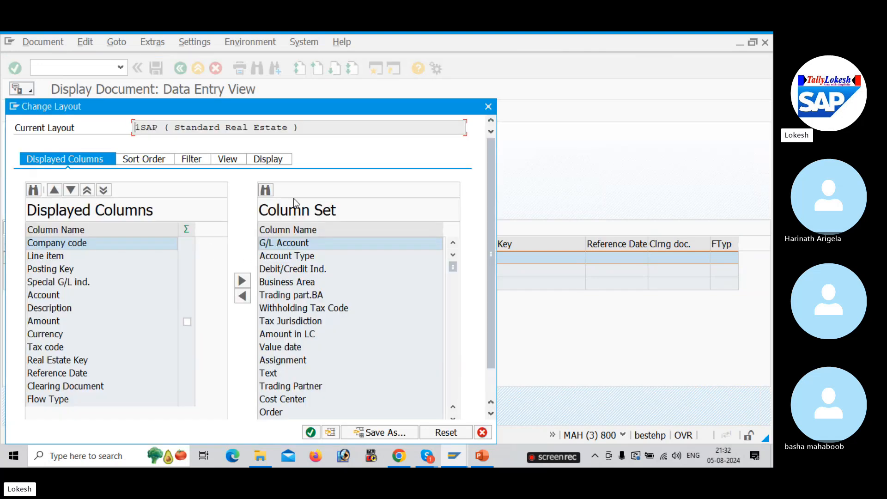
left_click(489, 106)
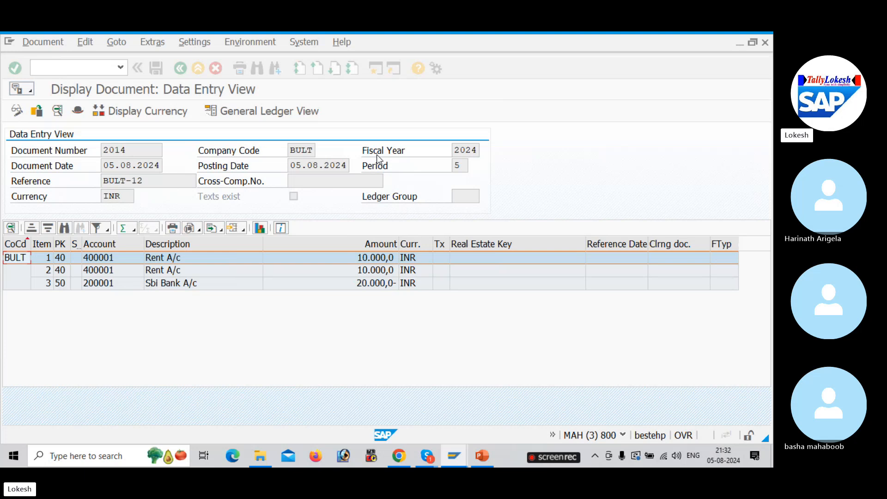
Step: Apply an existing line item layout that includes the Cost Center column
left_click(243, 229)
left_click(260, 244)
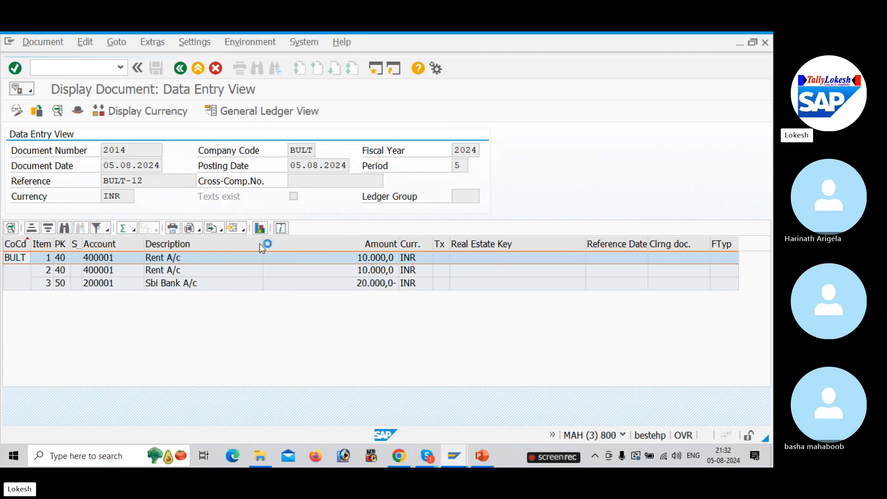
left_click(153, 216)
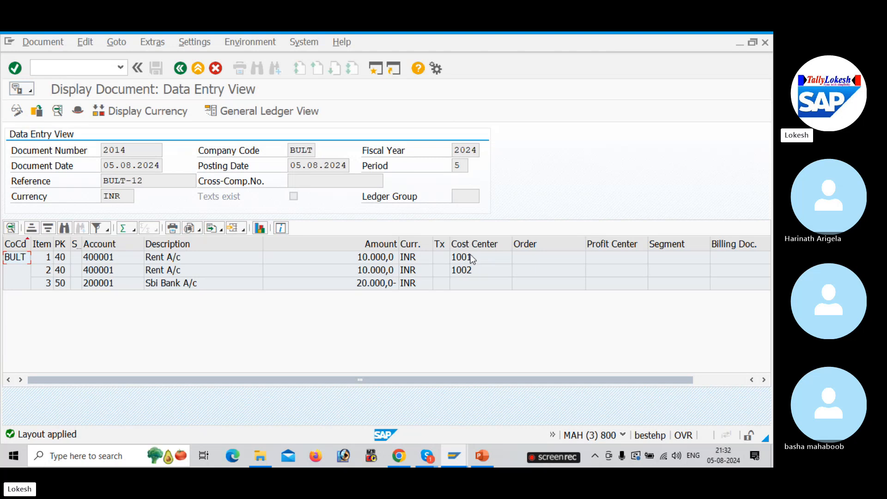
Step: Check the document changes, list the related accounting documents, and select the Controlling Document entry
left_click(301, 45)
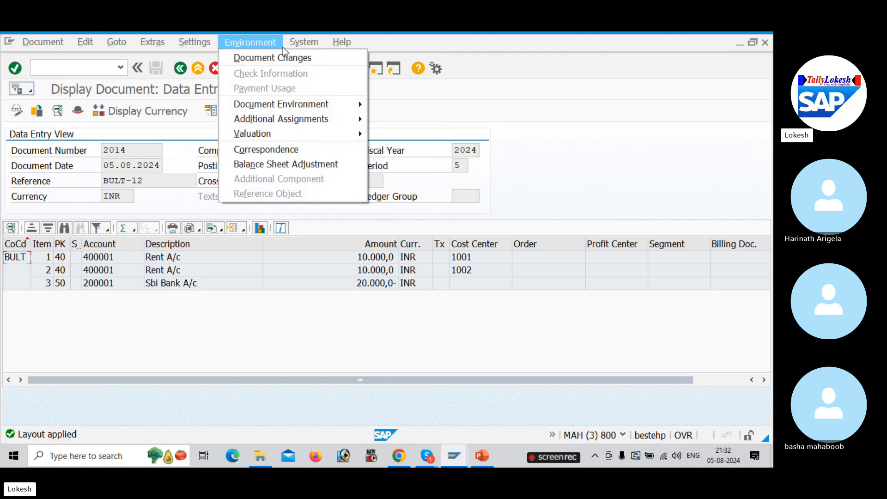
left_click(283, 54)
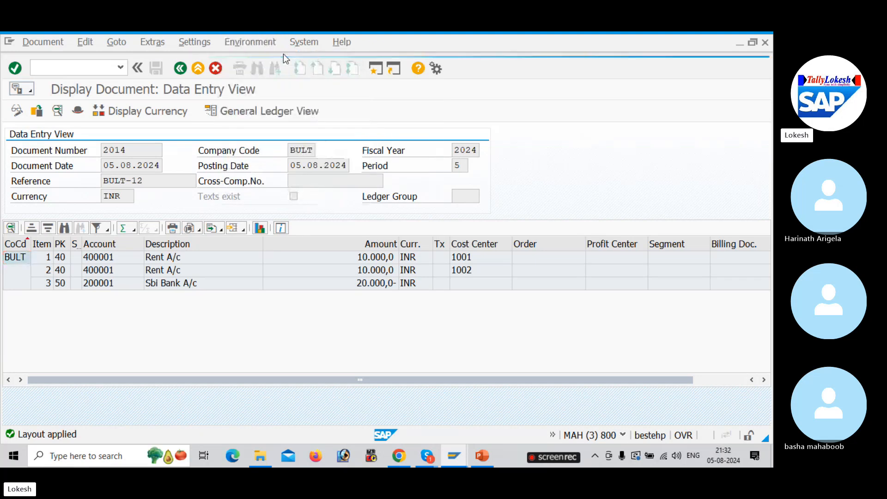
left_click(251, 41)
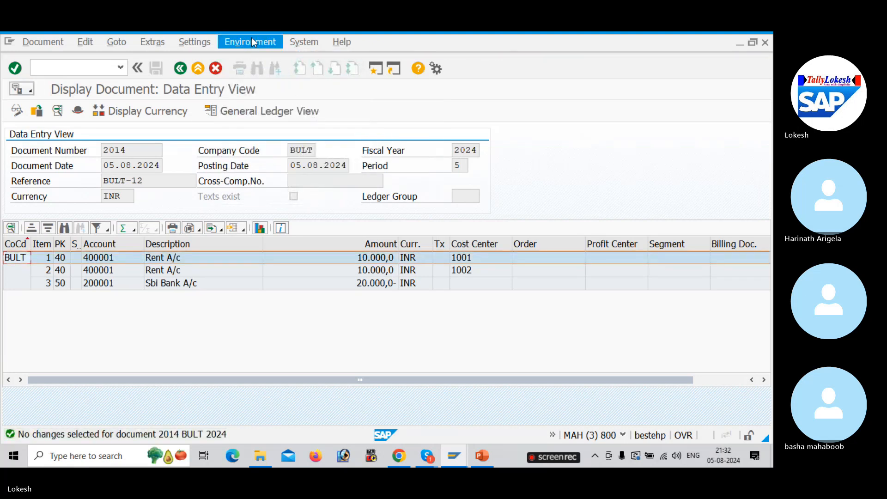
mouse_move(301, 104)
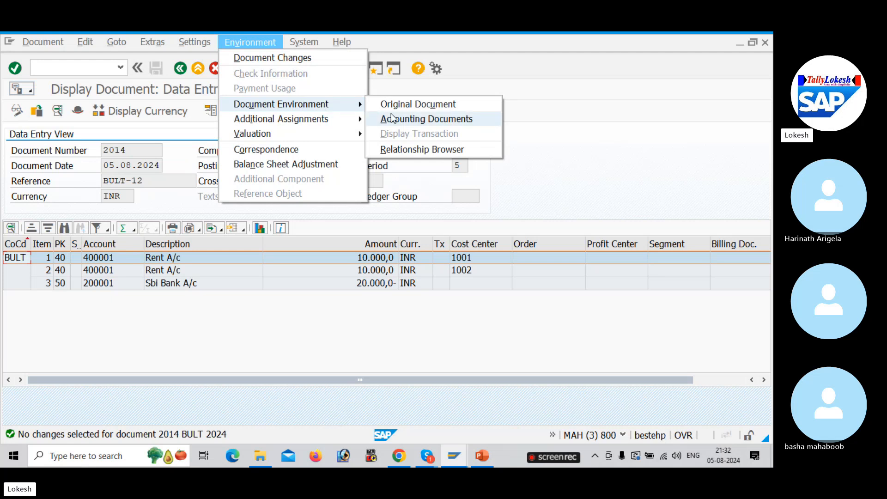
left_click(446, 121)
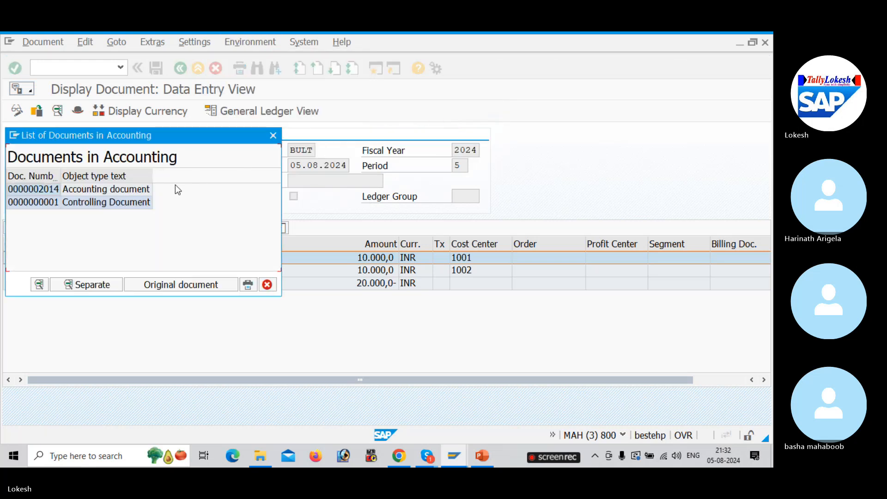
left_click(95, 193)
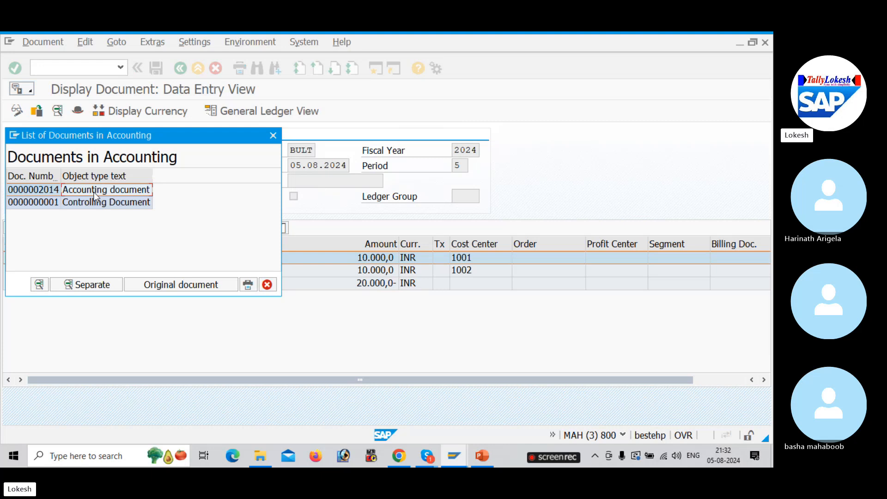
left_click(98, 201)
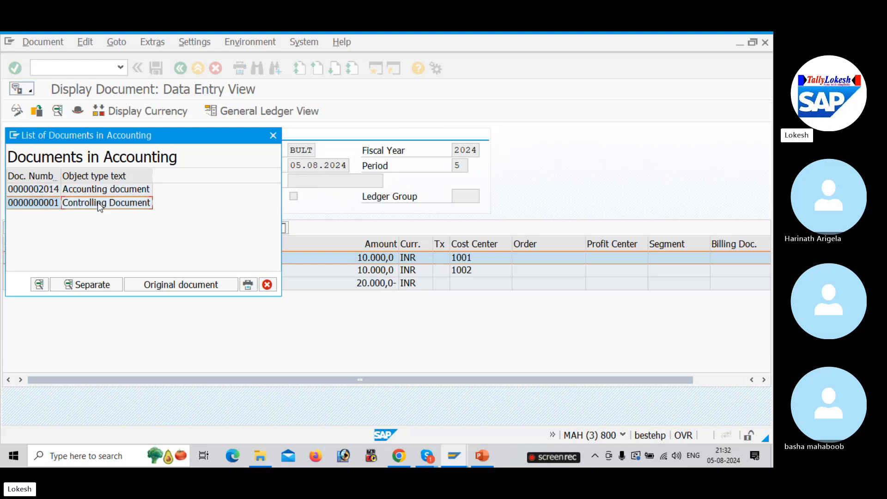
Step: Close the list of accounting documents and open the COST CENTERS presentation from the Co Concepts folder in File Explorer
left_click(273, 135)
key("alt+Tab")
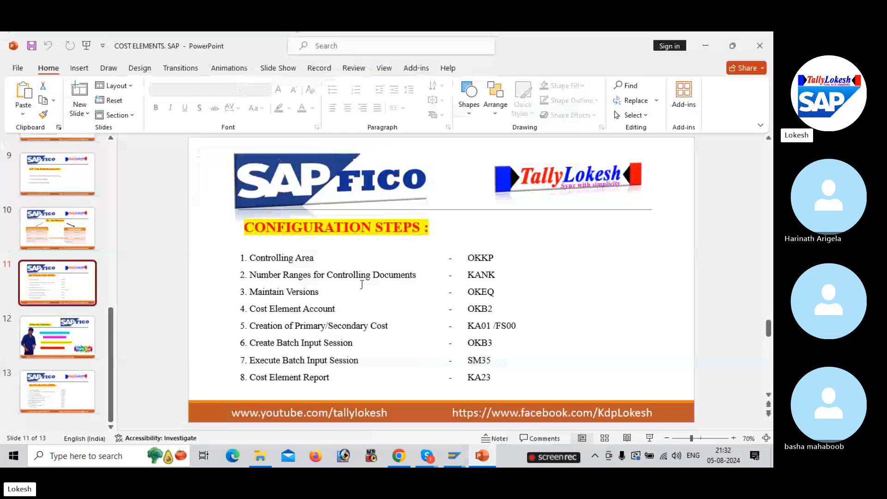
key("alt+Tab")
key("alt+Tab")
key("alt+Tab")
key("alt+Tab")
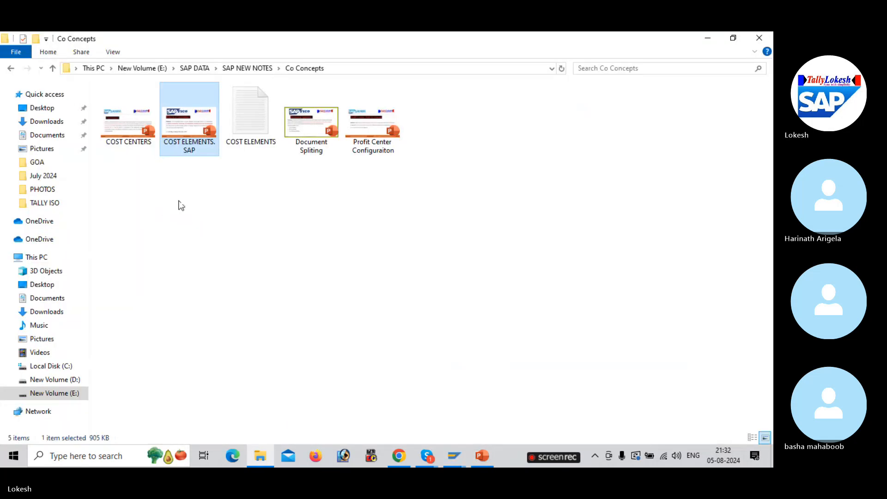
left_click(129, 132)
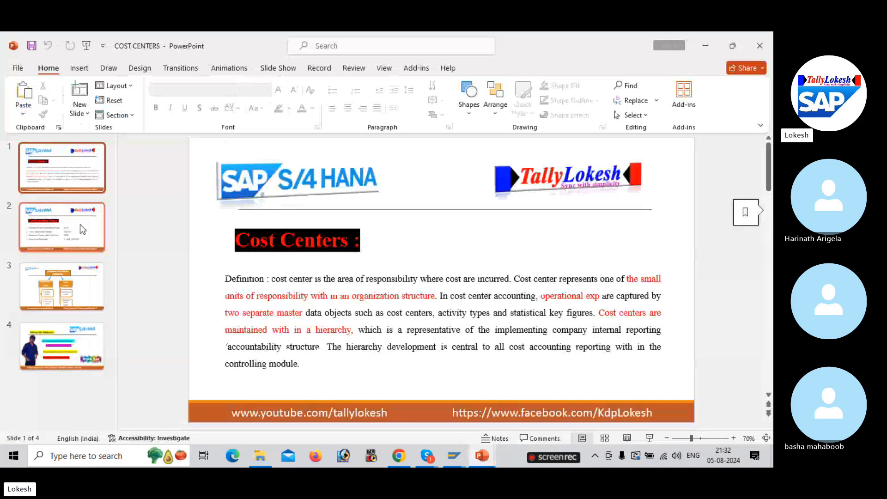
Step: Copy the Cost Center Reporting transaction code S_ALR_87013611 from the Configuration Steps slide
left_click(79, 223)
left_click_drag(453, 351, 542, 351)
key("ctrl+c")
Step: Switch to the SAP session with the unposted G/L account document and close its cancel message
left_click(455, 456)
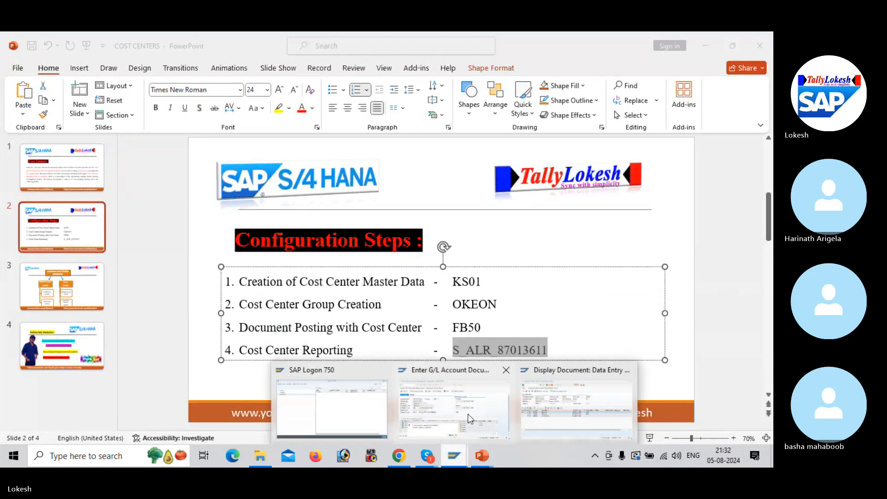
left_click(478, 400)
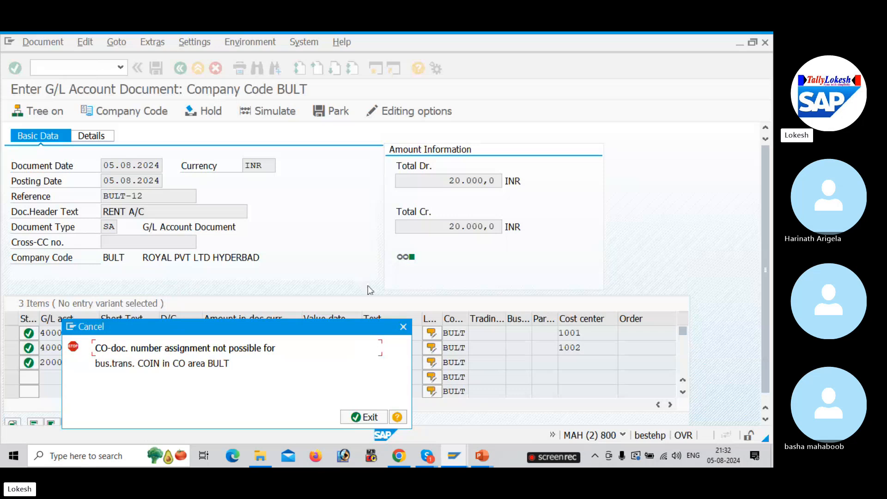
left_click(403, 326)
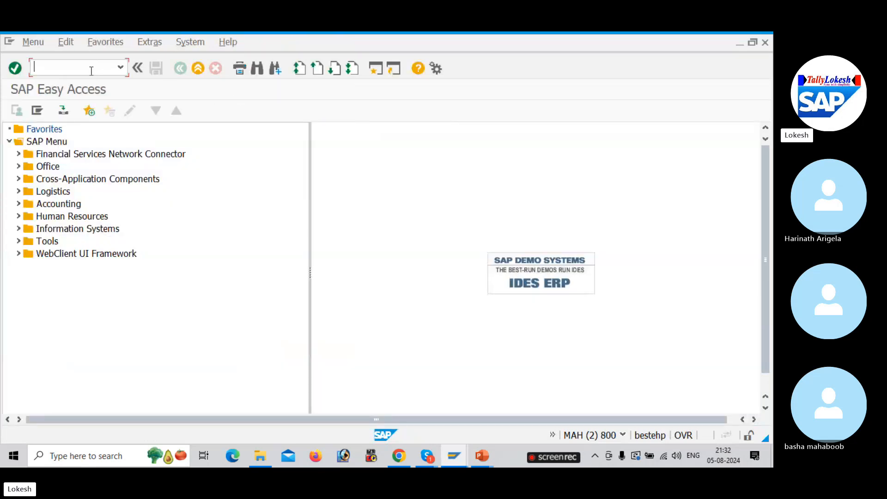
Step: Start transaction S_ALR_87013611 with the copied code and execute the cost centers actual/plan/variance report
key("ctrl+v")
key("Return")
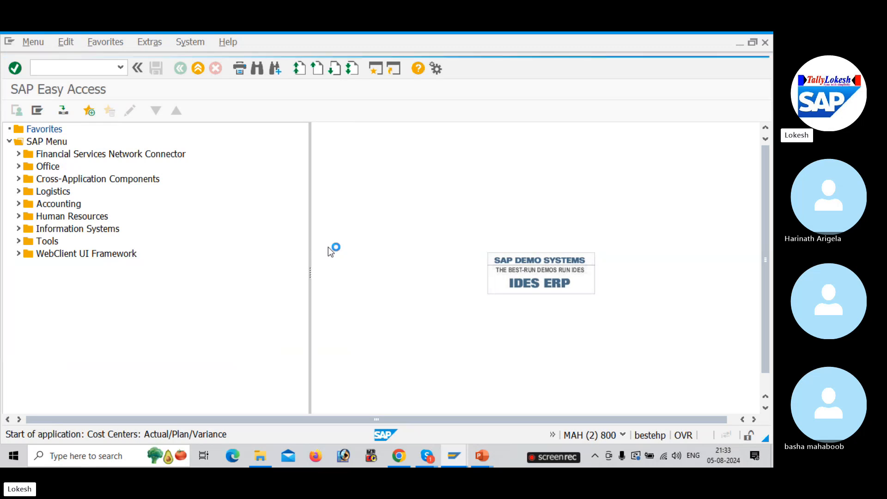
left_click(18, 111)
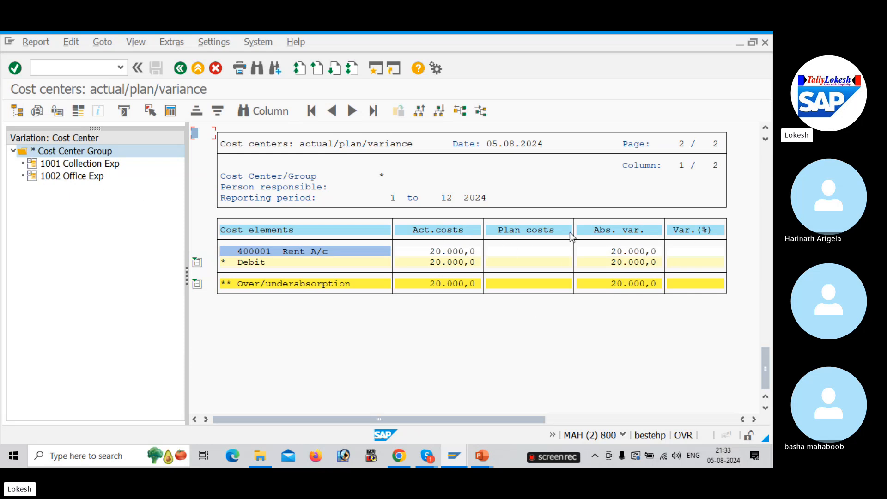
Step: Switch to the SAP BATCH 11 call window in Skype
left_click(427, 455)
left_click(426, 408)
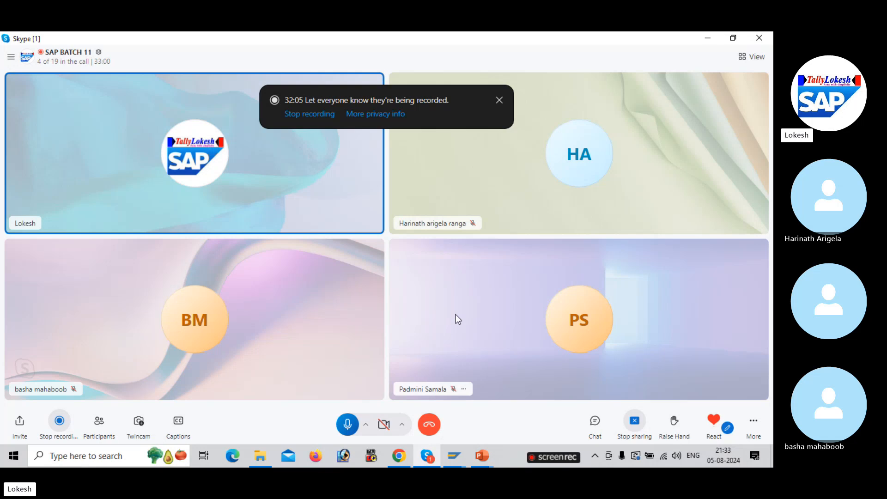